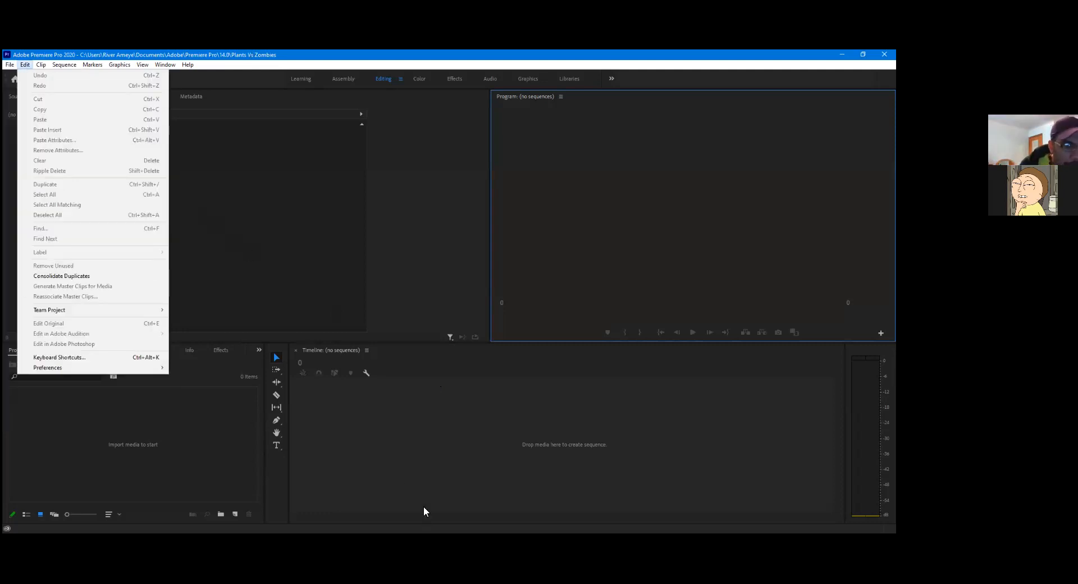
{"action": "mouse_move", "coordinate": [6, 70]}
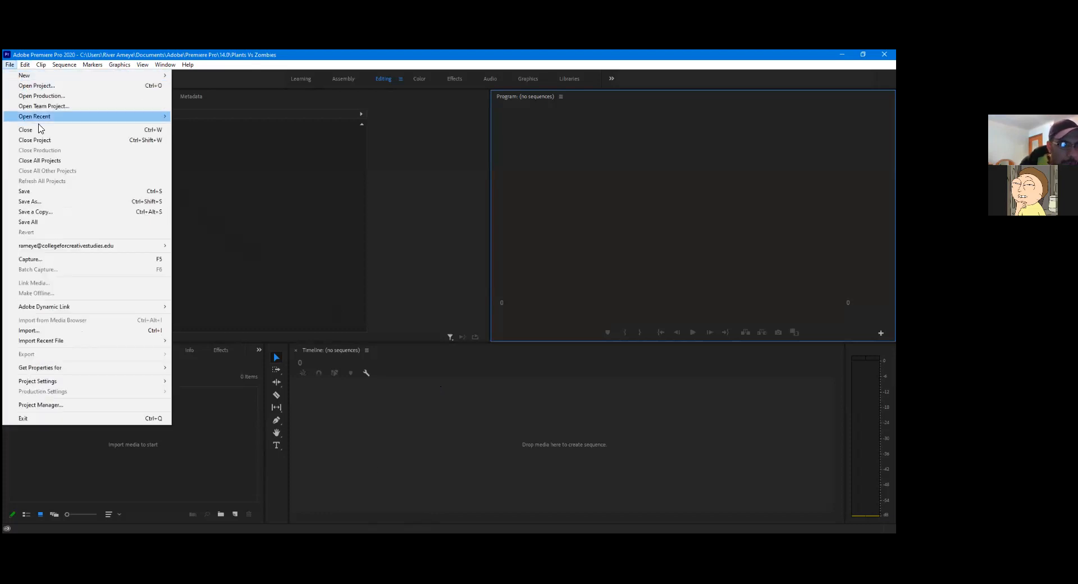
{"action": "left_click", "coordinate": [40, 87]}
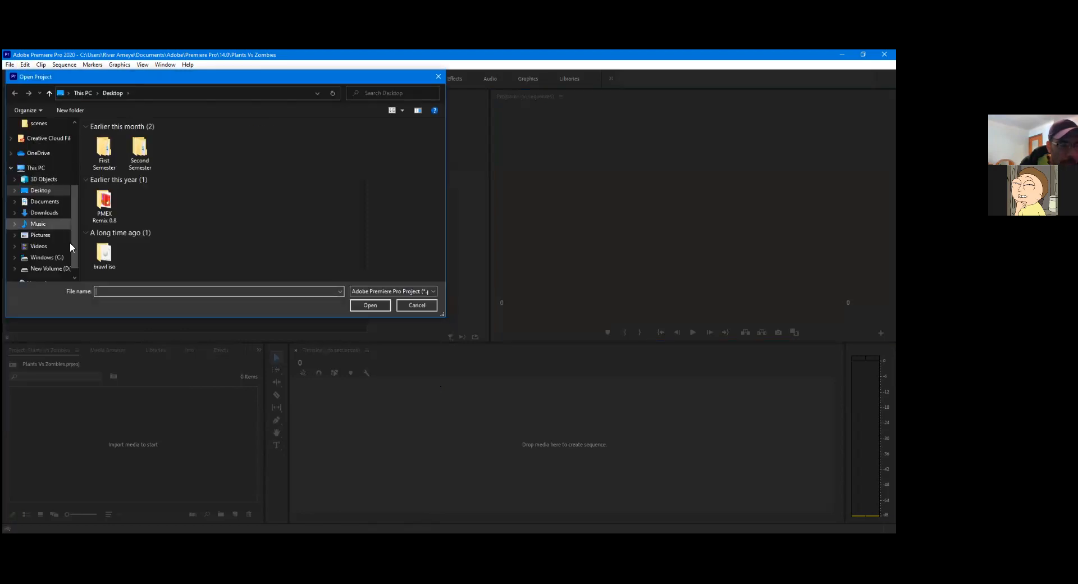
{"action": "left_click", "coordinate": [42, 164]}
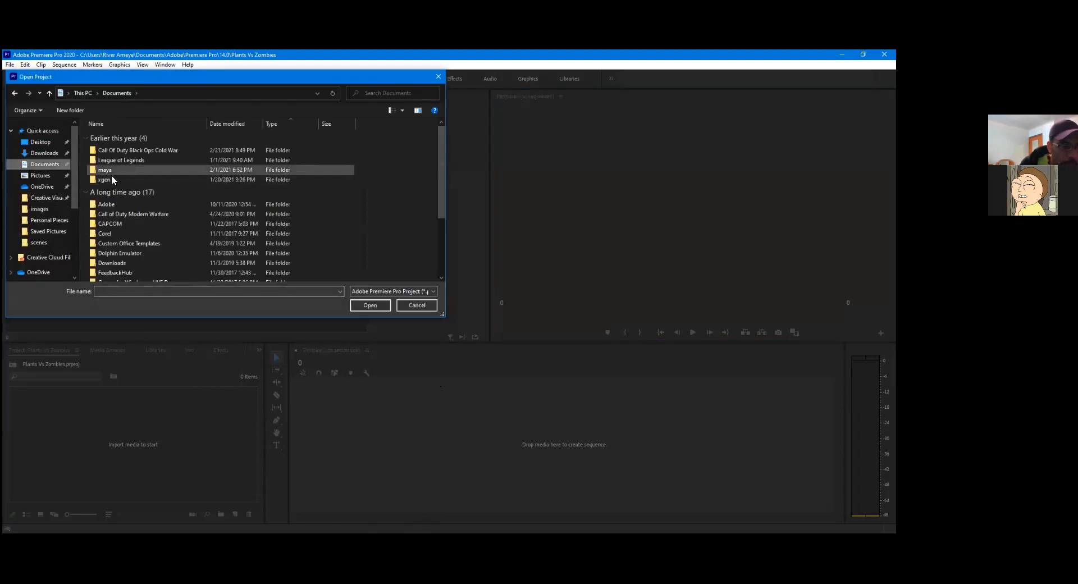
{"action": "double_click", "coordinate": [109, 170]}
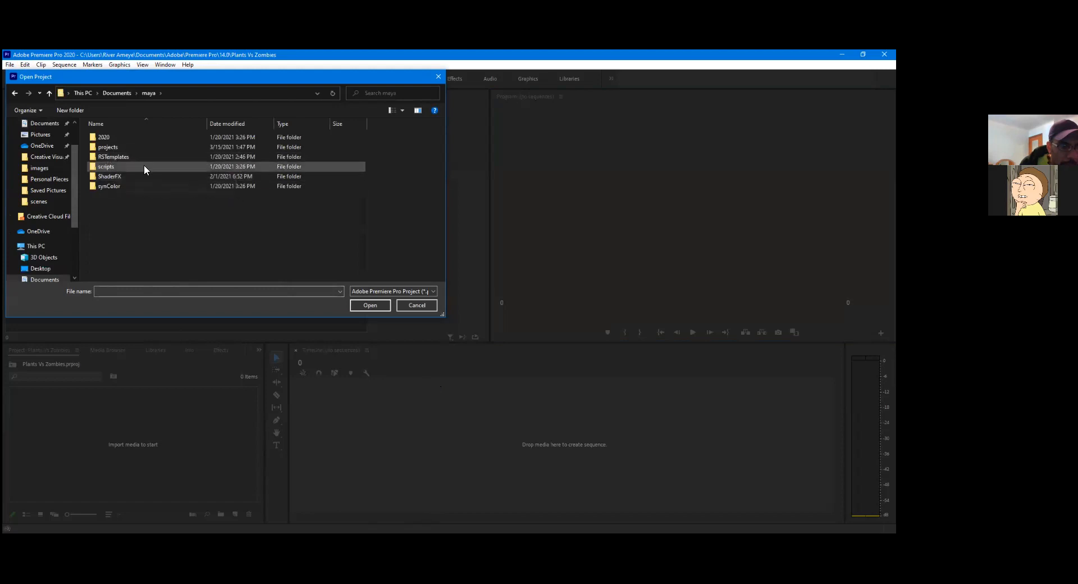
{"action": "double_click", "coordinate": [112, 149]}
{"action": "double_click", "coordinate": [110, 147]}
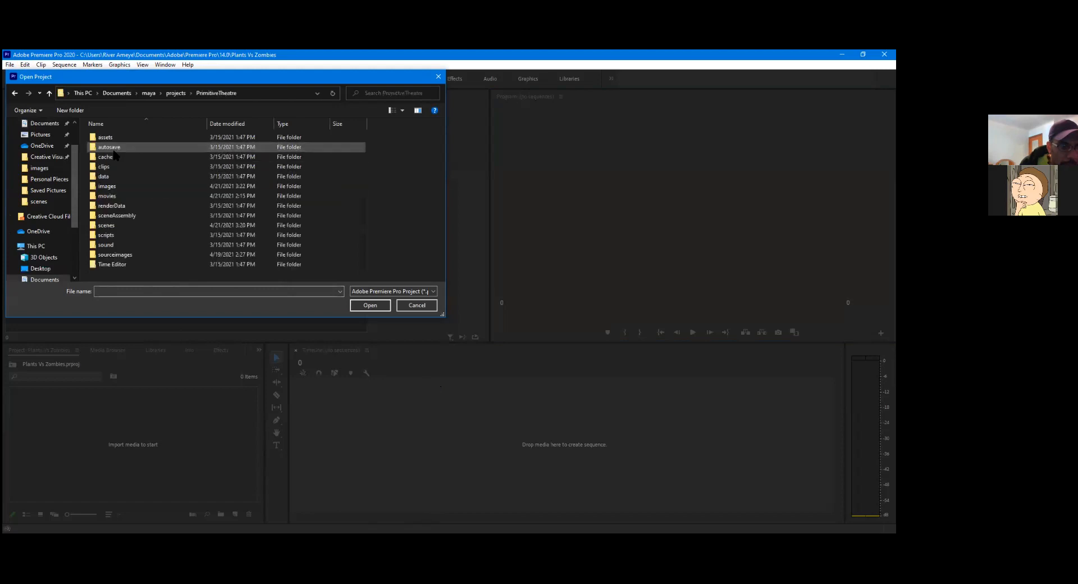
{"action": "double_click", "coordinate": [124, 192]}
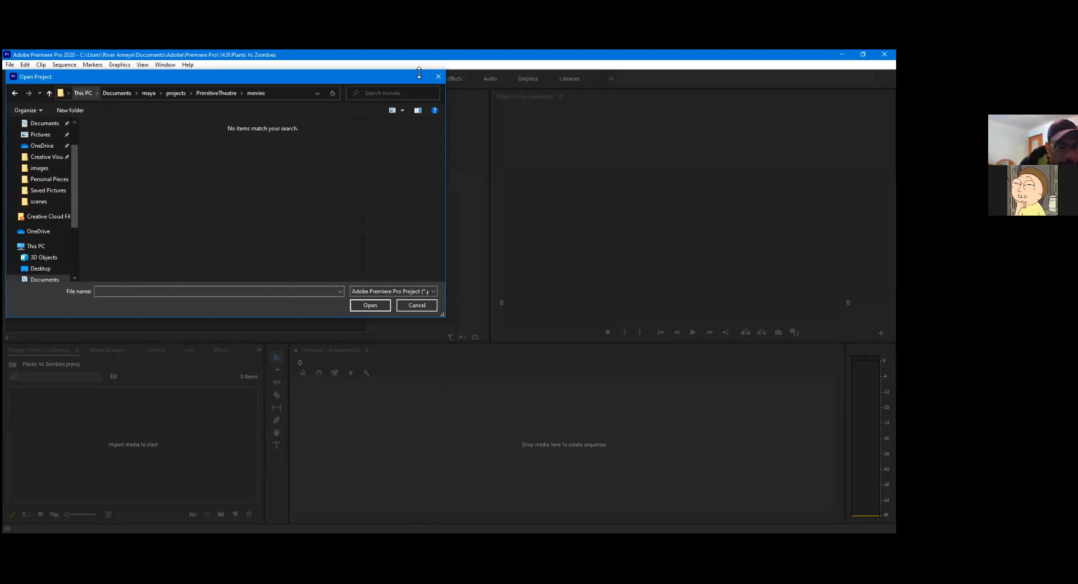
{"action": "left_click", "coordinate": [436, 77]}
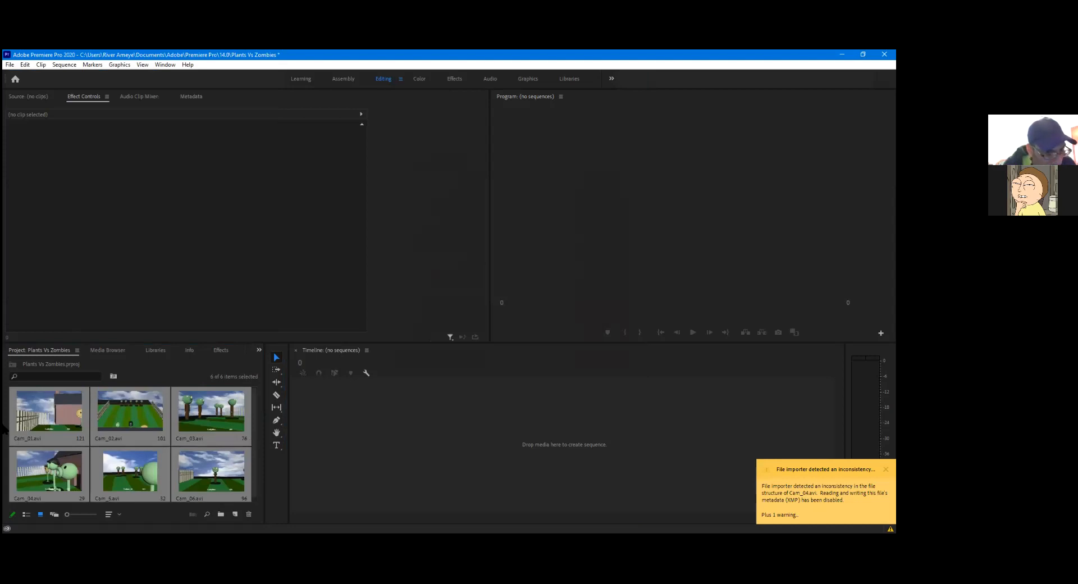
Create a sequence by placing all six selected Cam clips from the project bin in the empty timeline
{"action": "left_click", "coordinate": [6, 433]}
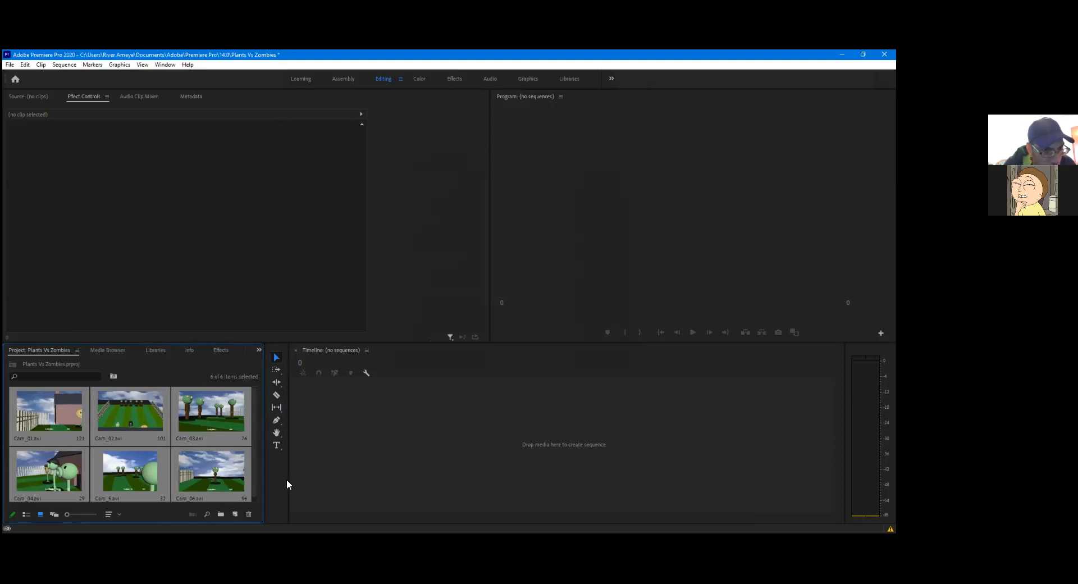
{"action": "left_click", "coordinate": [361, 462]}
{"action": "left_click", "coordinate": [166, 374]}
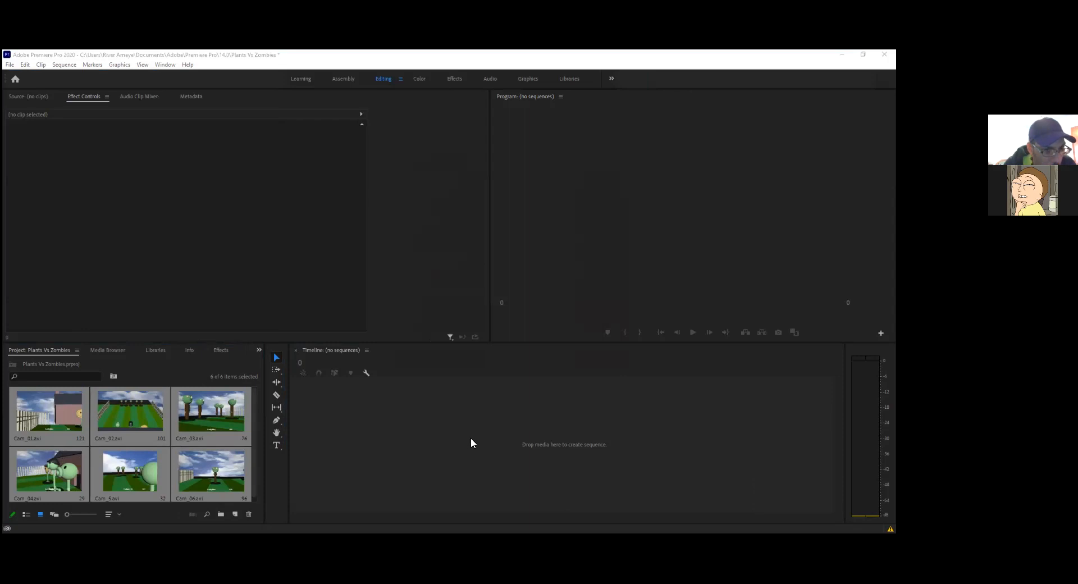
{"action": "left_click", "coordinate": [411, 421]}
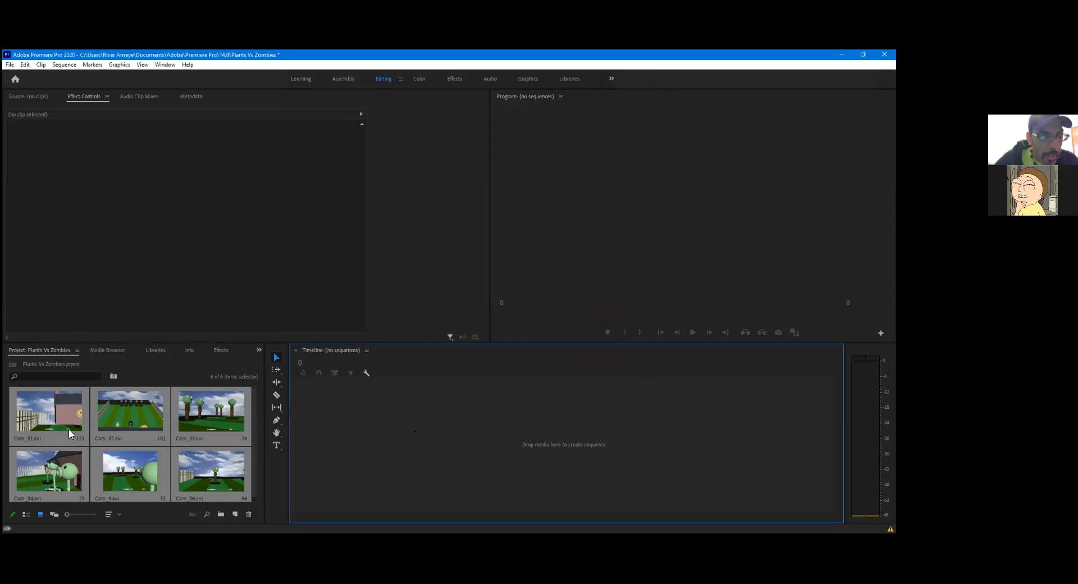
{"action": "left_click", "coordinate": [47, 430]}
{"action": "left_click_drag", "start_coordinate": [46, 431], "coordinate": [303, 440]}
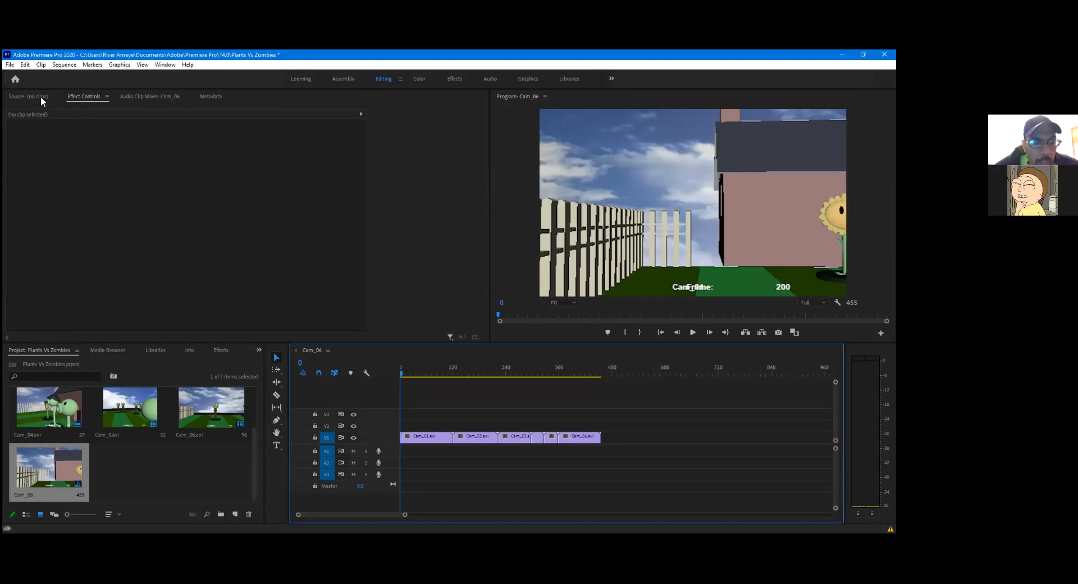
Start a new project and name it Primitive Theatre
{"action": "left_click", "coordinate": [10, 66]}
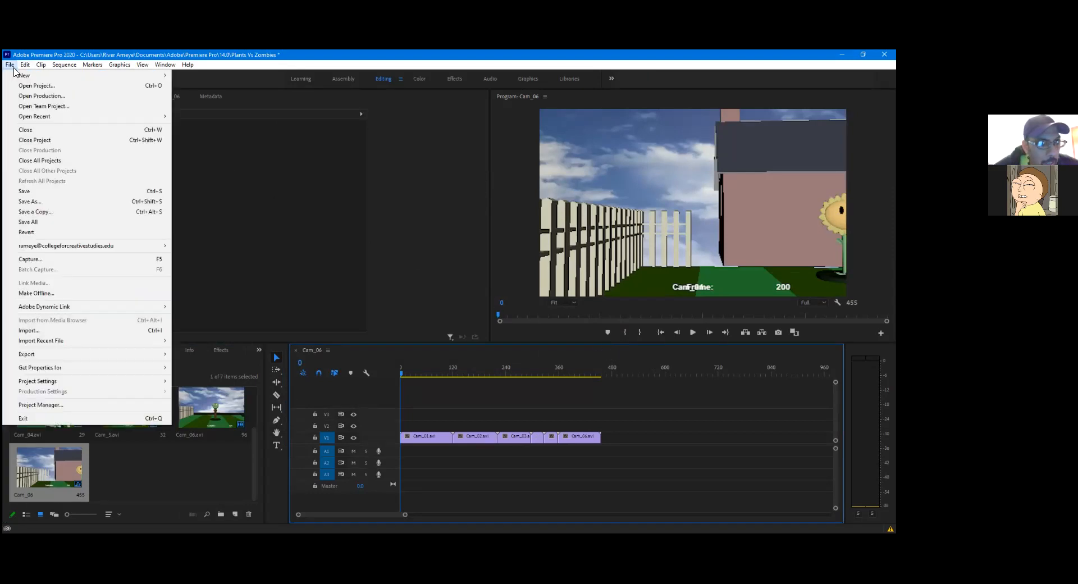
{"action": "mouse_move", "coordinate": [31, 78]}
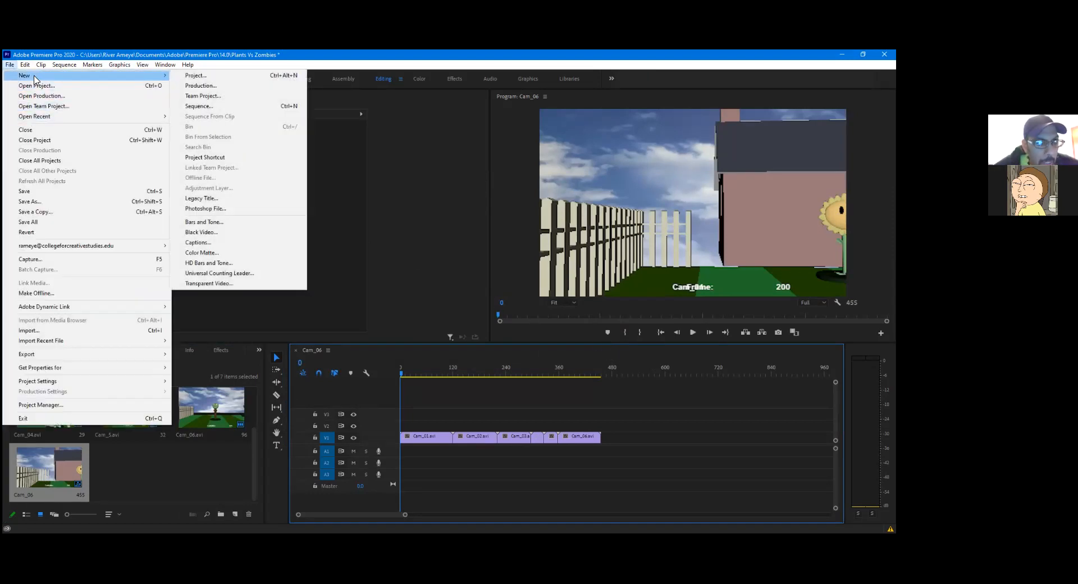
{"action": "left_click", "coordinate": [194, 76]}
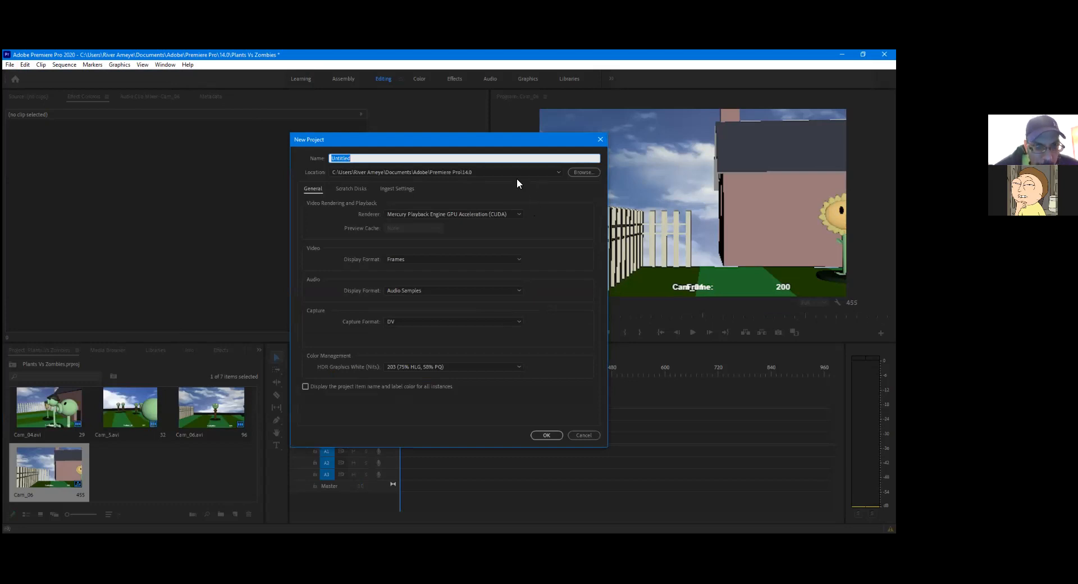
{"action": "type", "text": "Plants"}
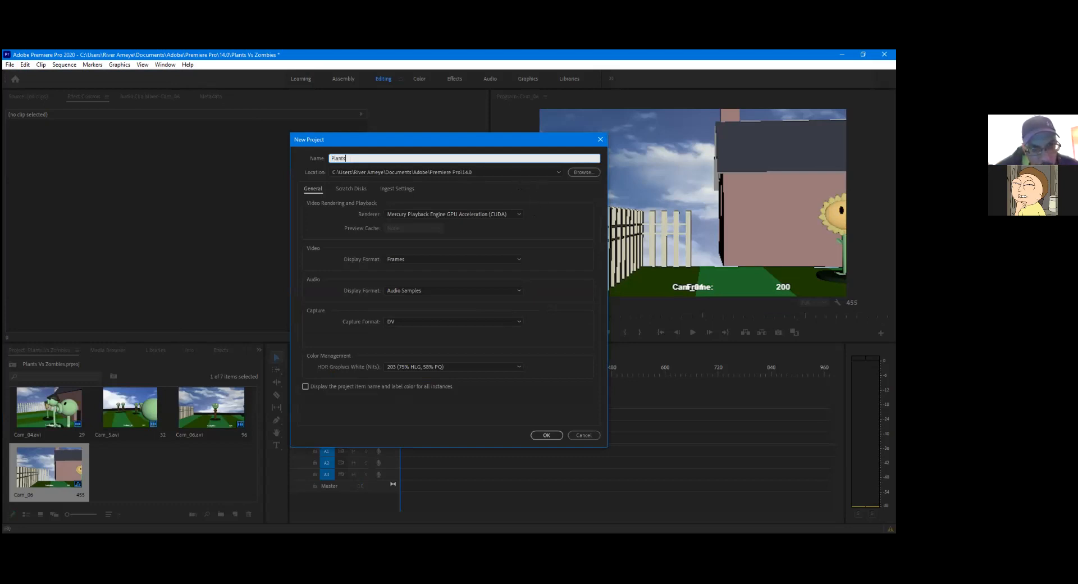
{"action": "key", "text": "ctrl+a"}
{"action": "key", "text": "BackSpace"}
{"action": "type", "text": "Primitive The"}
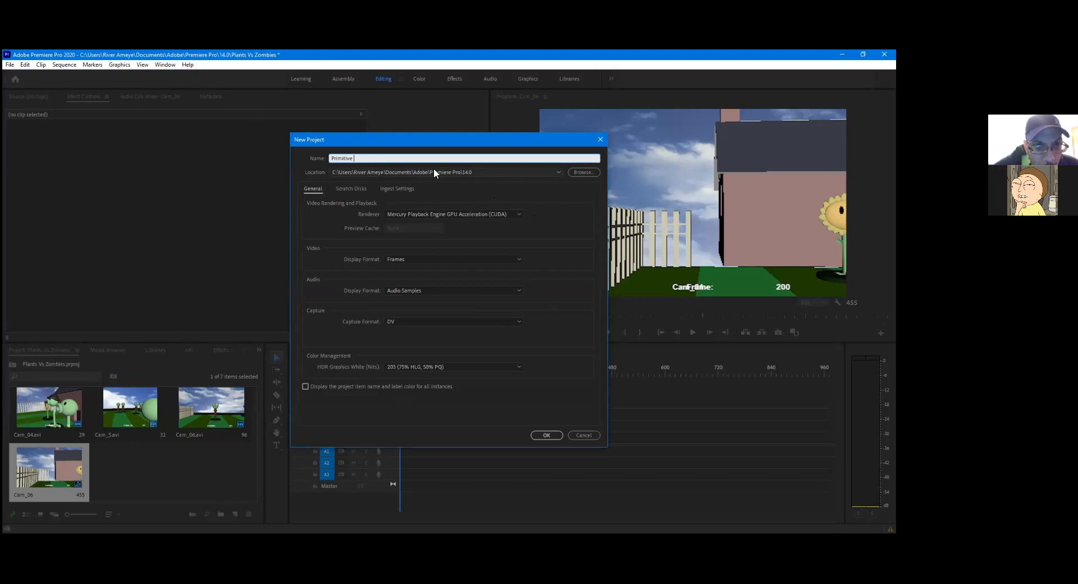
{"action": "type", "text": "Theau"}
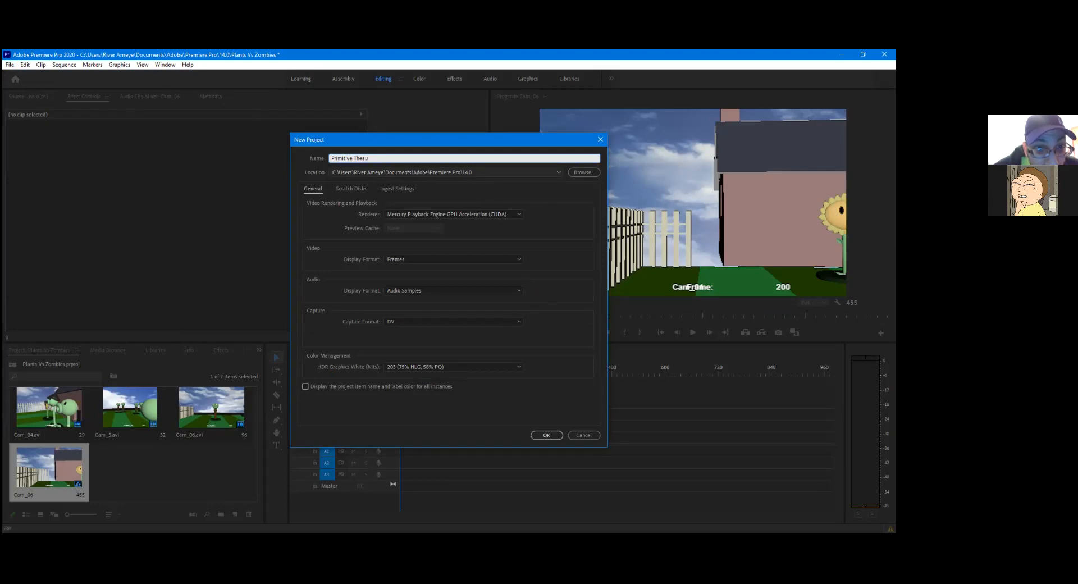
{"action": "key", "text": "BackSpace"}
{"action": "type", "text": "tur"}
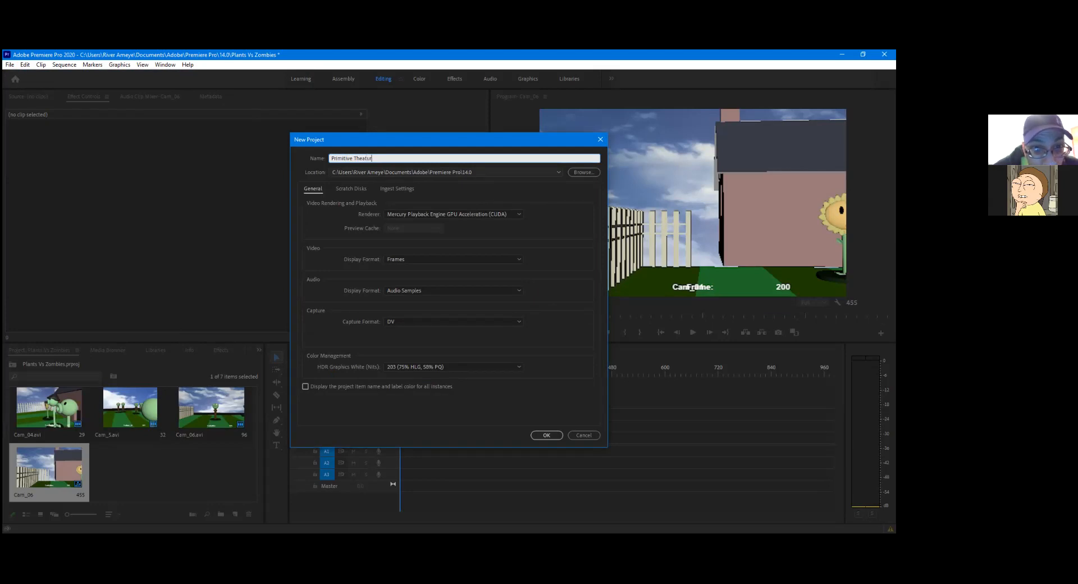
{"action": "left_click", "coordinate": [410, 174]}
{"action": "left_click", "coordinate": [352, 189]}
{"action": "left_click", "coordinate": [382, 159]}
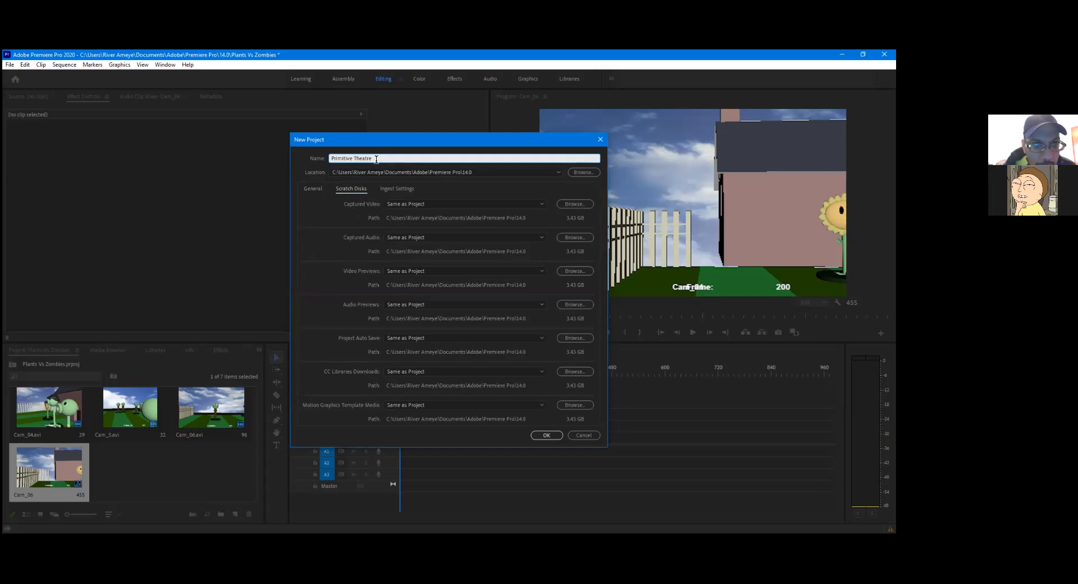
Review the new project's location, general display formats, HDR graphics white, scratch disk and ingest settings
{"action": "left_click", "coordinate": [405, 171]}
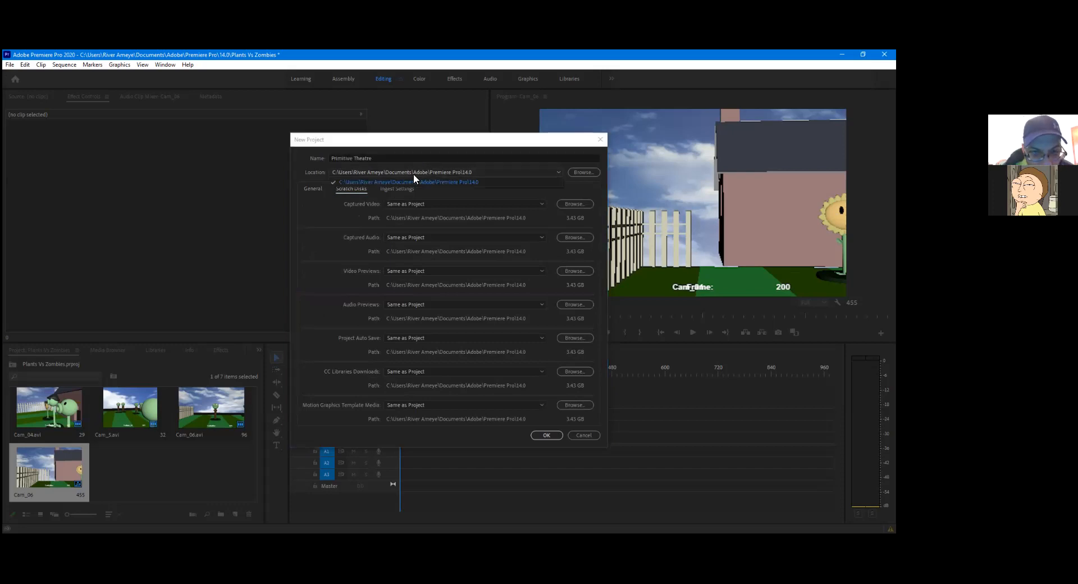
{"action": "left_click", "coordinate": [550, 190]}
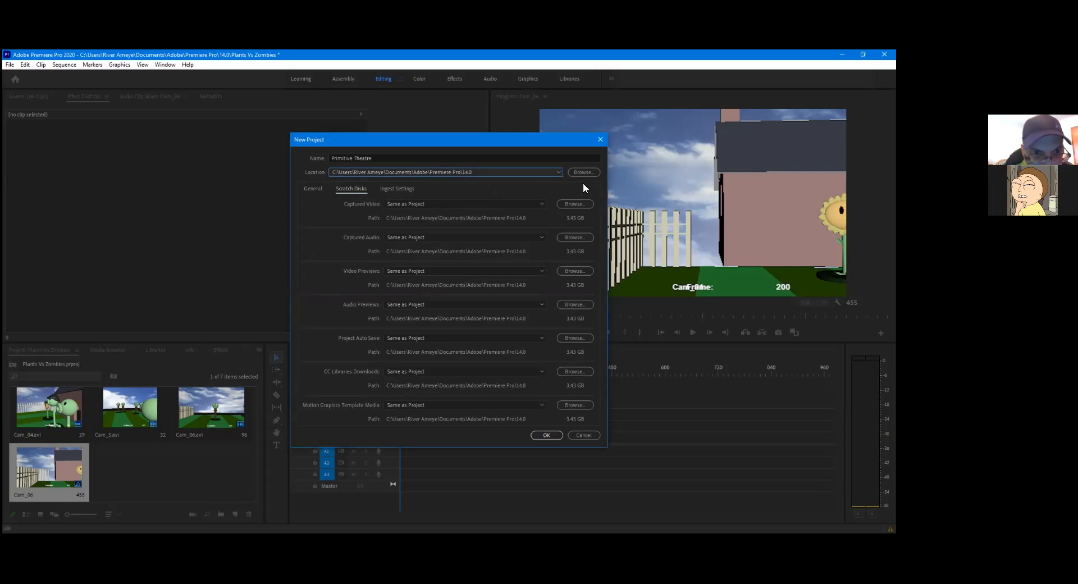
{"action": "left_click", "coordinate": [312, 189]}
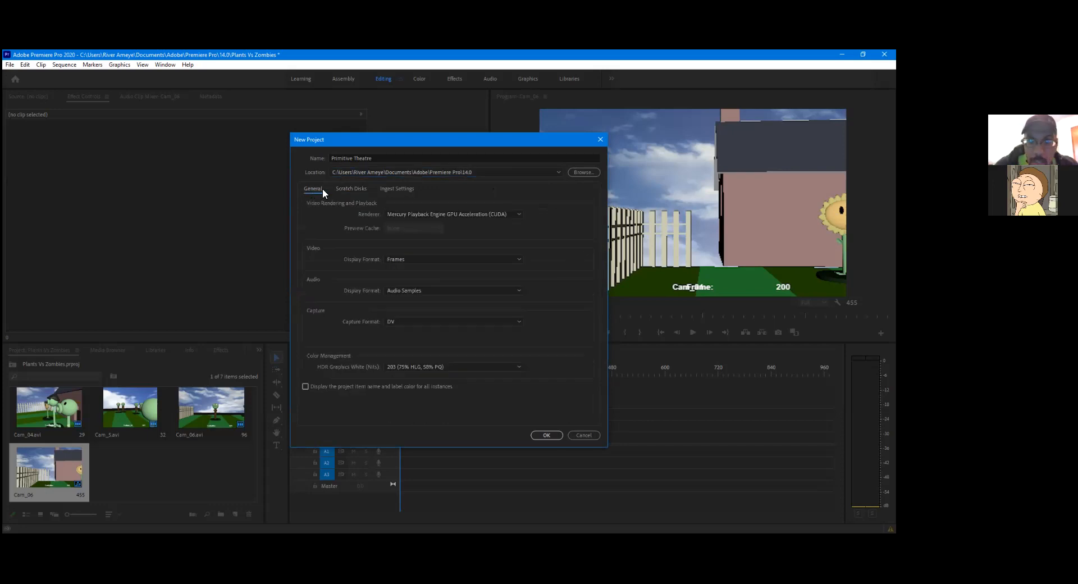
{"action": "left_click", "coordinate": [449, 259]}
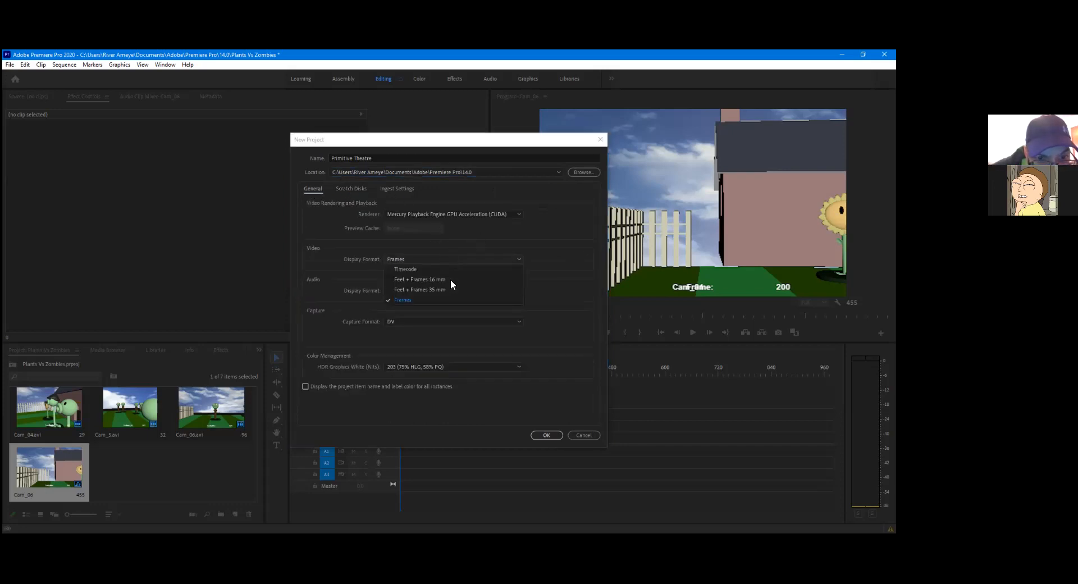
{"action": "left_click", "coordinate": [448, 257]}
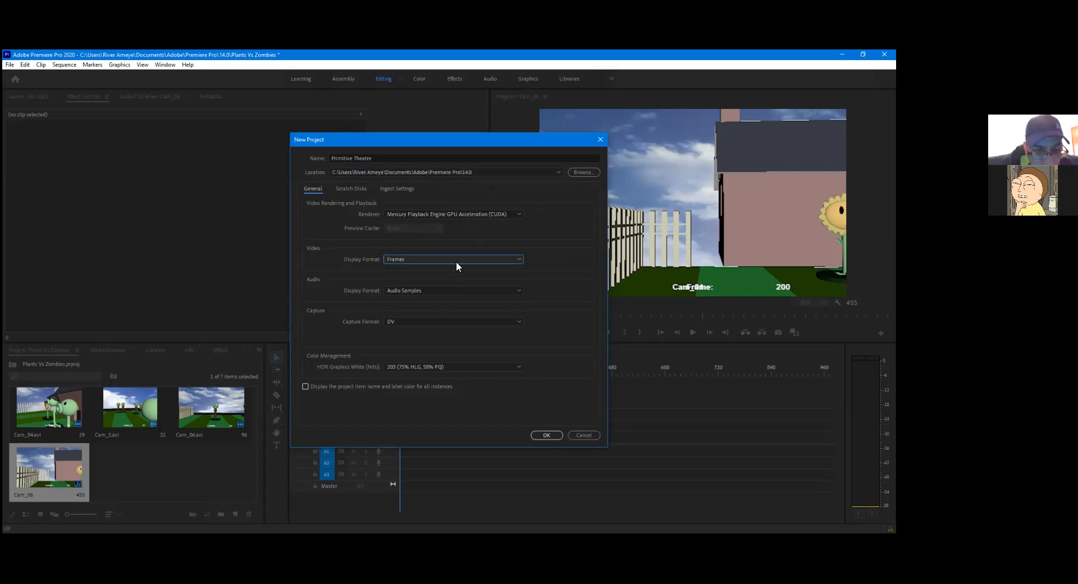
{"action": "left_click", "coordinate": [456, 261]}
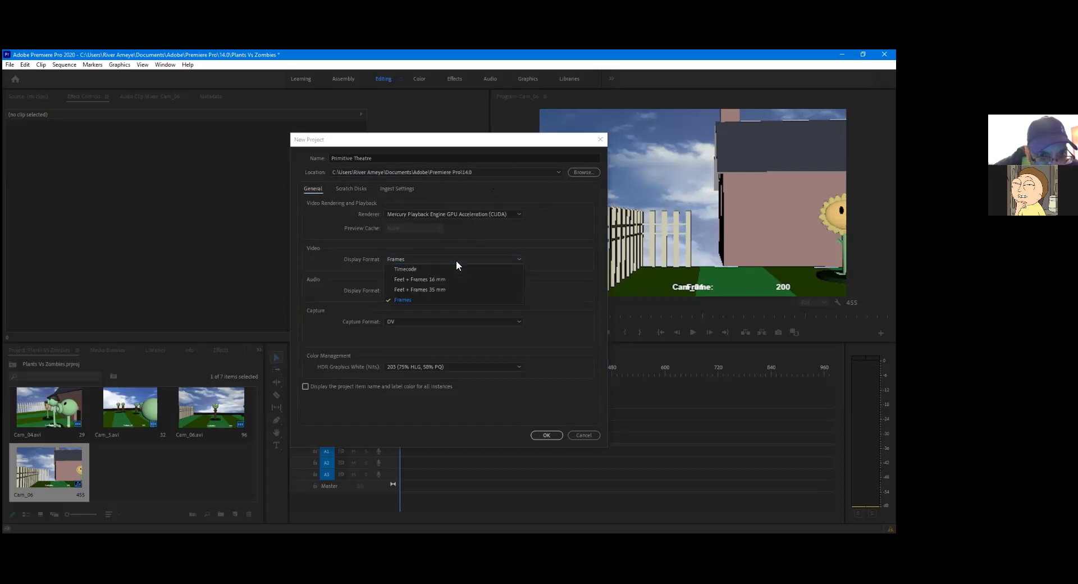
{"action": "left_click", "coordinate": [359, 187]}
{"action": "left_click", "coordinate": [391, 189]}
{"action": "left_click", "coordinate": [312, 189]}
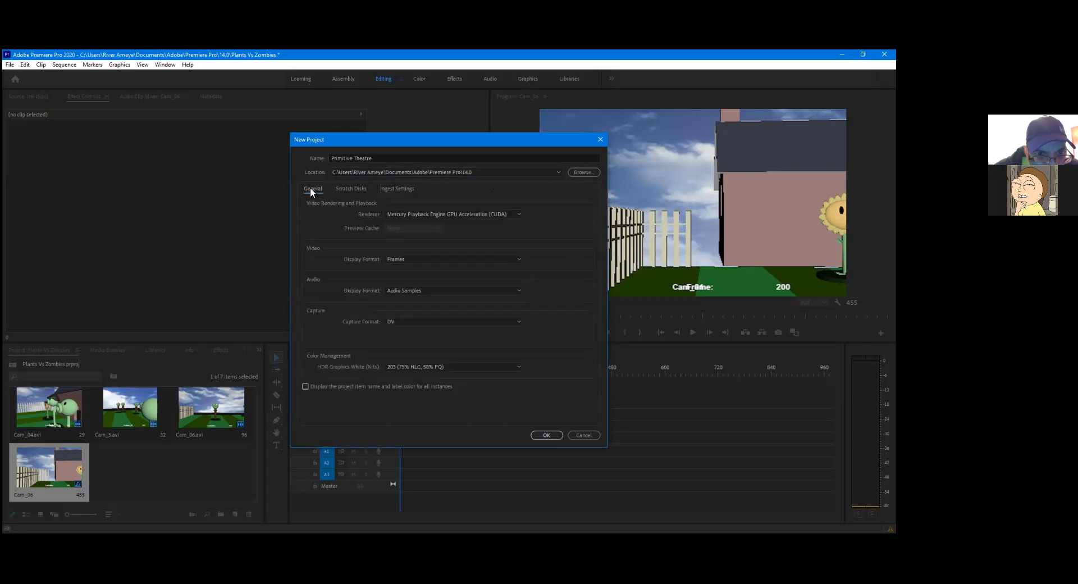
{"action": "left_click", "coordinate": [426, 291]}
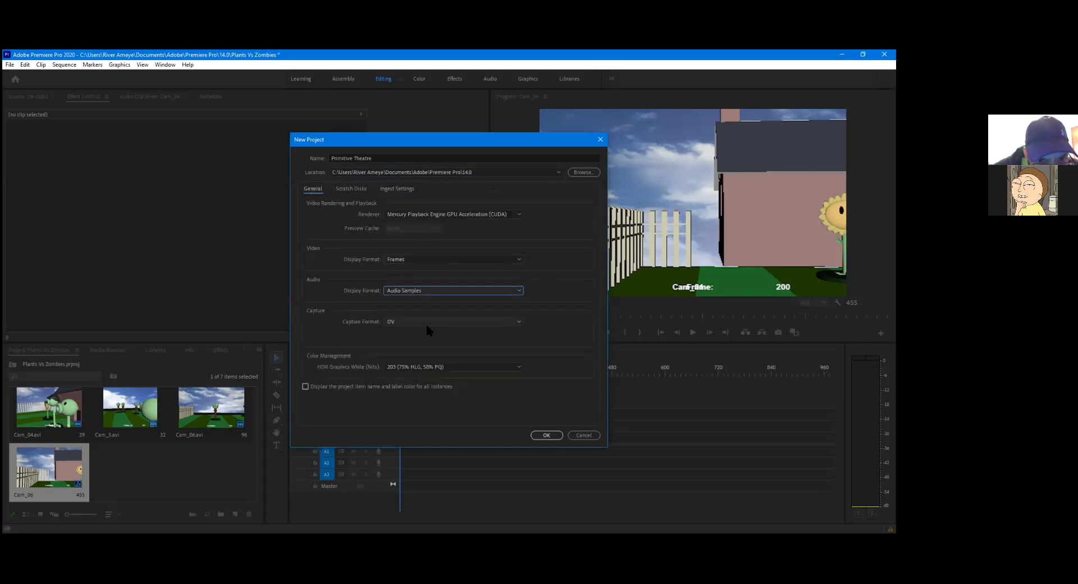
{"action": "left_click", "coordinate": [420, 365]}
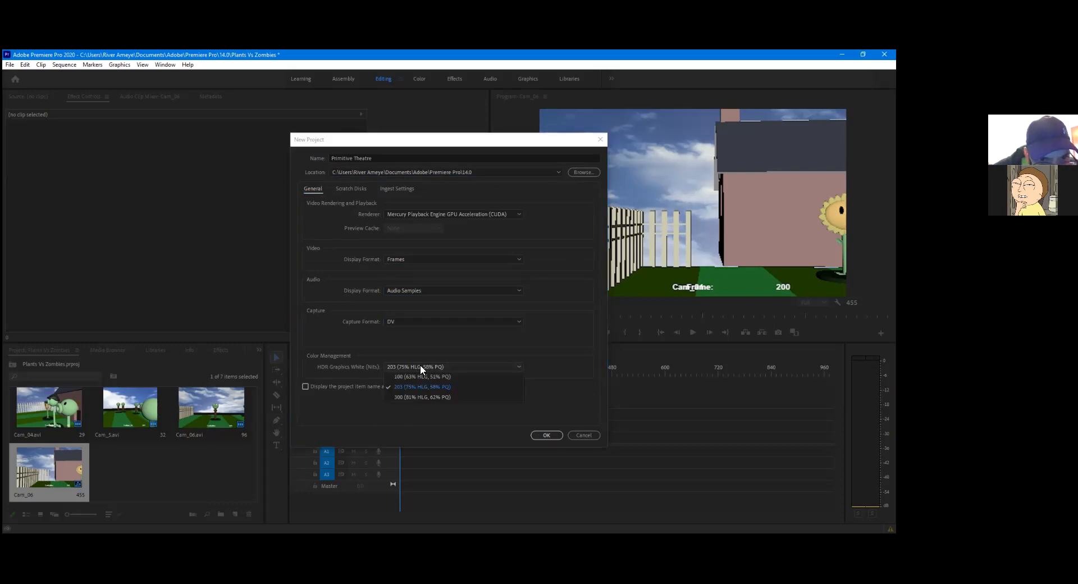
{"action": "left_click", "coordinate": [420, 366]}
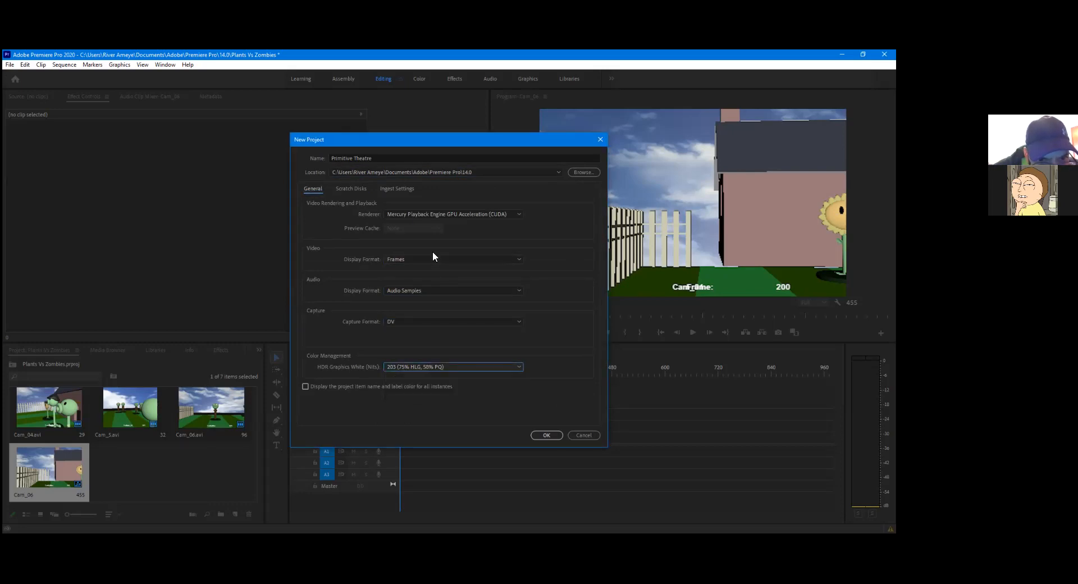
{"action": "left_click", "coordinate": [342, 188]}
{"action": "left_click", "coordinate": [398, 188]}
{"action": "left_click", "coordinate": [326, 188]}
{"action": "left_click", "coordinate": [352, 189]}
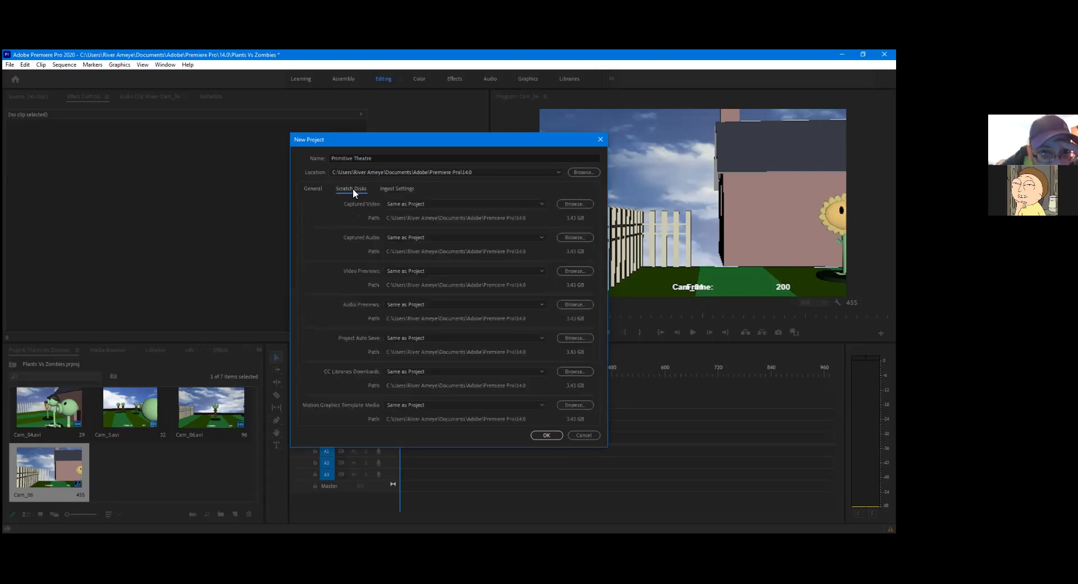
{"action": "left_click", "coordinate": [313, 188]}
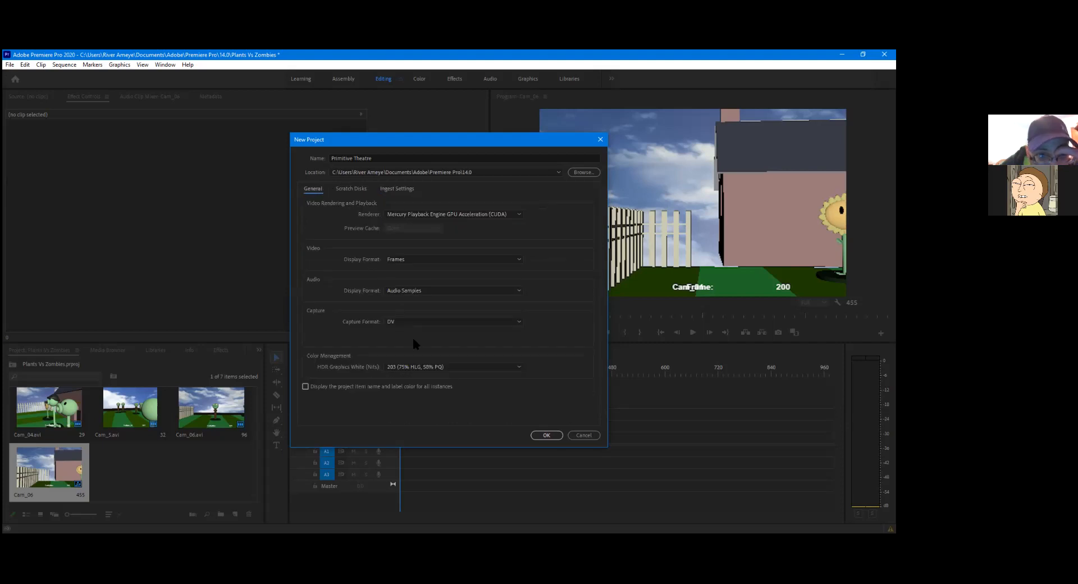
Create the Primitive Theatre project with its existing location and format settings
{"action": "left_click", "coordinate": [547, 435]}
{"action": "left_click", "coordinate": [10, 64]}
{"action": "left_click", "coordinate": [341, 367]}
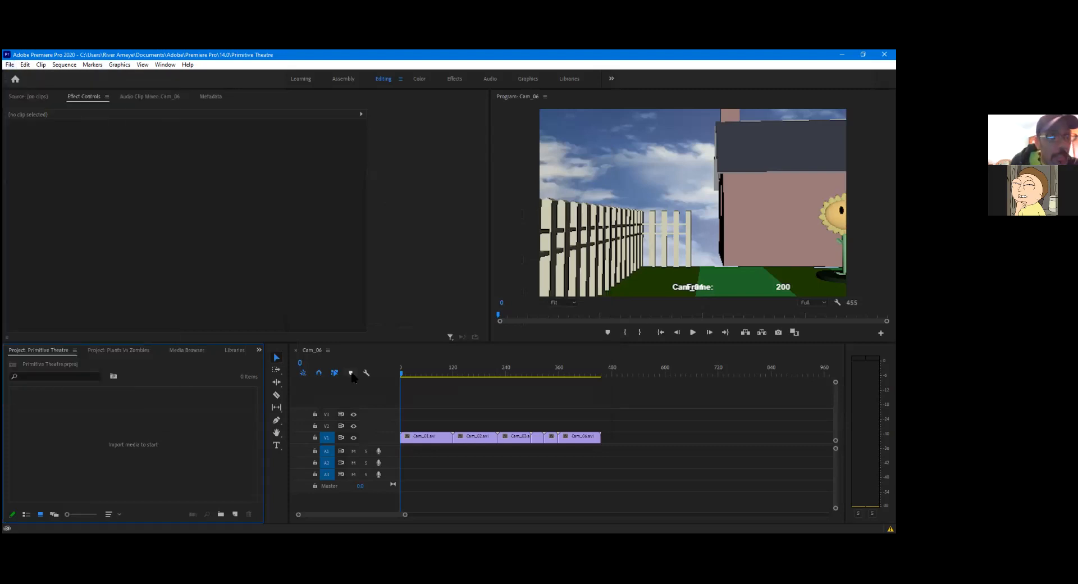
{"action": "left_click", "coordinate": [328, 350]}
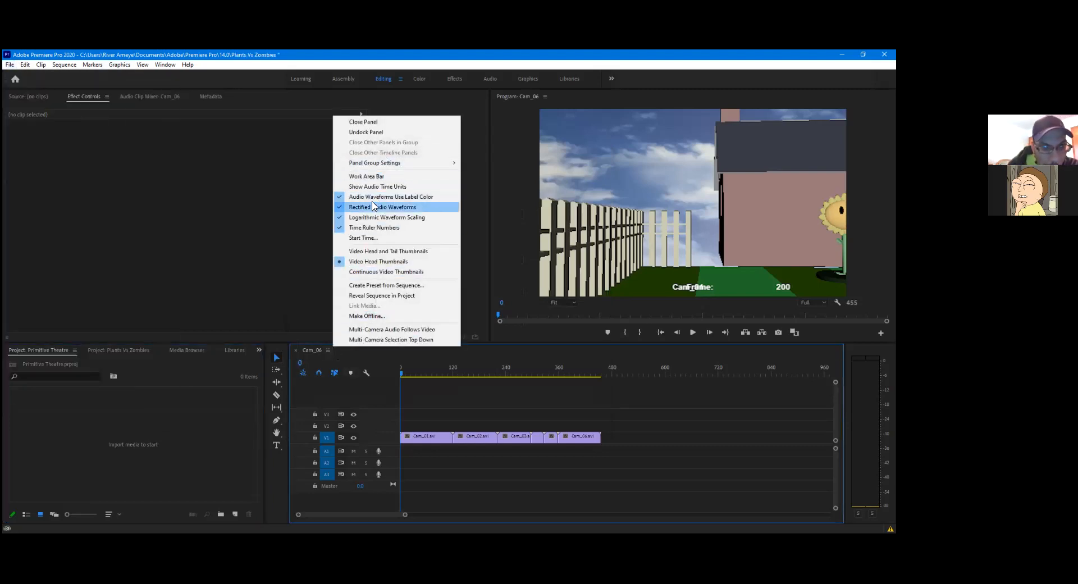
{"action": "left_click", "coordinate": [293, 318]}
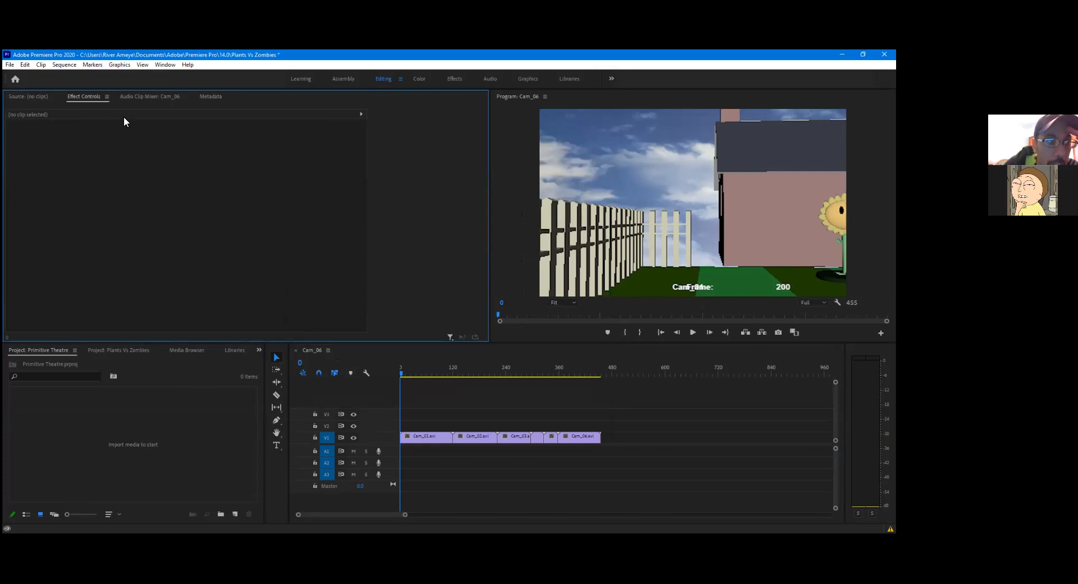
{"action": "left_click", "coordinate": [10, 65]}
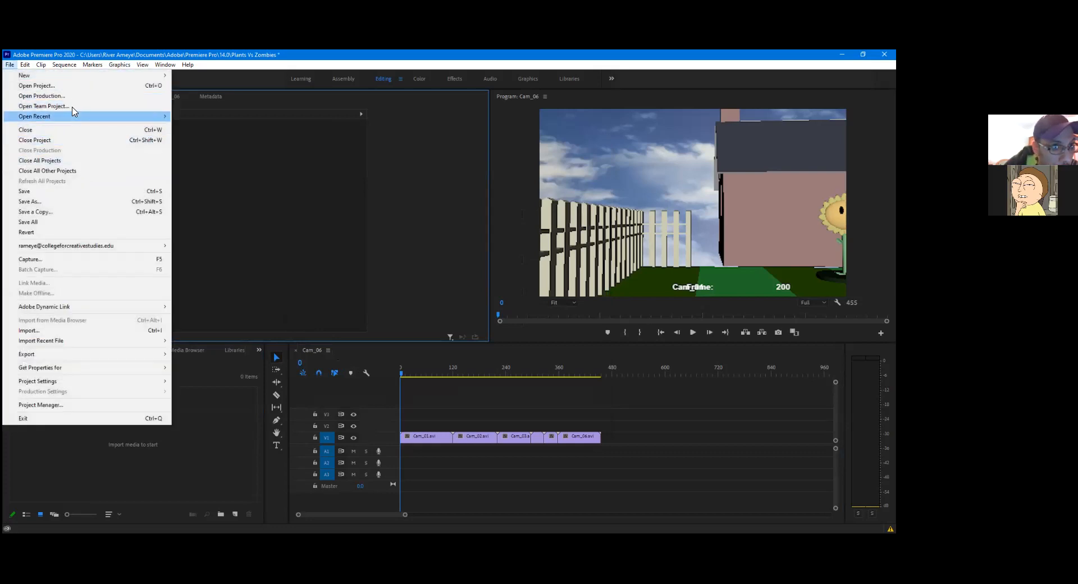
{"action": "left_click", "coordinate": [67, 86]}
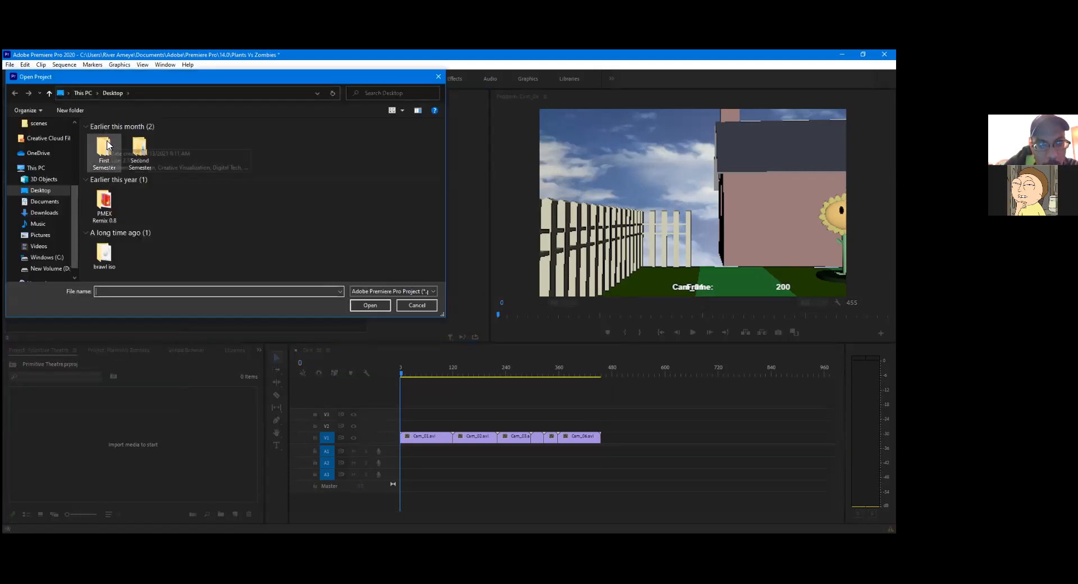
{"action": "left_click", "coordinate": [415, 304]}
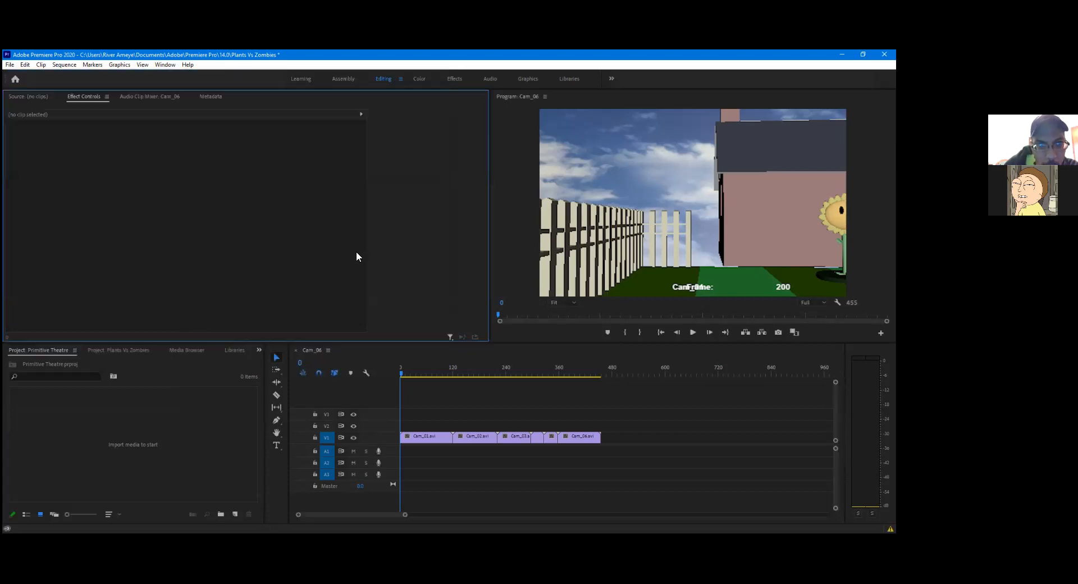
{"action": "left_click", "coordinate": [10, 65]}
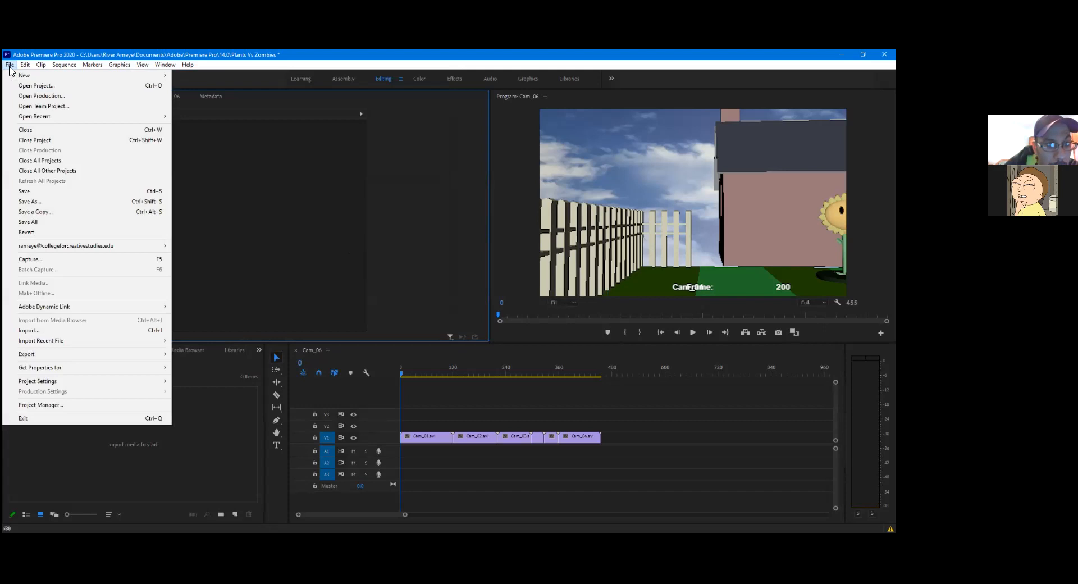
{"action": "left_click", "coordinate": [10, 65]}
Delete all six Cam clips from the Cam_06 sequence and close the workspaces bar
{"action": "left_click", "coordinate": [693, 332]}
{"action": "left_click", "coordinate": [693, 332]}
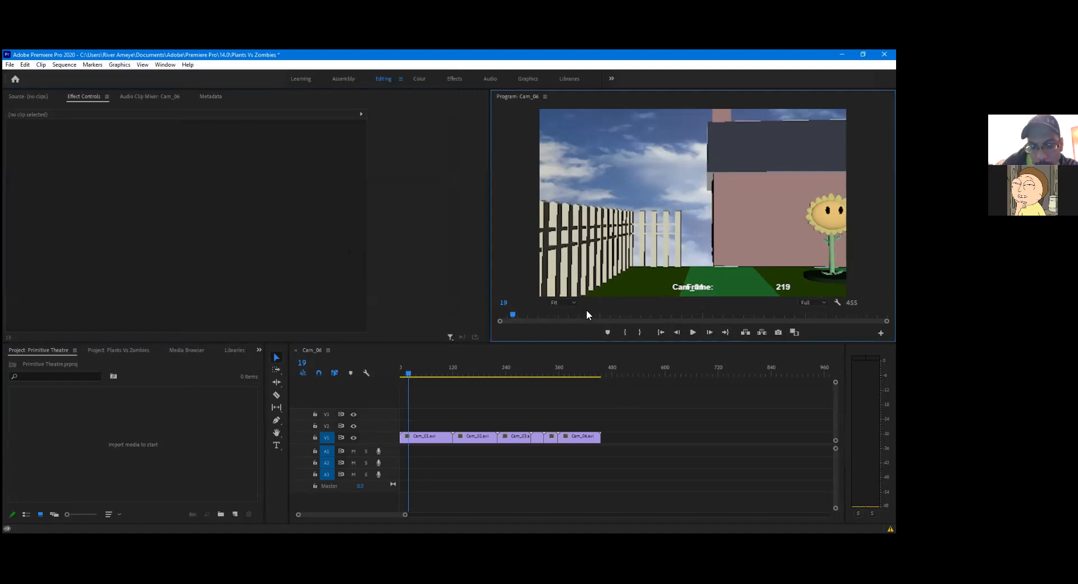
{"action": "left_click_drag", "start_coordinate": [606, 456], "coordinate": [427, 427]}
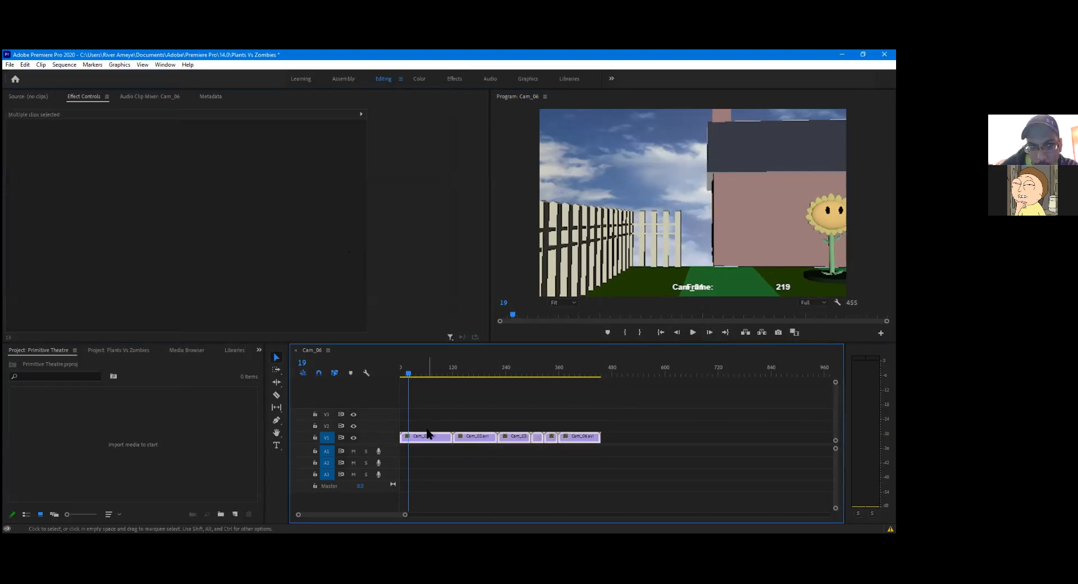
{"action": "key", "text": "Delete"}
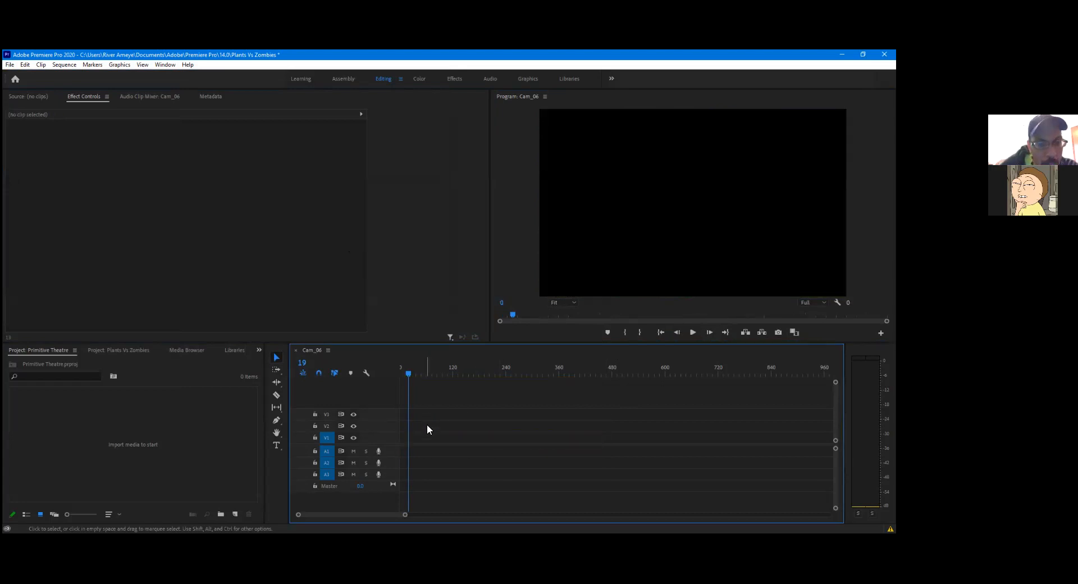
{"action": "left_click_drag", "start_coordinate": [5, 72], "coordinate": [31, 66]}
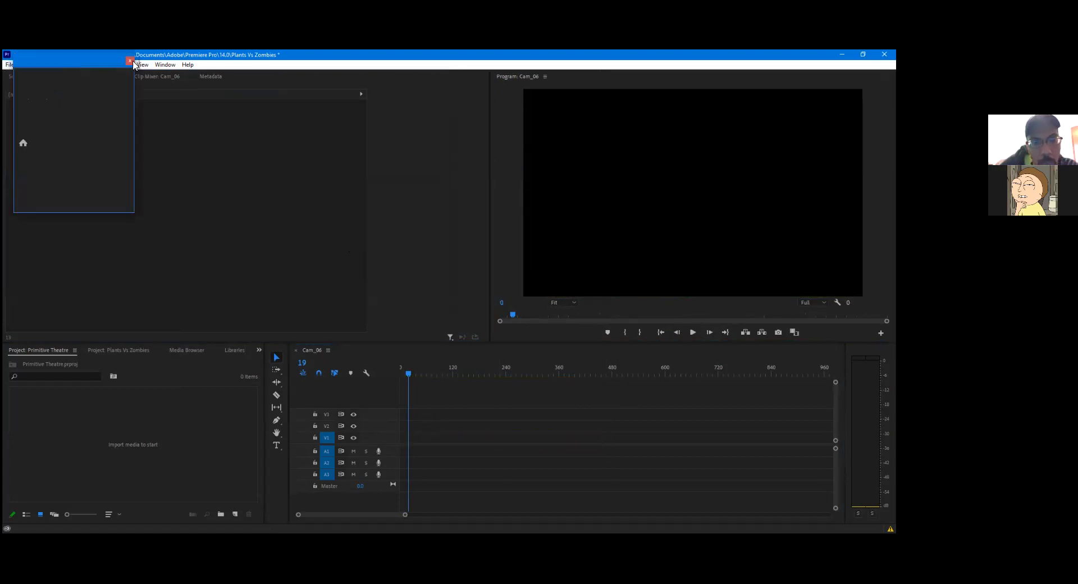
{"action": "left_click", "coordinate": [9, 64]}
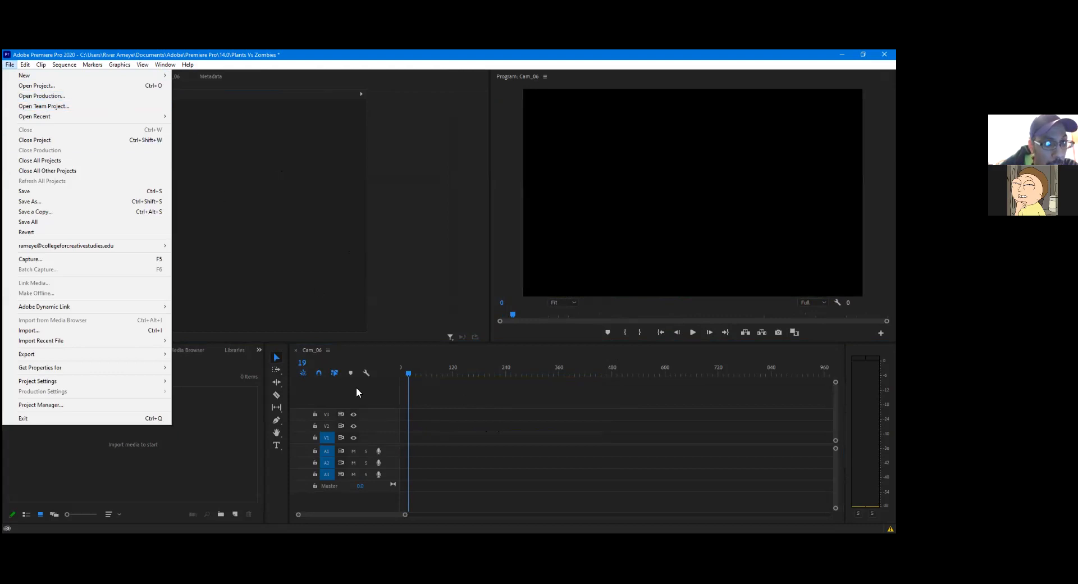
{"action": "left_click", "coordinate": [83, 86]}
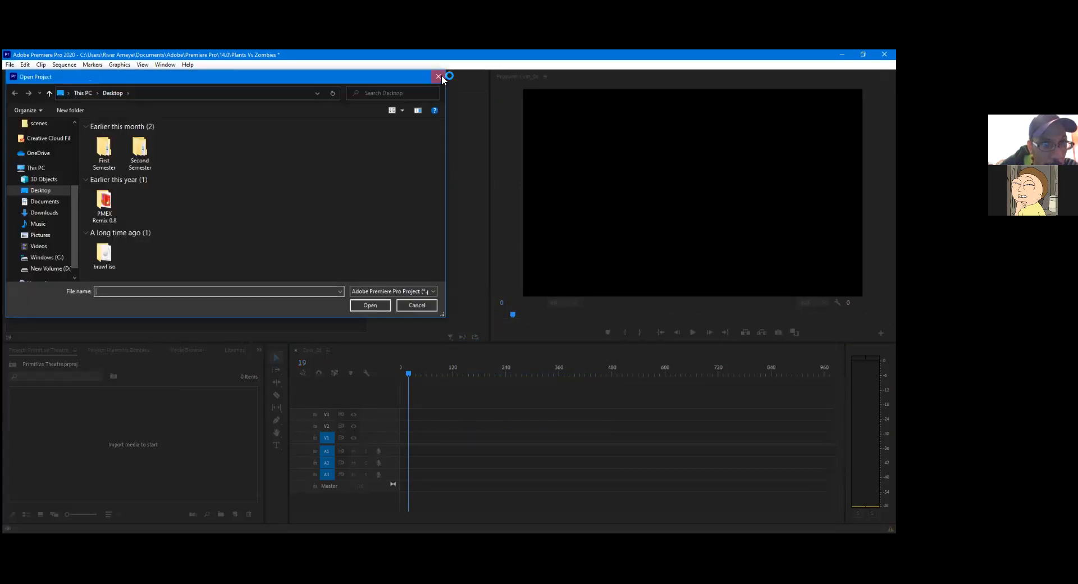
{"action": "left_click", "coordinate": [441, 76]}
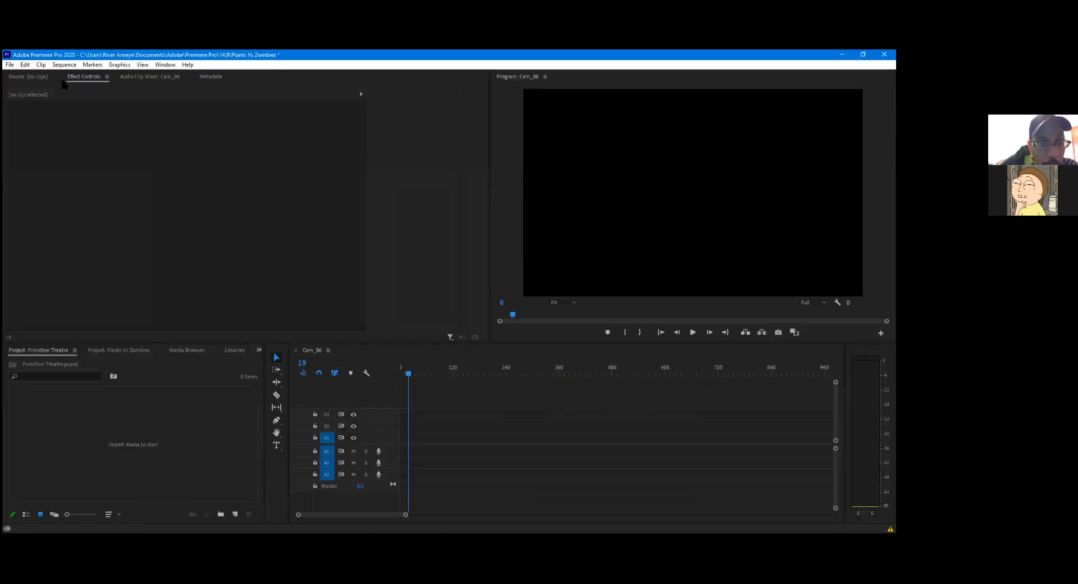
Look for a project file to open in the scenes folder of the PrimitiveTheatre Maya project under Documents
{"action": "left_click", "coordinate": [9, 64]}
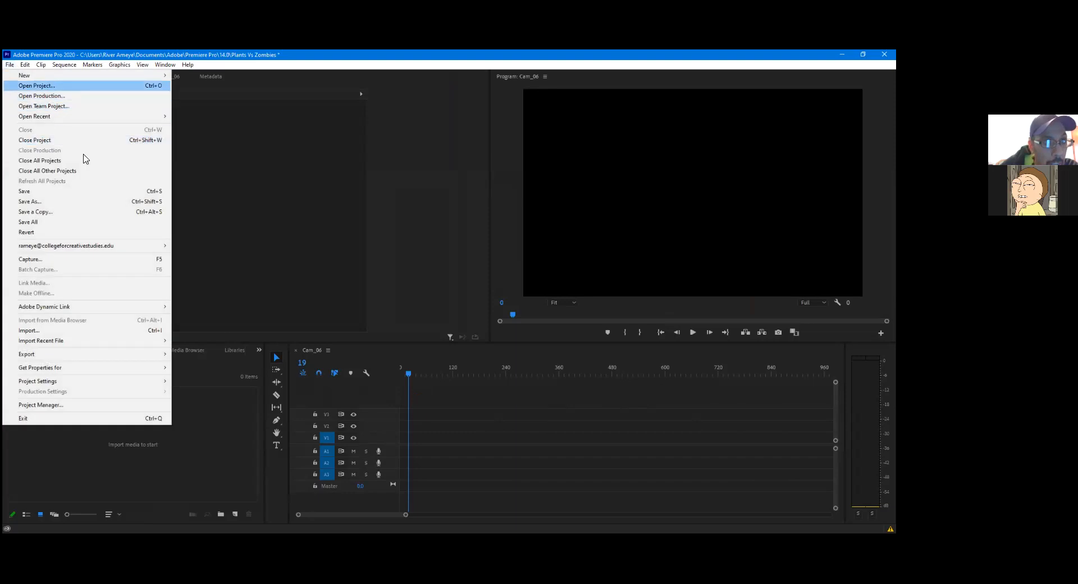
{"action": "left_click", "coordinate": [55, 86]}
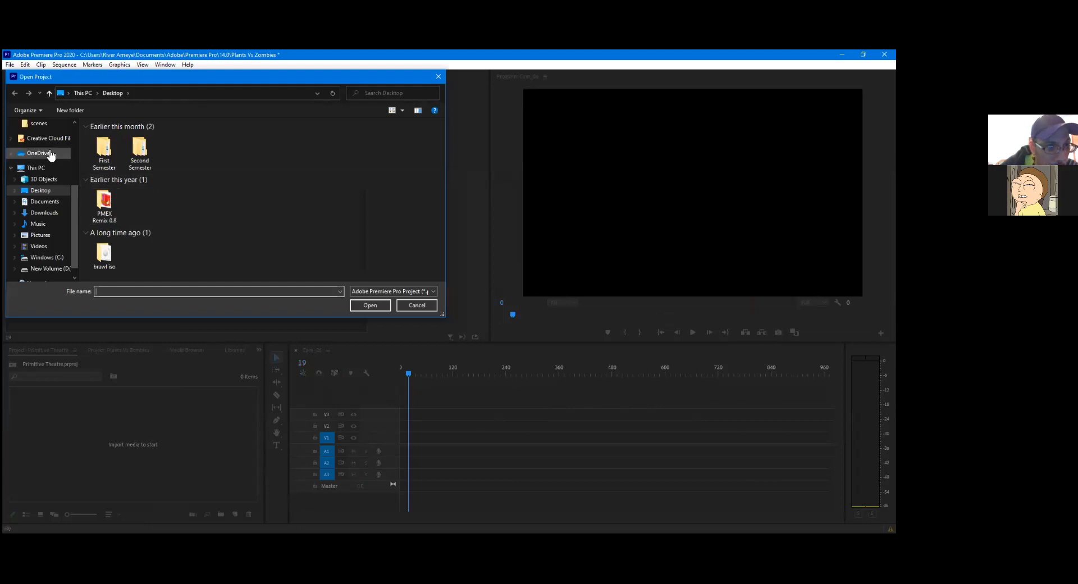
{"action": "scroll", "coordinate": [50, 154], "scroll_direction": "up", "scroll_amount": 4}
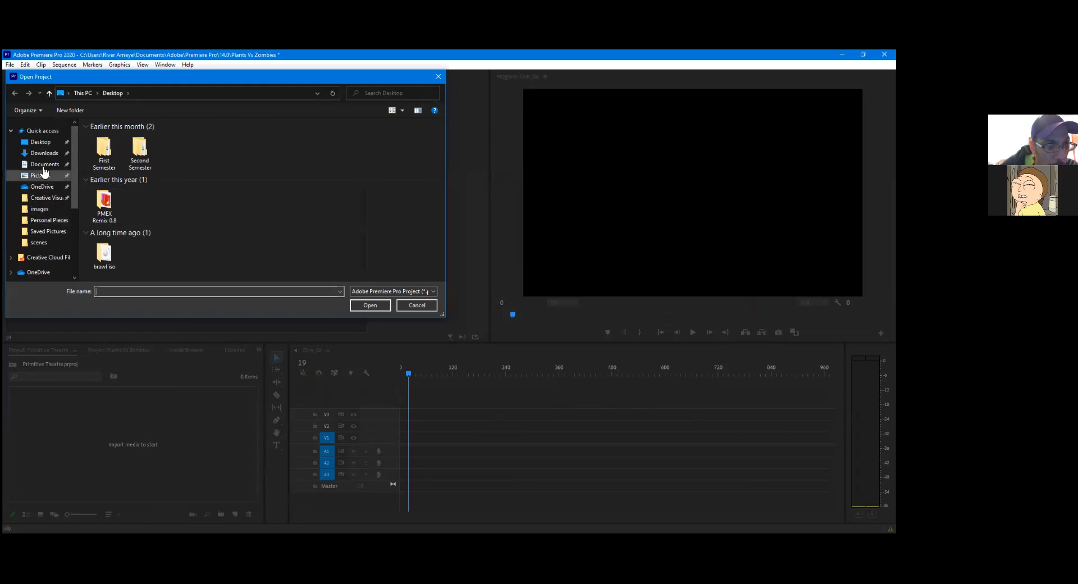
{"action": "left_click", "coordinate": [42, 164]}
{"action": "double_click", "coordinate": [113, 173]}
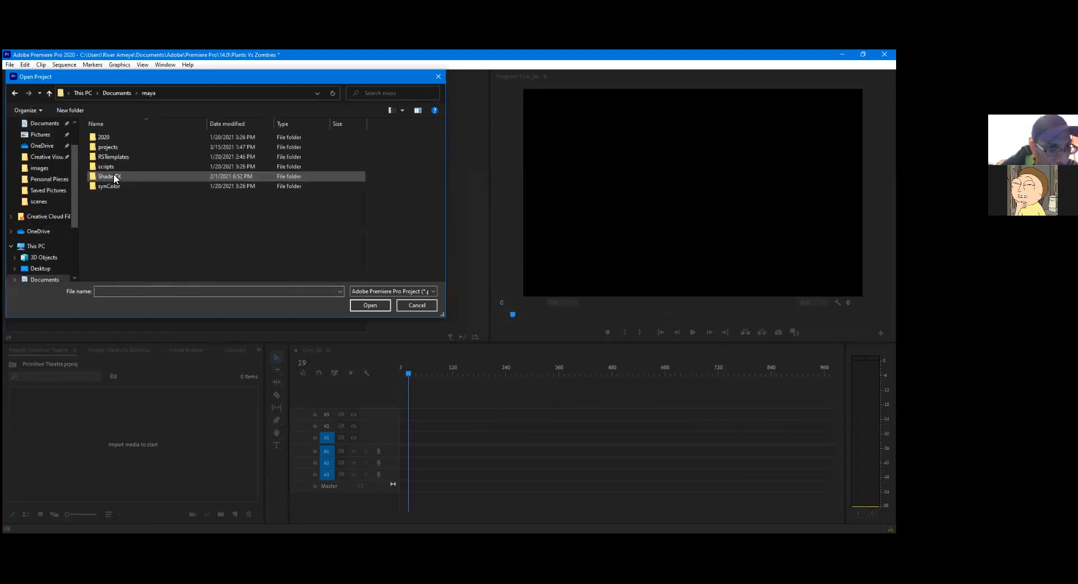
{"action": "double_click", "coordinate": [119, 149]}
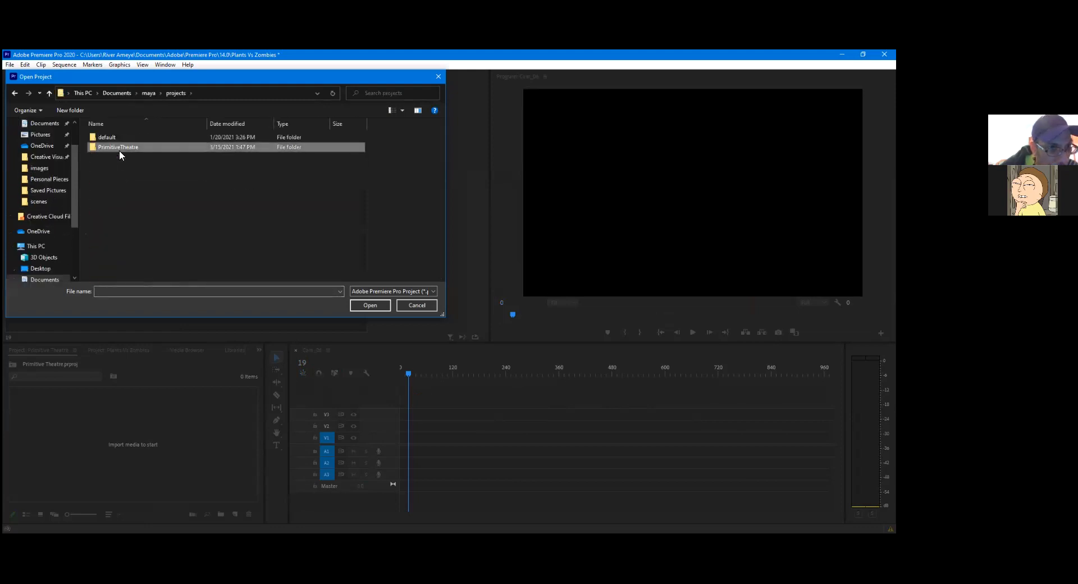
{"action": "double_click", "coordinate": [119, 148]}
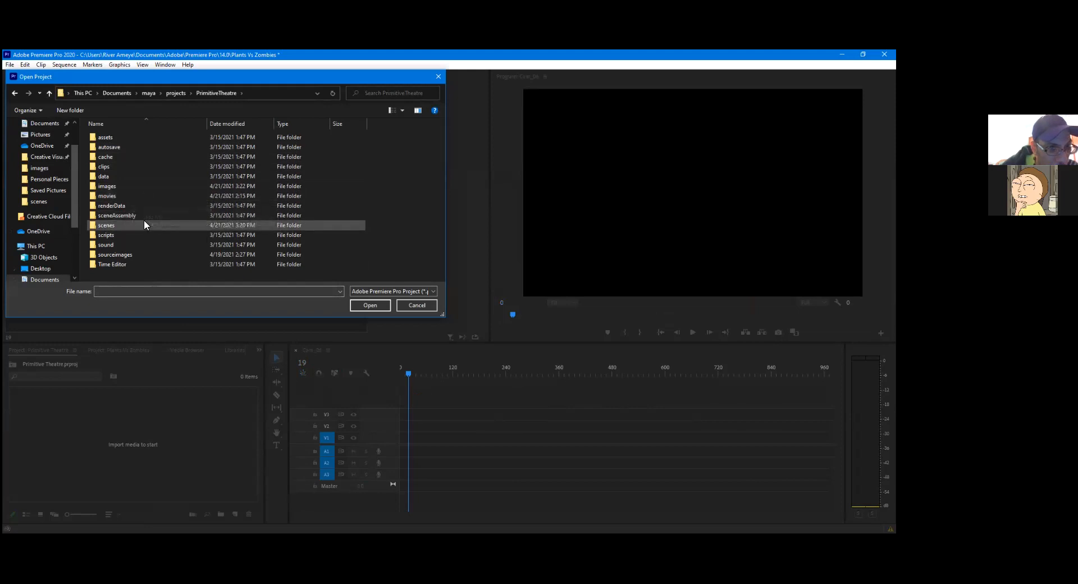
{"action": "double_click", "coordinate": [144, 225]}
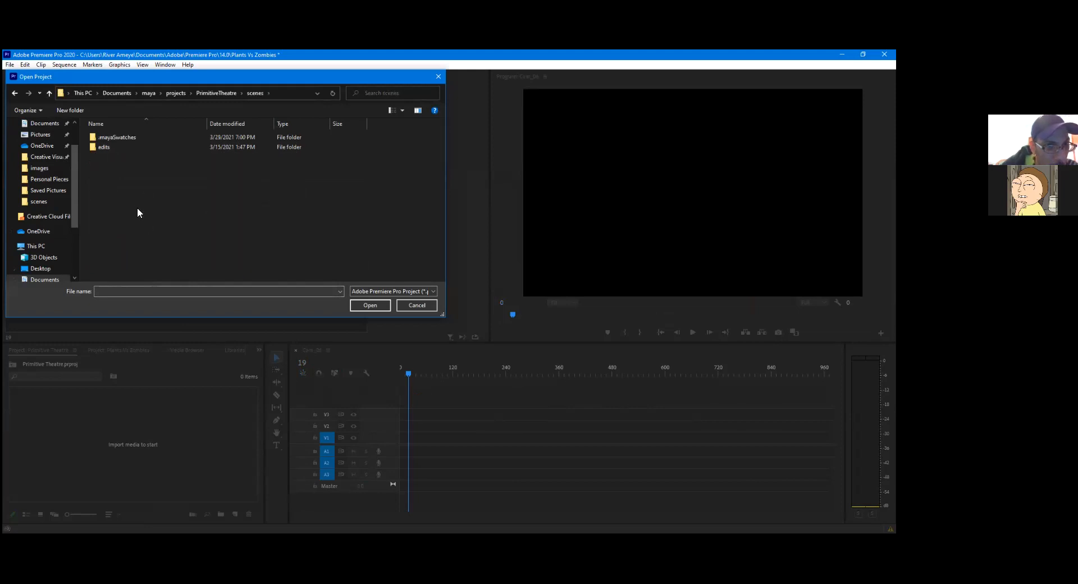
{"action": "left_click", "coordinate": [120, 138]}
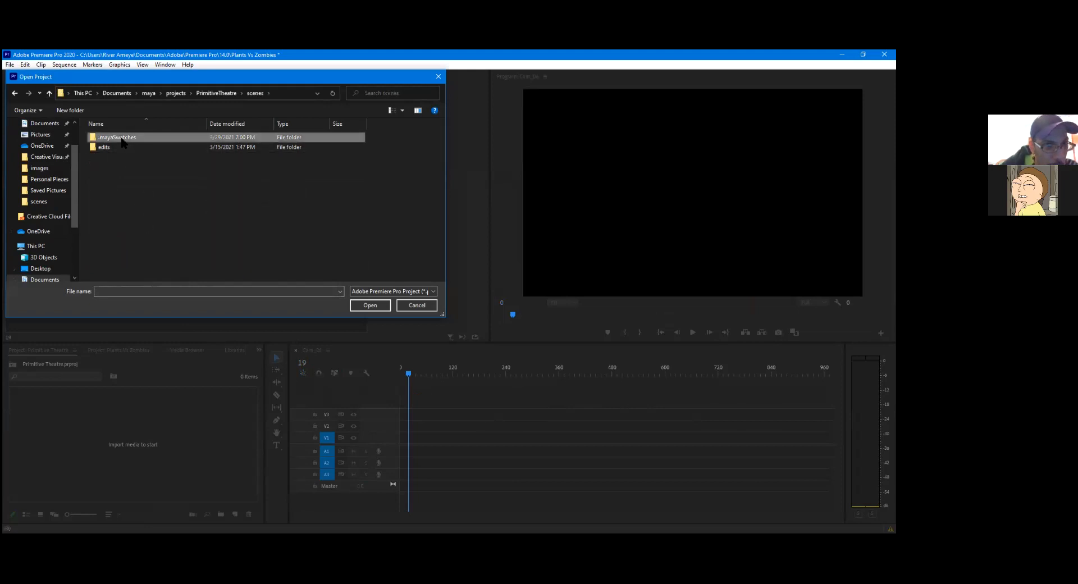
{"action": "left_click", "coordinate": [14, 93]}
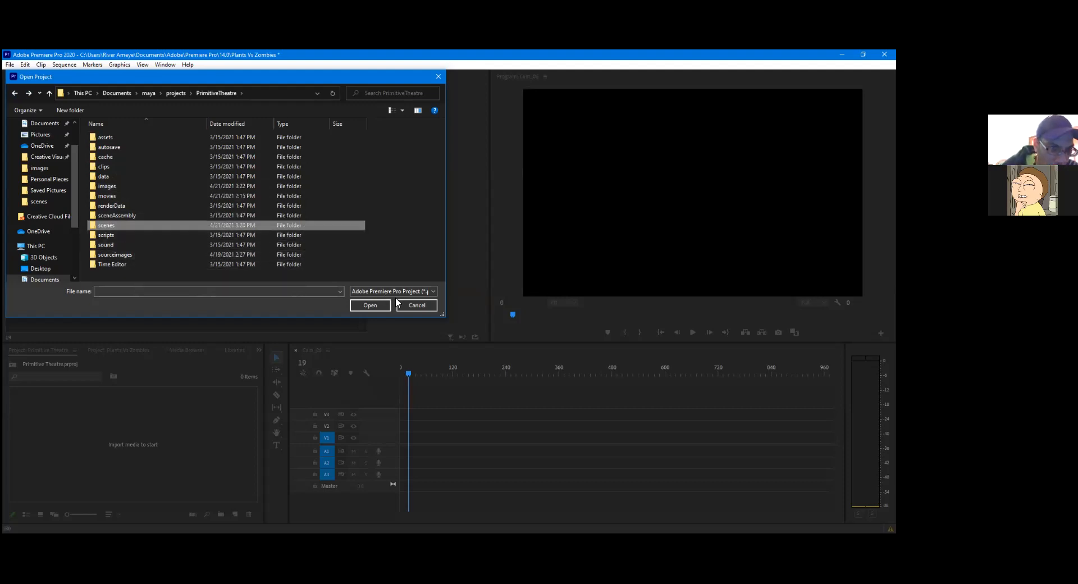
{"action": "left_click", "coordinate": [418, 303]}
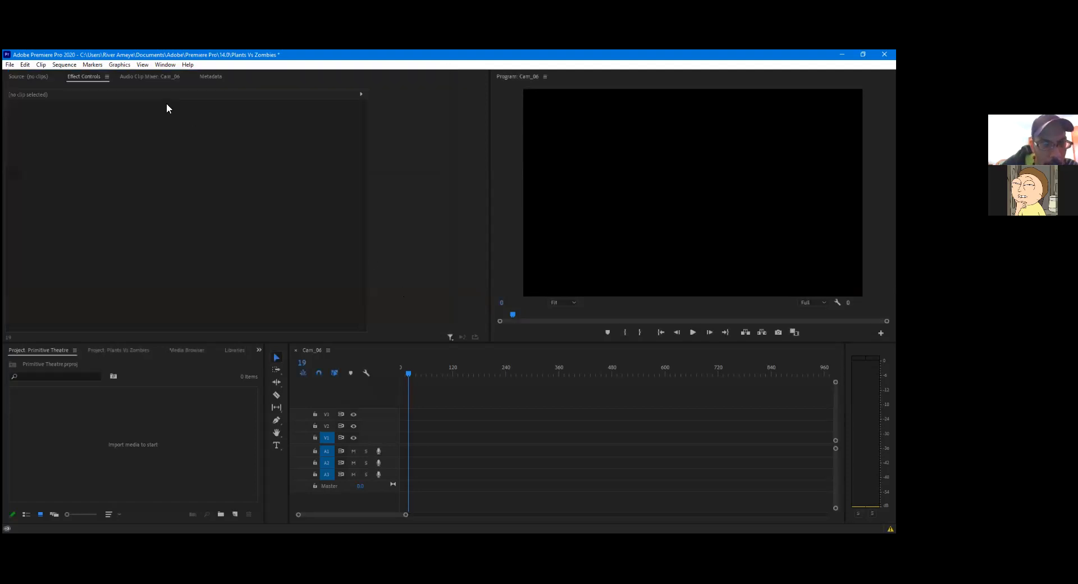
Create a new project named Primitave Theatre 1 with the default location and settings
{"action": "left_click", "coordinate": [10, 64]}
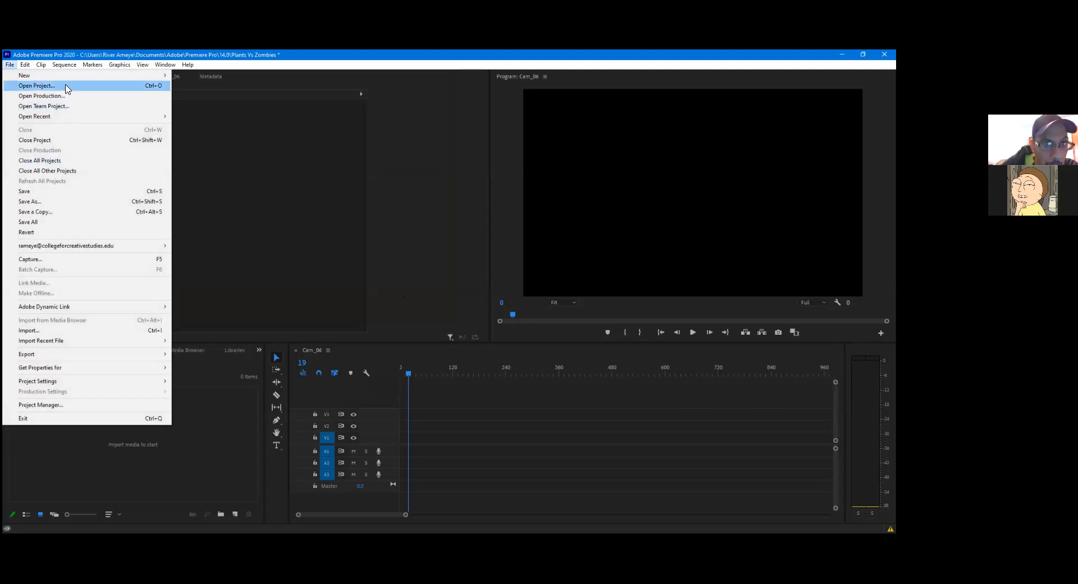
{"action": "mouse_move", "coordinate": [66, 76]}
{"action": "left_click", "coordinate": [235, 81]}
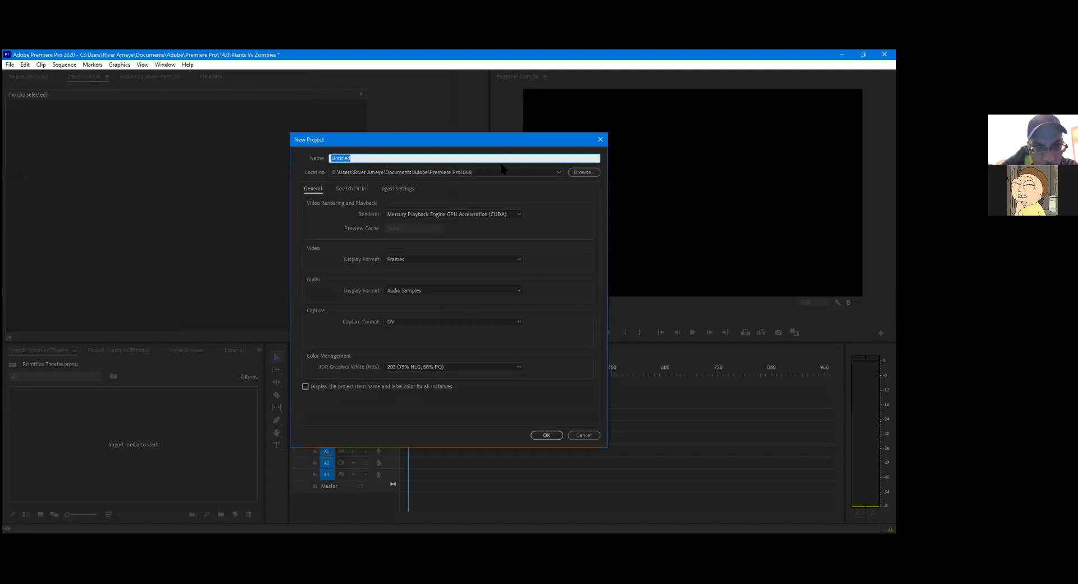
{"action": "type", "text": "Primitave"}
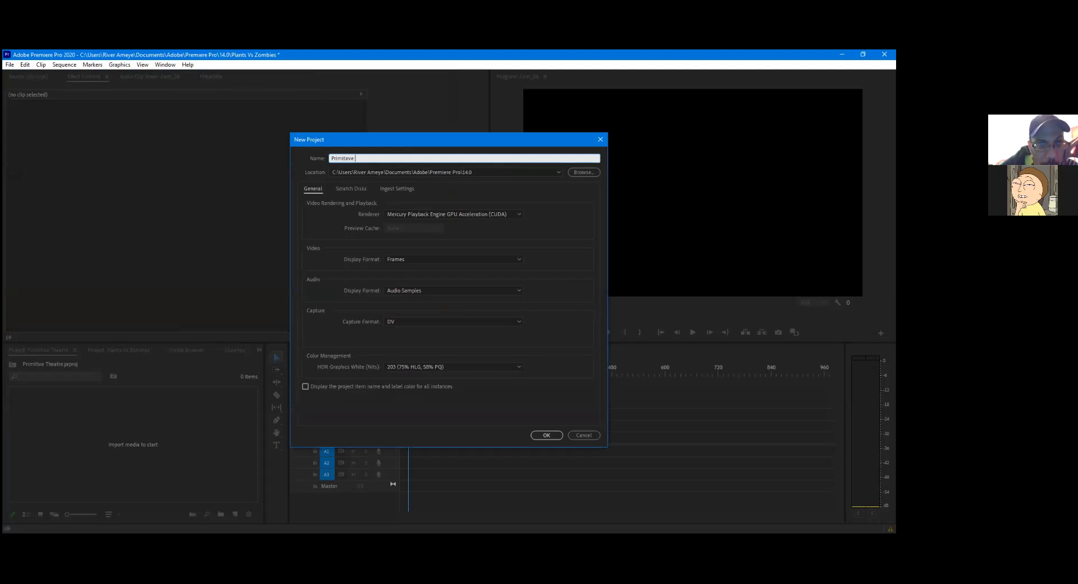
{"action": "type", "text": " Theatre 1"}
{"action": "left_click", "coordinate": [546, 435]}
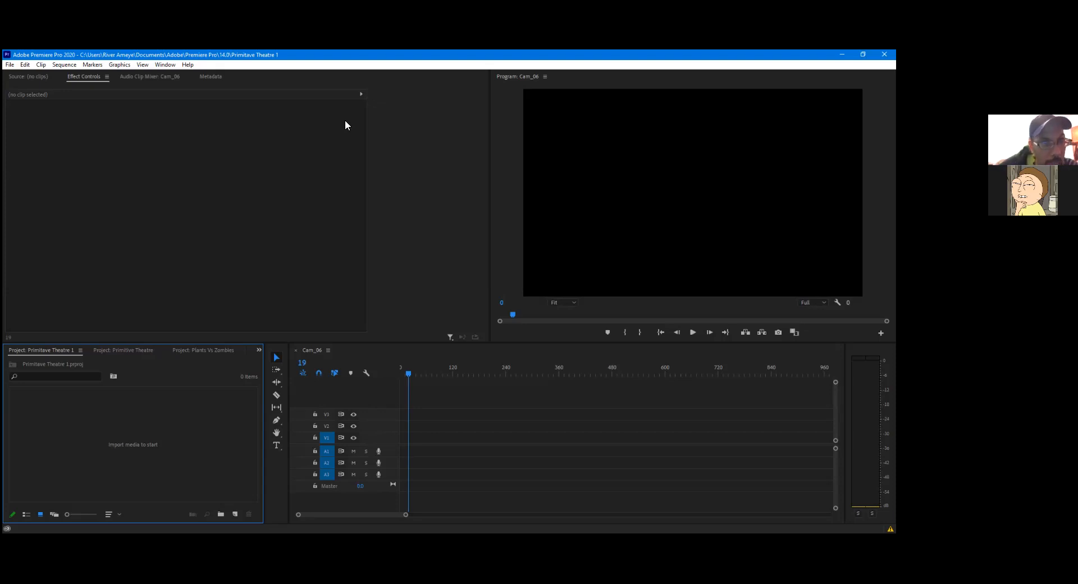
Look for a project file to open in the images and movies folders of the PrimitiveTheatre Maya project
{"action": "left_click", "coordinate": [10, 65]}
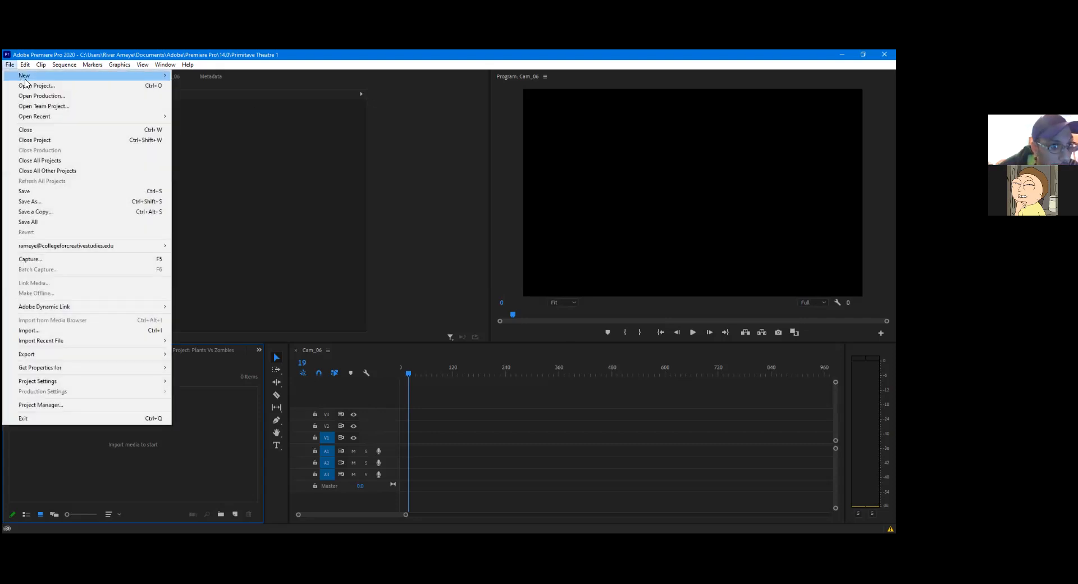
{"action": "mouse_move", "coordinate": [27, 77]}
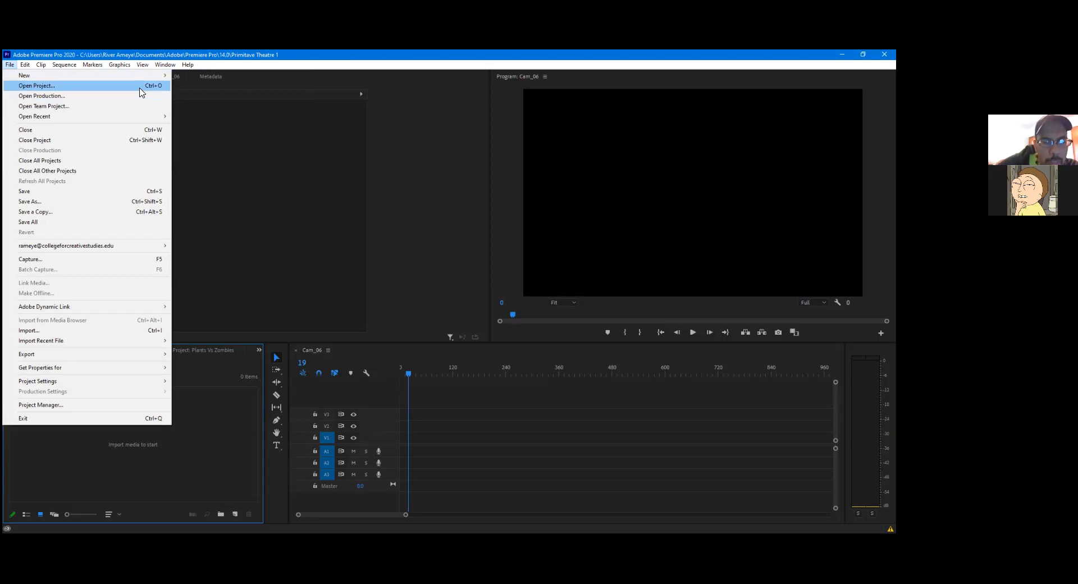
{"action": "left_click", "coordinate": [140, 87]}
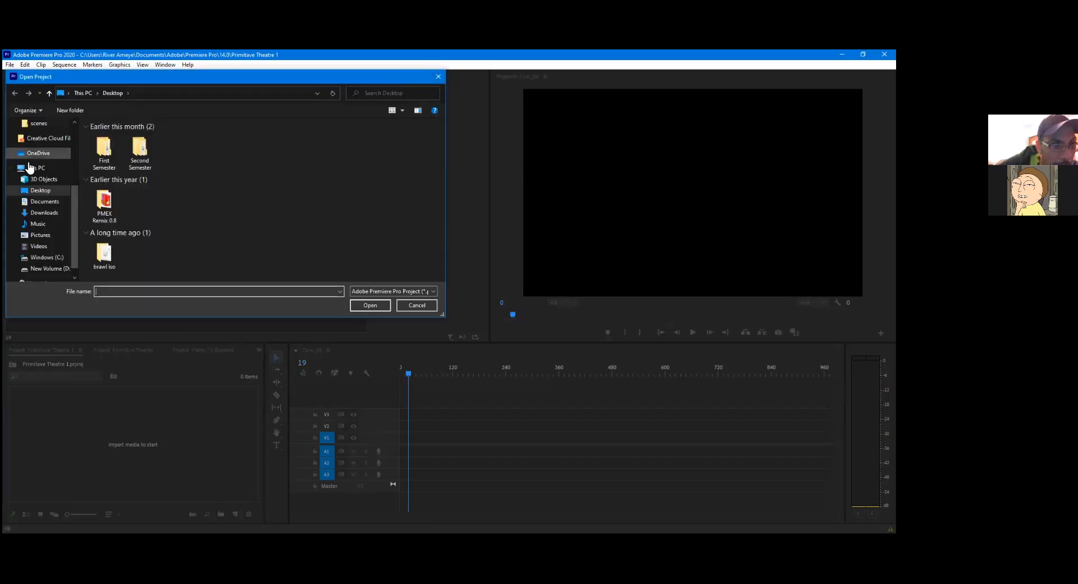
{"action": "scroll", "coordinate": [48, 161], "scroll_direction": "up", "scroll_amount": 2}
{"action": "scroll", "coordinate": [47, 163], "scroll_direction": "up", "scroll_amount": 2}
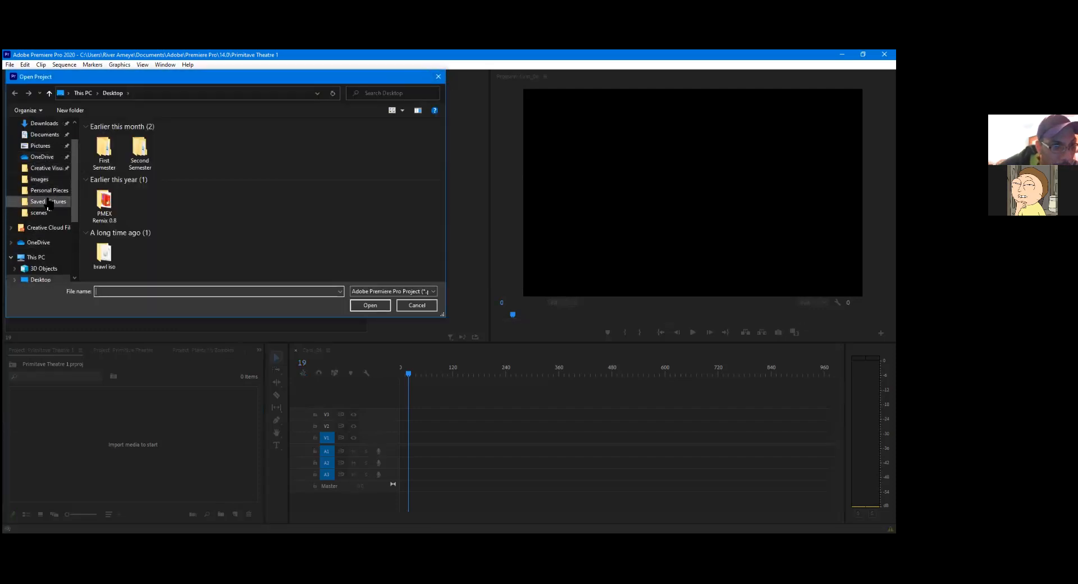
{"action": "left_click", "coordinate": [47, 183]}
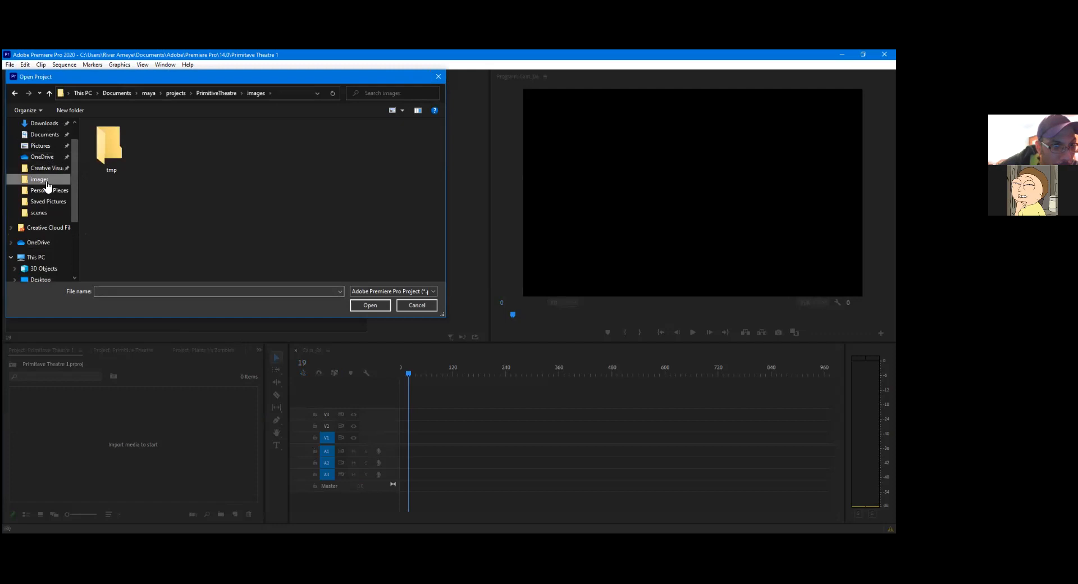
{"action": "left_click", "coordinate": [43, 134]}
{"action": "double_click", "coordinate": [114, 171]}
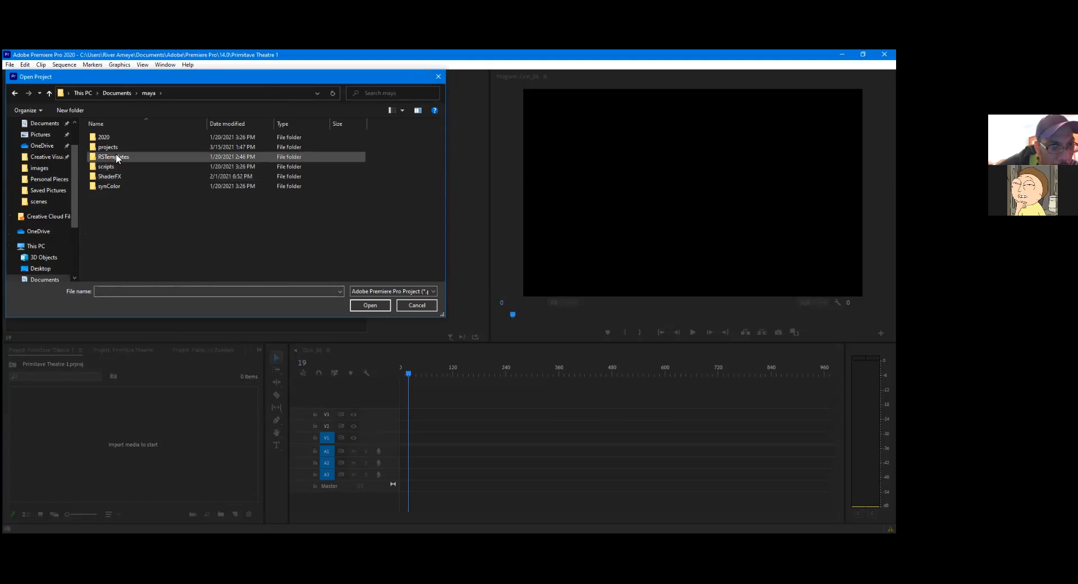
{"action": "left_click", "coordinate": [115, 149]}
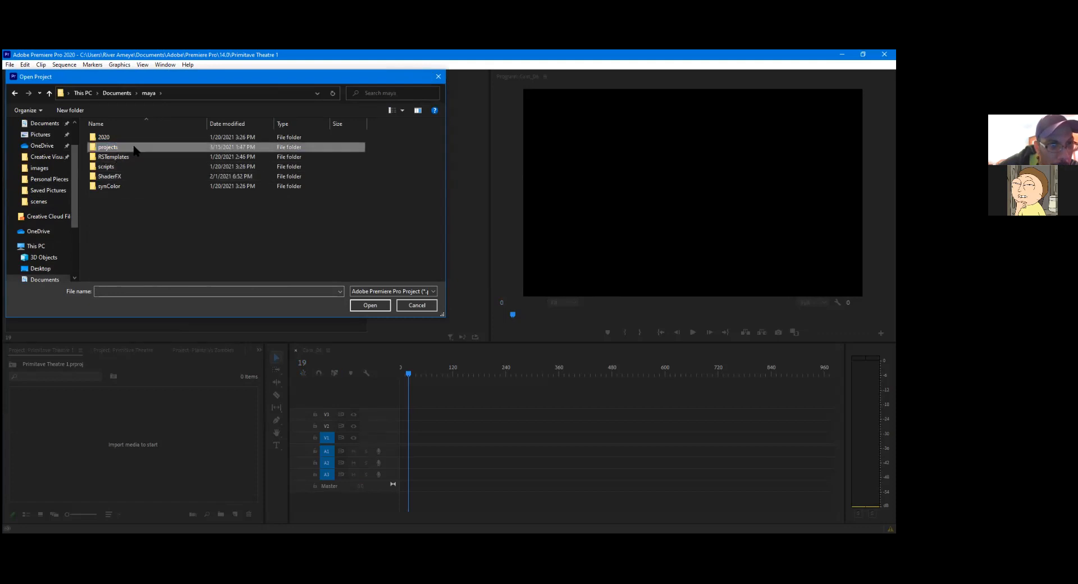
{"action": "double_click", "coordinate": [119, 147]}
{"action": "double_click", "coordinate": [123, 145]}
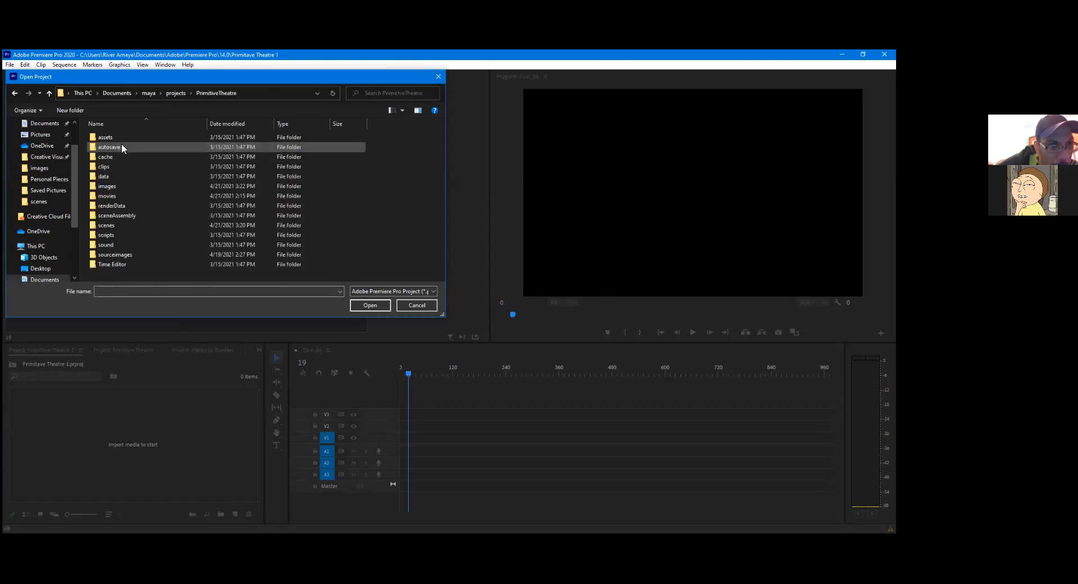
{"action": "double_click", "coordinate": [124, 195]}
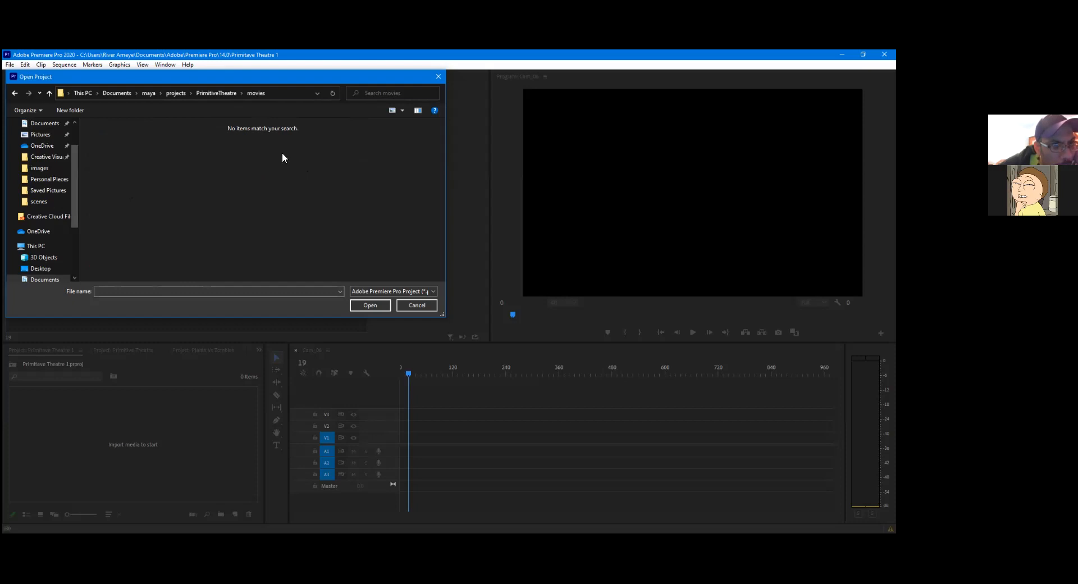
{"action": "left_click", "coordinate": [416, 305]}
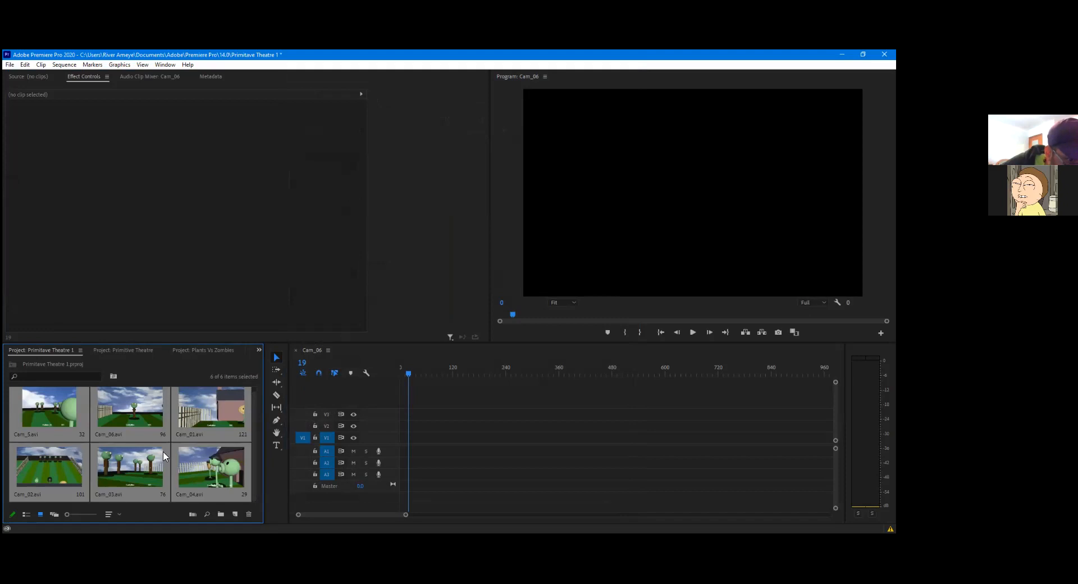
Place Cam_01.avi and Cam_02.avi end to end on video track V3 from the start of the Cam_06 sequence
{"action": "left_click", "coordinate": [196, 425]}
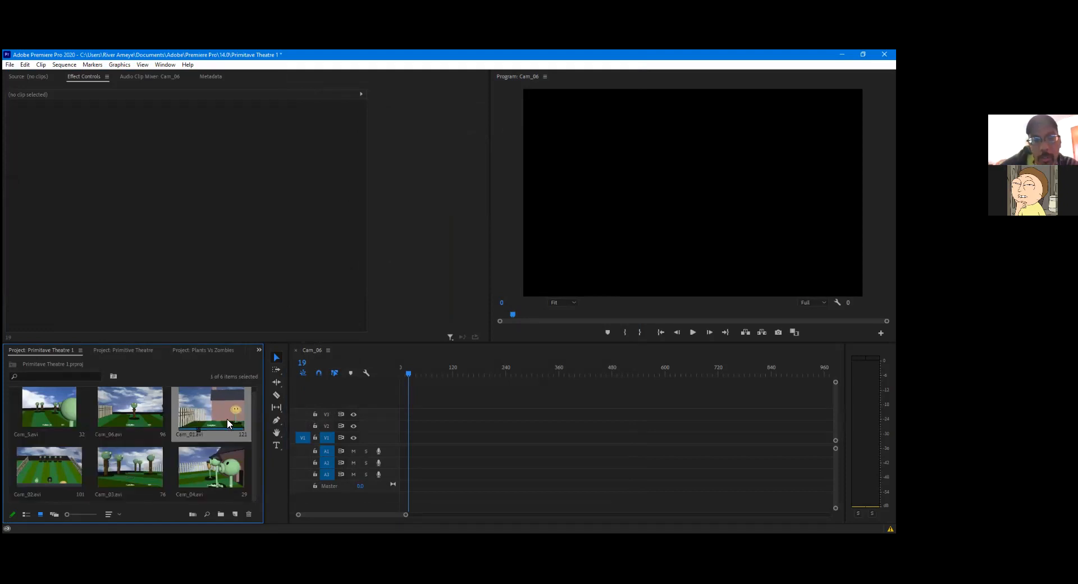
{"action": "left_click_drag", "start_coordinate": [227, 419], "coordinate": [416, 414]}
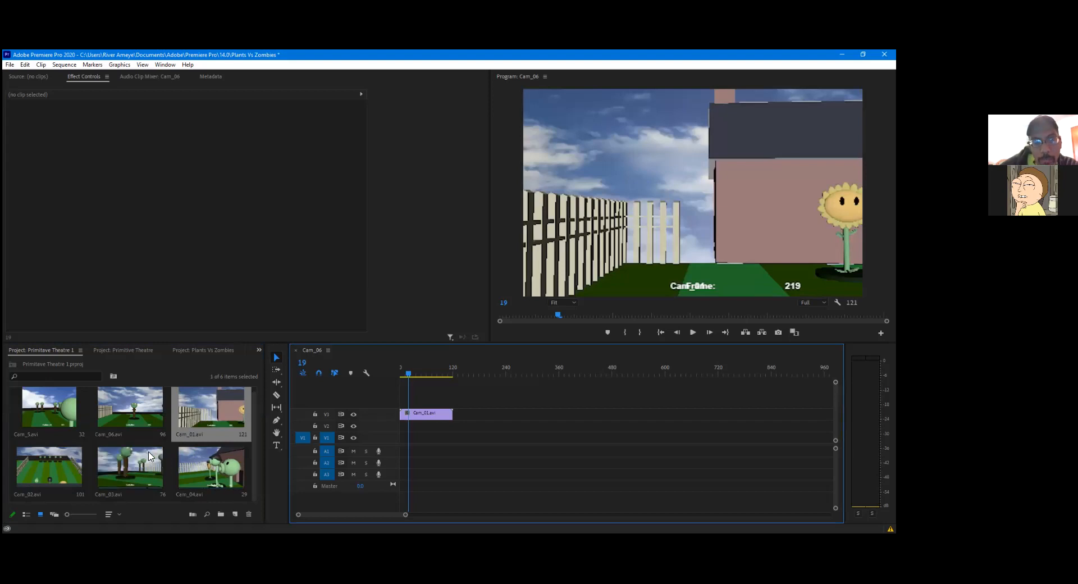
{"action": "left_click", "coordinate": [56, 471]}
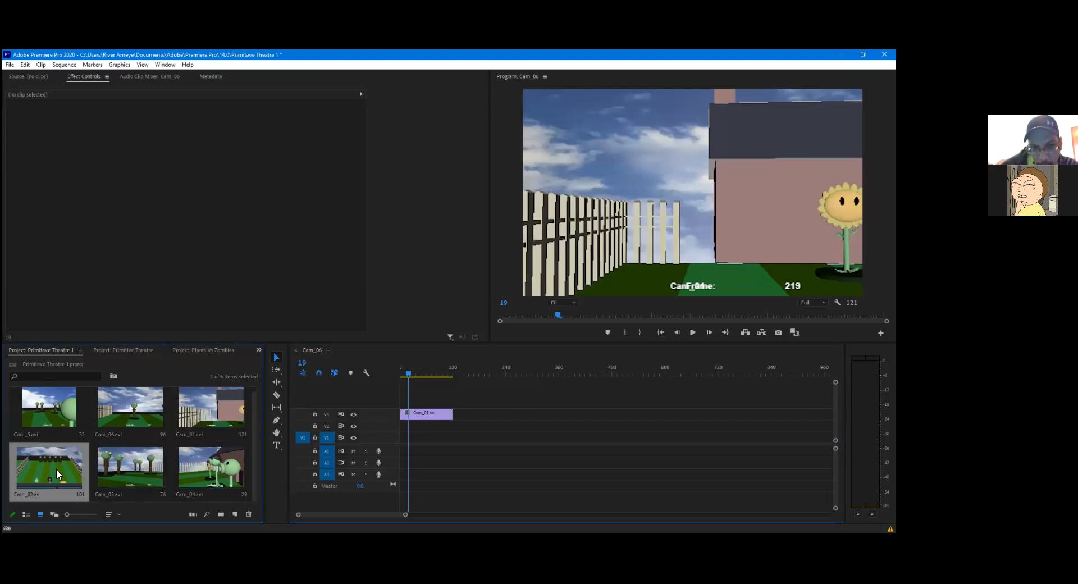
{"action": "left_click_drag", "start_coordinate": [56, 469], "coordinate": [475, 414]}
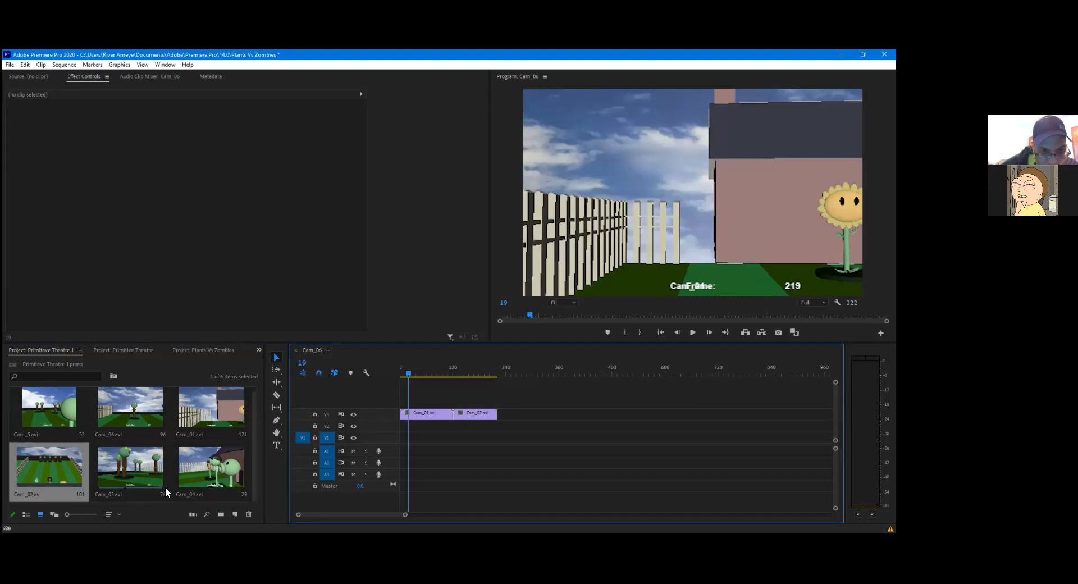
Play back the two clips in the Cam_06 sequence up to the end of Cam_02.avi
{"action": "left_click", "coordinate": [698, 332]}
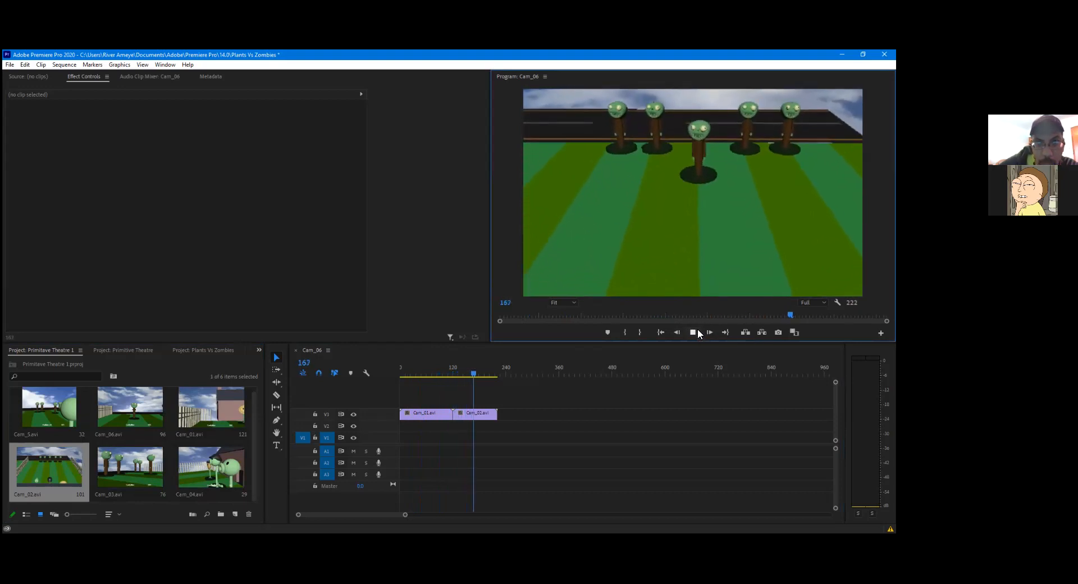
{"action": "left_click", "coordinate": [699, 334]}
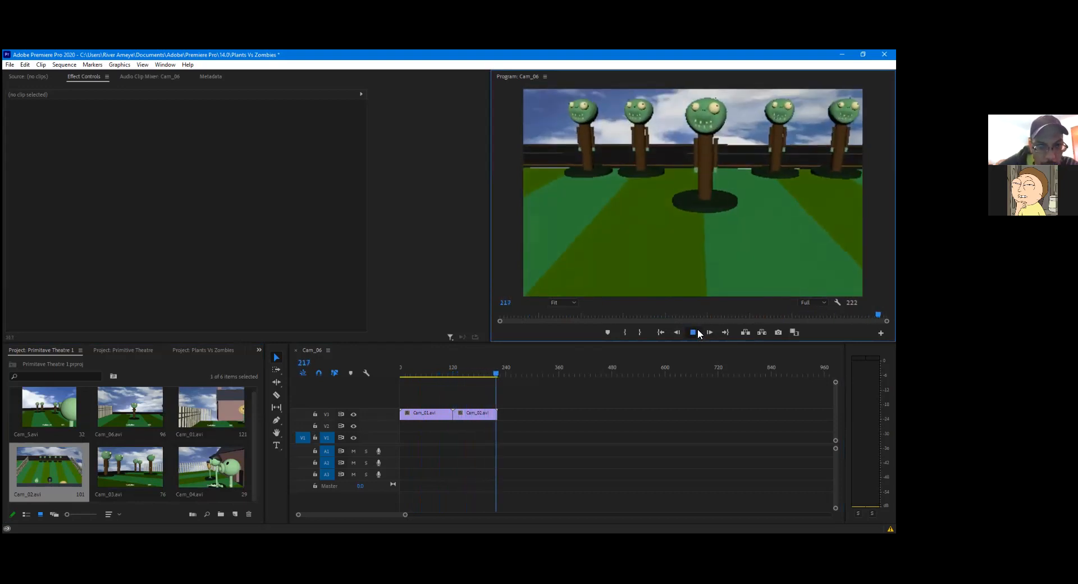
{"action": "left_click", "coordinate": [199, 372]}
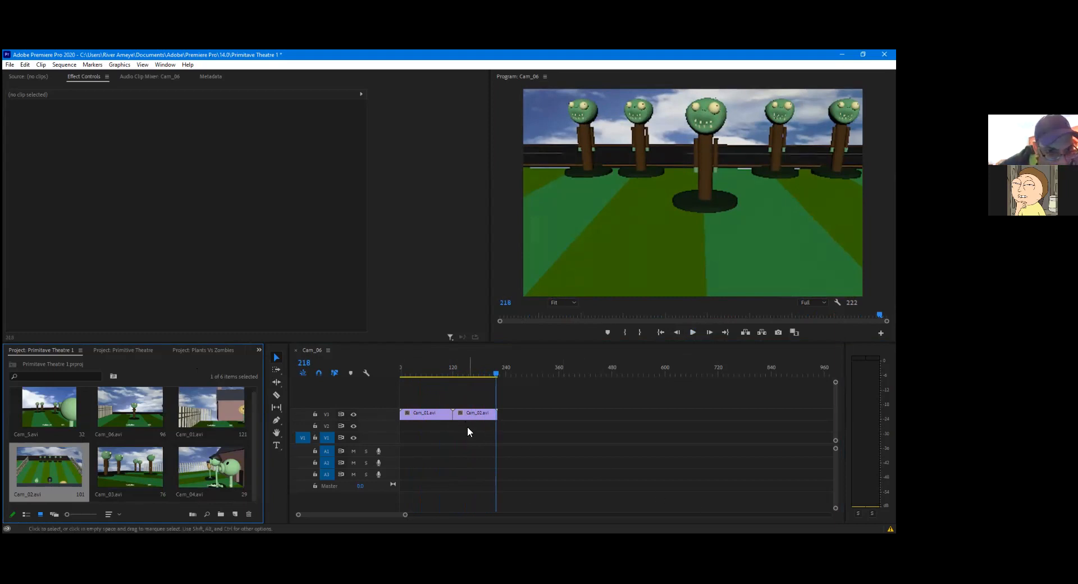
Cut both clips out of video track V3
{"action": "left_click_drag", "start_coordinate": [470, 429], "coordinate": [430, 411]}
{"action": "right_click", "coordinate": [430, 412]}
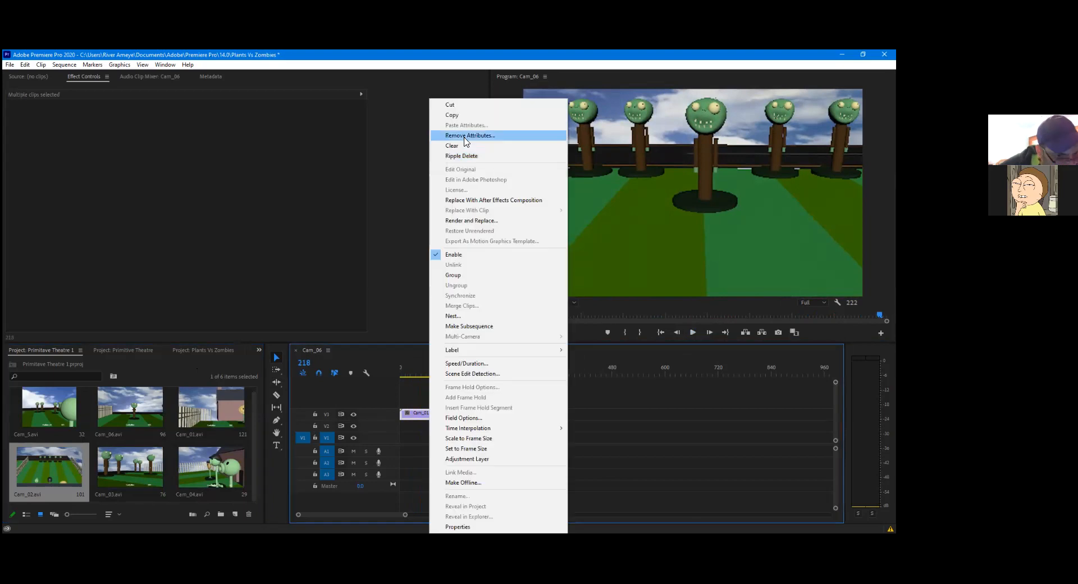
{"action": "left_click", "coordinate": [471, 105]}
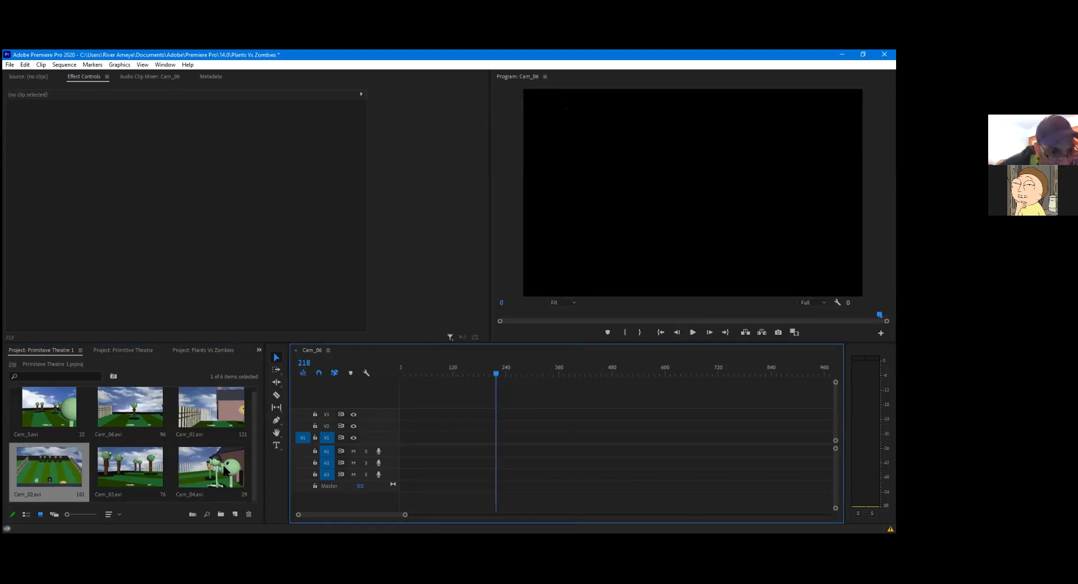
Place Cam_01.avi and Cam_02.avi end to end on video track V2 from the start of the sequence
{"action": "left_click", "coordinate": [210, 417]}
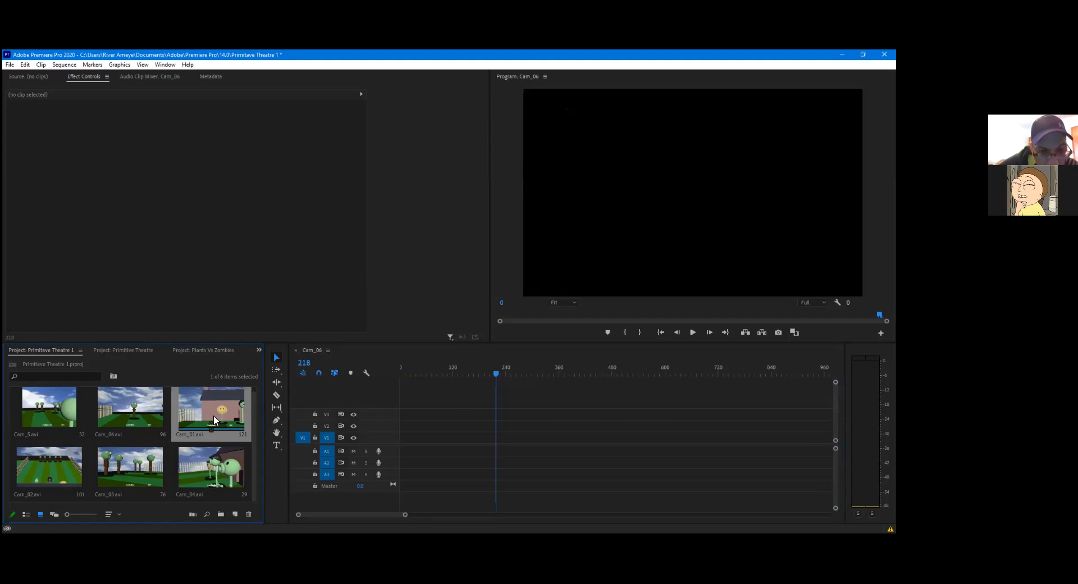
{"action": "left_click_drag", "start_coordinate": [214, 420], "coordinate": [487, 434]}
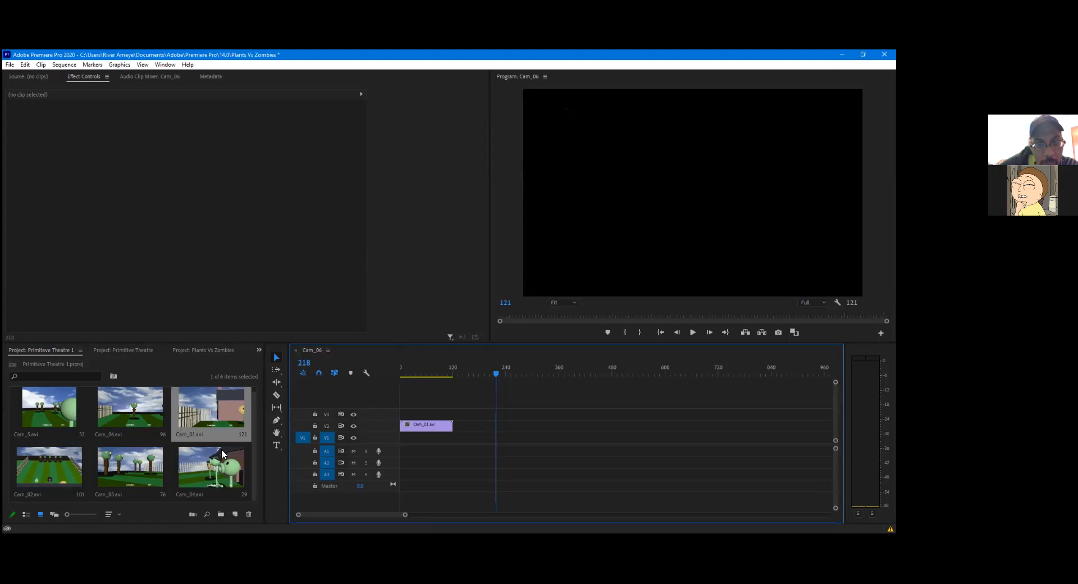
{"action": "left_click", "coordinate": [49, 474]}
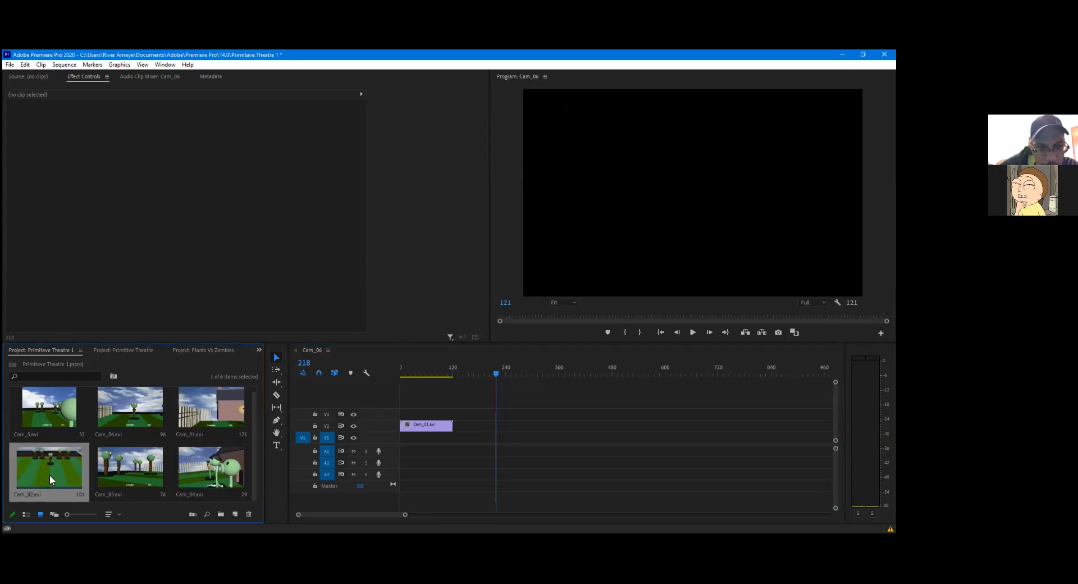
{"action": "left_click_drag", "start_coordinate": [50, 474], "coordinate": [463, 429]}
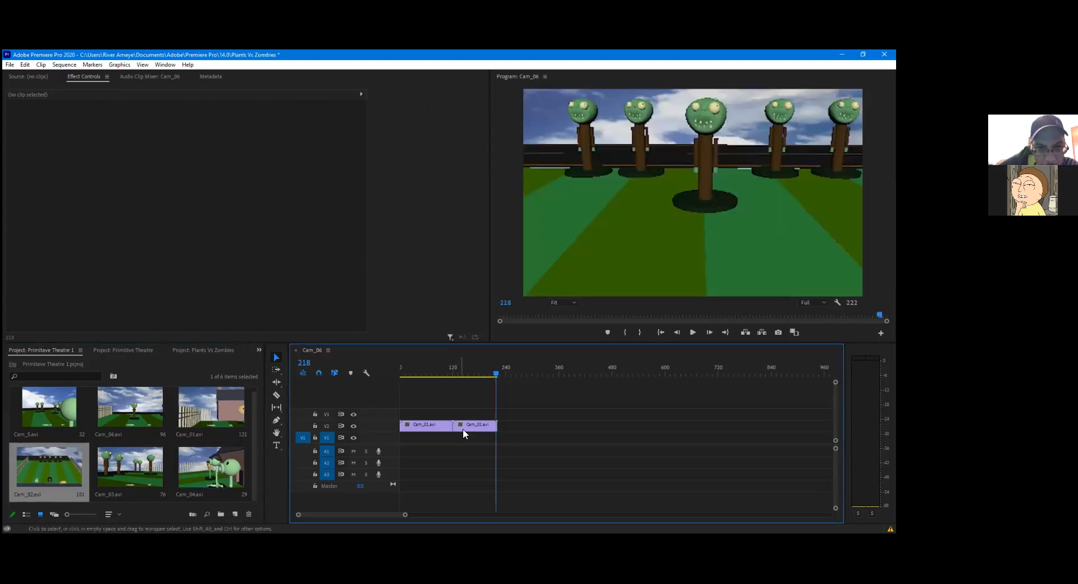
Shift both clips on V2 about 15 frames later, keeping them adjoining and leaving a gap at the sequence start
{"action": "left_click", "coordinate": [494, 373]}
{"action": "mouse_move", "coordinate": [388, 384]}
{"action": "left_mouse_down"}
{"action": "mouse_move", "coordinate": [441, 390]}
{"action": "mouse_move", "coordinate": [378, 396]}
{"action": "left_mouse_up"}
{"action": "left_click", "coordinate": [486, 429]}
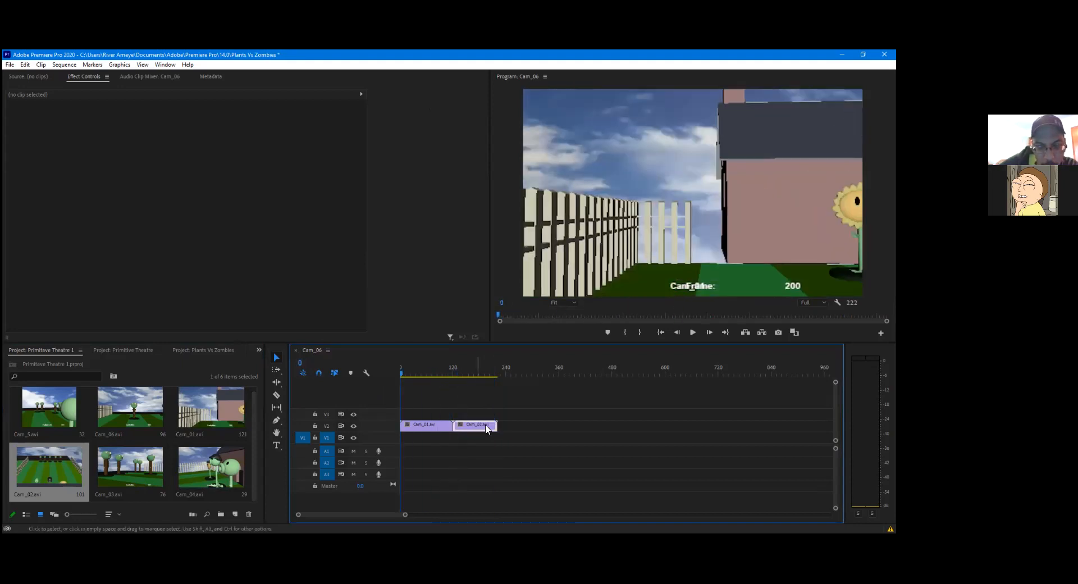
{"action": "mouse_move", "coordinate": [487, 428]}
{"action": "left_mouse_down"}
{"action": "mouse_move", "coordinate": [502, 428]}
{"action": "mouse_move", "coordinate": [445, 431]}
{"action": "mouse_move", "coordinate": [469, 431]}
{"action": "left_mouse_up"}
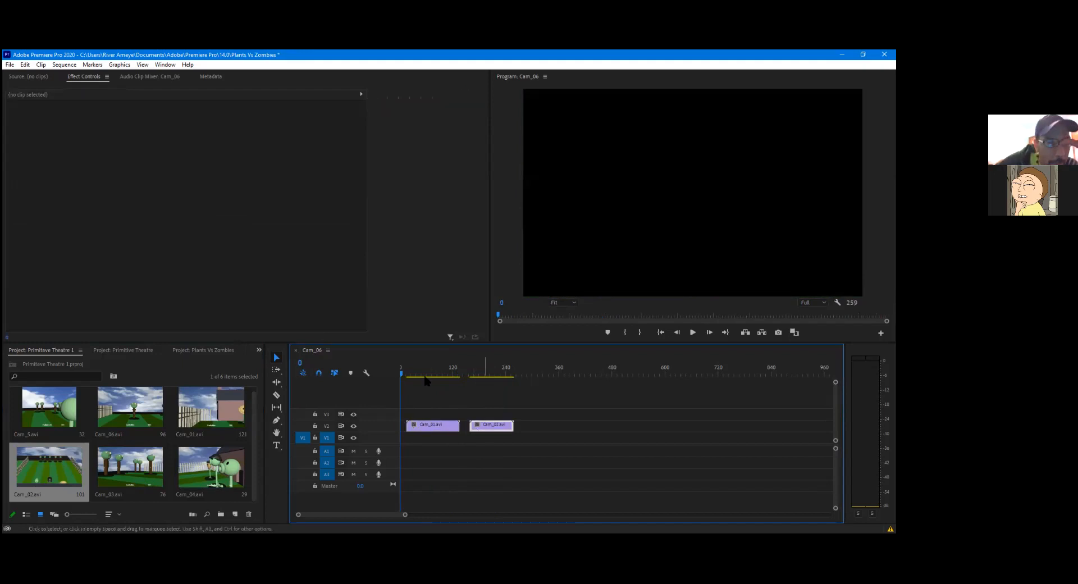
{"action": "left_click_drag", "start_coordinate": [406, 373], "coordinate": [400, 374]}
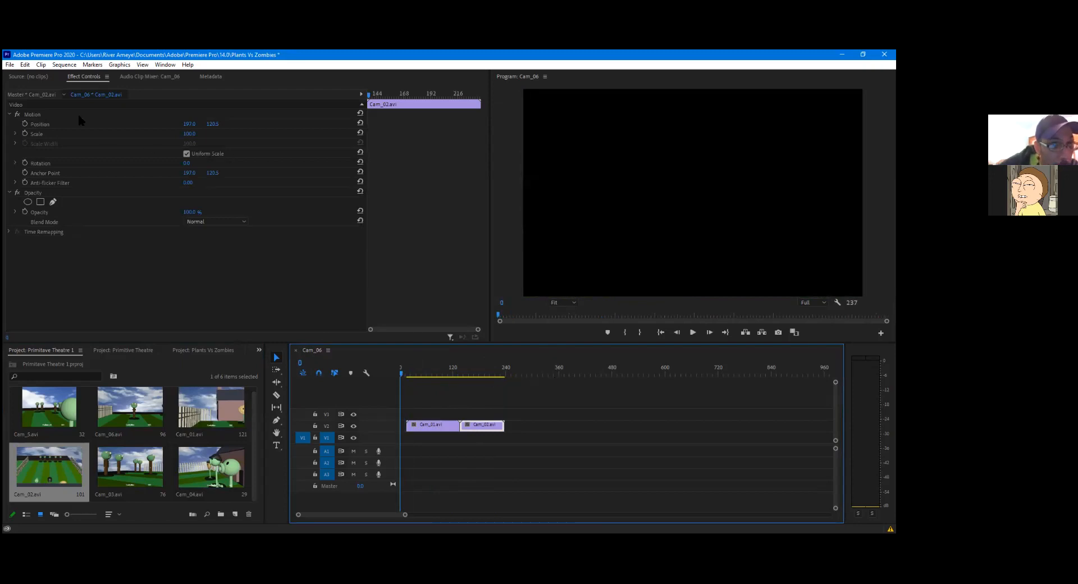
Create a black video item at 394 × 241, 24.00 fps and square pixels
{"action": "left_click", "coordinate": [9, 65]}
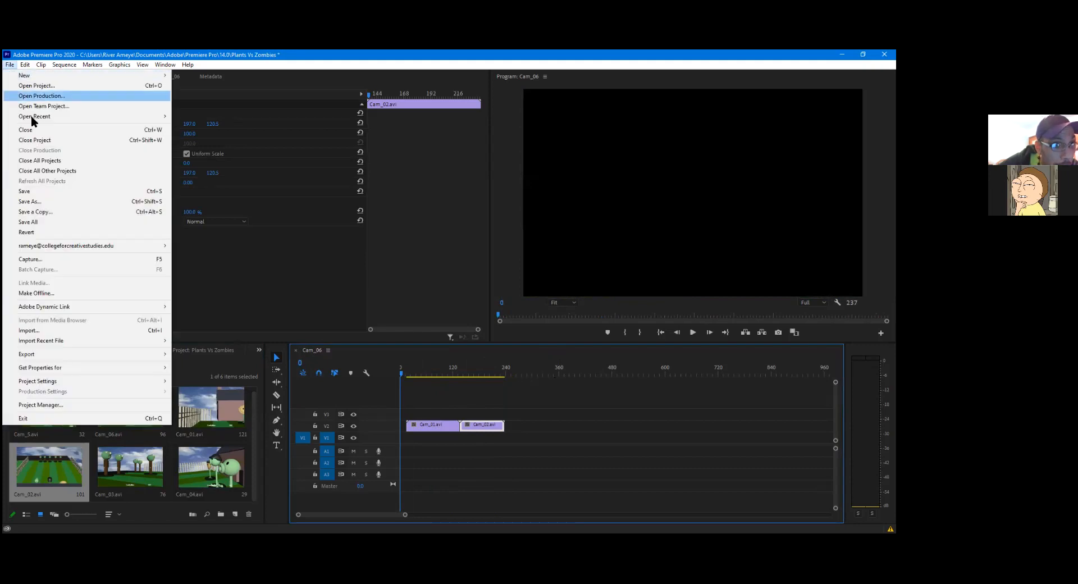
{"action": "mouse_move", "coordinate": [53, 79]}
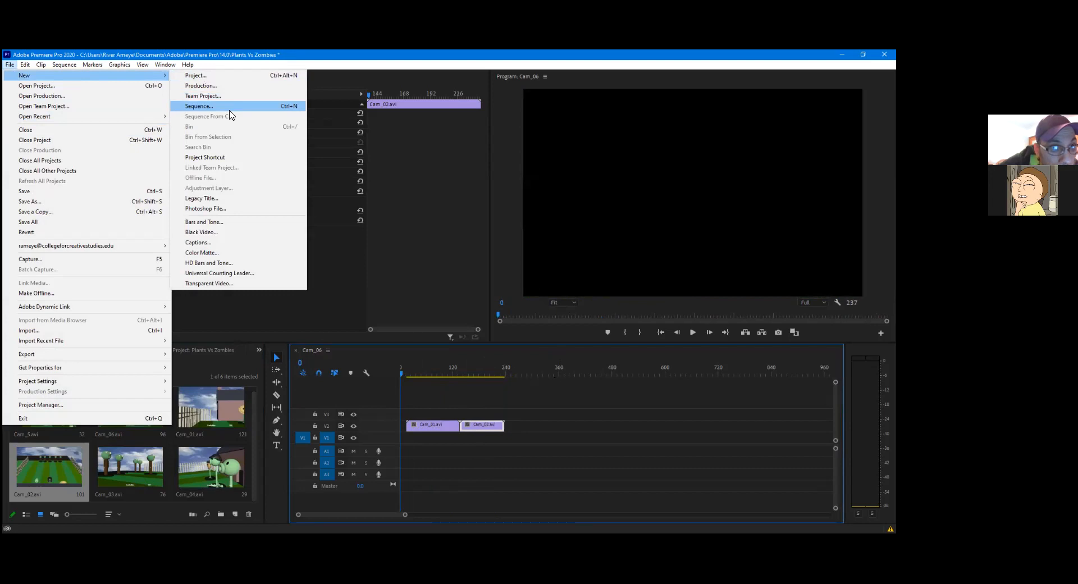
{"action": "left_click", "coordinate": [238, 232]}
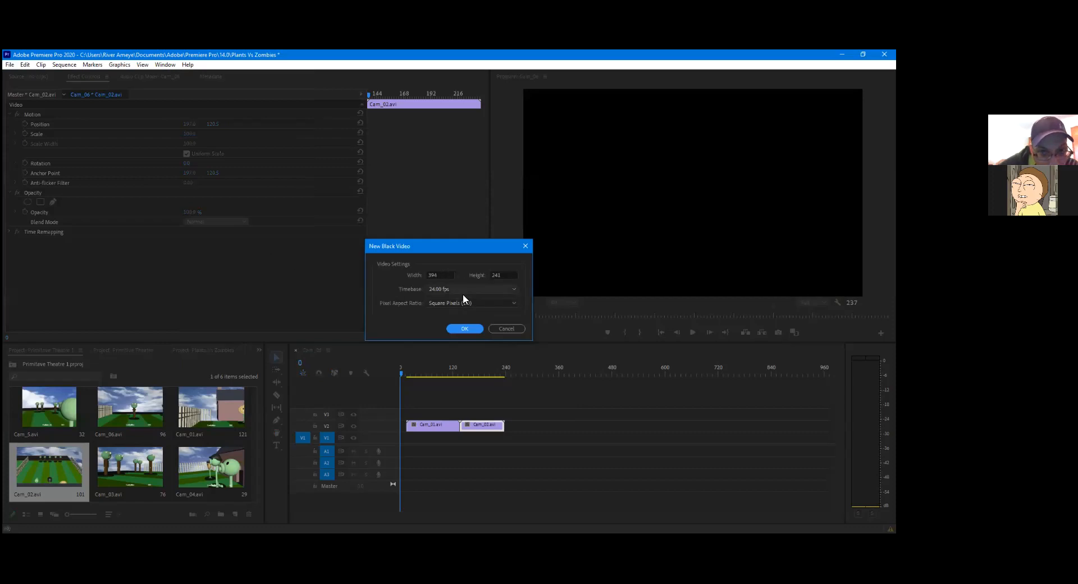
{"action": "left_click", "coordinate": [479, 329]}
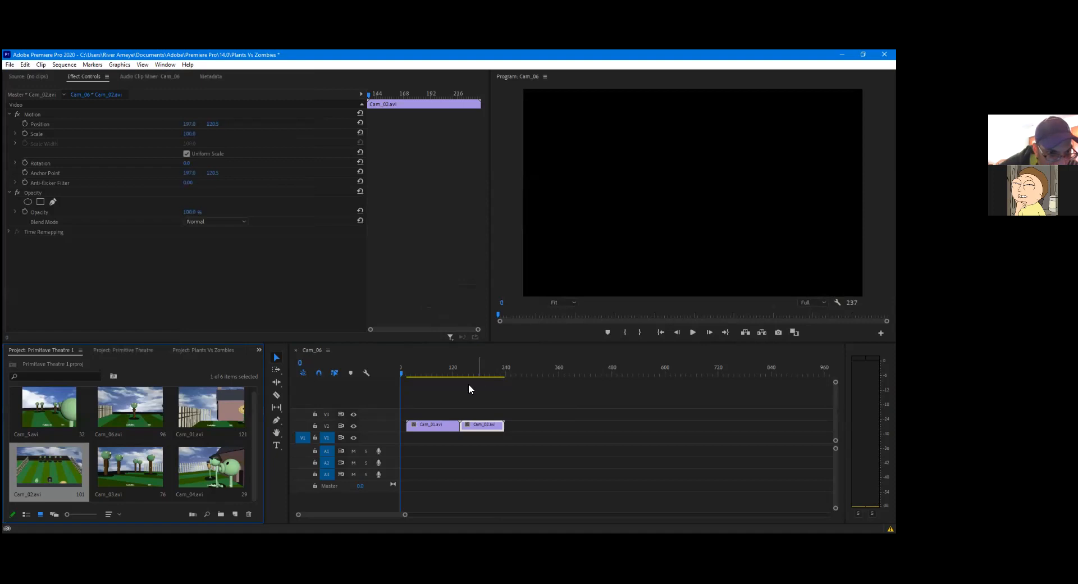
Play the opening of the sequence to check the gap before Cam_01.avi, and return the playhead to the start
{"action": "scroll", "coordinate": [166, 443], "scroll_direction": "up", "scroll_amount": 1}
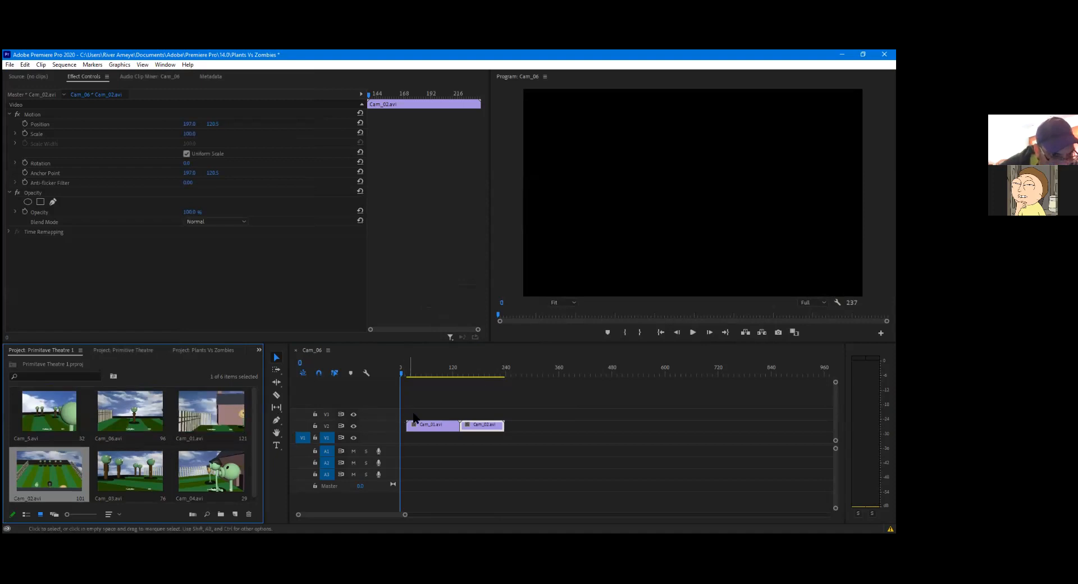
{"action": "left_click", "coordinate": [694, 333]}
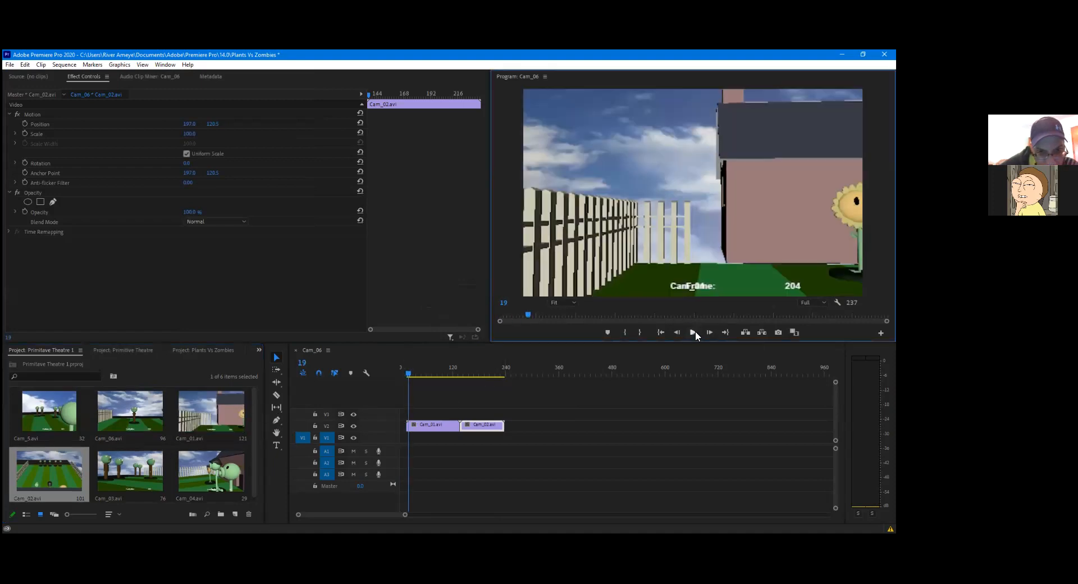
{"action": "left_click_drag", "start_coordinate": [409, 372], "coordinate": [370, 372]}
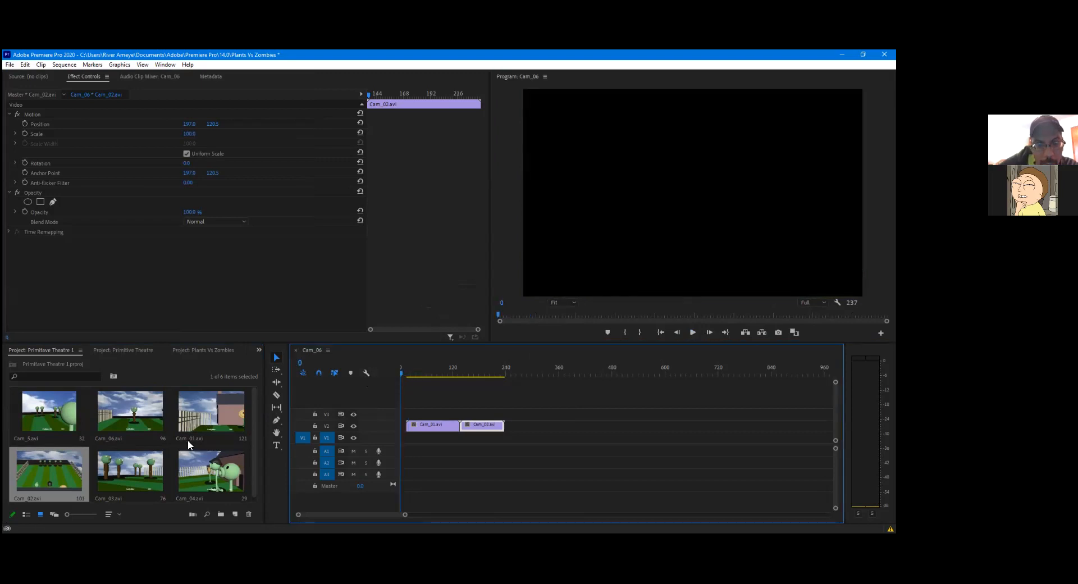
Enlarge the project media area until all six clip thumbnails fit, and clear the clip selection
{"action": "left_click", "coordinate": [255, 427]}
{"action": "scroll", "coordinate": [255, 462], "scroll_direction": "down", "scroll_amount": 1}
{"action": "scroll", "coordinate": [255, 462], "scroll_direction": "up", "scroll_amount": 1}
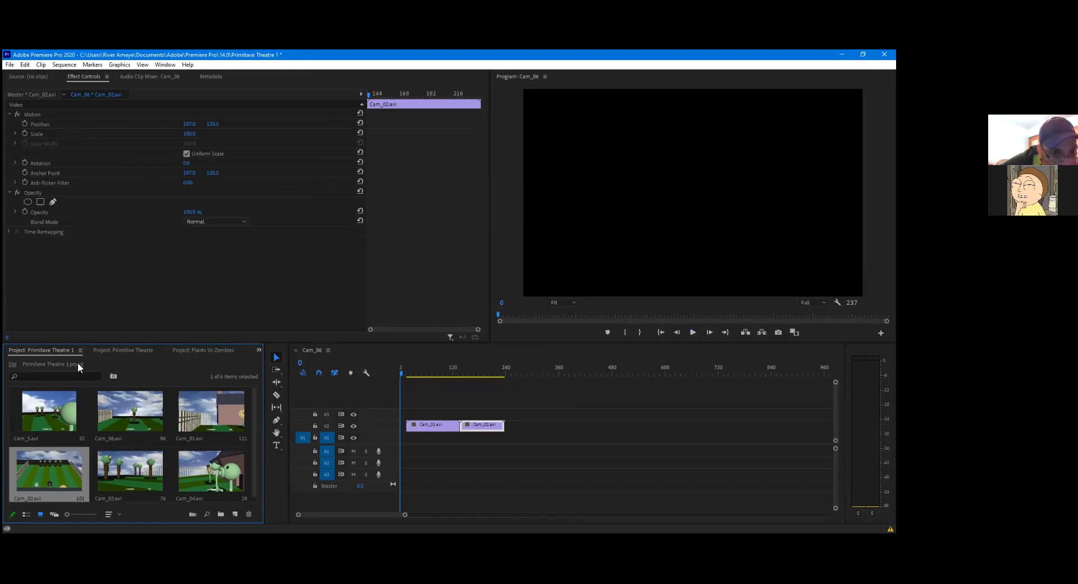
{"action": "left_click_drag", "start_coordinate": [164, 341], "coordinate": [173, 258]}
{"action": "left_click", "coordinate": [217, 390]}
{"action": "left_click", "coordinate": [178, 470]}
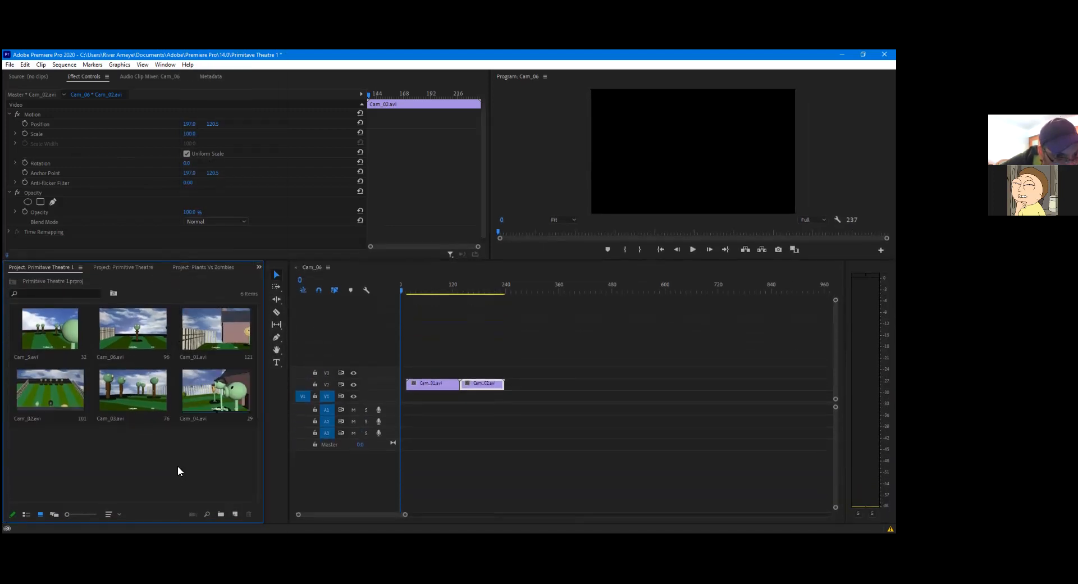
Create a 394 × 241 black video at 24.00 fps with square pixels and place it at the start of V1
{"action": "left_click", "coordinate": [10, 66]}
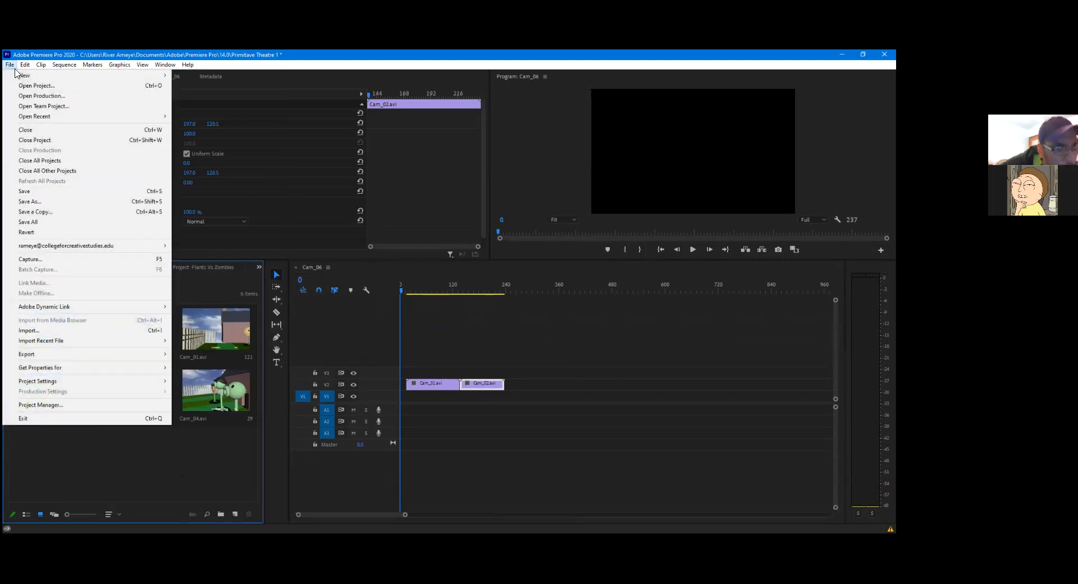
{"action": "mouse_move", "coordinate": [135, 75]}
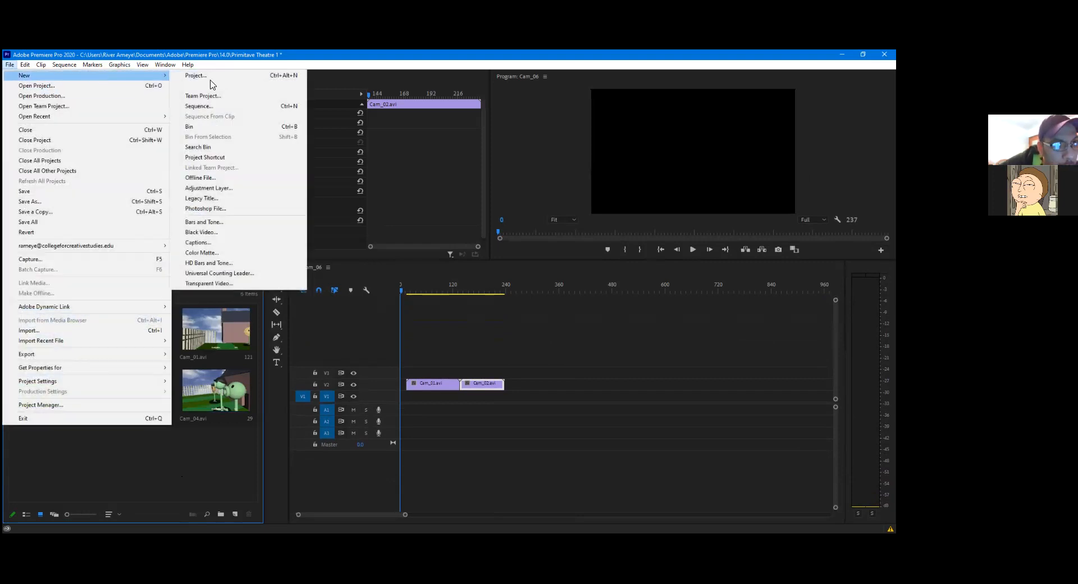
{"action": "left_click", "coordinate": [202, 232]}
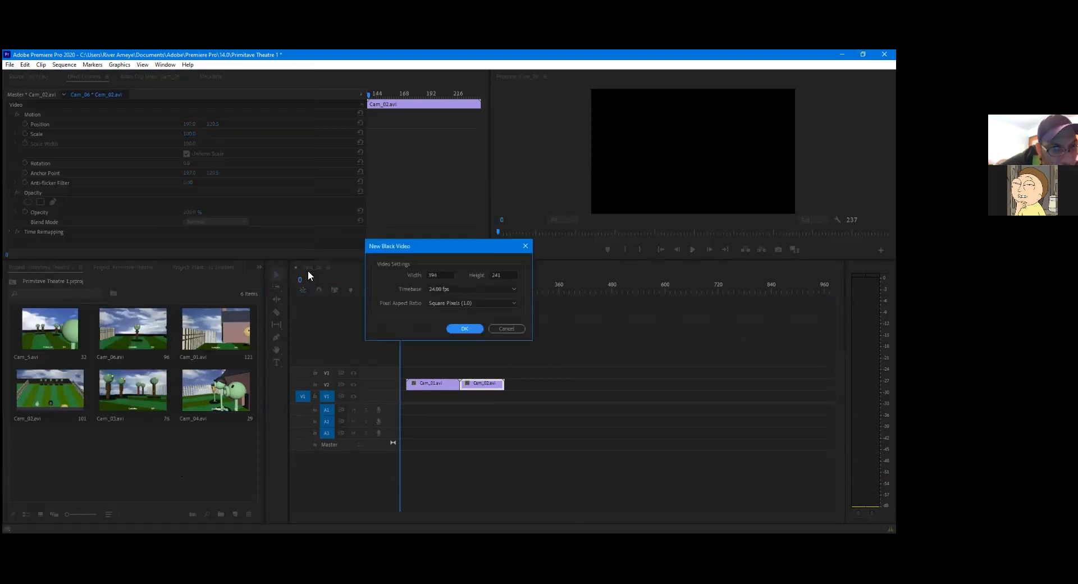
{"action": "left_click", "coordinate": [461, 330]}
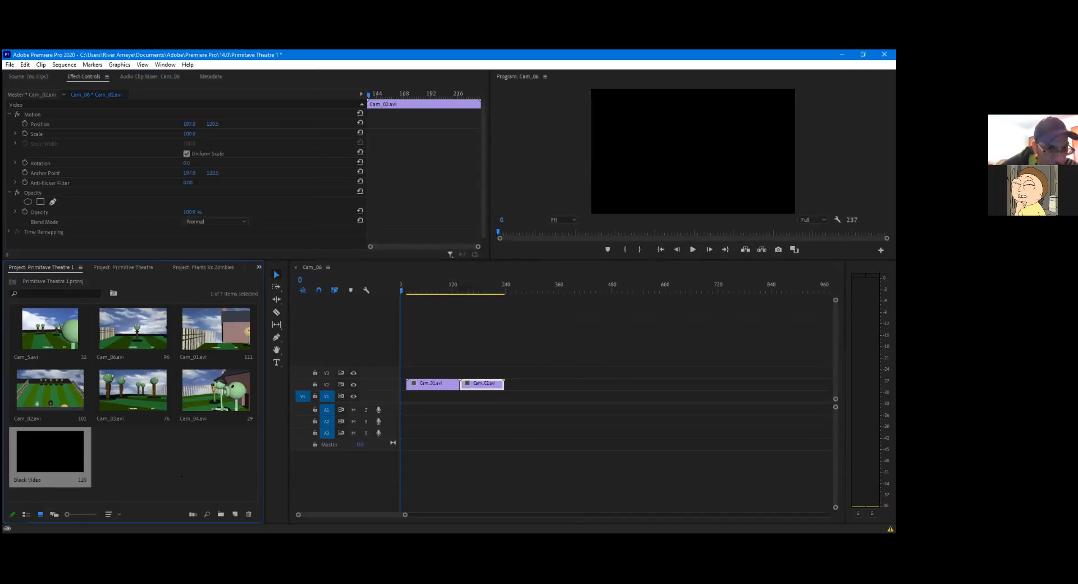
{"action": "left_click_drag", "start_coordinate": [50, 452], "coordinate": [404, 396]}
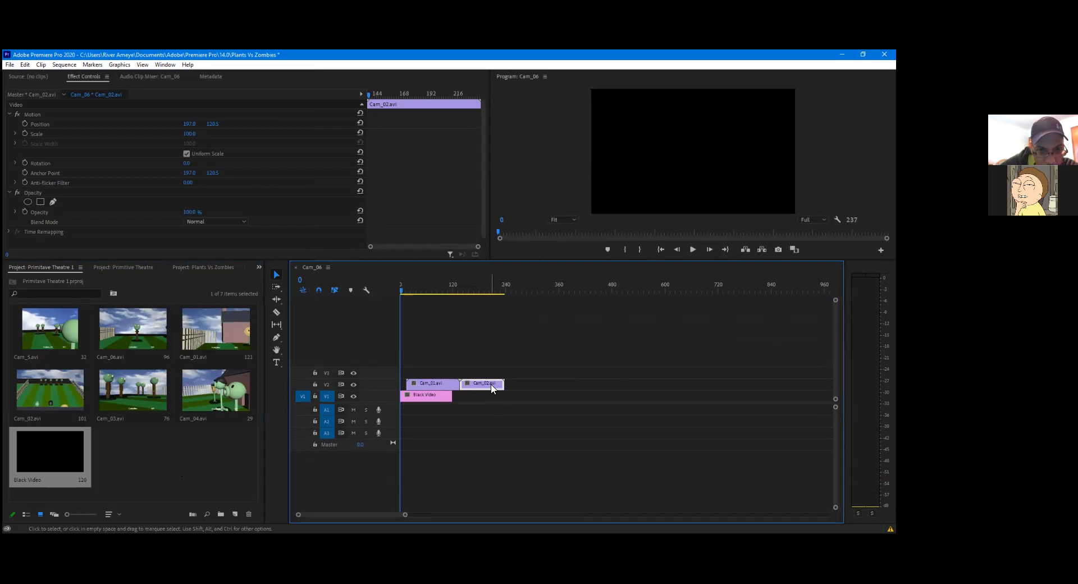
Shift Cam_01.avi and Cam_02.avi later and put the black video before them on V2, starting at frame 0 with all three clips adjoining
{"action": "mouse_move", "coordinate": [492, 388]}
{"action": "left_mouse_down"}
{"action": "mouse_move", "coordinate": [527, 387]}
{"action": "mouse_move", "coordinate": [509, 387]}
{"action": "left_mouse_up"}
{"action": "left_click", "coordinate": [486, 386]}
{"action": "left_click", "coordinate": [444, 397]}
{"action": "left_click_drag", "start_coordinate": [443, 396], "coordinate": [525, 388]}
{"action": "left_click", "coordinate": [455, 315]}
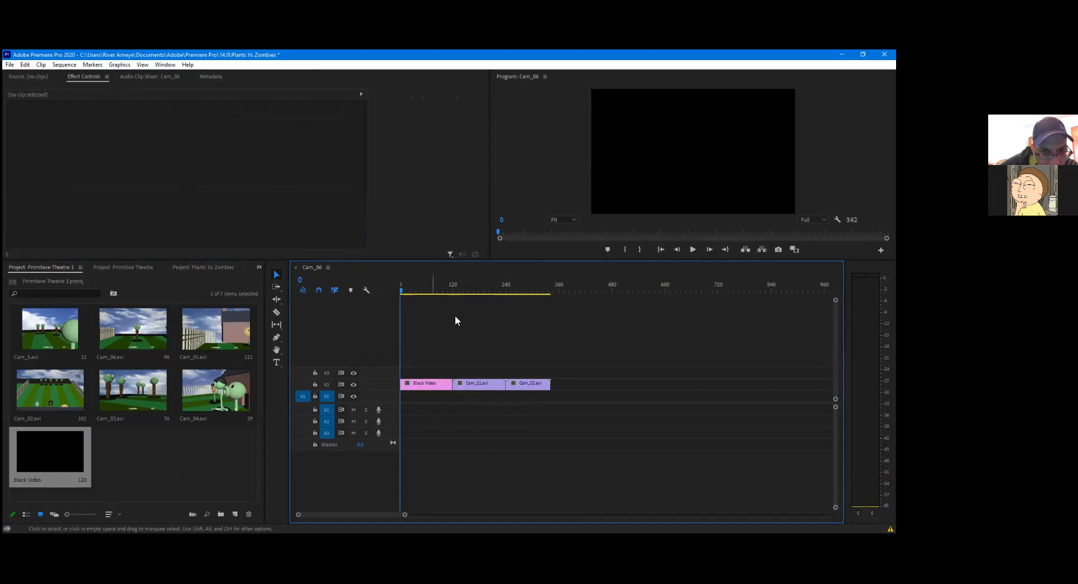
Shorten the black video on V2 to about 40 frames and move Cam_01.avi and Cam_02.avi earlier to follow it
{"action": "left_click", "coordinate": [694, 250]}
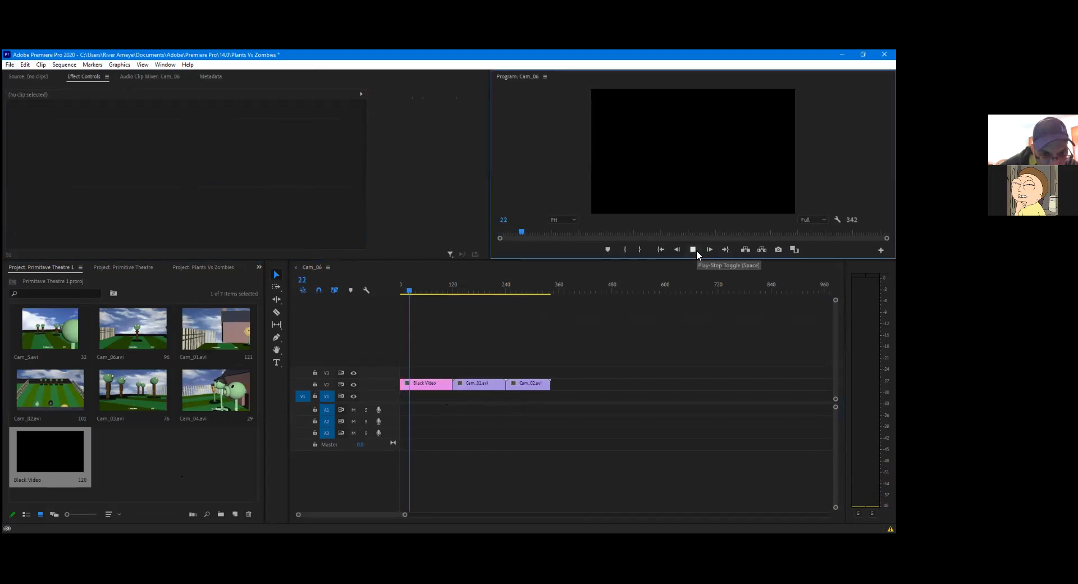
{"action": "left_click", "coordinate": [697, 251]}
{"action": "mouse_move", "coordinate": [450, 385]}
{"action": "left_mouse_down"}
{"action": "mouse_move", "coordinate": [418, 385]}
{"action": "mouse_move", "coordinate": [431, 384]}
{"action": "left_mouse_up"}
{"action": "left_click", "coordinate": [466, 387]}
{"action": "left_click_drag", "start_coordinate": [521, 383], "coordinate": [483, 383]}
Play the sequence from the start through the opening shots to check the shortened black lead-in
{"action": "left_click_drag", "start_coordinate": [418, 291], "coordinate": [399, 291]}
{"action": "left_click", "coordinate": [694, 248]}
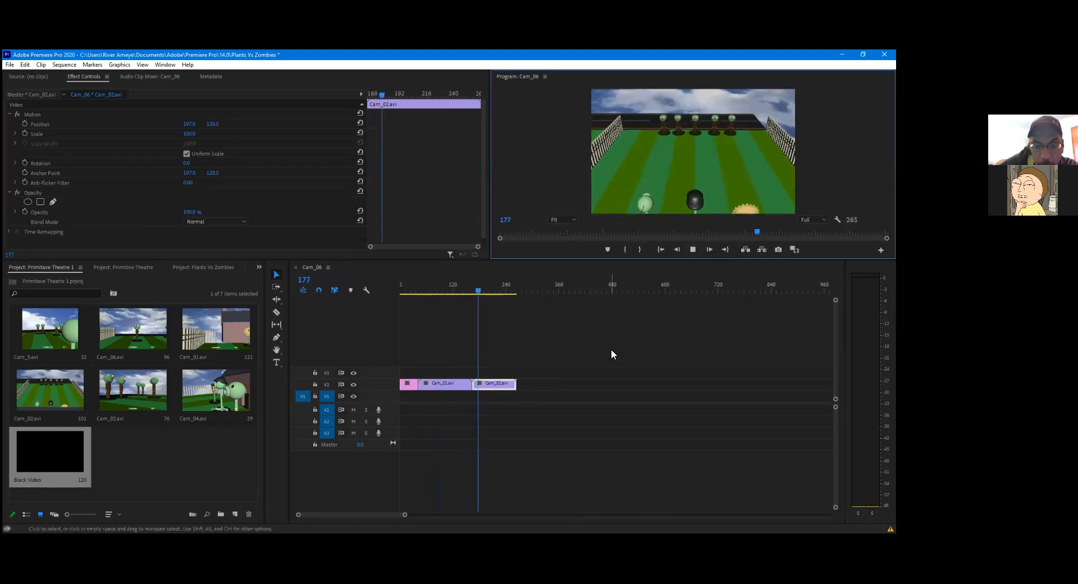
{"action": "key", "text": "space"}
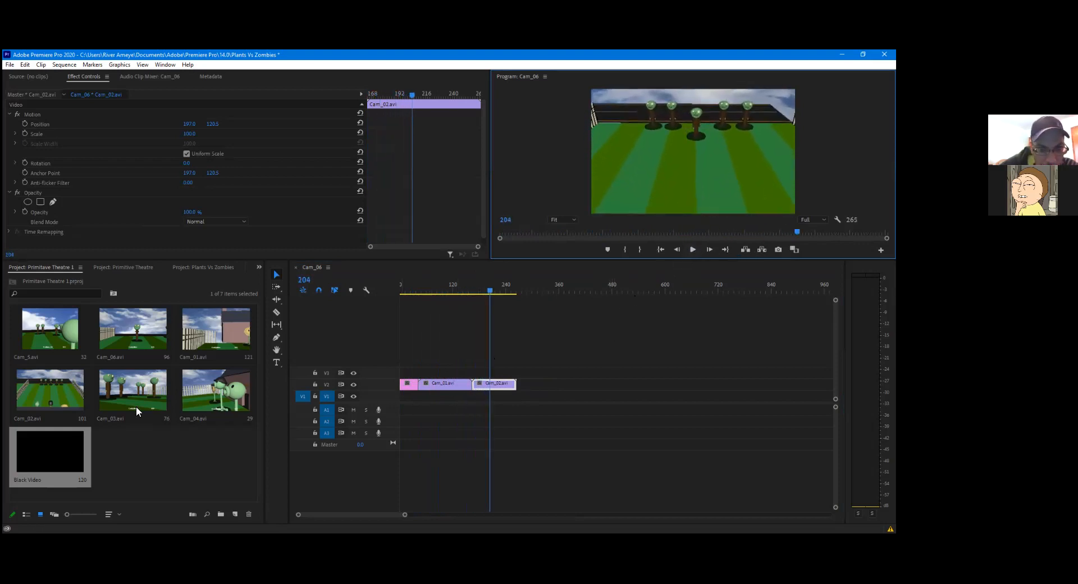
Append Cam_03.avi, Cam_04.avi, Cam_5.avi and Cam_06.avi in that order after Cam_02.avi on V2, without gaps
{"action": "left_click", "coordinate": [144, 448]}
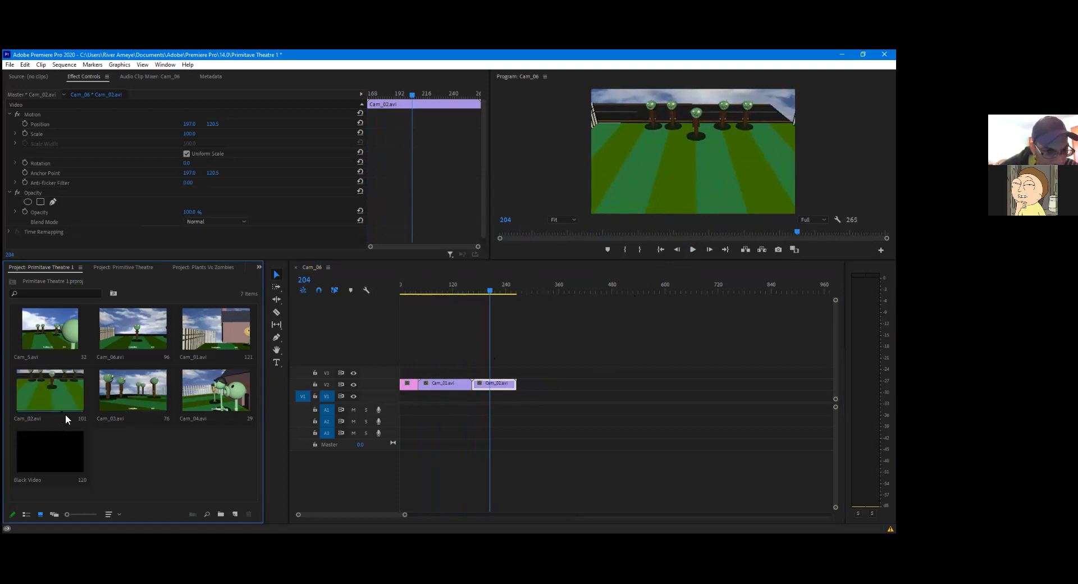
{"action": "left_click_drag", "start_coordinate": [134, 406], "coordinate": [519, 385]}
{"action": "left_click", "coordinate": [206, 400]}
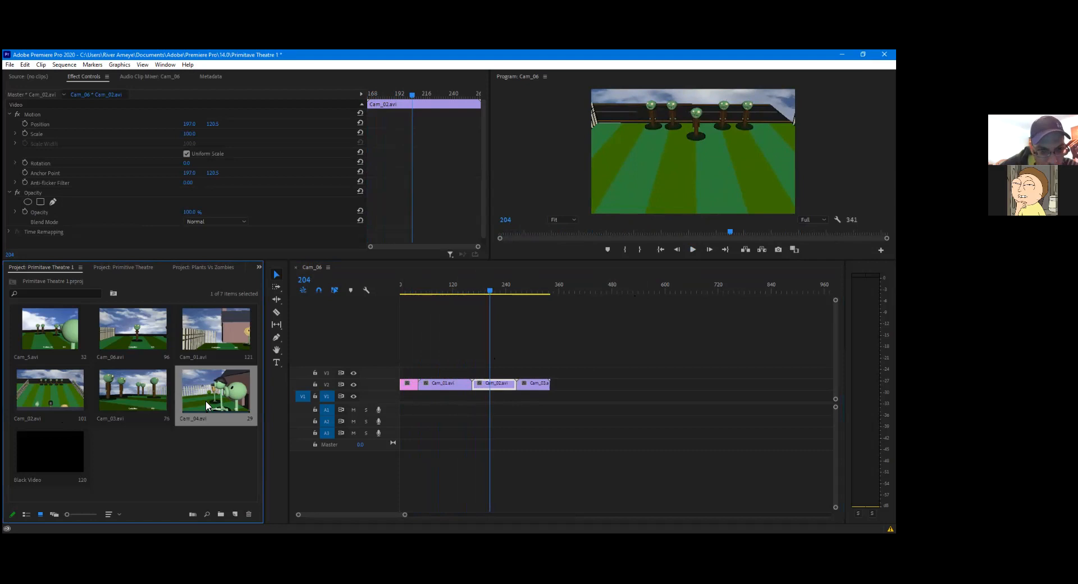
{"action": "left_click_drag", "start_coordinate": [206, 400], "coordinate": [553, 385]}
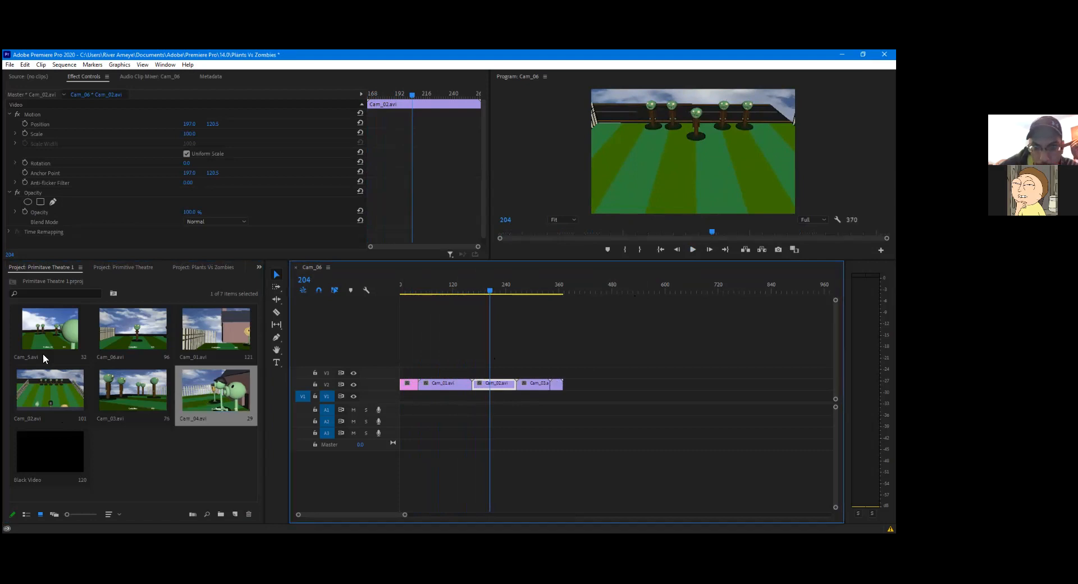
{"action": "left_click", "coordinate": [50, 339]}
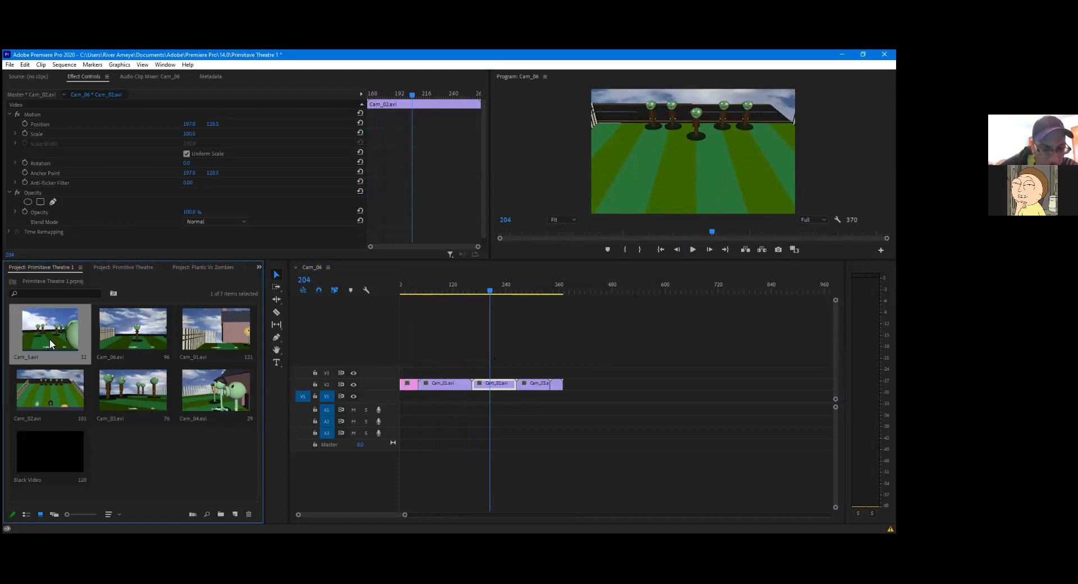
{"action": "left_click_drag", "start_coordinate": [49, 339], "coordinate": [569, 384]}
{"action": "left_click", "coordinate": [137, 328]}
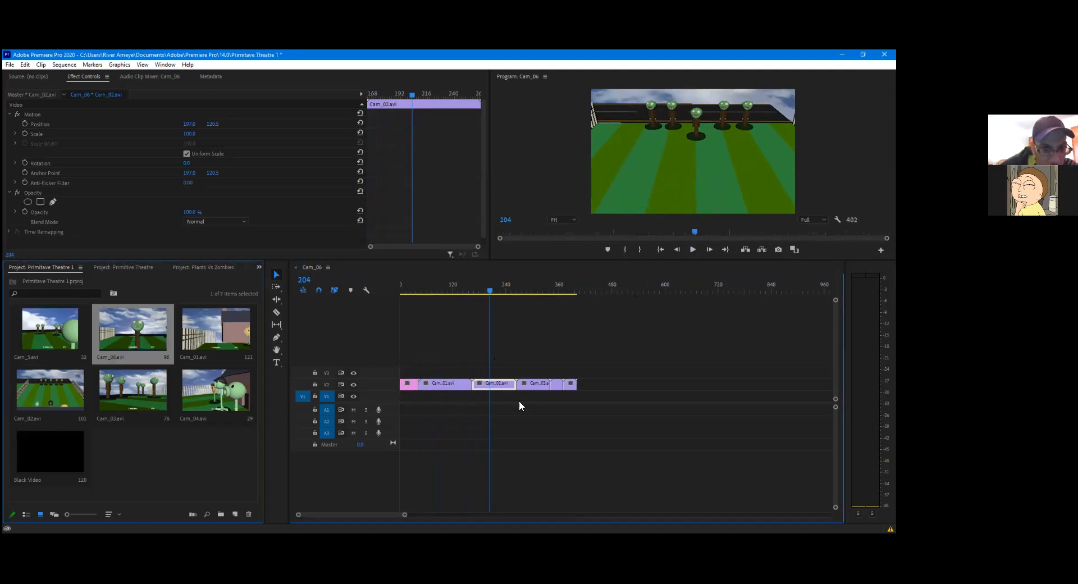
{"action": "left_click_drag", "start_coordinate": [136, 328], "coordinate": [582, 385]}
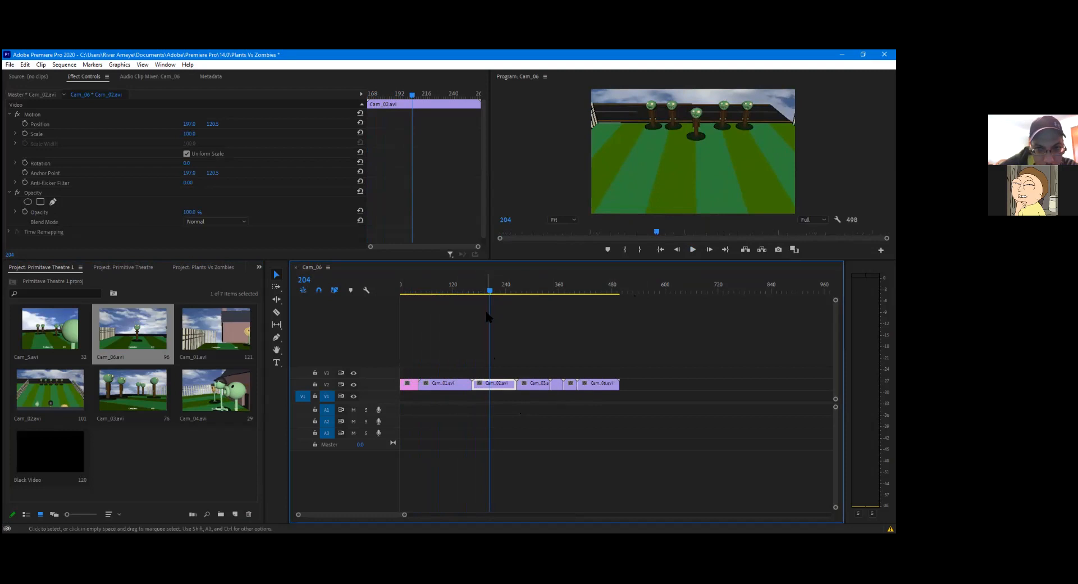
Return the playhead to the sequence start and create a 394 × 241, 24.00 fps legacy title named Primitive Theatre
{"action": "left_click_drag", "start_coordinate": [488, 292], "coordinate": [326, 271]}
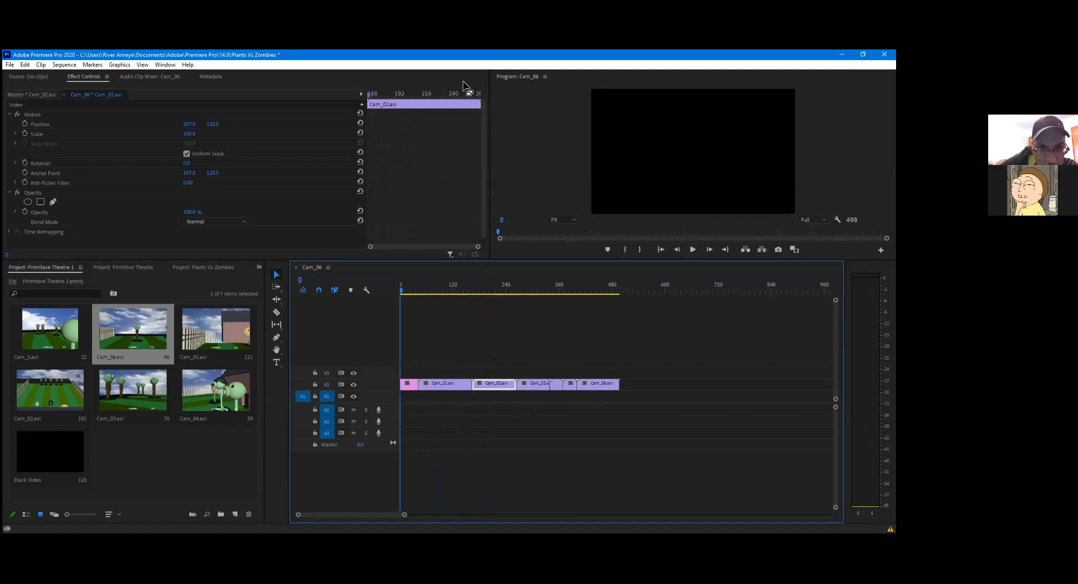
{"action": "left_click", "coordinate": [9, 64]}
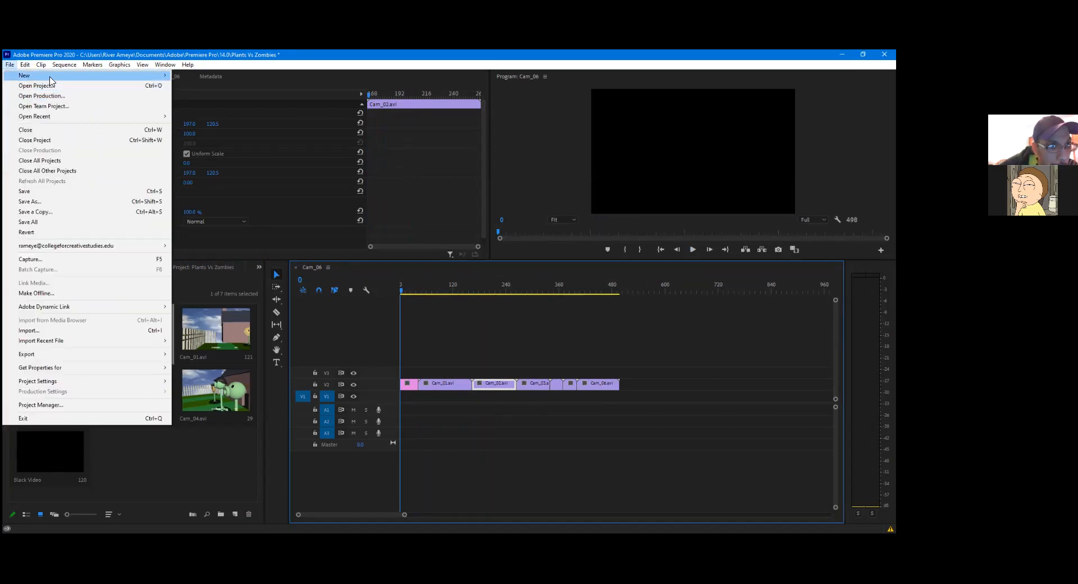
{"action": "mouse_move", "coordinate": [51, 79]}
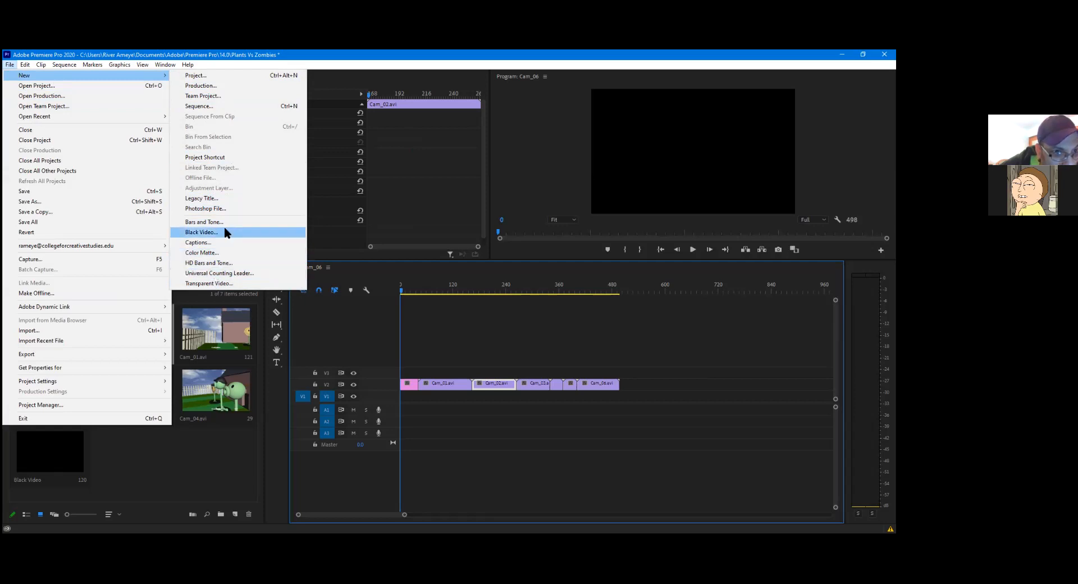
{"action": "left_click", "coordinate": [202, 199]}
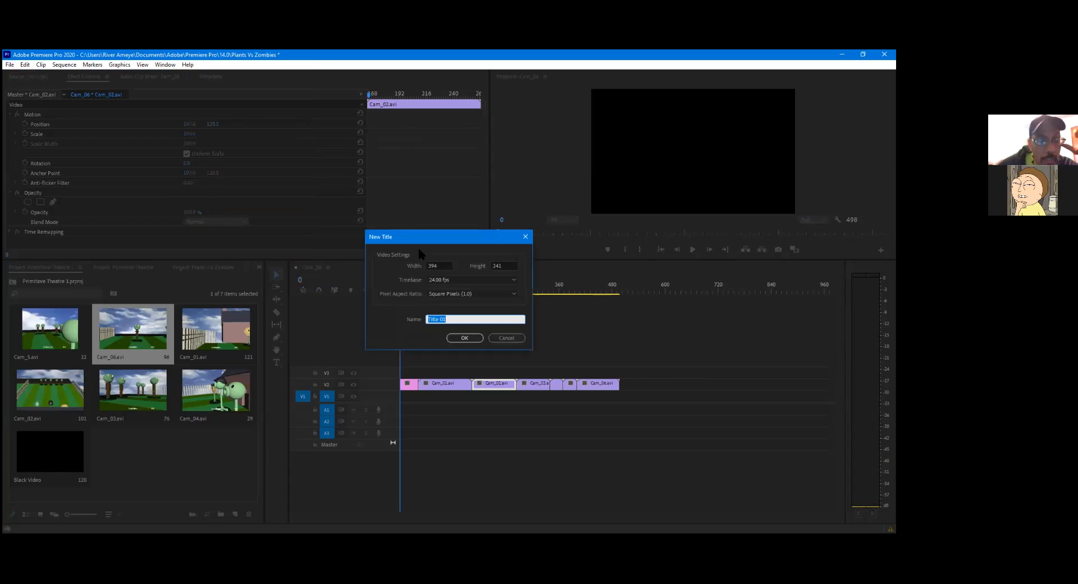
{"action": "type", "text": "Primit"}
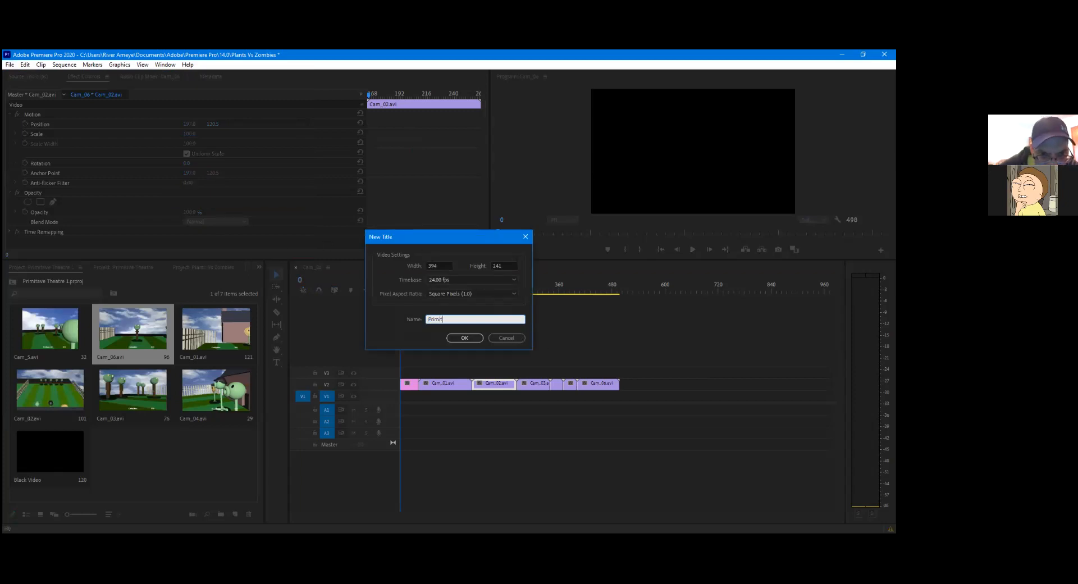
{"action": "type", "text": "ive Theatre"}
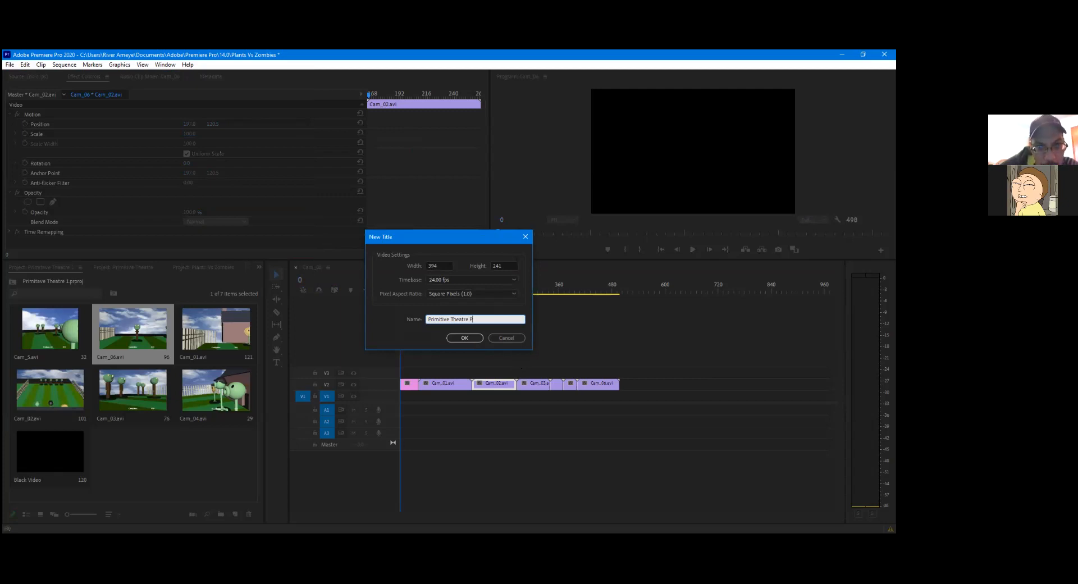
{"action": "left_click", "coordinate": [472, 338]}
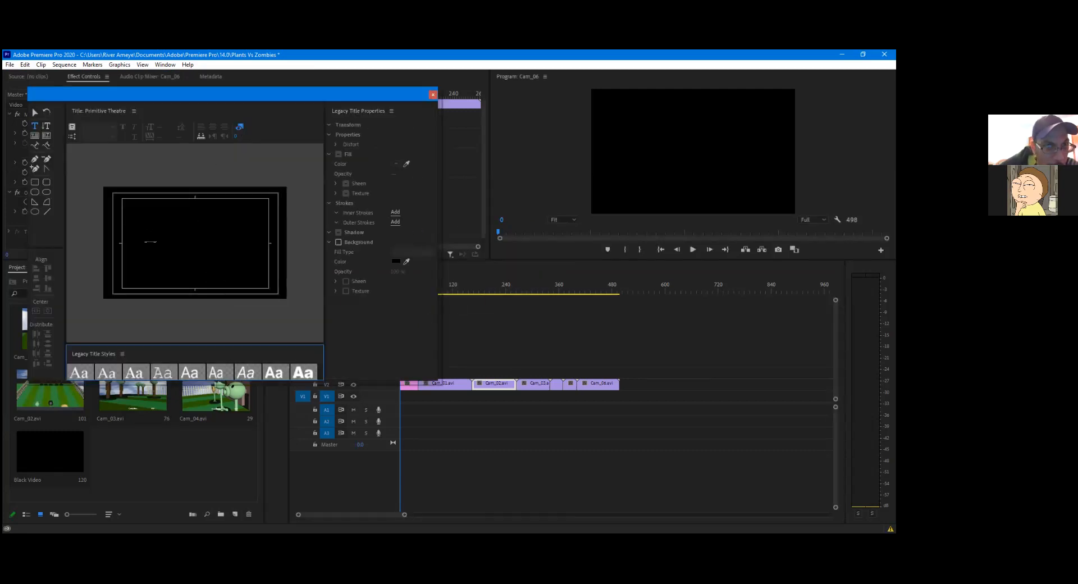
Add the text "Primitive Theatre" near the top of the title frame at font size 25
{"action": "left_click", "coordinate": [148, 242]}
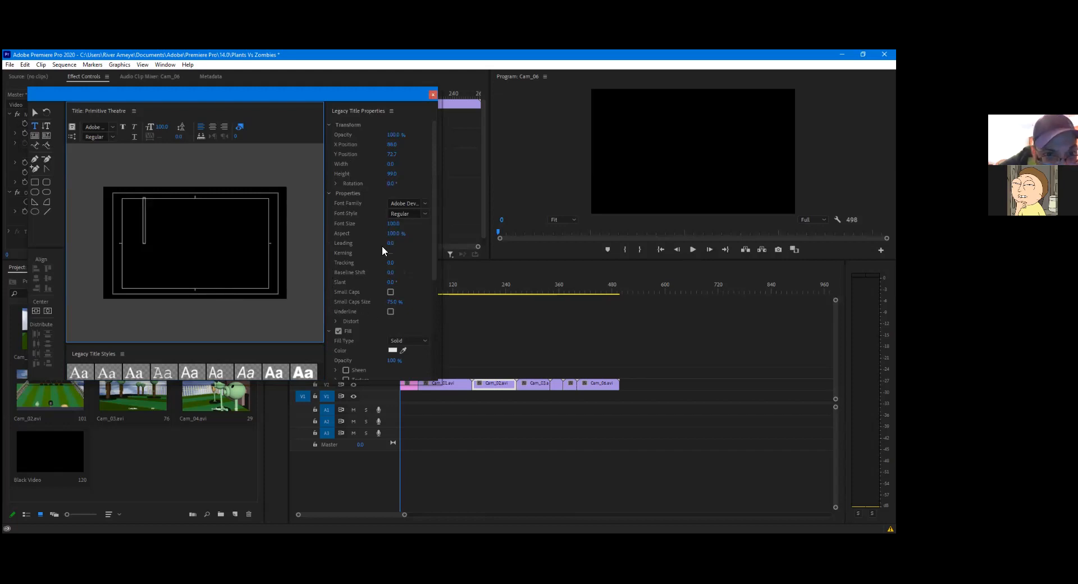
{"action": "left_click_drag", "start_coordinate": [395, 227], "coordinate": [388, 227]}
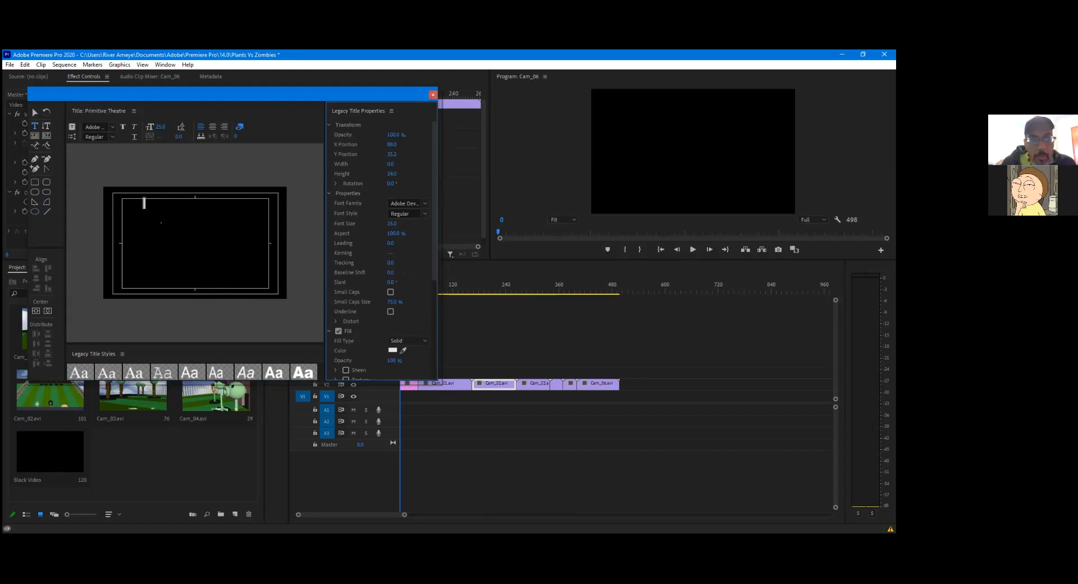
{"action": "left_click", "coordinate": [150, 216]}
{"action": "left_click", "coordinate": [145, 207]}
{"action": "type", "text": "Primi"}
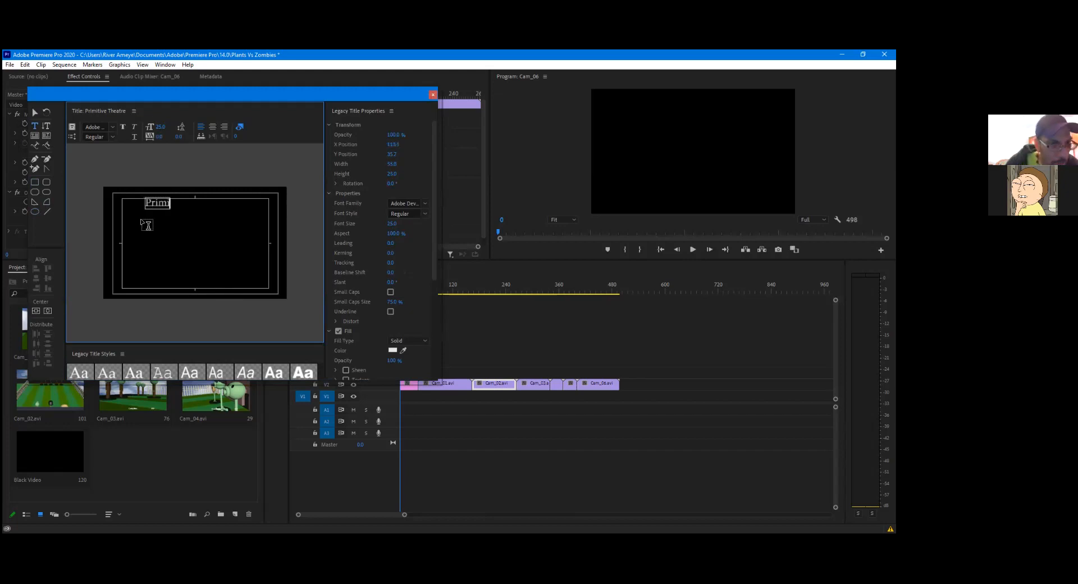
{"action": "type", "text": "tive Th"}
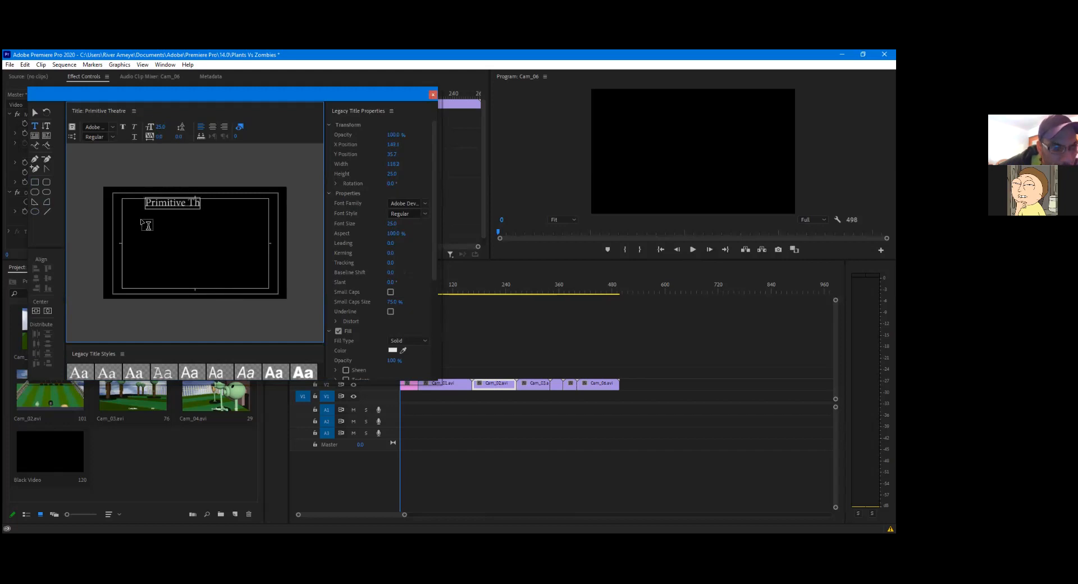
{"action": "type", "text": "eatre"}
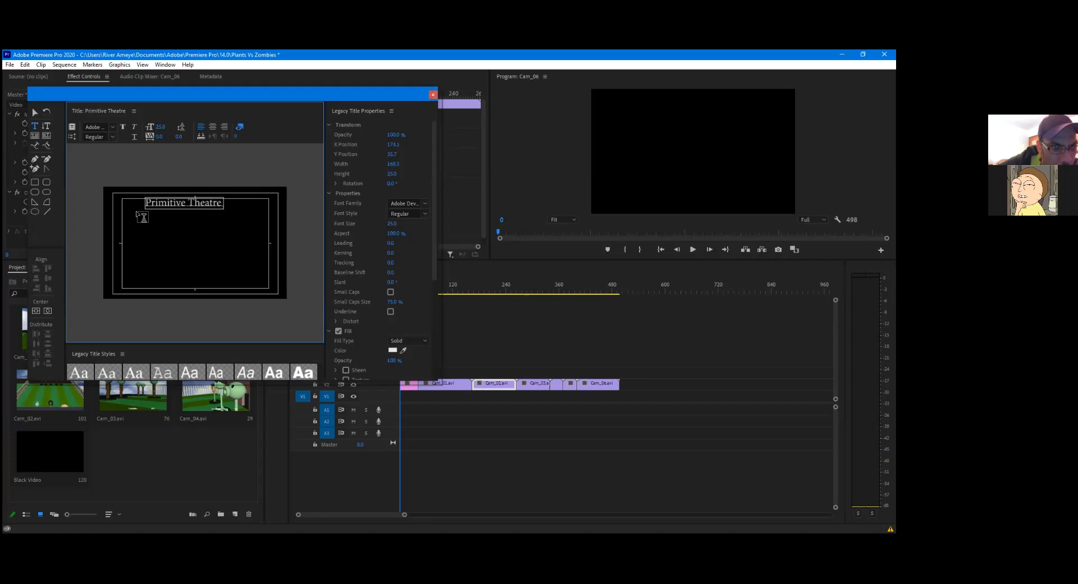
Add the author's full name and "Spring 2021" below the title line, each separated by a blank line, and finish text entry
{"action": "key", "text": "Return"}
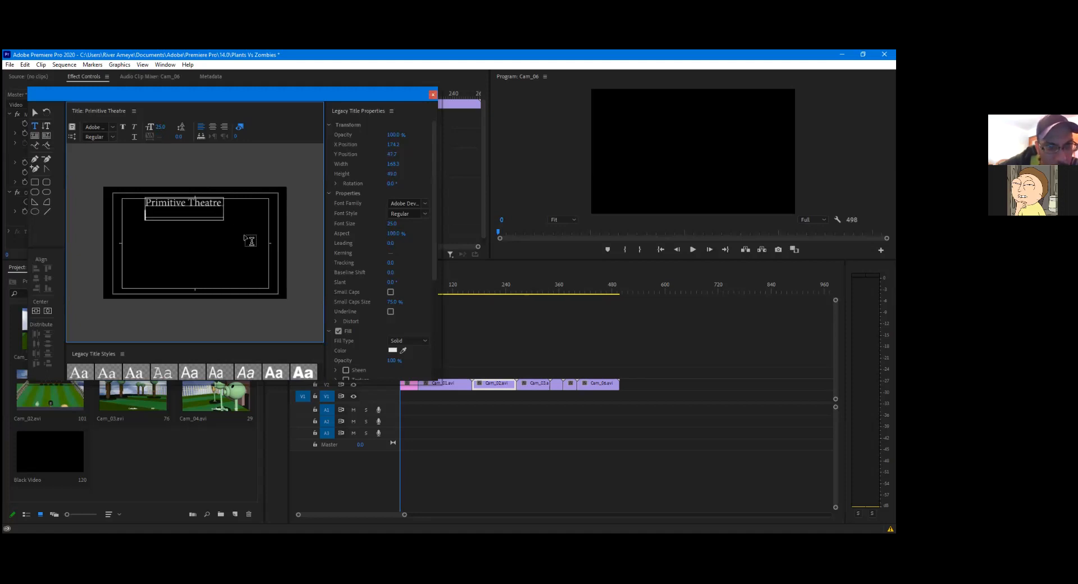
{"action": "key", "text": "Return"}
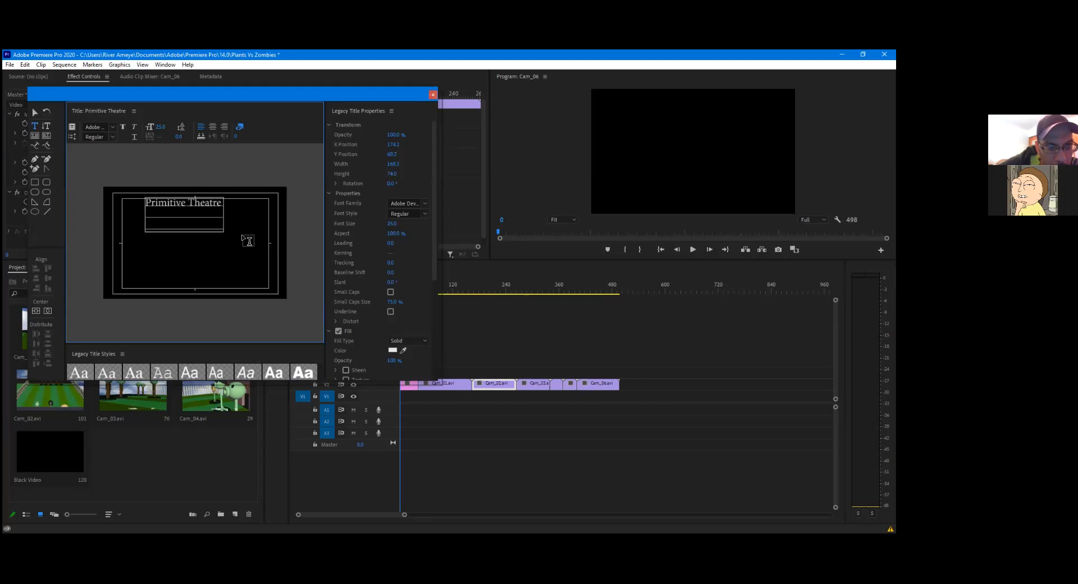
{"action": "type", "text": "River"}
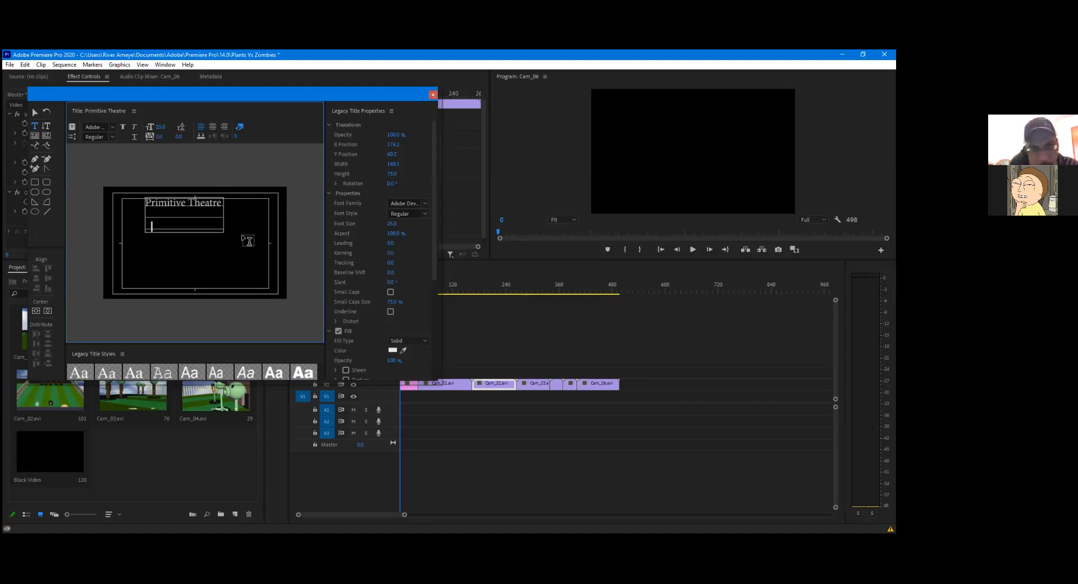
{"action": "type", "text": " Ameye"}
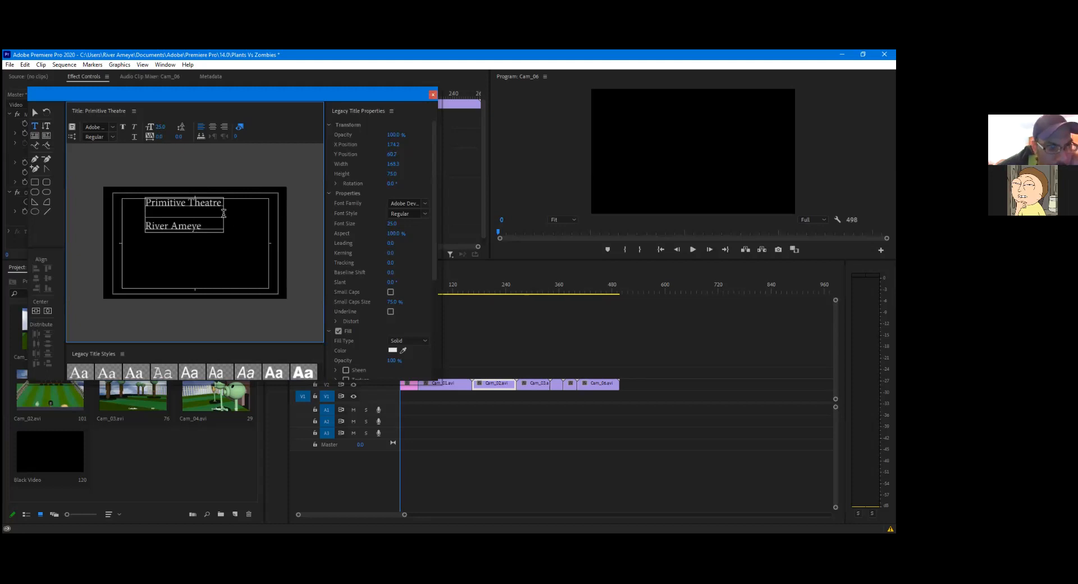
{"action": "key", "text": "Return"}
{"action": "key", "text": "Return"}
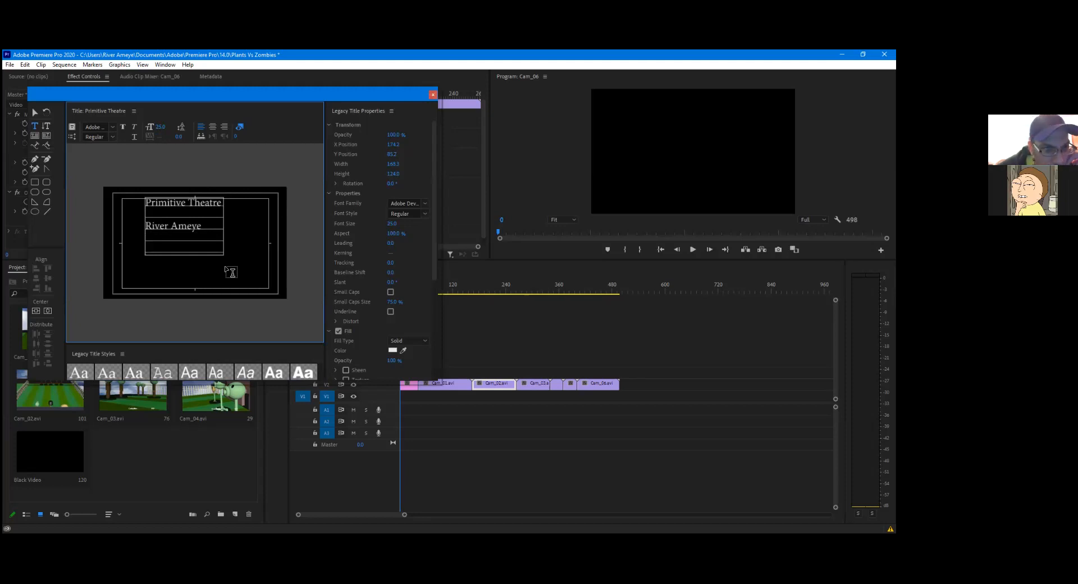
{"action": "type", "text": "Sprin"}
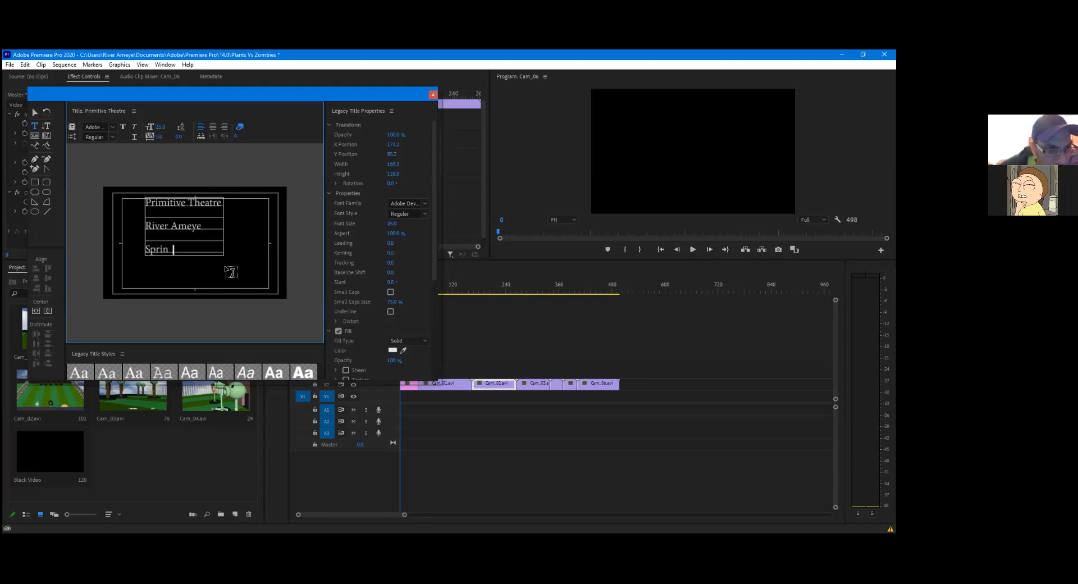
{"action": "type", "text": "g 2021"}
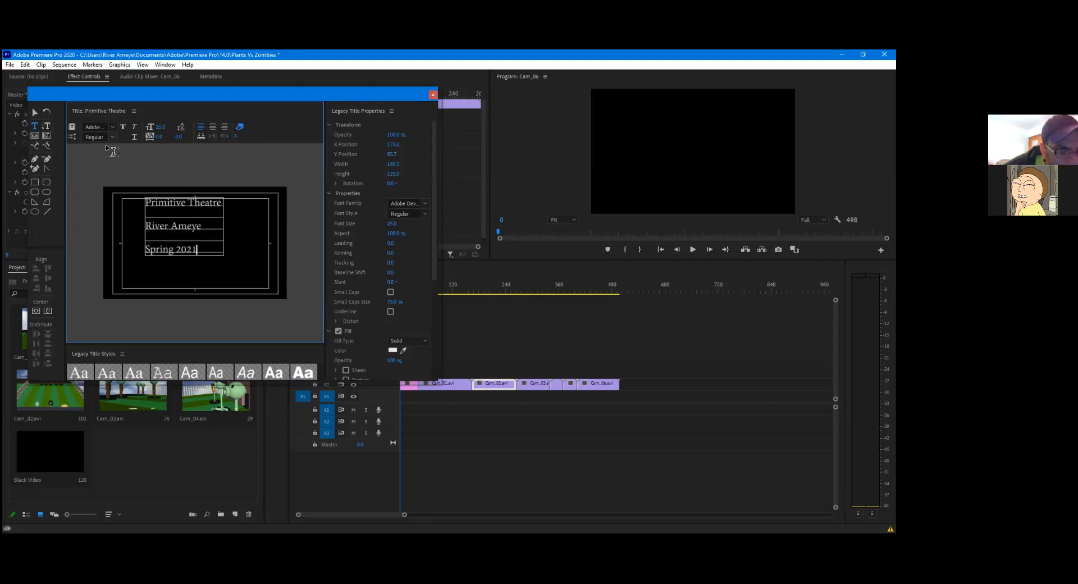
{"action": "left_click", "coordinate": [34, 112]}
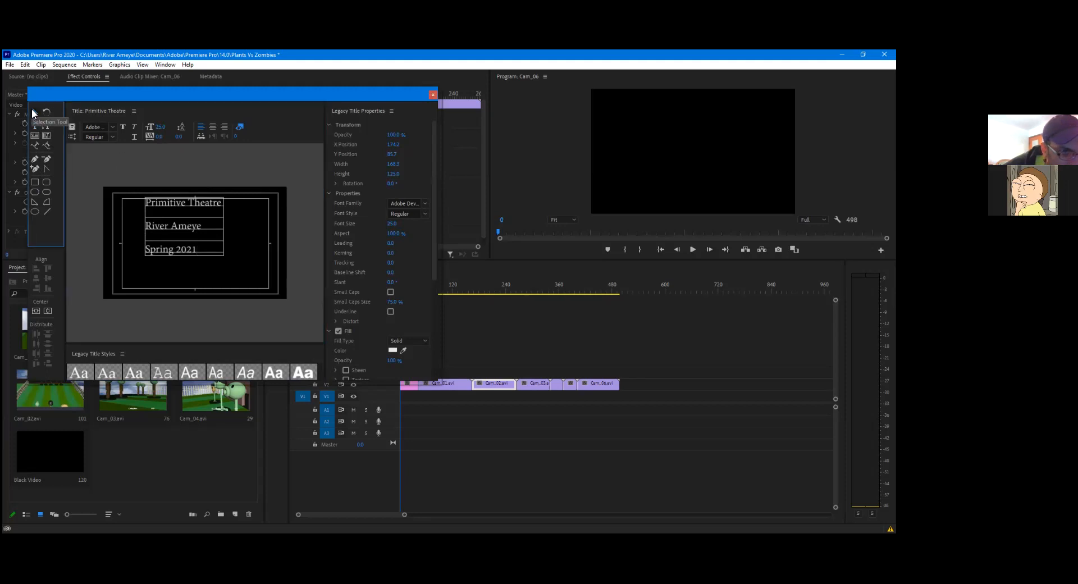
Enlarge the title text block to a font size of about 31 and centre it horizontally and vertically in the frame
{"action": "left_click_drag", "start_coordinate": [214, 244], "coordinate": [225, 257]}
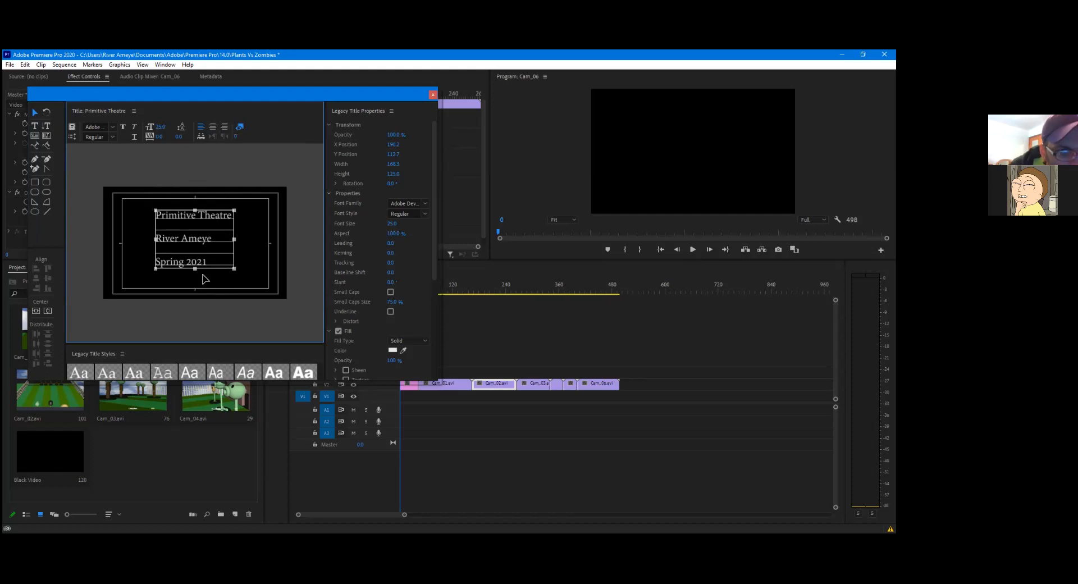
{"action": "left_click", "coordinate": [37, 311]}
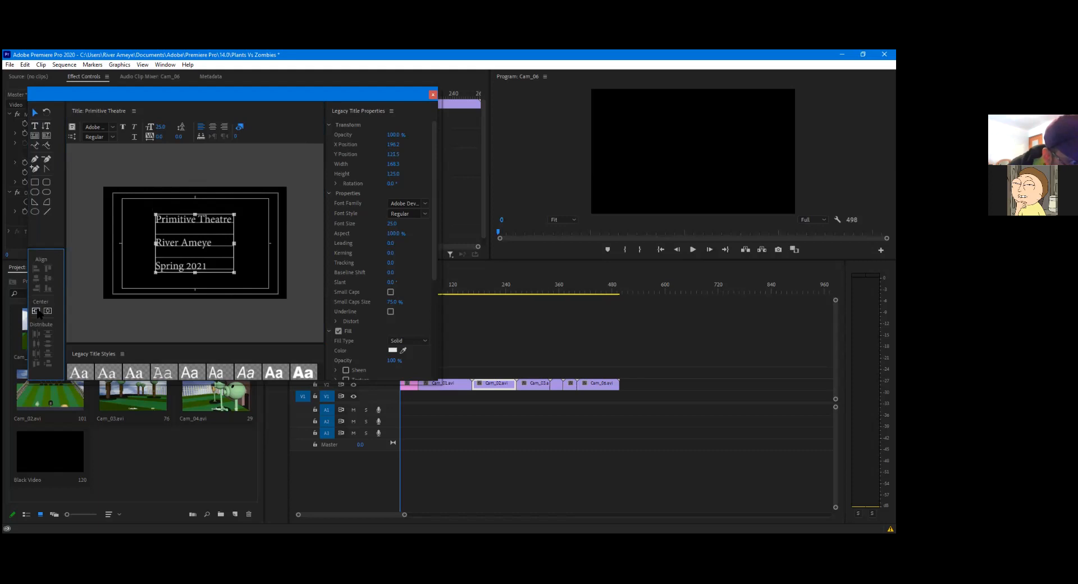
{"action": "left_click", "coordinate": [48, 311]}
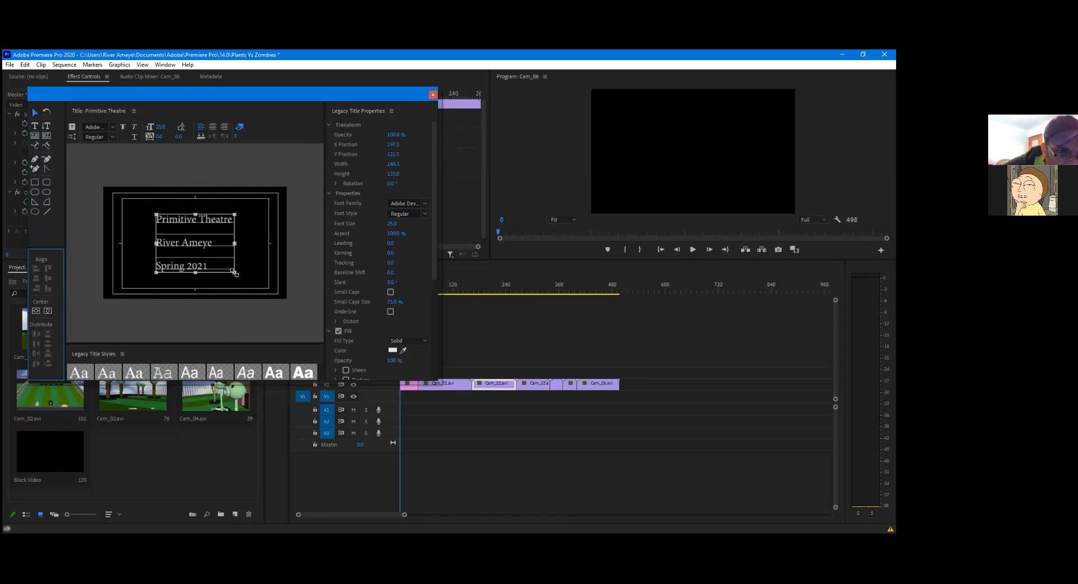
{"action": "left_click_drag", "start_coordinate": [233, 272], "coordinate": [255, 287]}
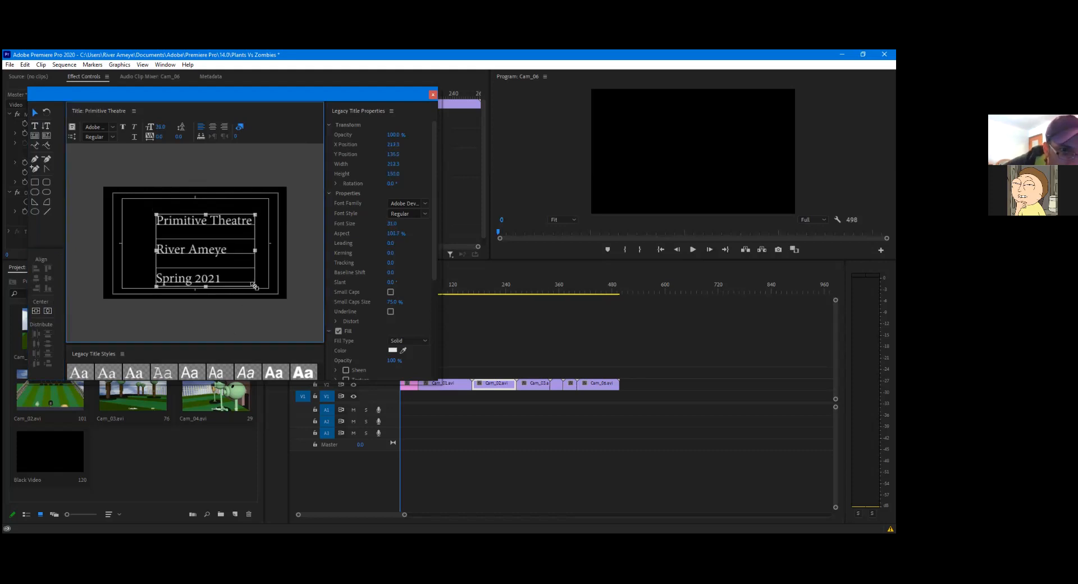
{"action": "left_click", "coordinate": [33, 310]}
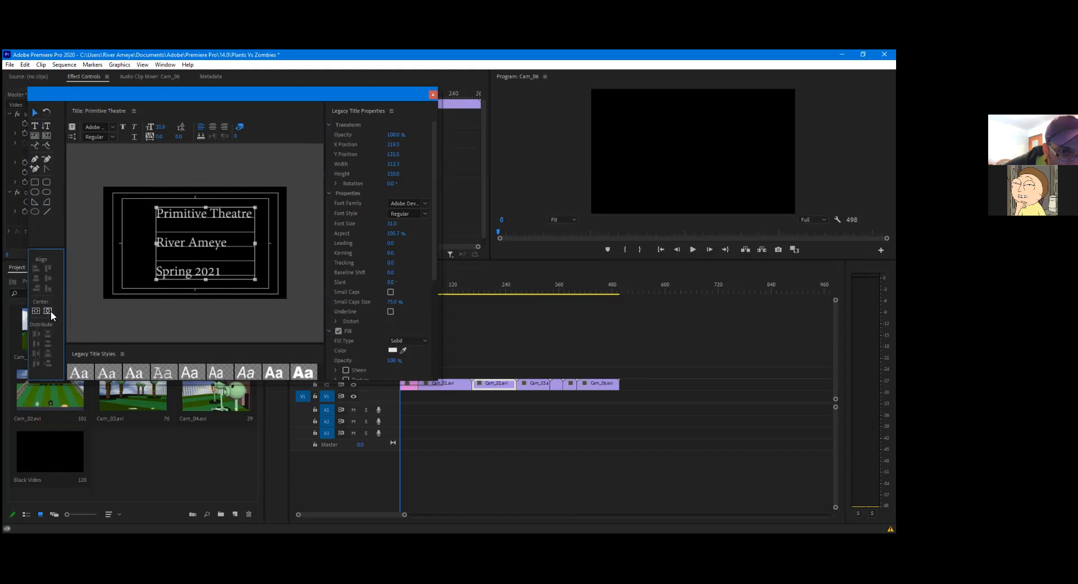
{"action": "left_click", "coordinate": [49, 312]}
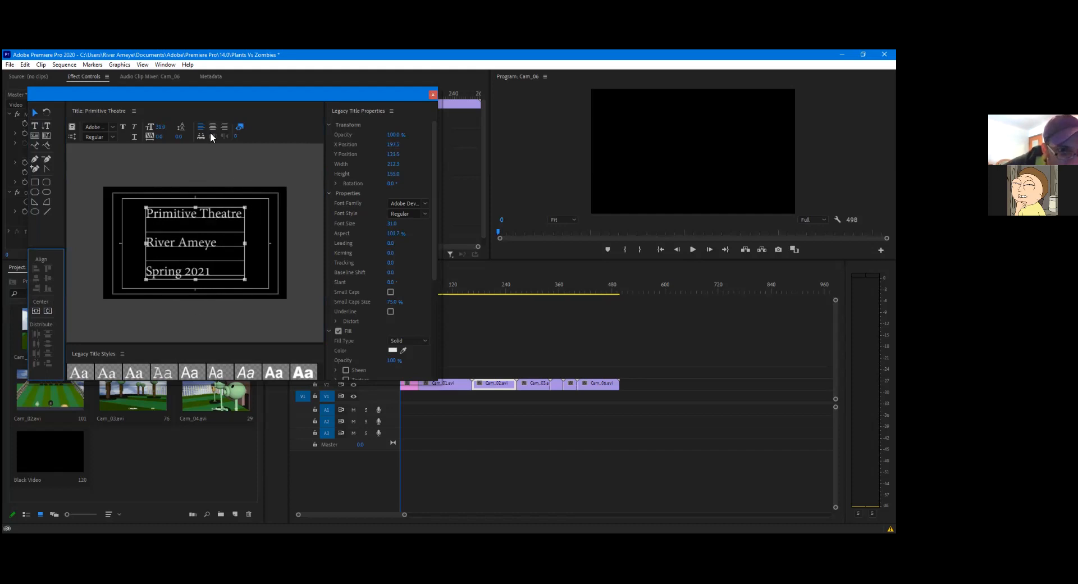
Center-align all lines of the title text
{"action": "double_click", "coordinate": [204, 272]}
{"action": "left_click_drag", "start_coordinate": [228, 275], "coordinate": [176, 268]}
{"action": "key", "text": "ctrl+a"}
{"action": "left_click", "coordinate": [212, 127]}
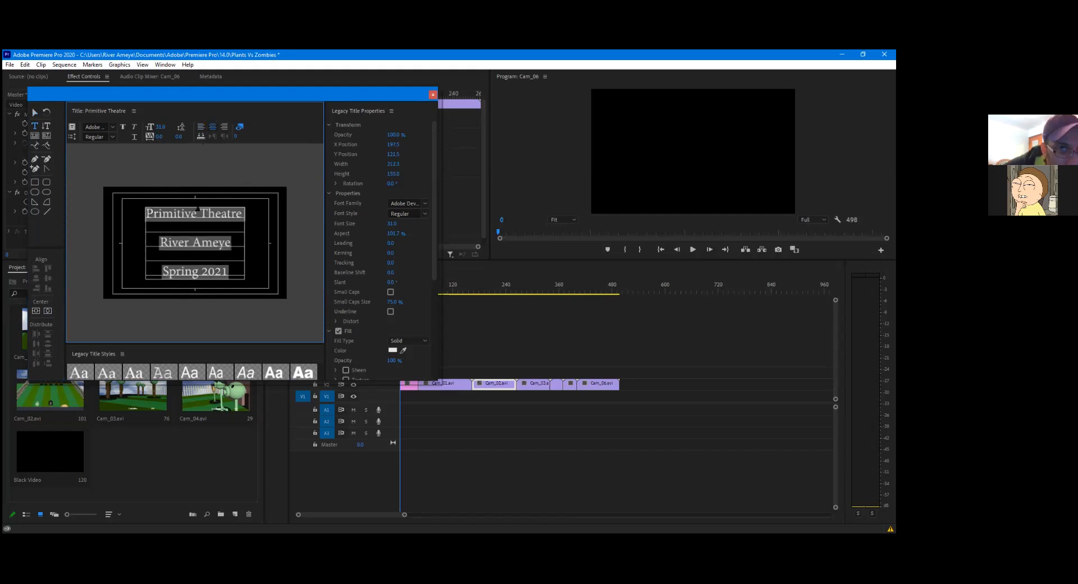
{"action": "left_click", "coordinate": [234, 166]}
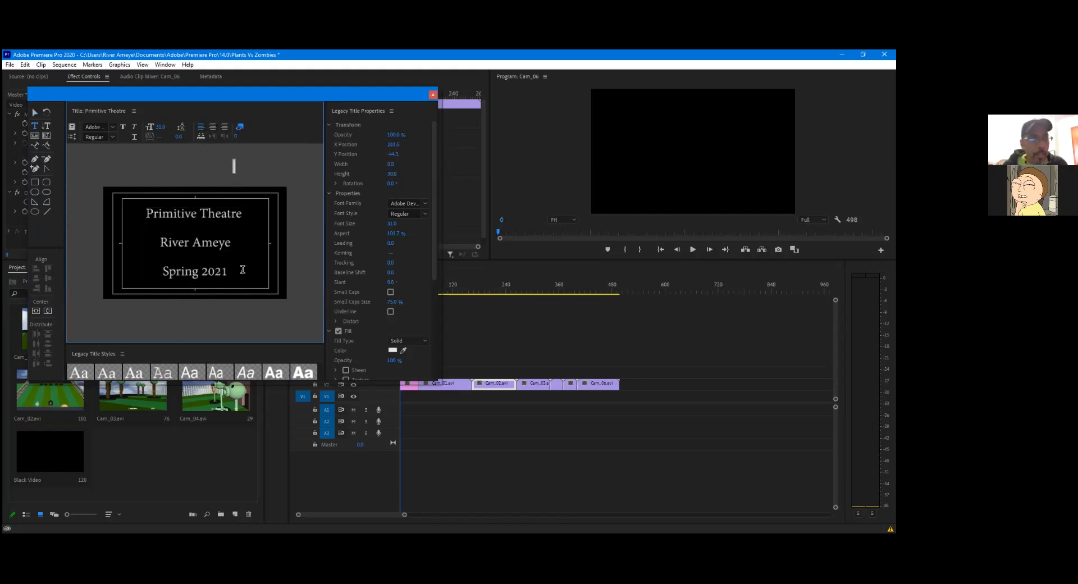
Delete the stray empty text object above the title frame and reselect the title text block
{"action": "left_click", "coordinate": [35, 113]}
{"action": "left_click", "coordinate": [188, 162]}
{"action": "left_click", "coordinate": [234, 167]}
{"action": "key", "text": "Delete"}
{"action": "left_click", "coordinate": [234, 222]}
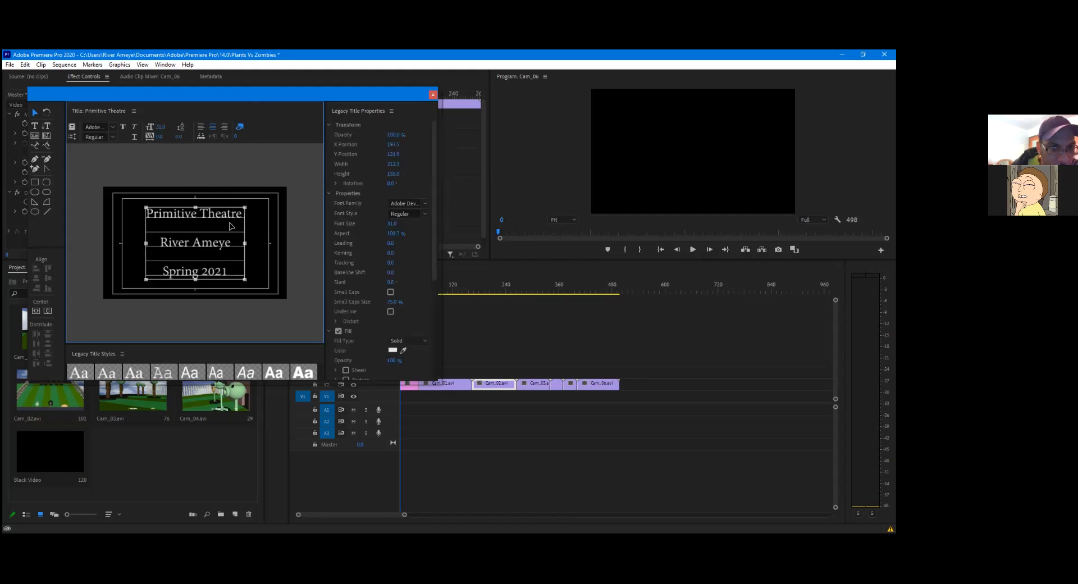
Try the fonts MS UI Gothic, MS PGothic and Verdana on all of the title text
{"action": "double_click", "coordinate": [221, 271]}
{"action": "left_click", "coordinate": [111, 136]}
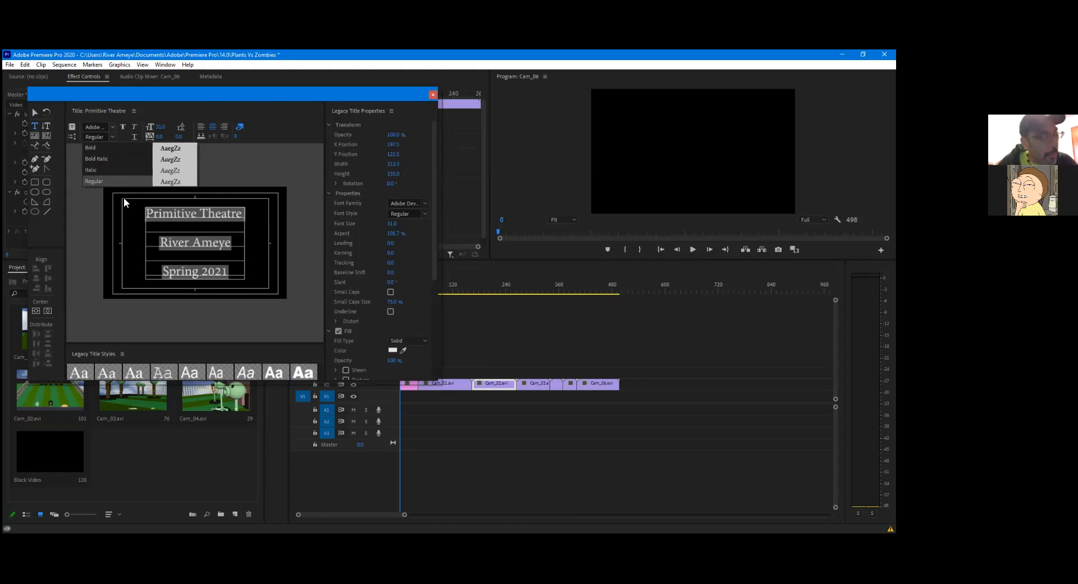
{"action": "left_click", "coordinate": [112, 128]}
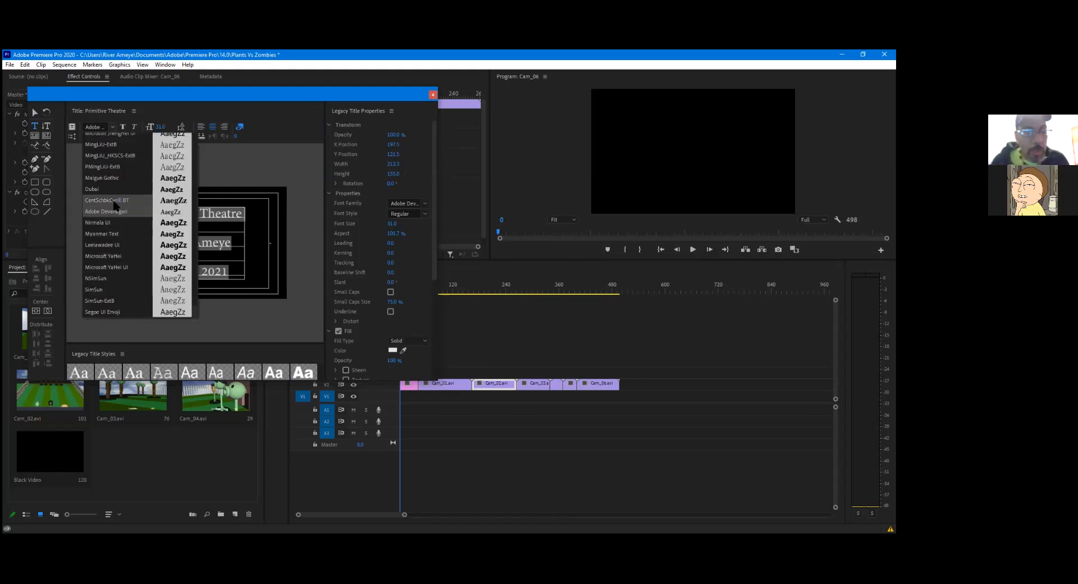
{"action": "scroll", "coordinate": [114, 205], "scroll_direction": "up", "scroll_amount": 3}
{"action": "left_click", "coordinate": [109, 172]}
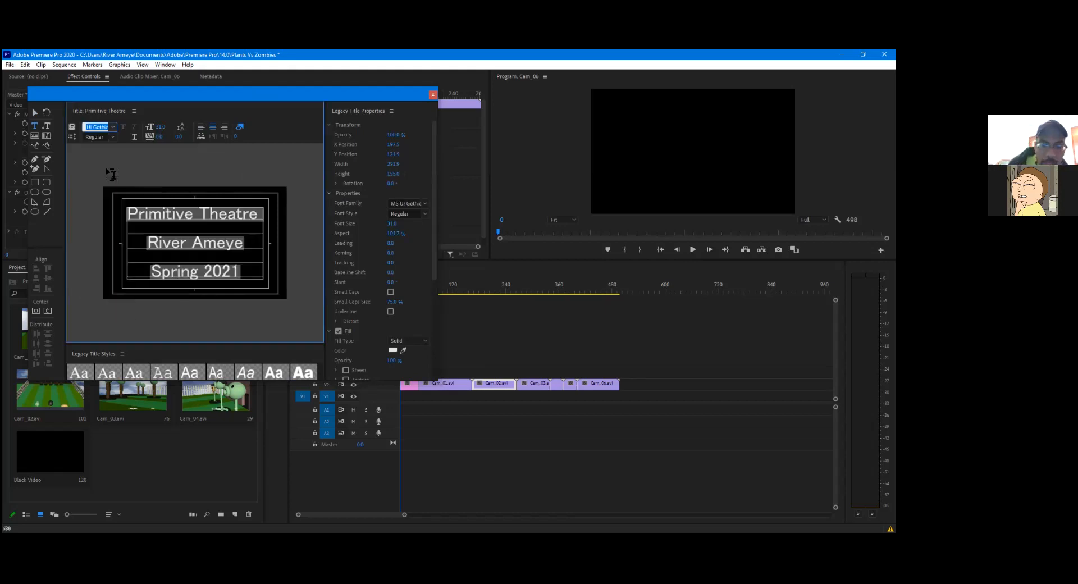
{"action": "left_click", "coordinate": [112, 127]}
{"action": "left_click", "coordinate": [97, 160]}
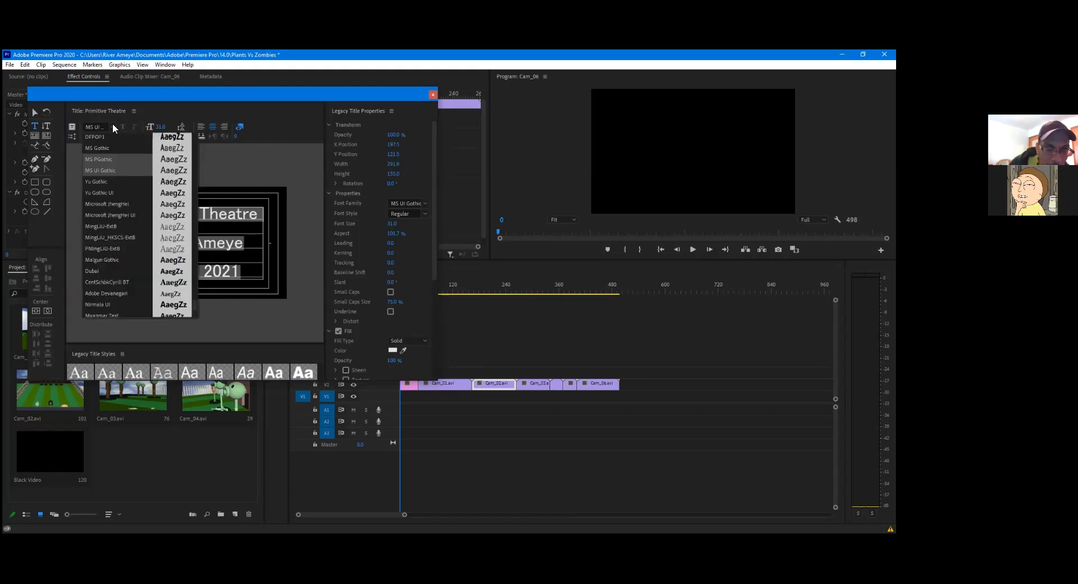
{"action": "left_click", "coordinate": [112, 127]}
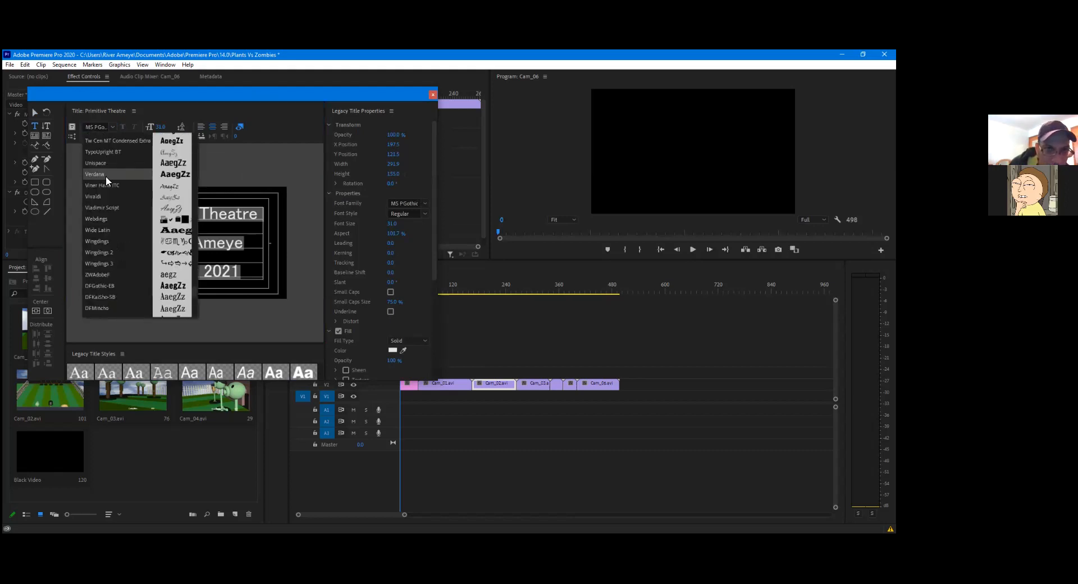
{"action": "left_click", "coordinate": [105, 176]}
Set the font of all title text to Times New Roman and deselect the text block
{"action": "left_click", "coordinate": [112, 127]}
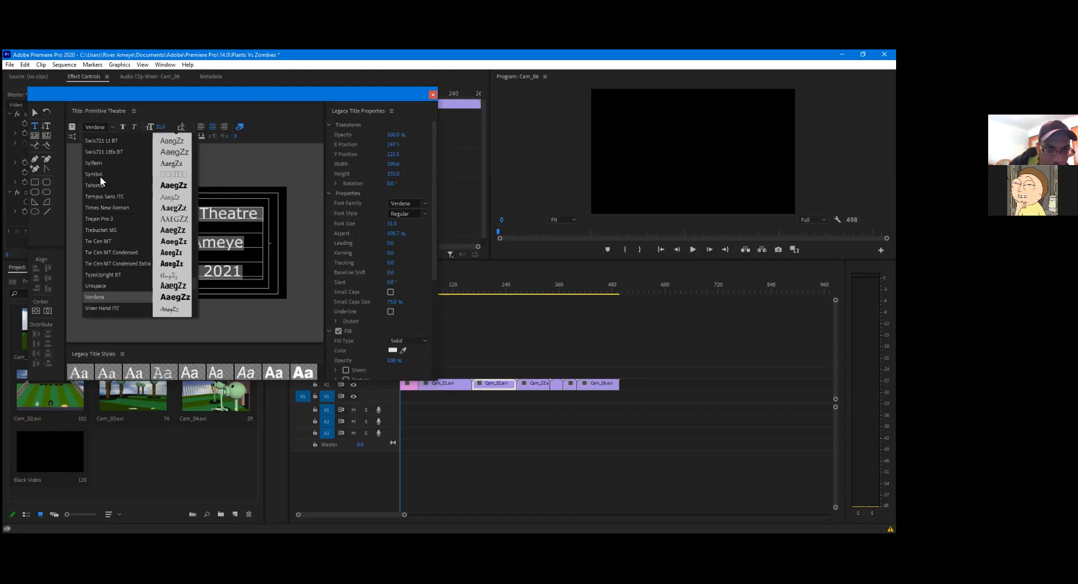
{"action": "key", "text": "Escape"}
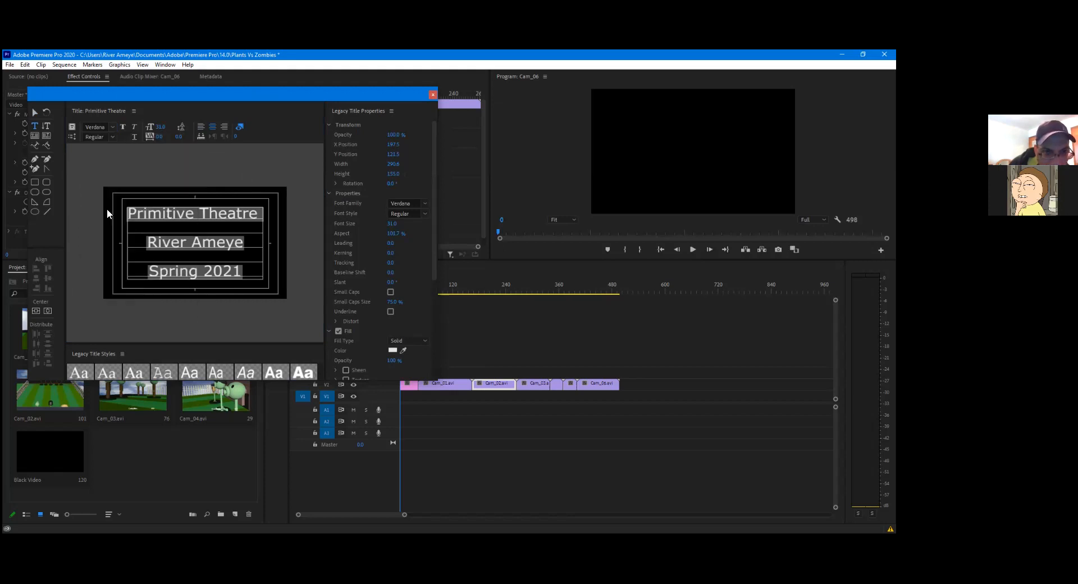
{"action": "left_click", "coordinate": [107, 210]}
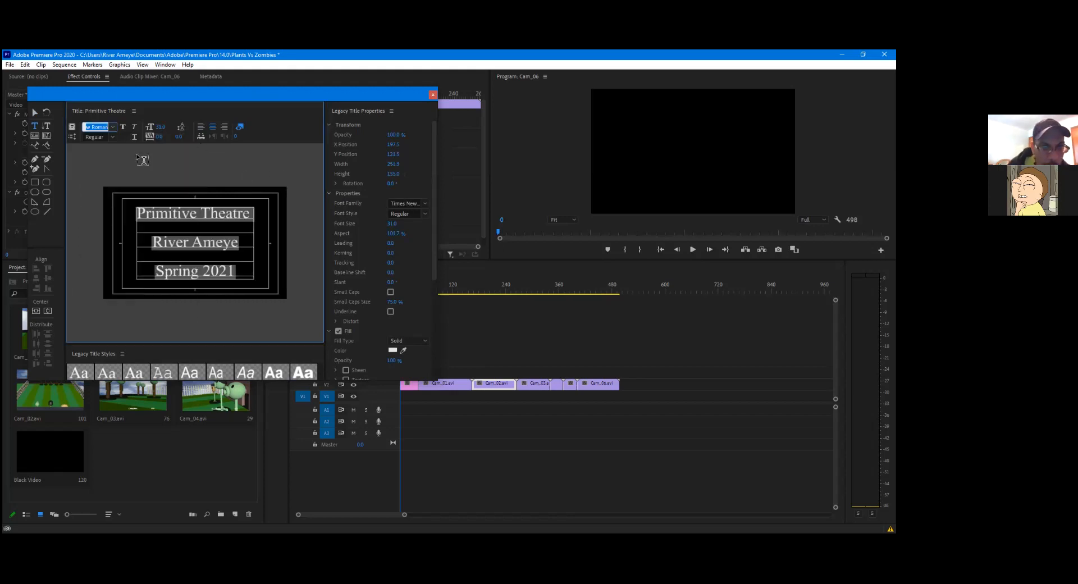
{"action": "left_click", "coordinate": [35, 114]}
{"action": "left_click", "coordinate": [192, 173]}
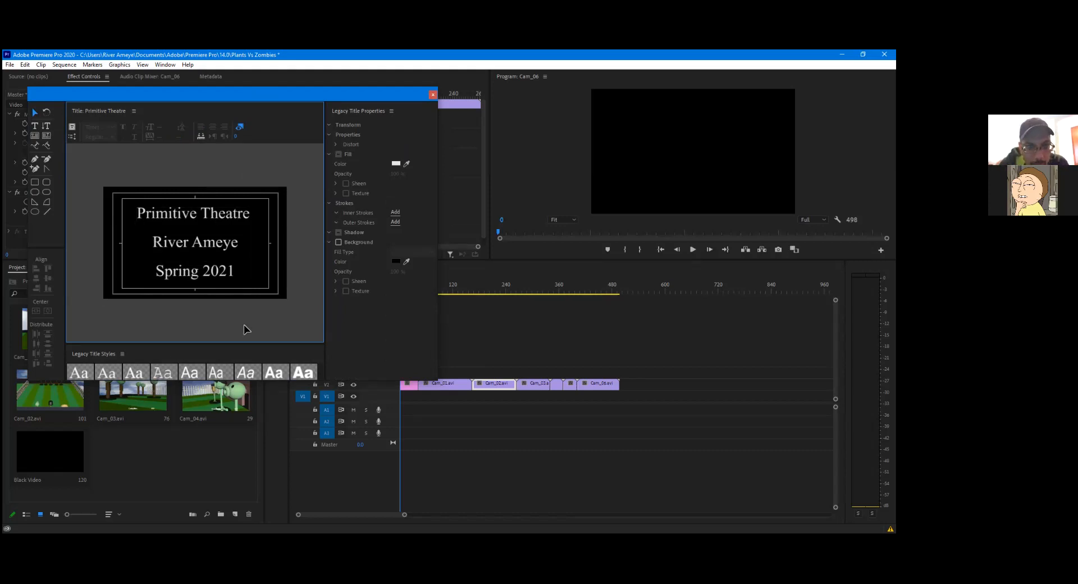
Leave the title editor and make the Primitave Theatre 1 project the active one
{"action": "left_click", "coordinate": [219, 368]}
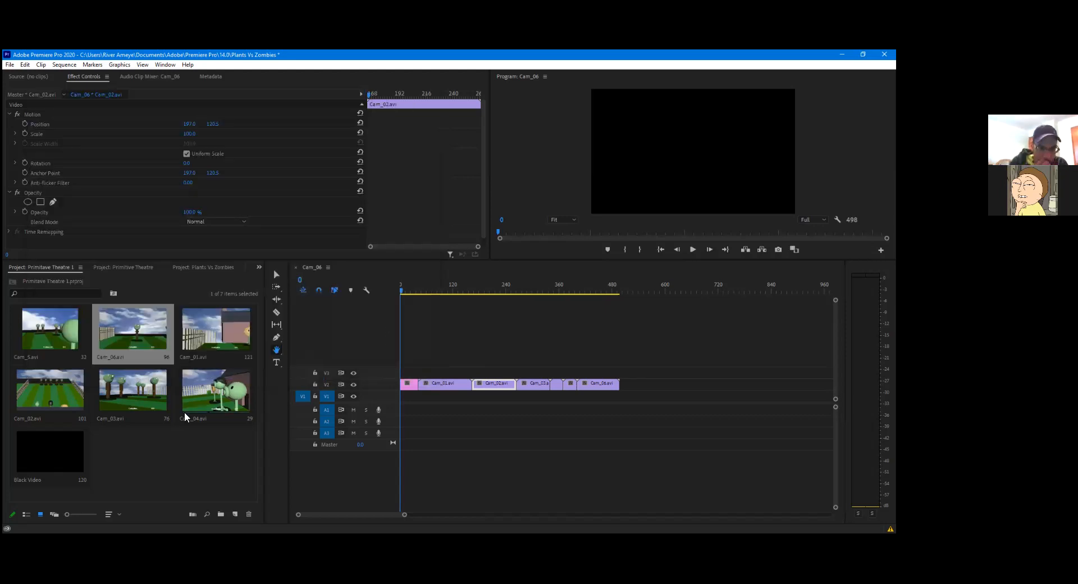
{"action": "left_click", "coordinate": [409, 385]}
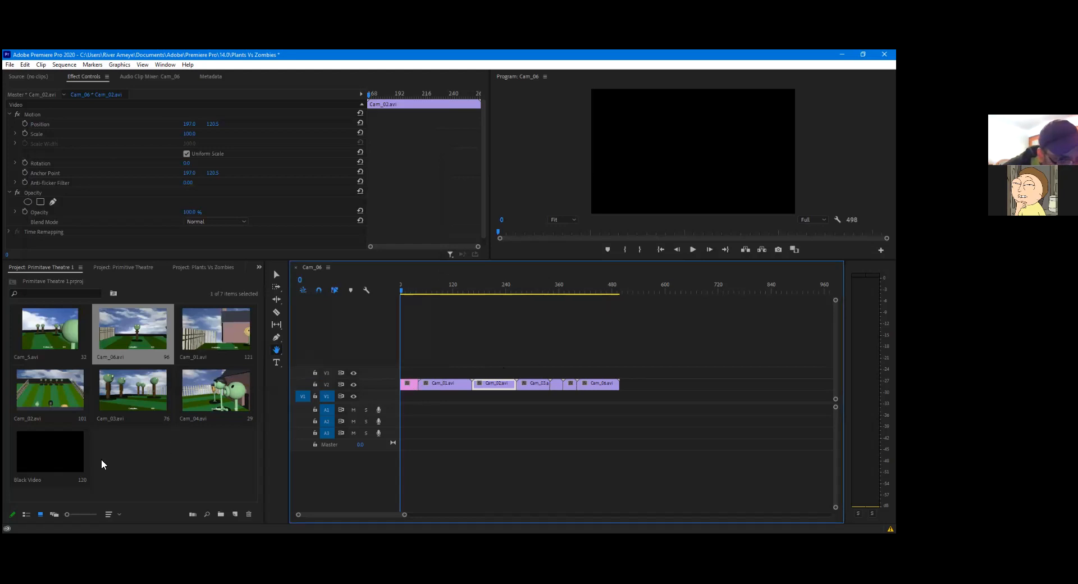
{"action": "left_click", "coordinate": [117, 471]}
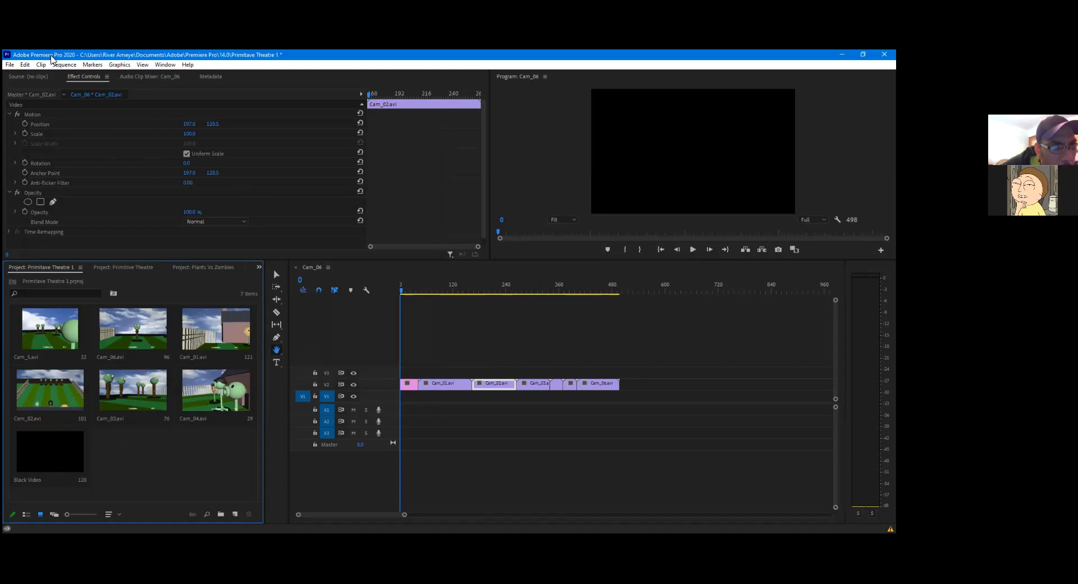
Create a new 394 × 241, 24.00 fps legacy title in this project, keeping the default name Title 01
{"action": "left_click", "coordinate": [10, 66]}
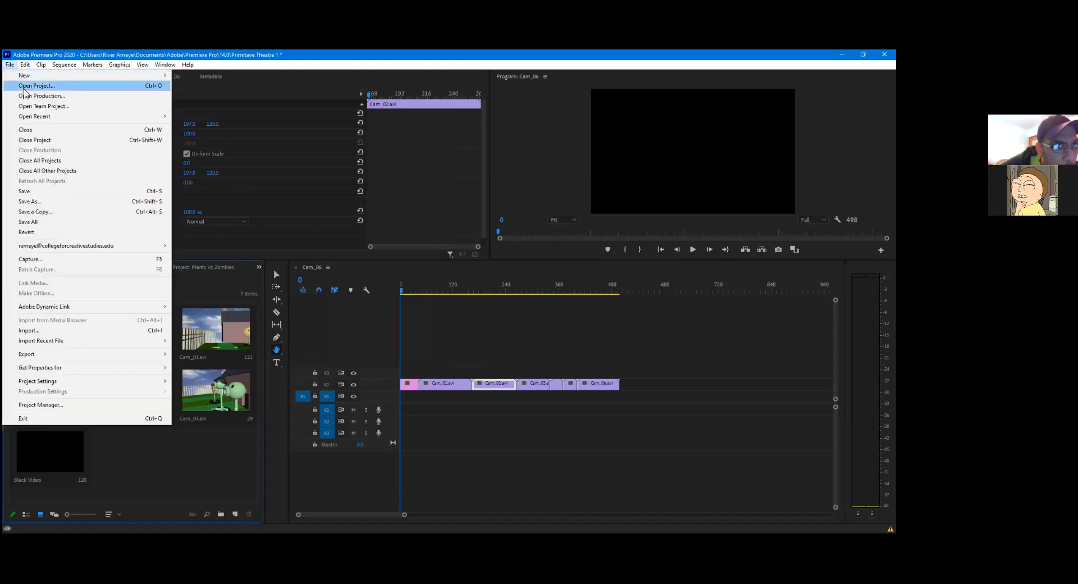
{"action": "mouse_move", "coordinate": [65, 75]}
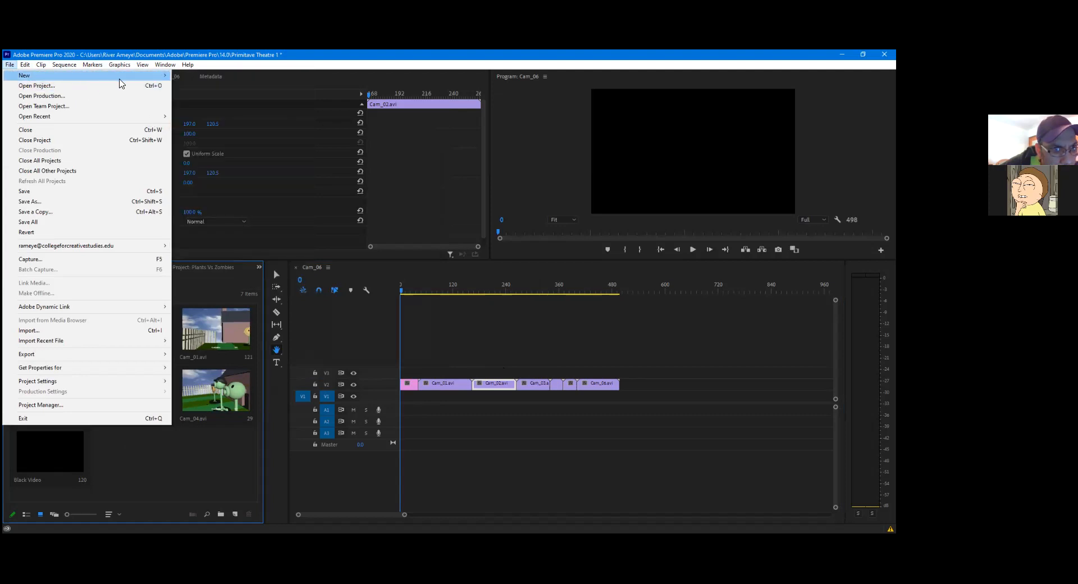
{"action": "left_click", "coordinate": [205, 198]}
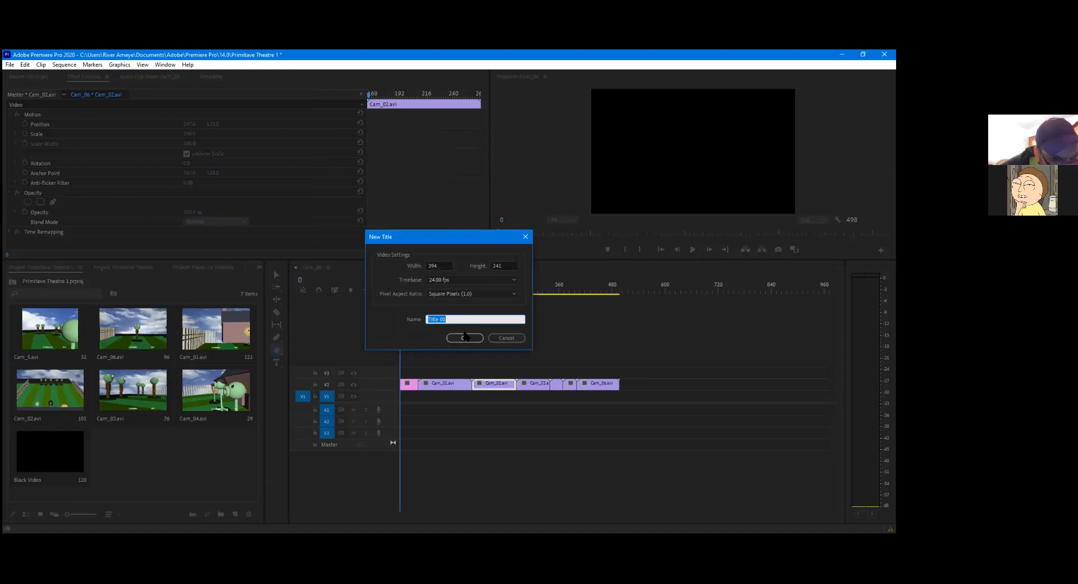
{"action": "left_click", "coordinate": [465, 338]}
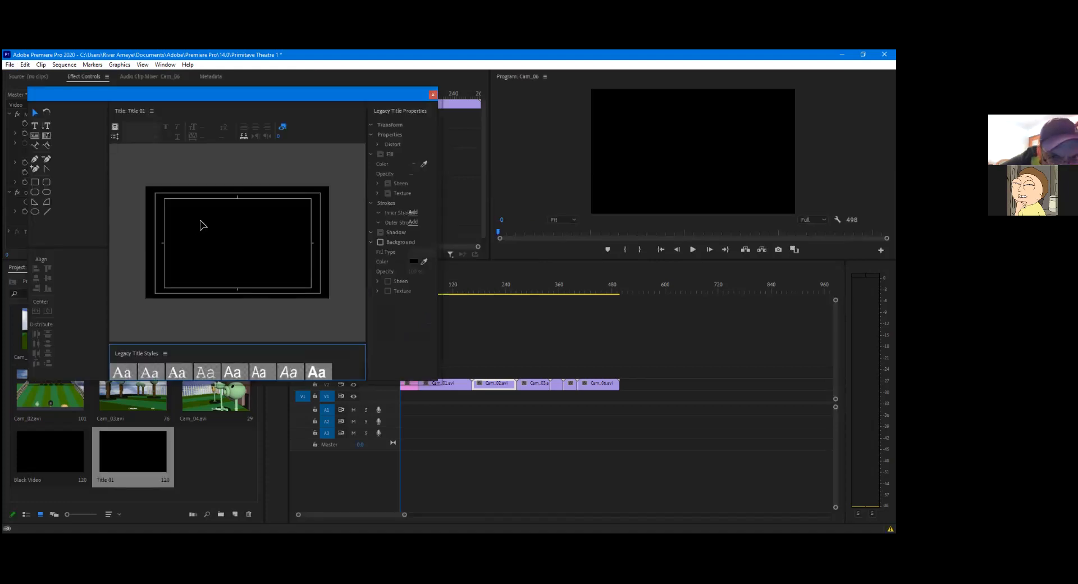
Start a text object near the upper edge of the new title frame and set its font size to 25
{"action": "left_click", "coordinate": [35, 125]}
{"action": "left_click", "coordinate": [193, 218]}
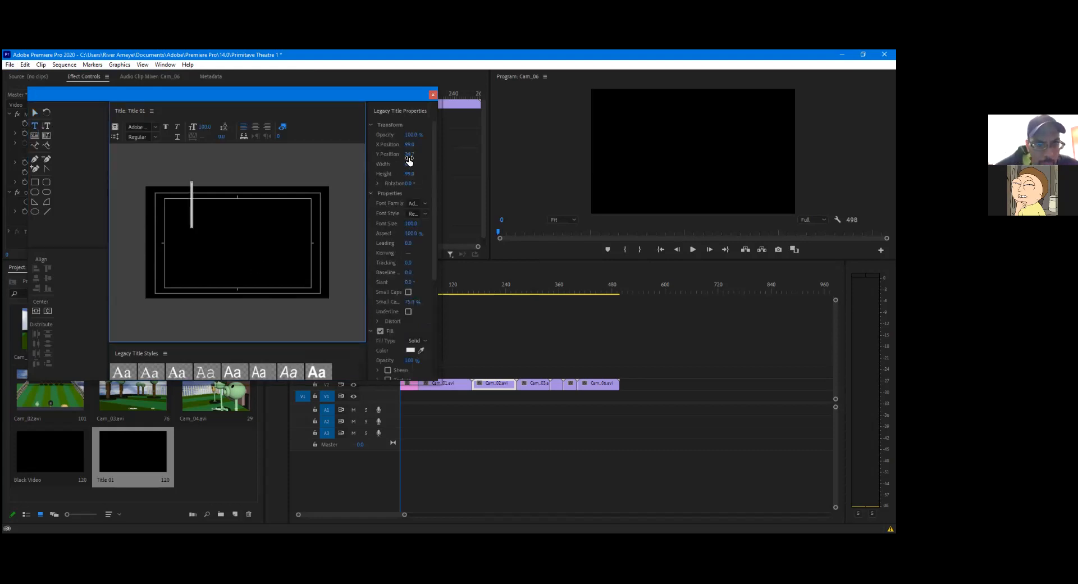
{"action": "left_click_drag", "start_coordinate": [414, 224], "coordinate": [403, 224]}
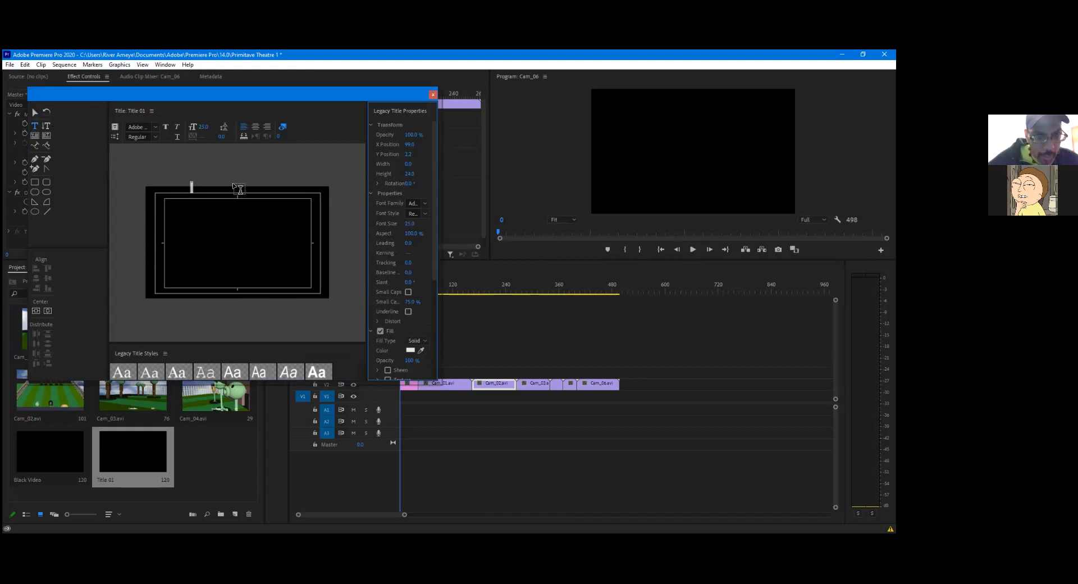
{"action": "left_click", "coordinate": [35, 113]}
{"action": "mouse_move", "coordinate": [193, 185]}
{"action": "left_mouse_down"}
{"action": "mouse_move", "coordinate": [194, 209]}
{"action": "mouse_move", "coordinate": [196, 185]}
{"action": "left_mouse_up"}
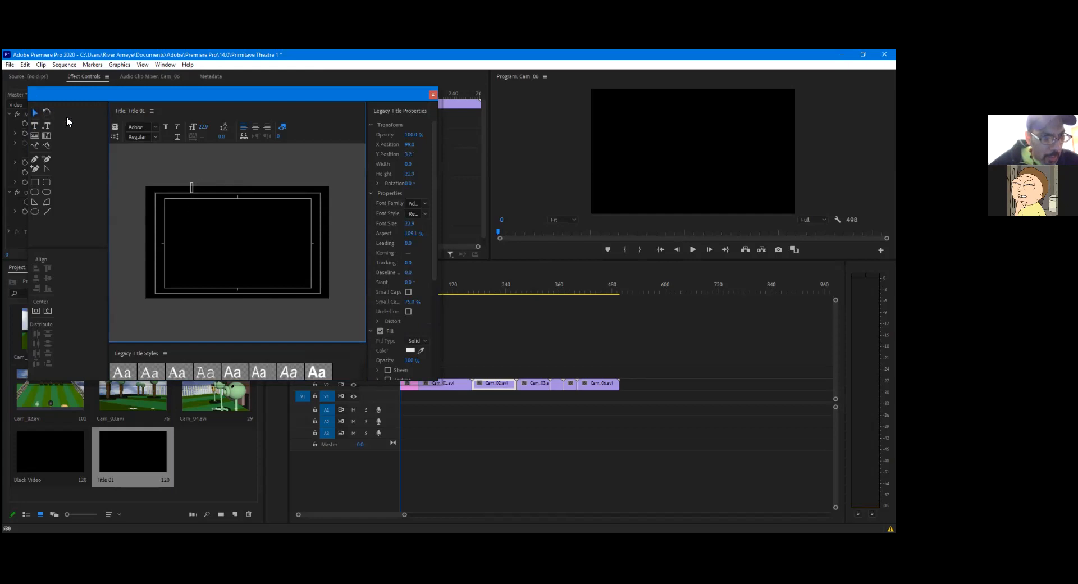
{"action": "left_click_drag", "start_coordinate": [410, 223], "coordinate": [414, 223]}
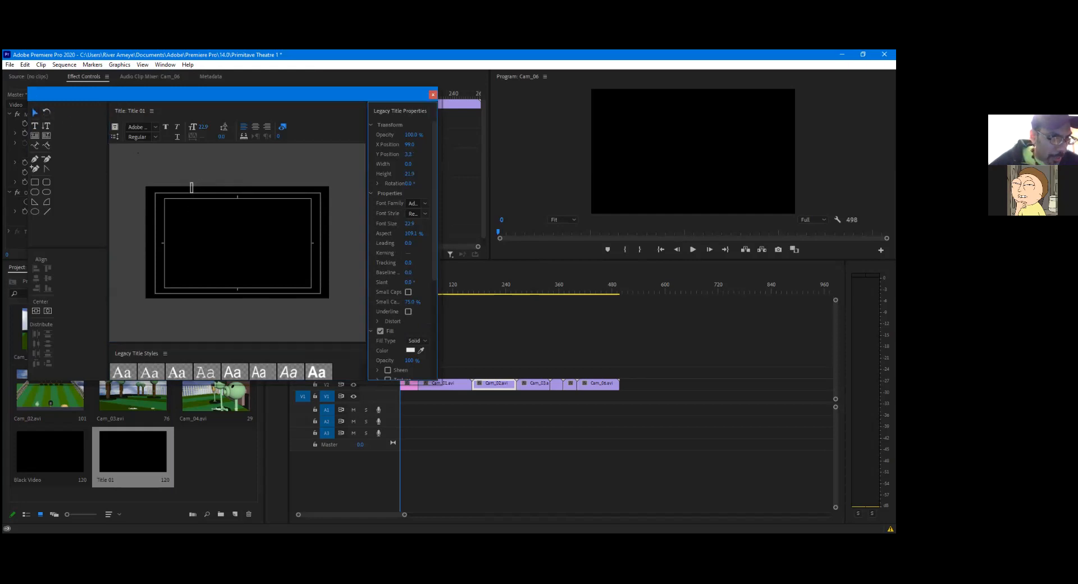
{"action": "left_click", "coordinate": [411, 223]}
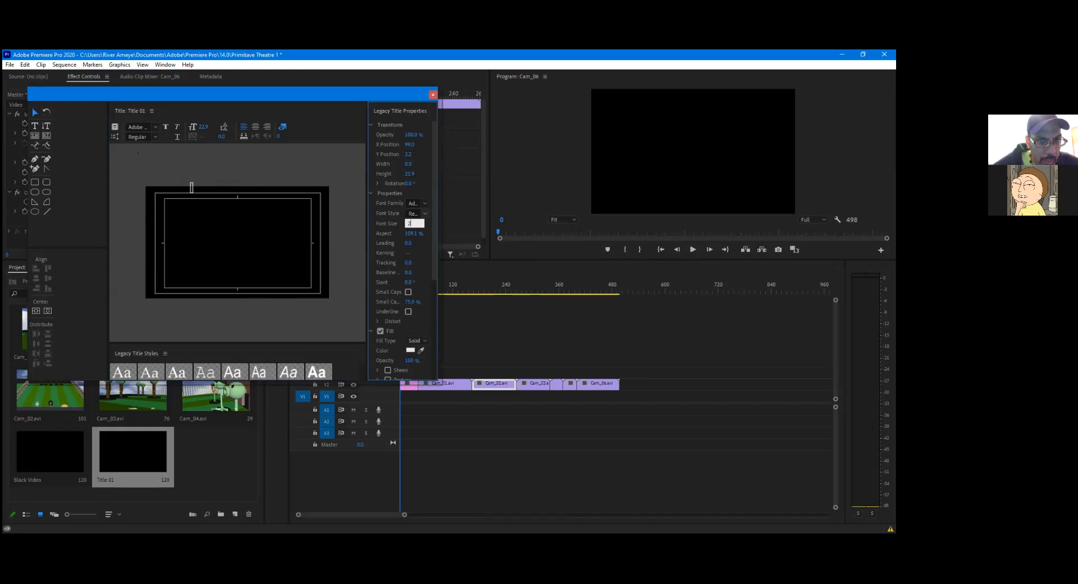
{"action": "type", "text": "25"}
{"action": "key", "text": "Return"}
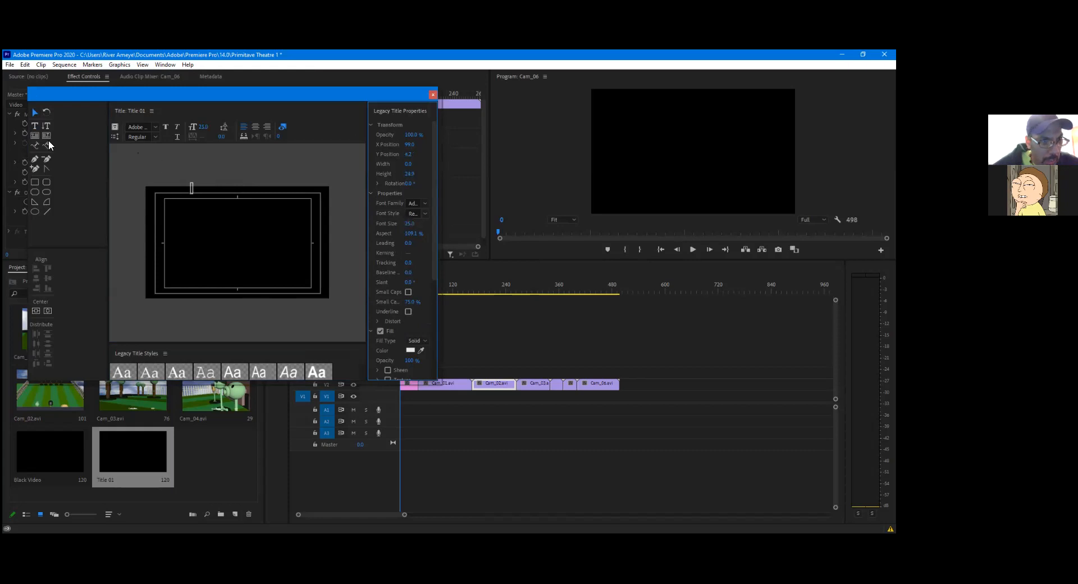
Enter Primitive Theatre as the first line of the title text and start a new line below it
{"action": "left_click", "coordinate": [34, 130]}
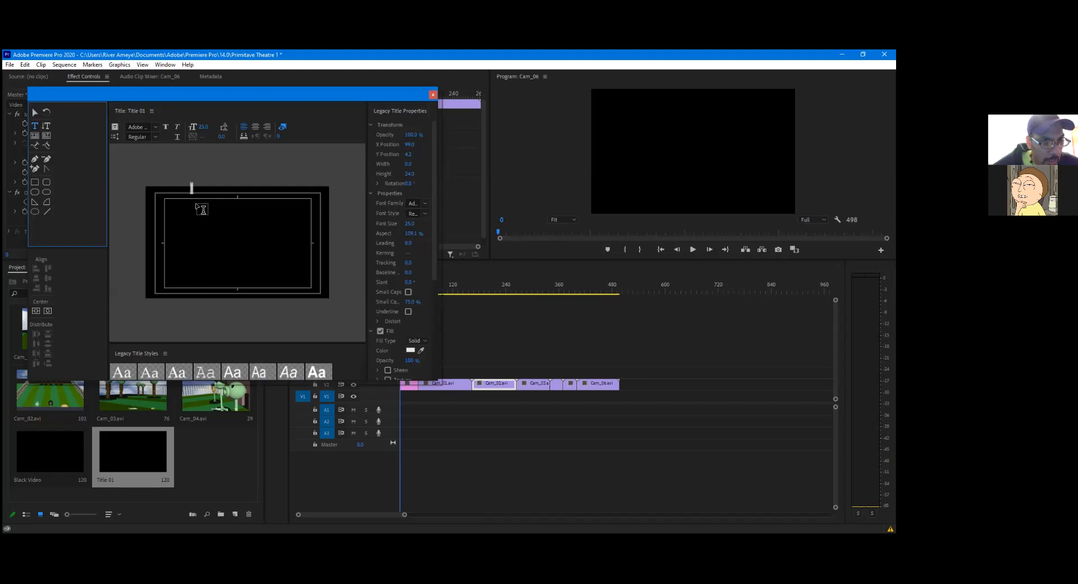
{"action": "left_click", "coordinate": [217, 205]}
{"action": "type", "text": "Prim"}
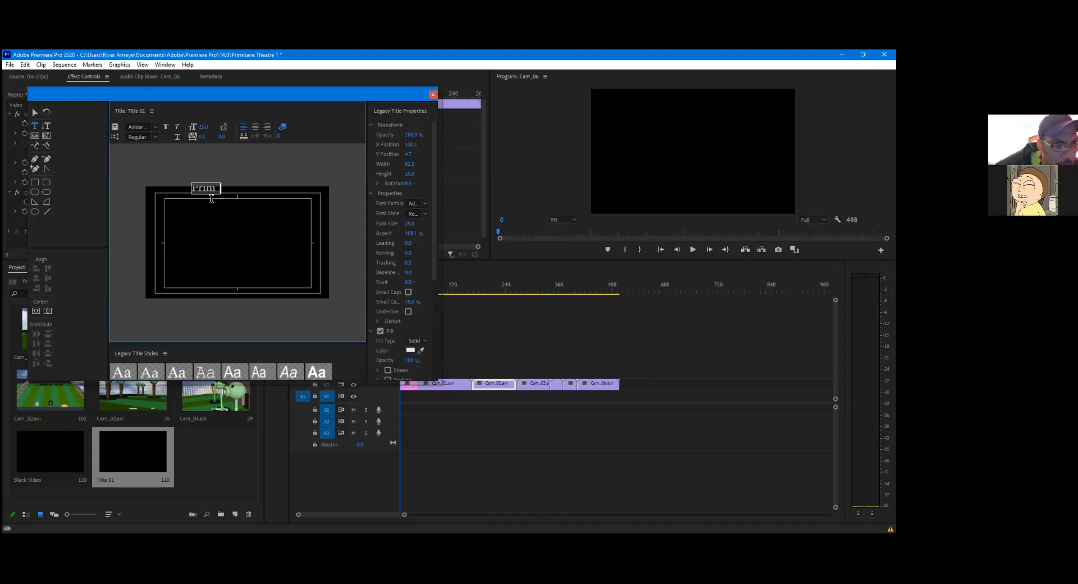
{"action": "type", "text": "ative Th"}
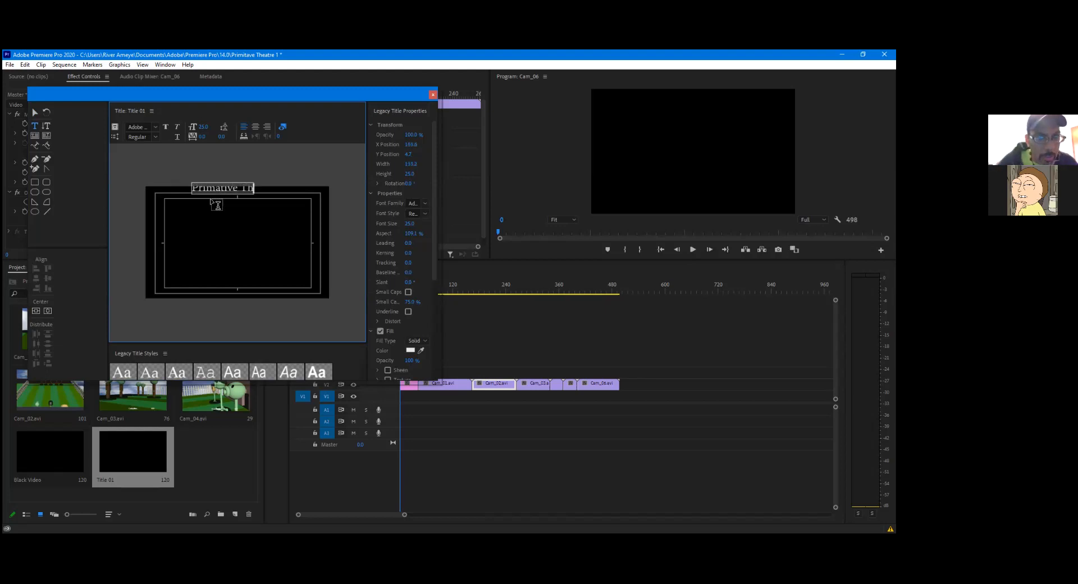
{"action": "type", "text": "eatr"}
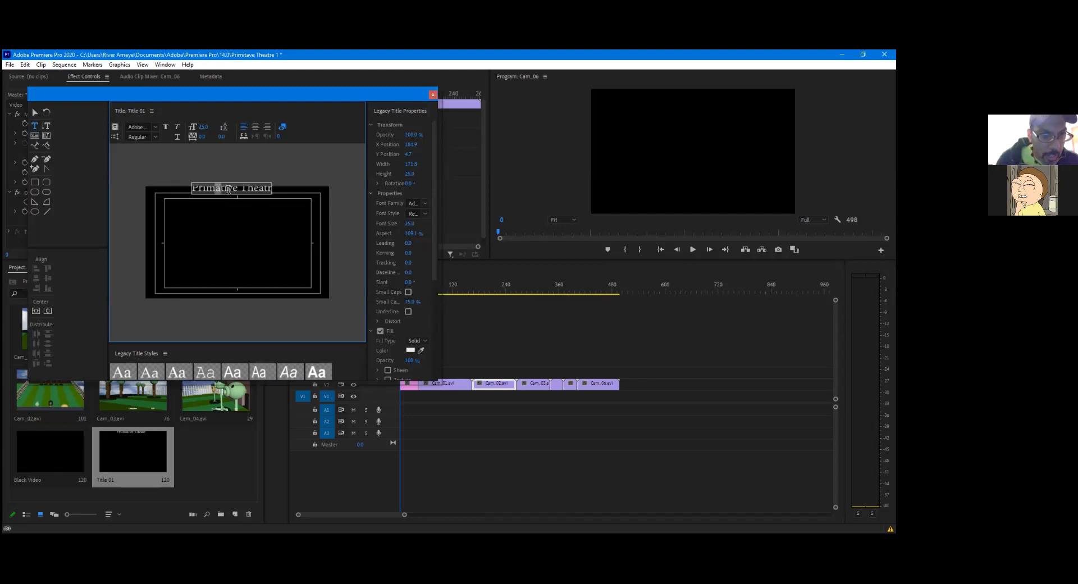
{"action": "type", "text": "i"}
{"action": "left_click", "coordinate": [271, 193]}
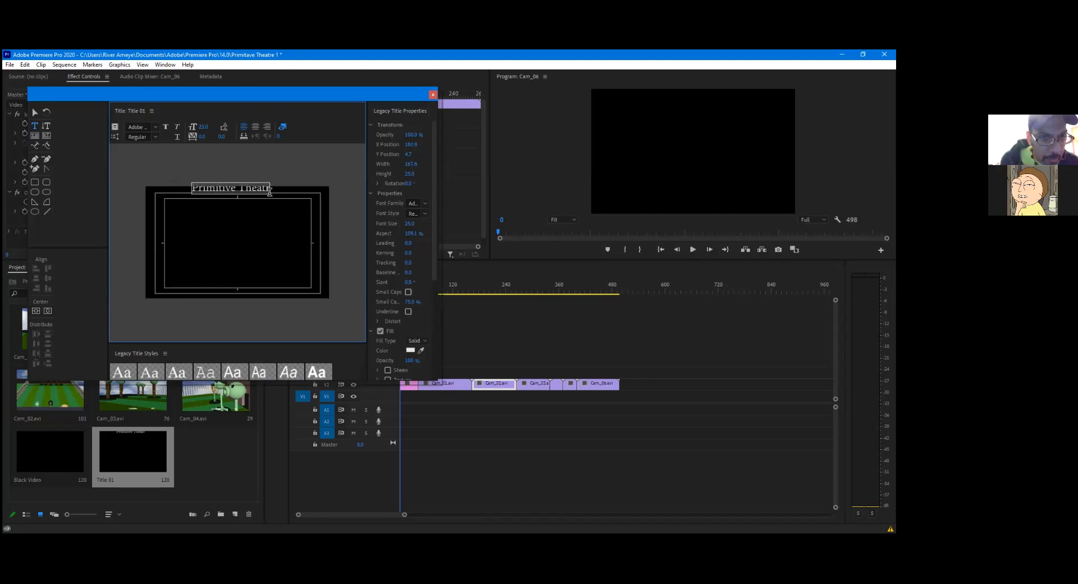
{"action": "type", "text": "e"}
{"action": "key", "text": "Return"}
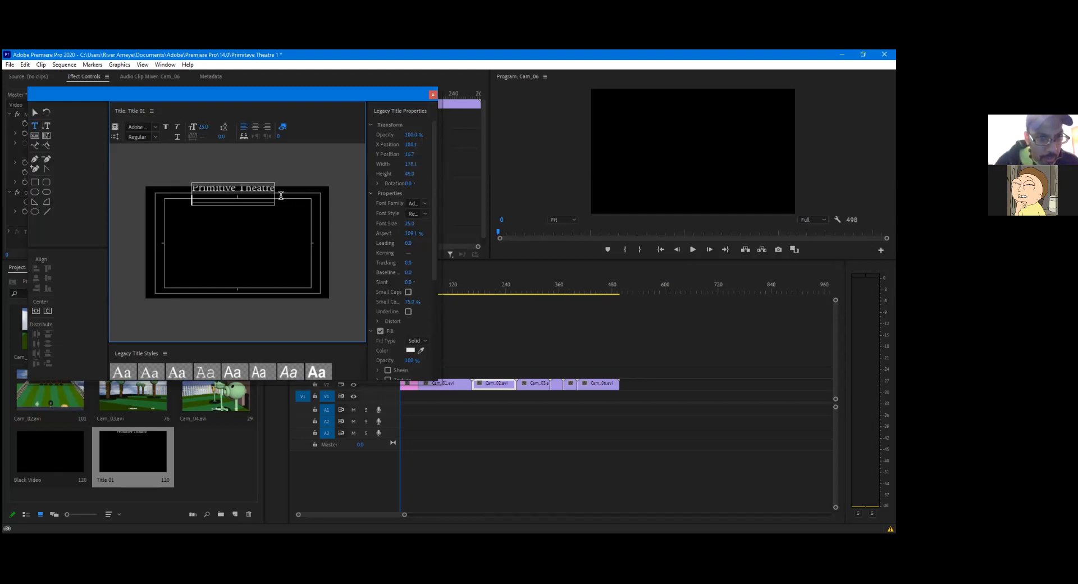
Add the author's name and Spring 2021 below the heading, leaving a blank line between each text line
{"action": "type", "text": "P"}
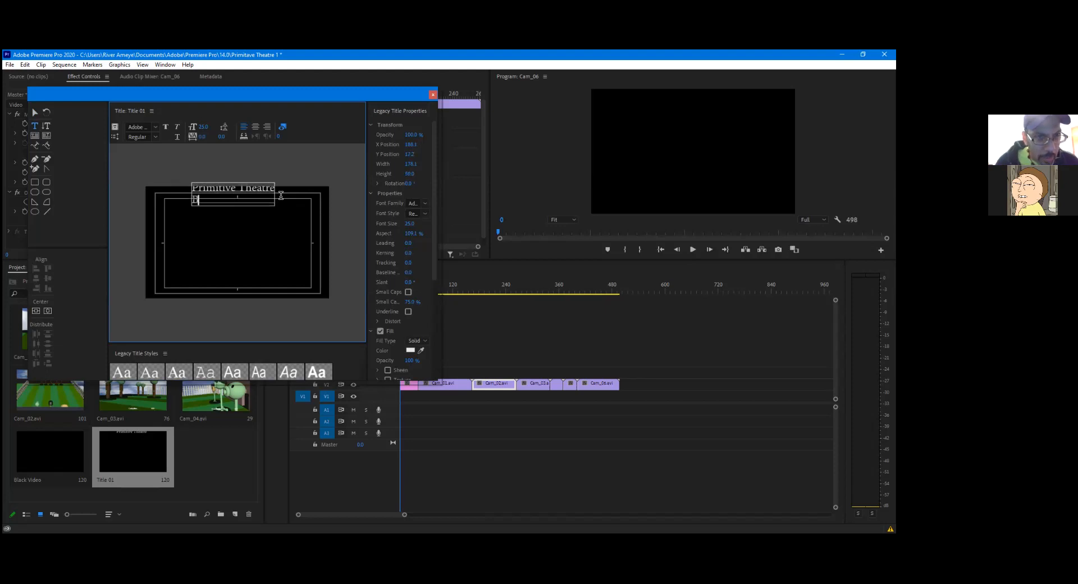
{"action": "type", "text": "y"}
{"action": "key", "text": "BackSpace"}
{"action": "key", "text": "BackSpace"}
{"action": "key", "text": "Return"}
{"action": "type", "text": "River Ameye"}
{"action": "key", "text": "Return"}
{"action": "key", "text": "Return"}
{"action": "type", "text": "Spring 2021"}
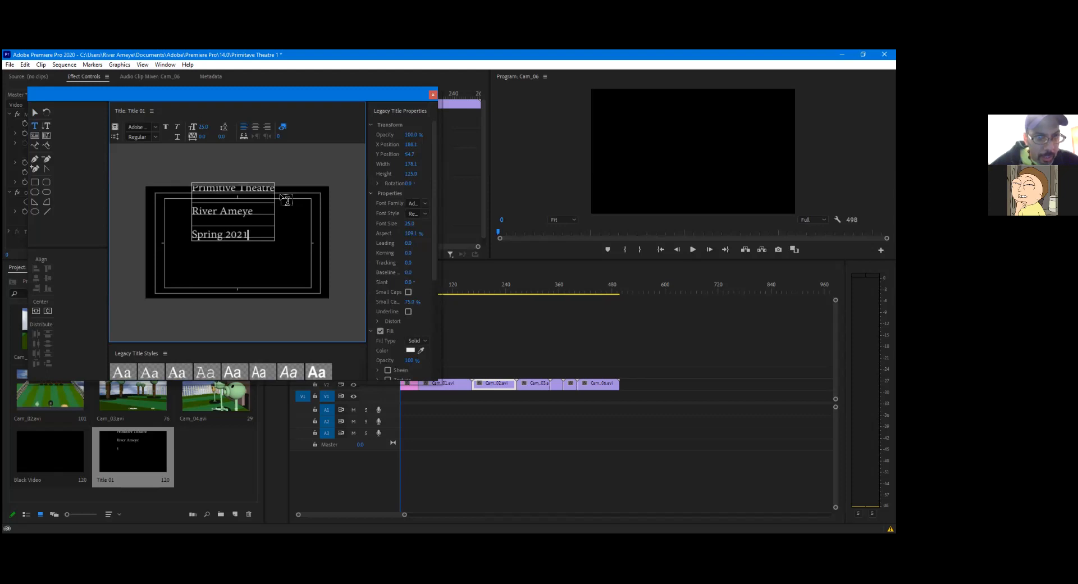
Move the text block into the middle of the title frame and centre it horizontally and vertically
{"action": "left_click", "coordinate": [35, 113]}
{"action": "left_click_drag", "start_coordinate": [214, 218], "coordinate": [221, 248]}
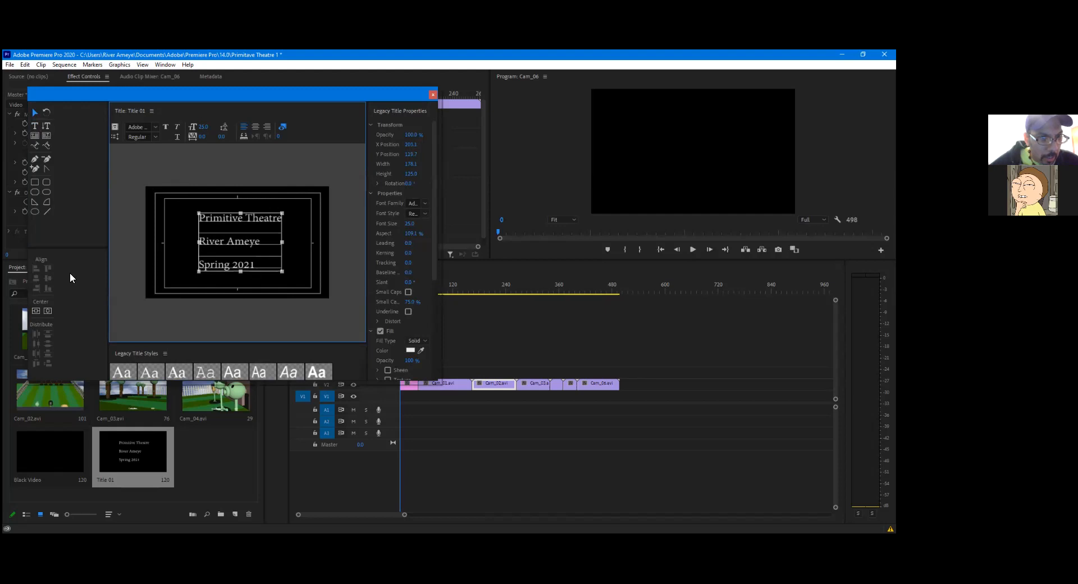
{"action": "left_click", "coordinate": [36, 311]}
{"action": "left_click", "coordinate": [47, 310]}
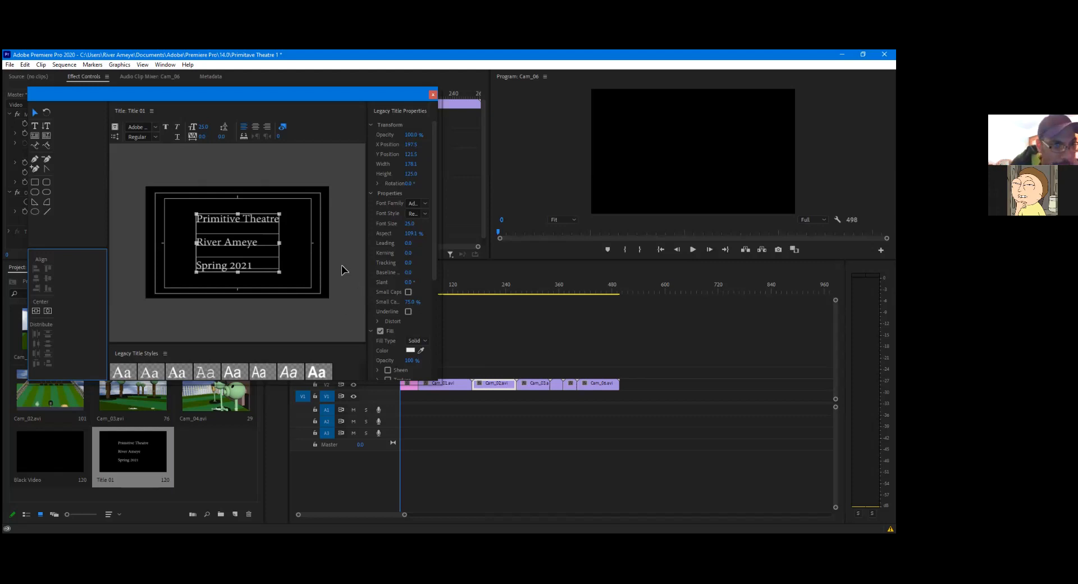
Centre-align the lines of text within the title's text block
{"action": "scroll", "coordinate": [399, 224], "scroll_direction": "down", "scroll_amount": 2}
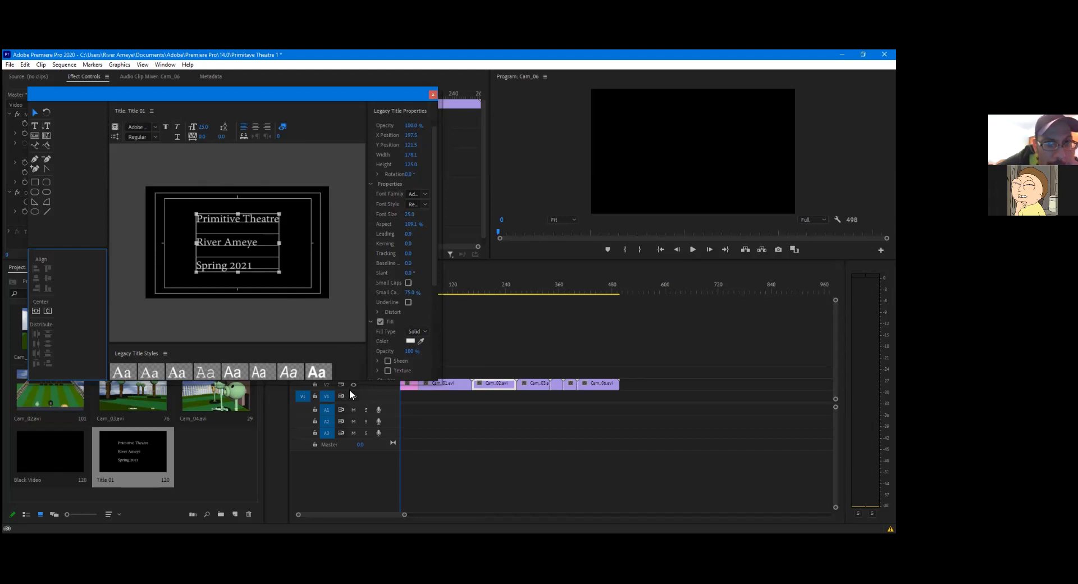
{"action": "scroll", "coordinate": [267, 365], "scroll_direction": "down", "scroll_amount": 2}
{"action": "scroll", "coordinate": [292, 365], "scroll_direction": "down", "scroll_amount": 2}
{"action": "scroll", "coordinate": [419, 271], "scroll_direction": "down", "scroll_amount": 1}
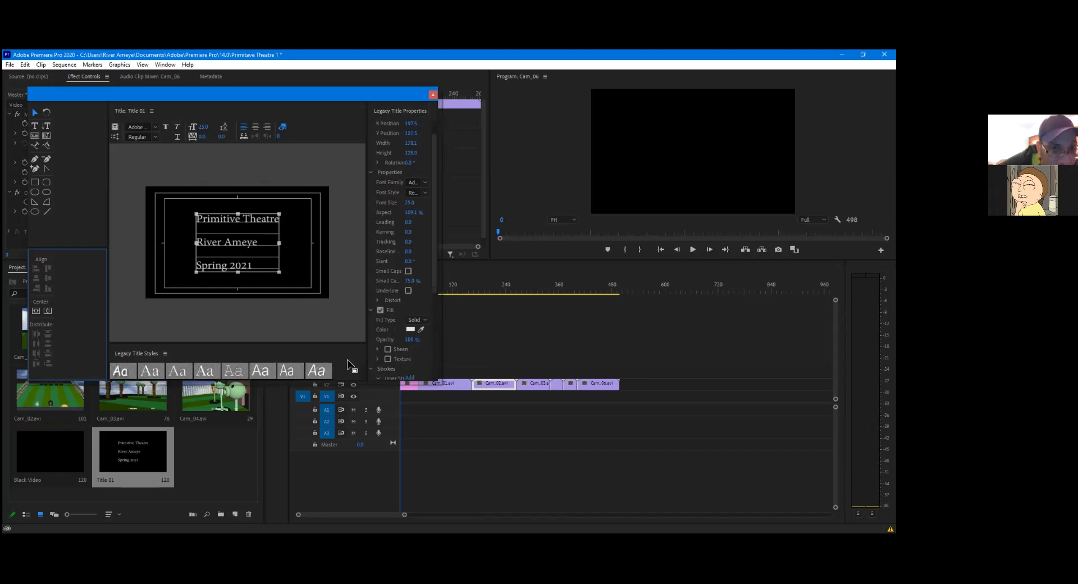
{"action": "left_click_drag", "start_coordinate": [379, 92], "coordinate": [449, 96]}
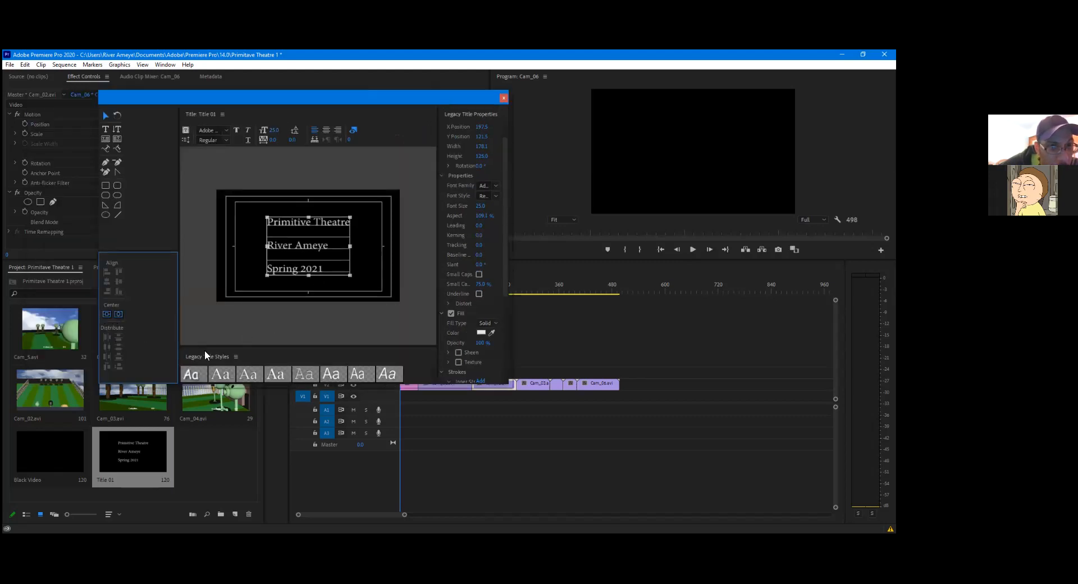
{"action": "left_click", "coordinate": [327, 130]}
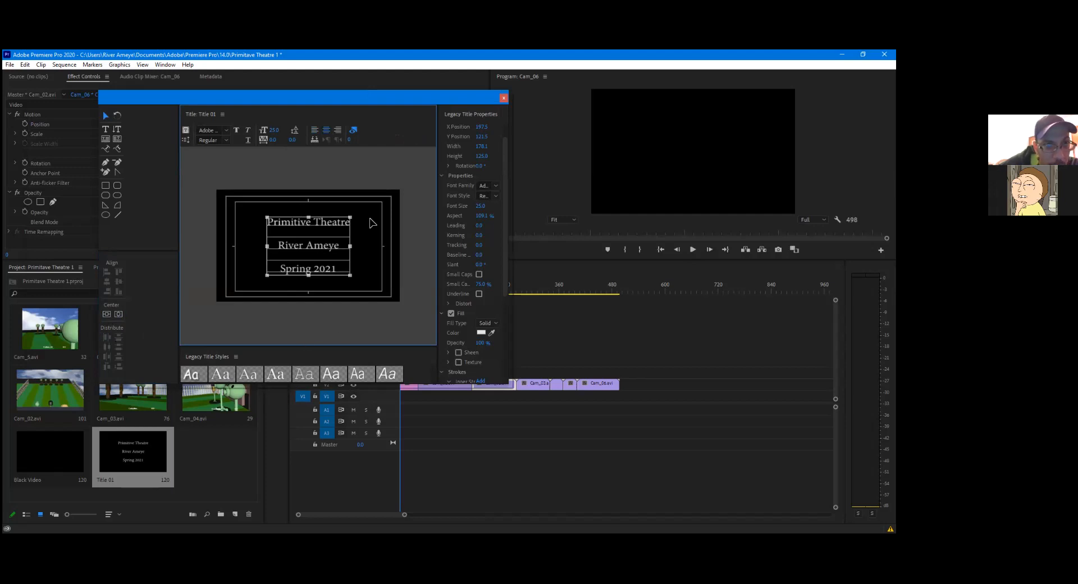
{"action": "left_click", "coordinate": [341, 235]}
{"action": "left_click", "coordinate": [339, 234]}
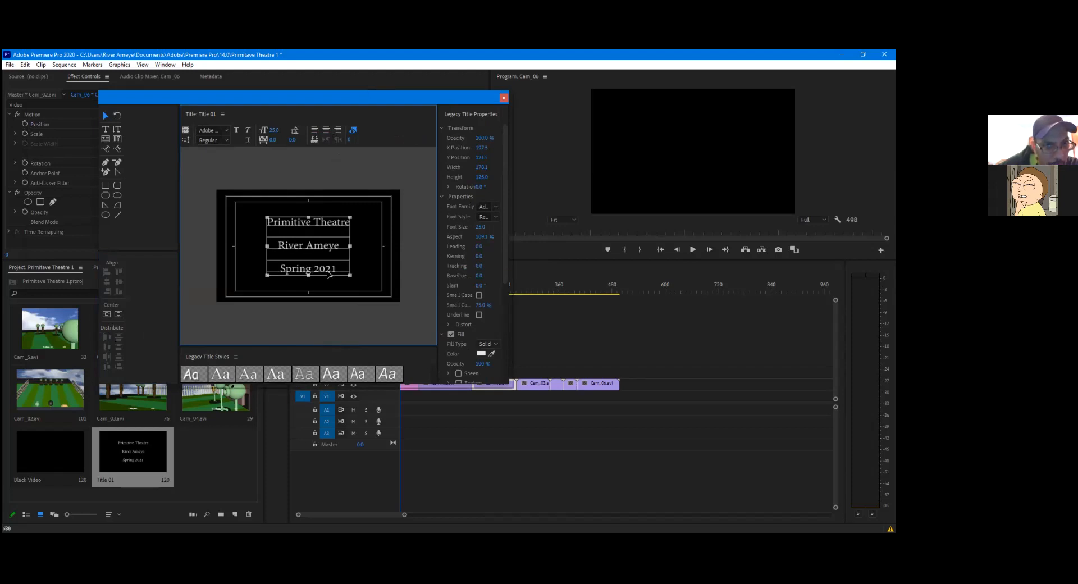
{"action": "left_click", "coordinate": [106, 129]}
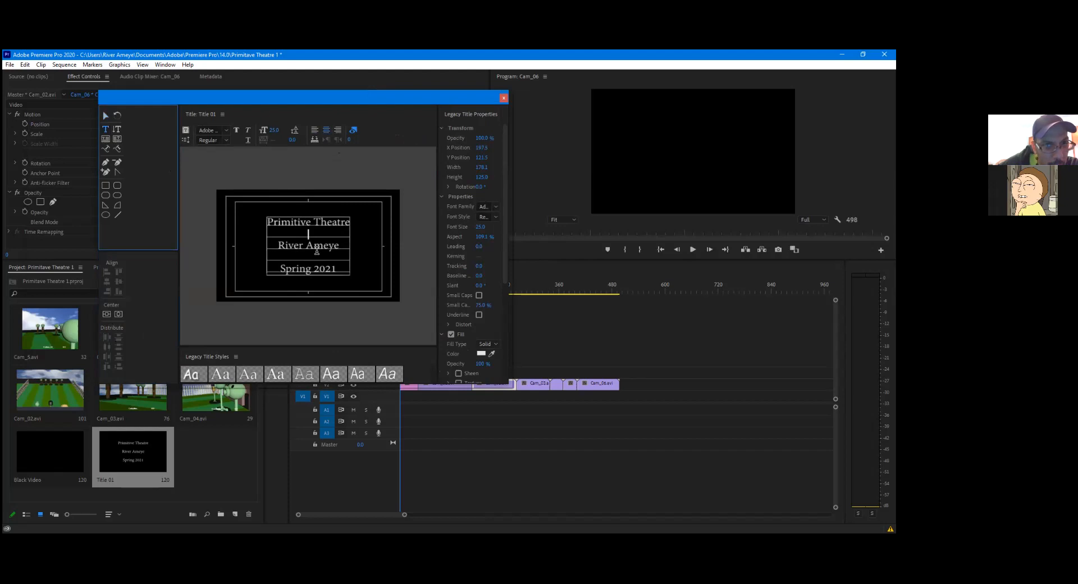
{"action": "left_click_drag", "start_coordinate": [334, 268], "coordinate": [267, 220]}
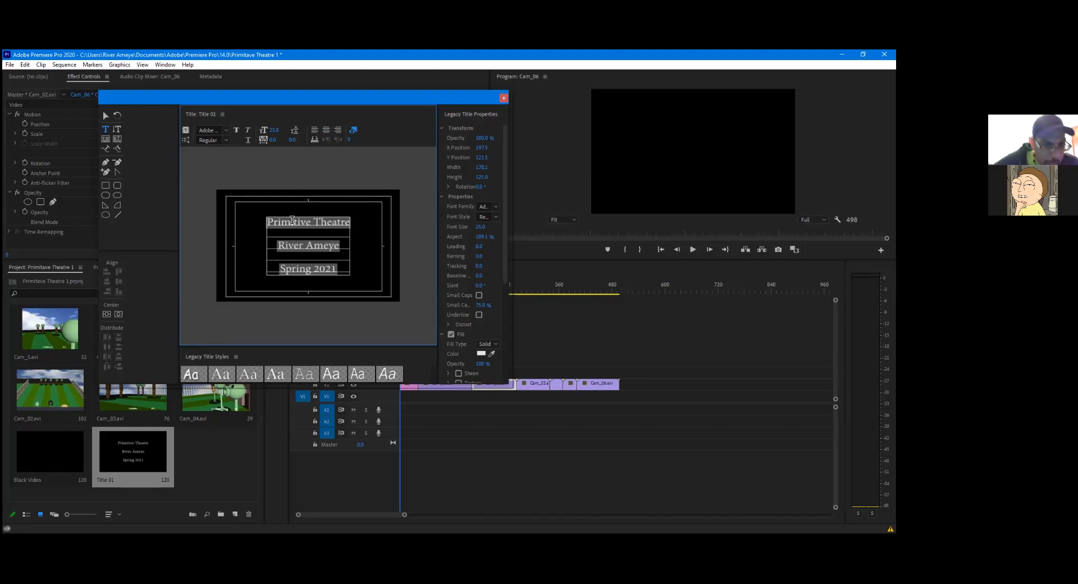
{"action": "left_click", "coordinate": [107, 117]}
{"action": "left_click", "coordinate": [230, 161]}
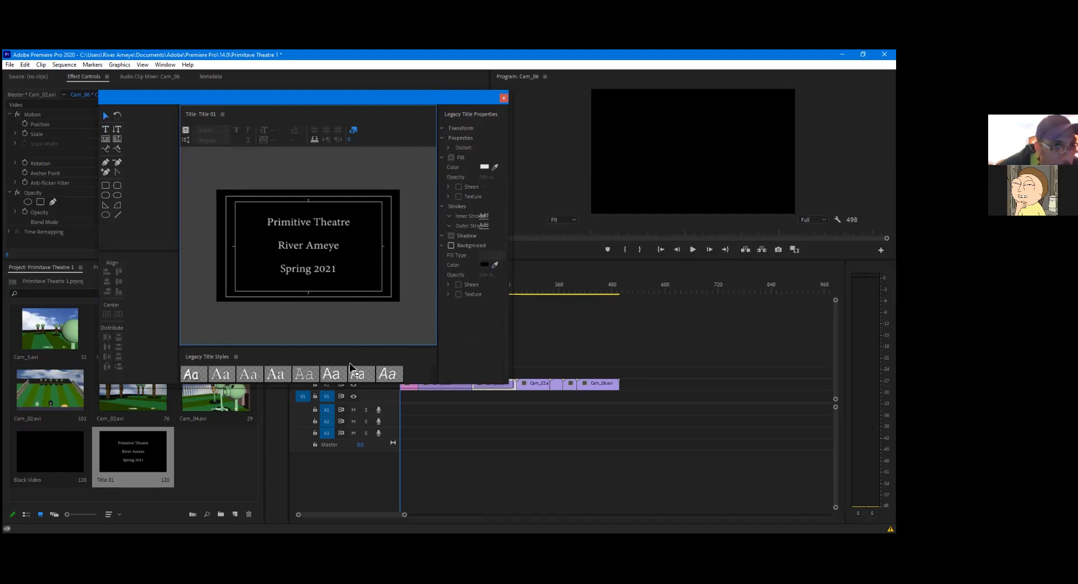
Browse the legacy title styles without applying one and close the title editor
{"action": "scroll", "coordinate": [370, 368], "scroll_direction": "down", "scroll_amount": 5}
{"action": "scroll", "coordinate": [406, 366], "scroll_direction": "down", "scroll_amount": 2}
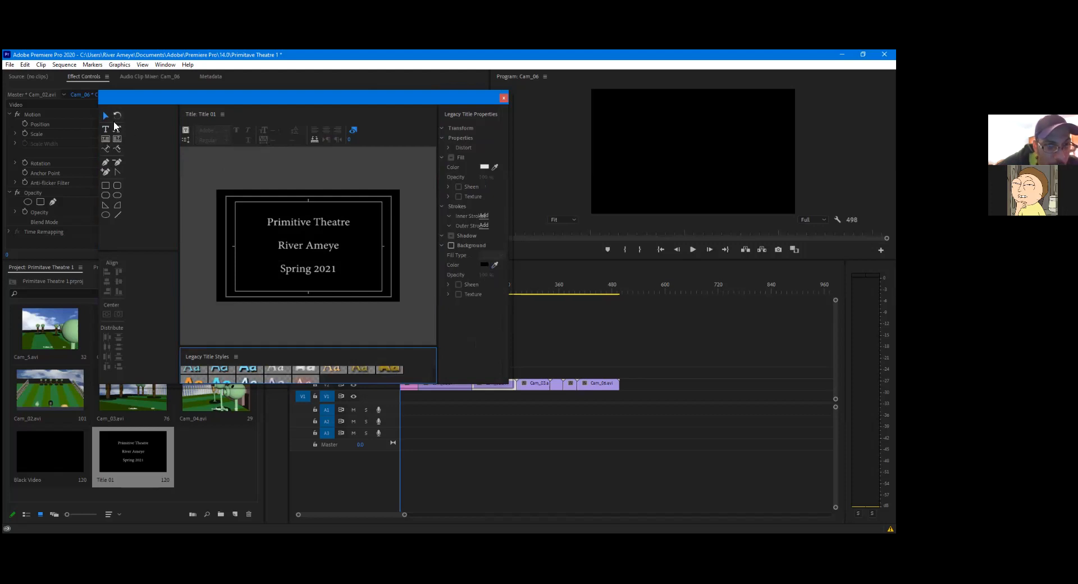
{"action": "left_click", "coordinate": [489, 113]}
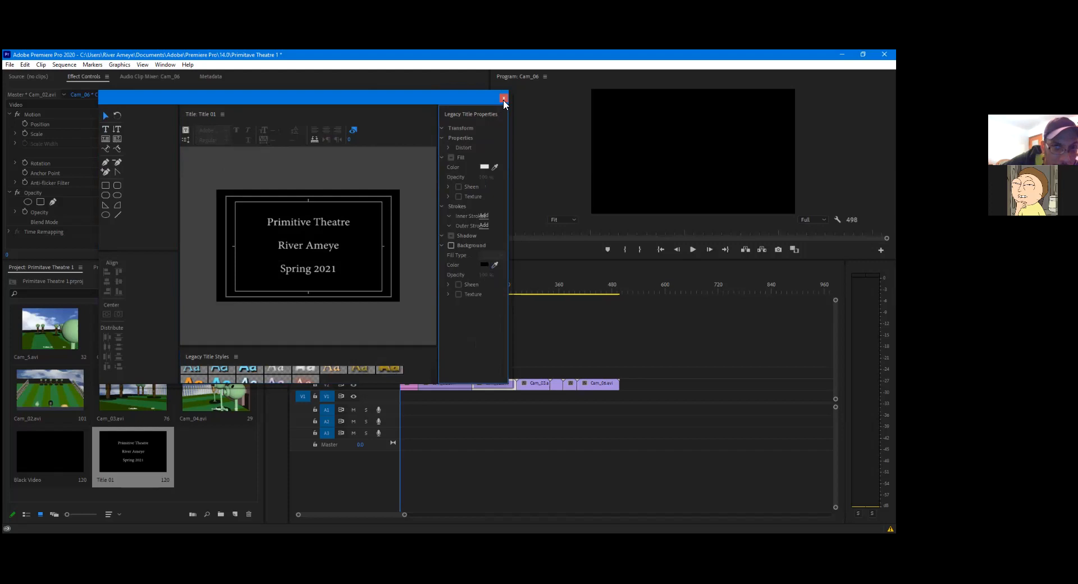
{"action": "left_click", "coordinate": [504, 102]}
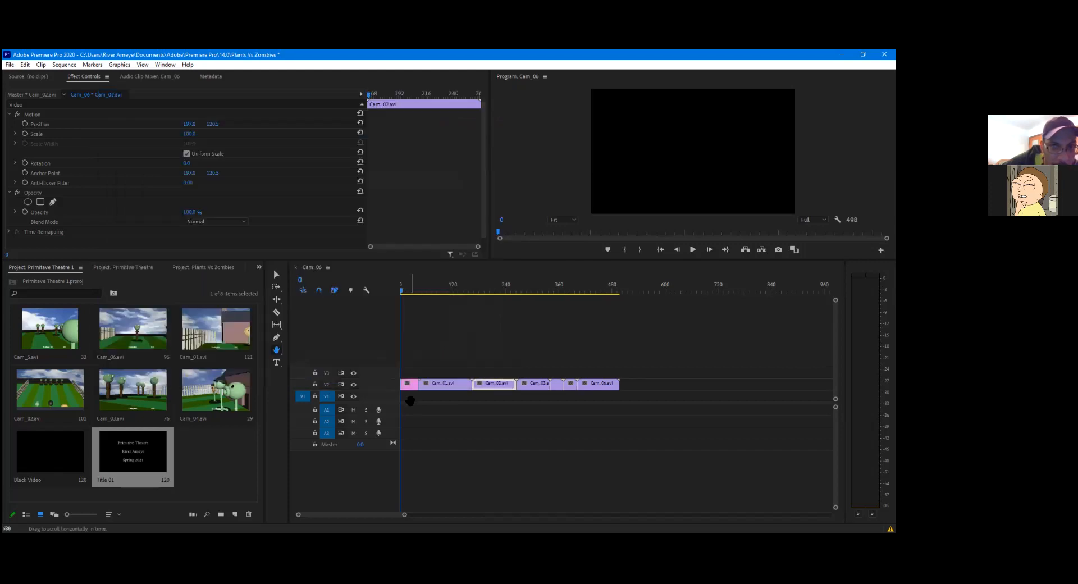
Shift all V2 clips about 137 frames later and place Title 01 on V3 so it ends where they begin
{"action": "left_click", "coordinate": [277, 274]}
{"action": "left_click_drag", "start_coordinate": [407, 394], "coordinate": [672, 388]}
{"action": "left_click", "coordinate": [157, 458]}
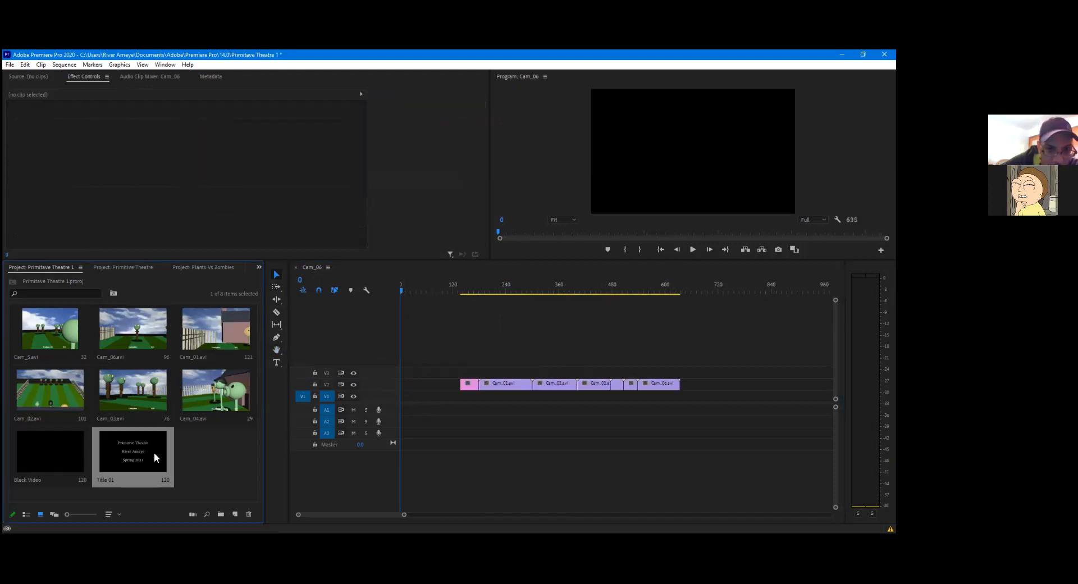
{"action": "left_click_drag", "start_coordinate": [154, 453], "coordinate": [429, 375]}
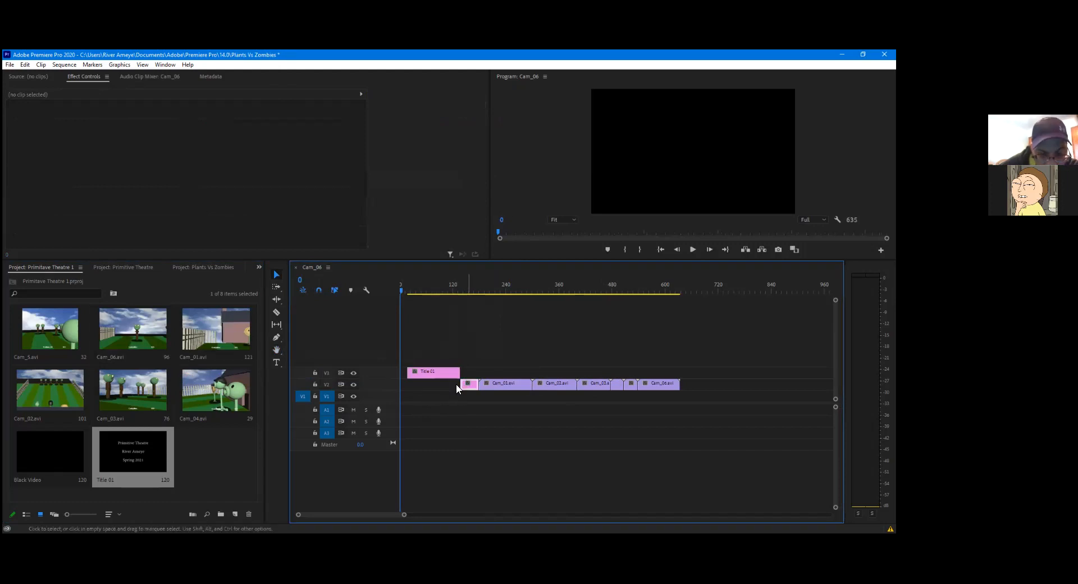
Rearrange V2 so Black Video starts the timeline, followed without gaps by Title 01 and the Cam clips
{"action": "left_click_drag", "start_coordinate": [468, 384], "coordinate": [433, 378]}
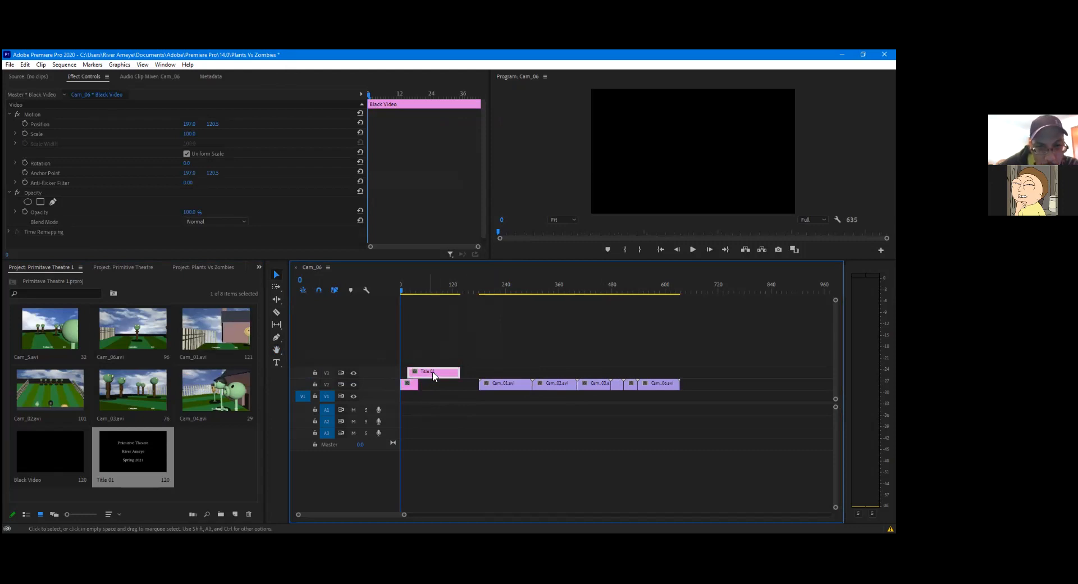
{"action": "mouse_move", "coordinate": [434, 376]}
{"action": "left_mouse_down"}
{"action": "mouse_move", "coordinate": [453, 388]}
{"action": "mouse_move", "coordinate": [430, 385]}
{"action": "left_mouse_up"}
{"action": "left_click", "coordinate": [438, 386]}
{"action": "left_click_drag", "start_coordinate": [480, 401], "coordinate": [652, 388]}
{"action": "left_click", "coordinate": [438, 386]}
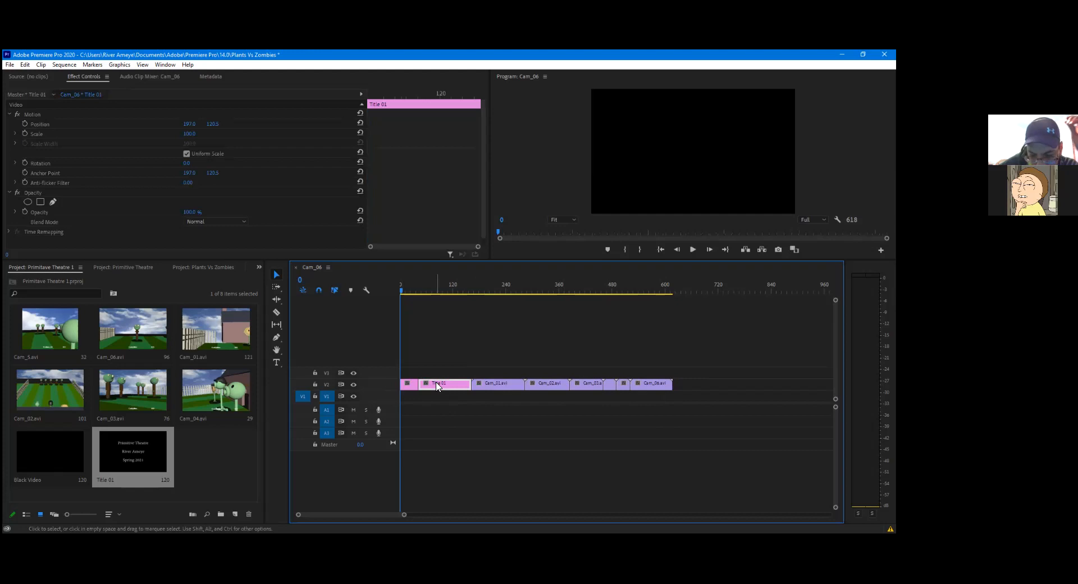
Play the sequence from its opening frames into the title card and stop playback
{"action": "left_click", "coordinate": [709, 249]}
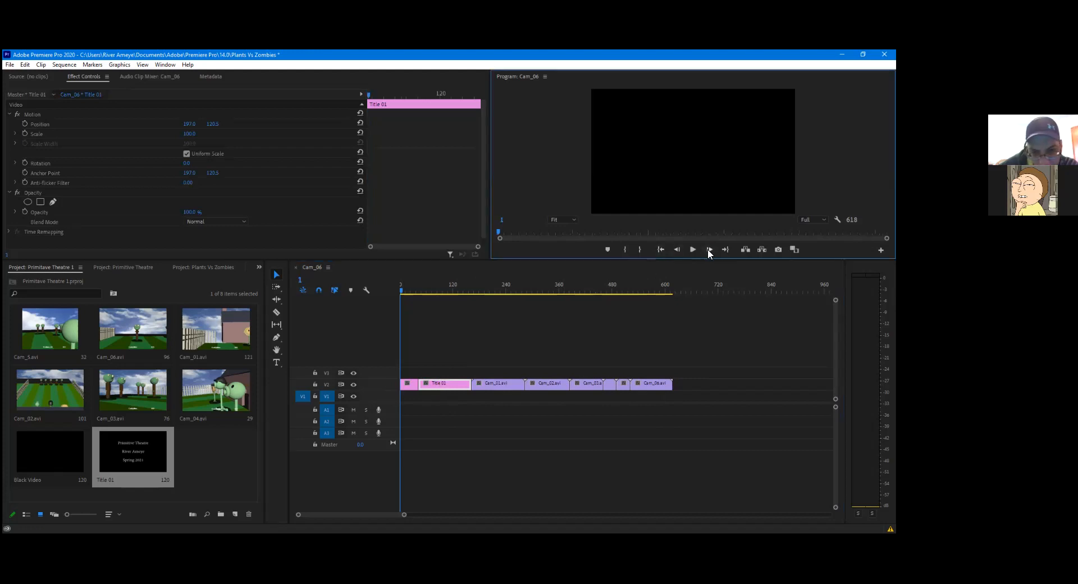
{"action": "left_click", "coordinate": [697, 250]}
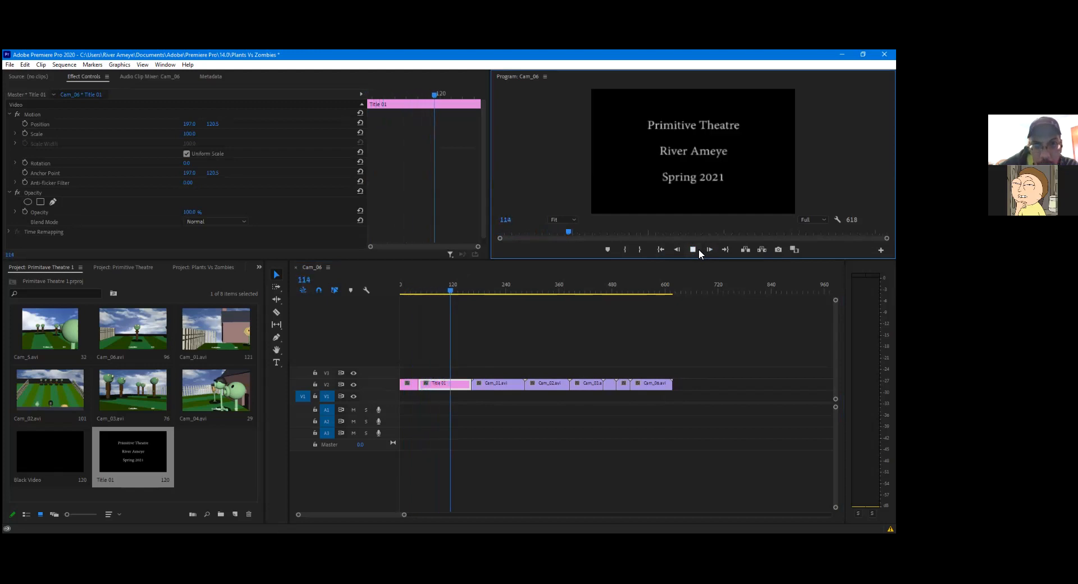
{"action": "left_click", "coordinate": [694, 251]}
Shorten Title 01 by about 32 frames with the Cam clips closed up behind it, and play the sequence from the start
{"action": "left_click_drag", "start_coordinate": [470, 385], "coordinate": [634, 388]}
{"action": "left_click_drag", "start_coordinate": [454, 288], "coordinate": [398, 288]}
{"action": "left_click", "coordinate": [693, 249]}
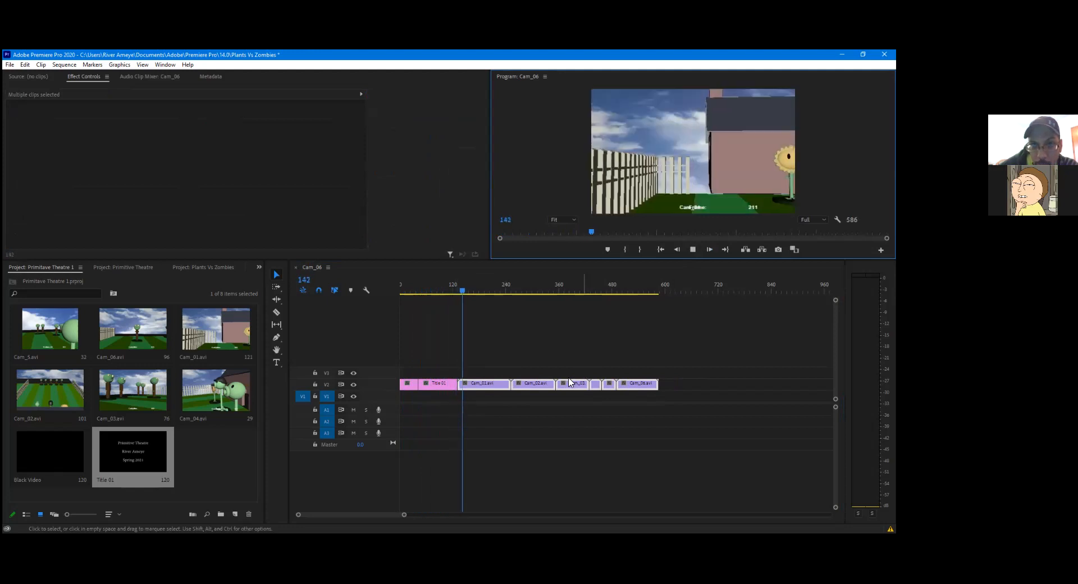
{"action": "left_click", "coordinate": [515, 419]}
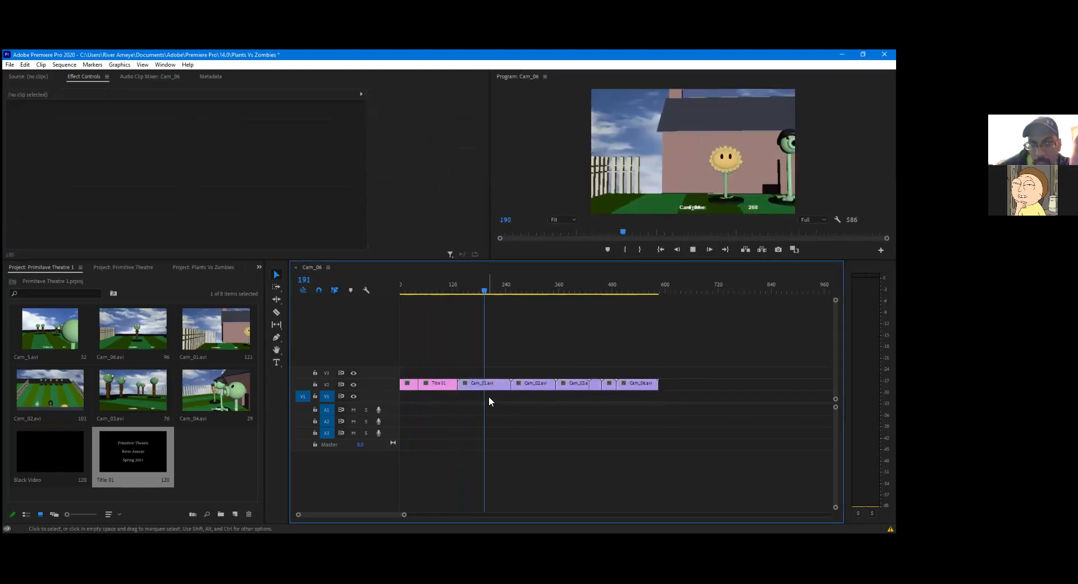
Shift all the Cam clips about 20 frames later and extend the end of Title 01 to meet Cam_01.avi
{"action": "left_click_drag", "start_coordinate": [471, 400], "coordinate": [639, 384]}
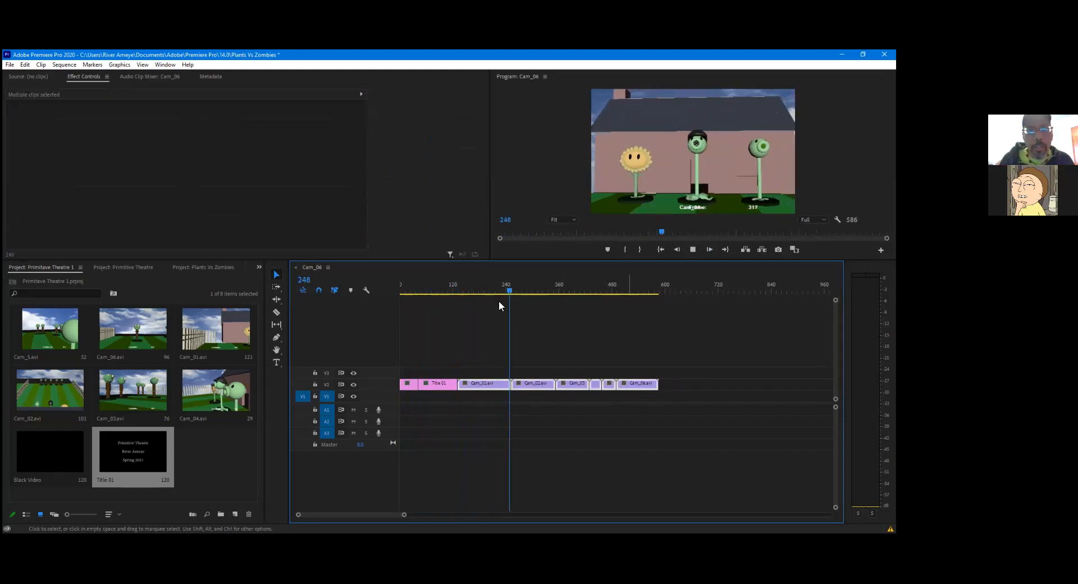
{"action": "left_click", "coordinate": [498, 303]}
{"action": "left_click_drag", "start_coordinate": [460, 383], "coordinate": [461, 384]}
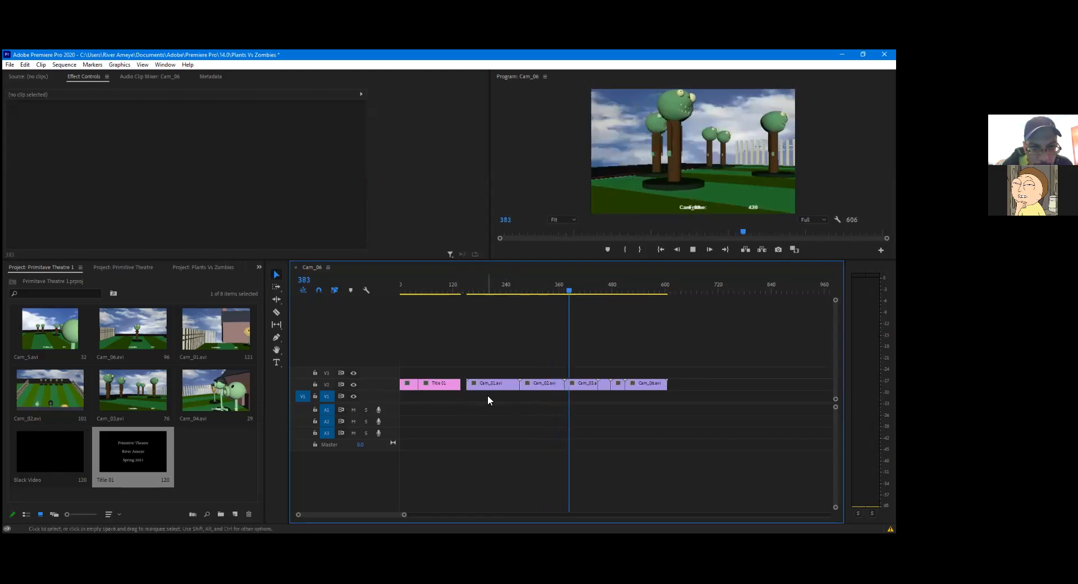
{"action": "left_click_drag", "start_coordinate": [460, 383], "coordinate": [467, 384]}
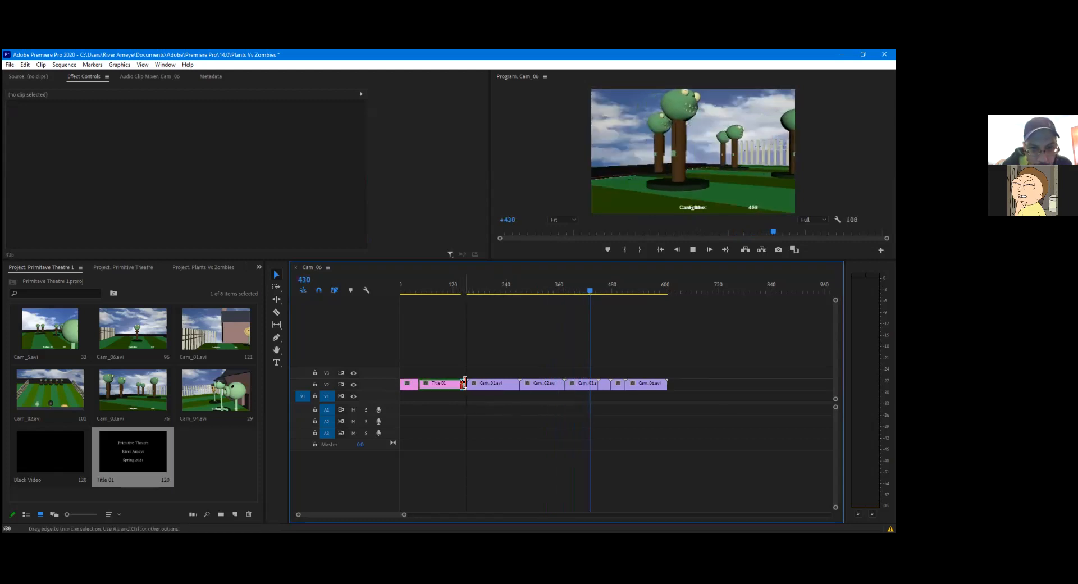
Play the retimed opening from the start of the timeline and stop within Cam_01.avi
{"action": "left_click_drag", "start_coordinate": [599, 287], "coordinate": [368, 293]}
{"action": "left_click", "coordinate": [691, 251]}
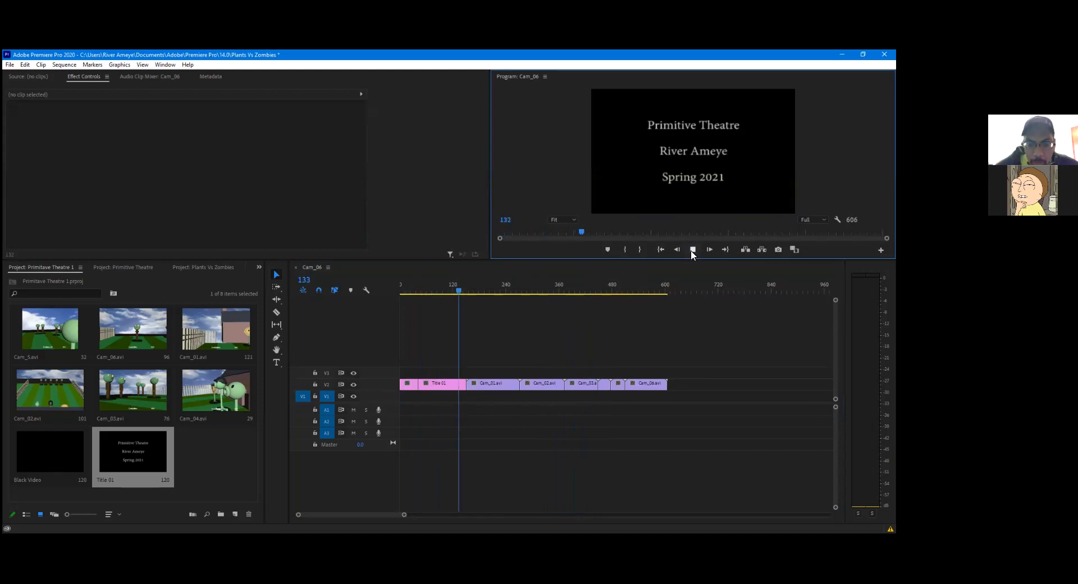
{"action": "left_click", "coordinate": [693, 249]}
Try the Dissolve blend mode on Title 01 with a playback check from the sequence start, and undo the change
{"action": "left_click", "coordinate": [438, 386]}
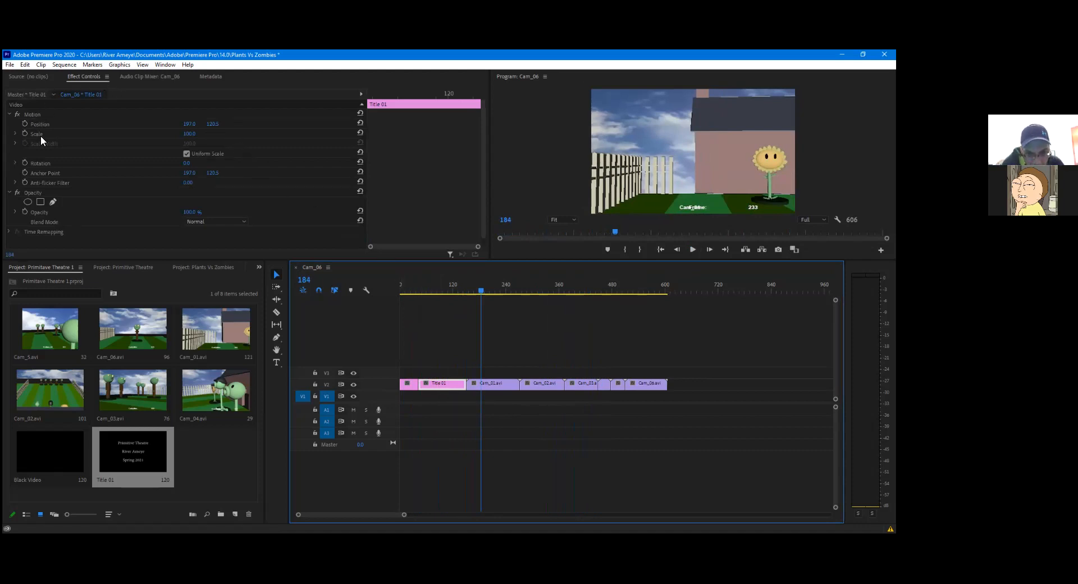
{"action": "left_click", "coordinate": [204, 223]}
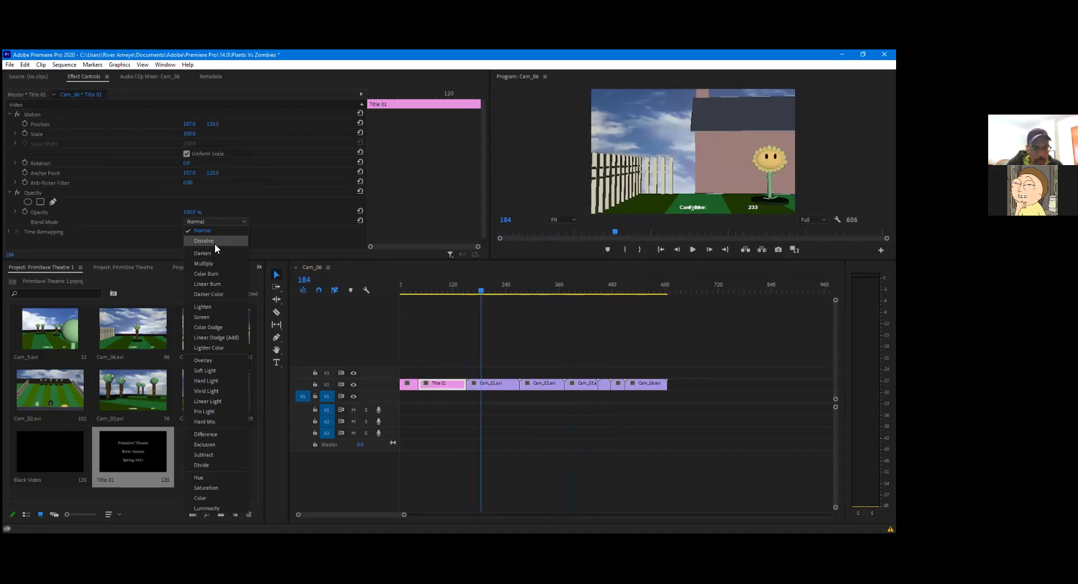
{"action": "left_click", "coordinate": [214, 241]}
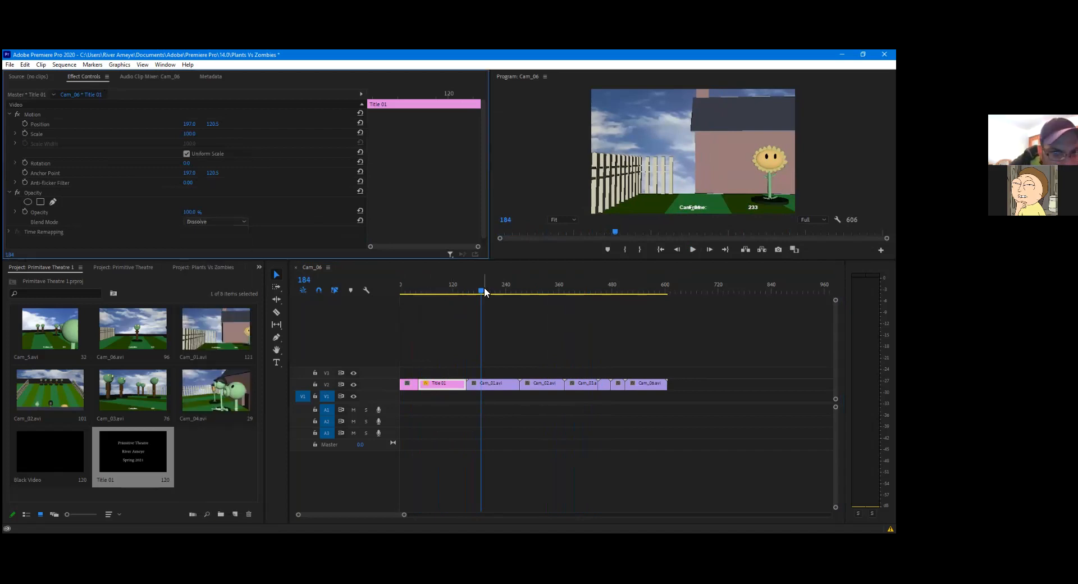
{"action": "left_click_drag", "start_coordinate": [484, 287], "coordinate": [387, 284]}
{"action": "left_click", "coordinate": [696, 251]}
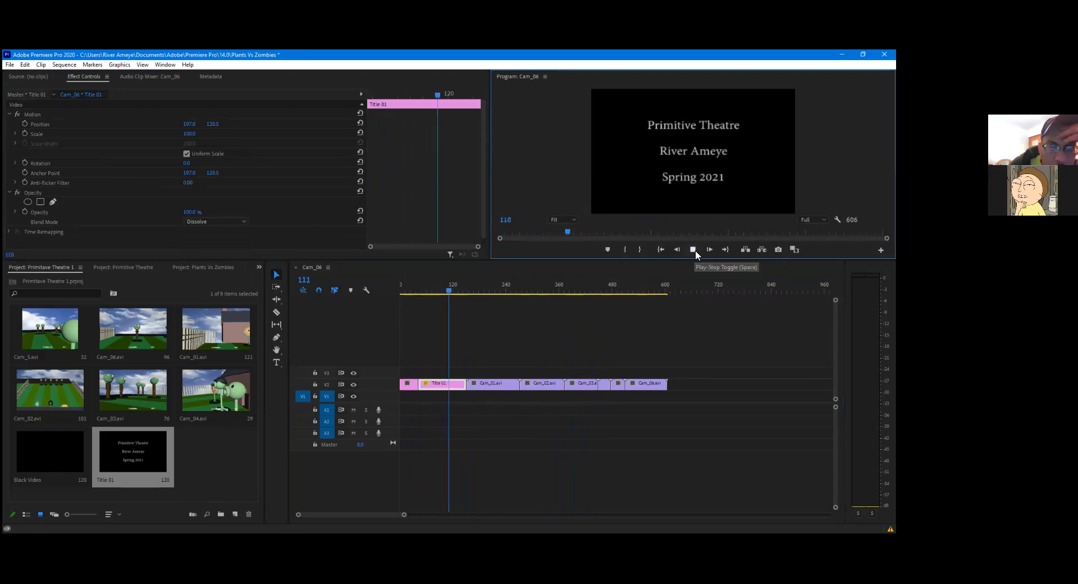
{"action": "left_click", "coordinate": [695, 250]}
{"action": "left_click", "coordinate": [25, 64]}
{"action": "left_click", "coordinate": [34, 74]}
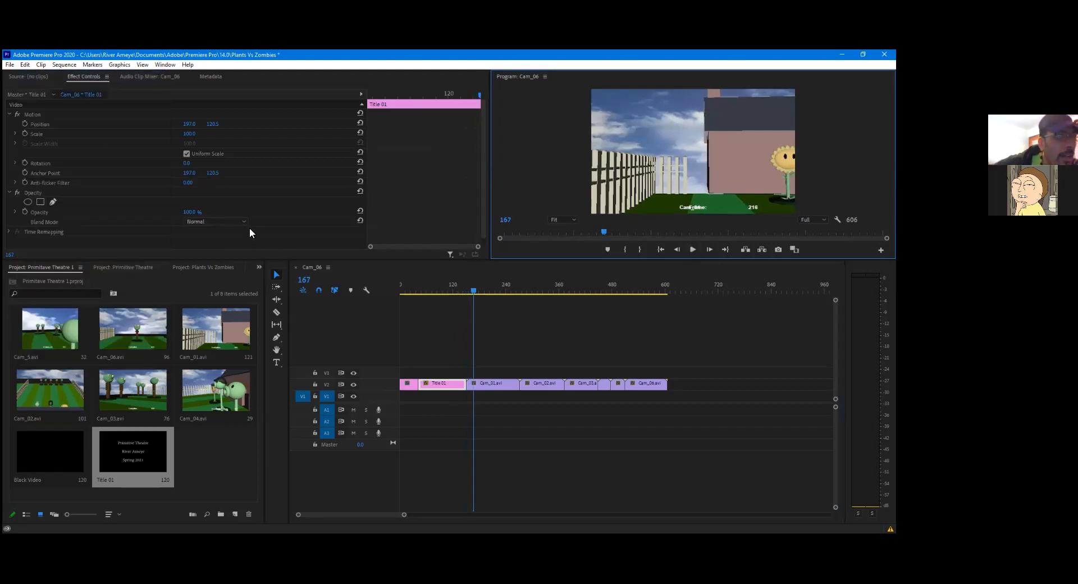
Move the playhead back to frame 77 within Title 01
{"action": "scroll", "coordinate": [255, 231], "scroll_direction": "down", "scroll_amount": 1}
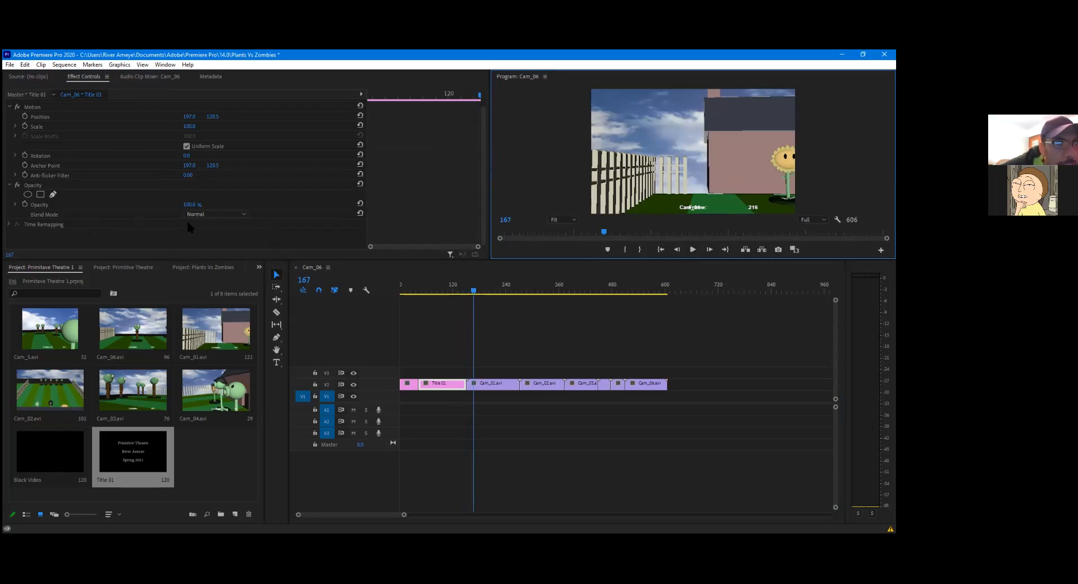
{"action": "left_click_drag", "start_coordinate": [471, 292], "coordinate": [433, 297]}
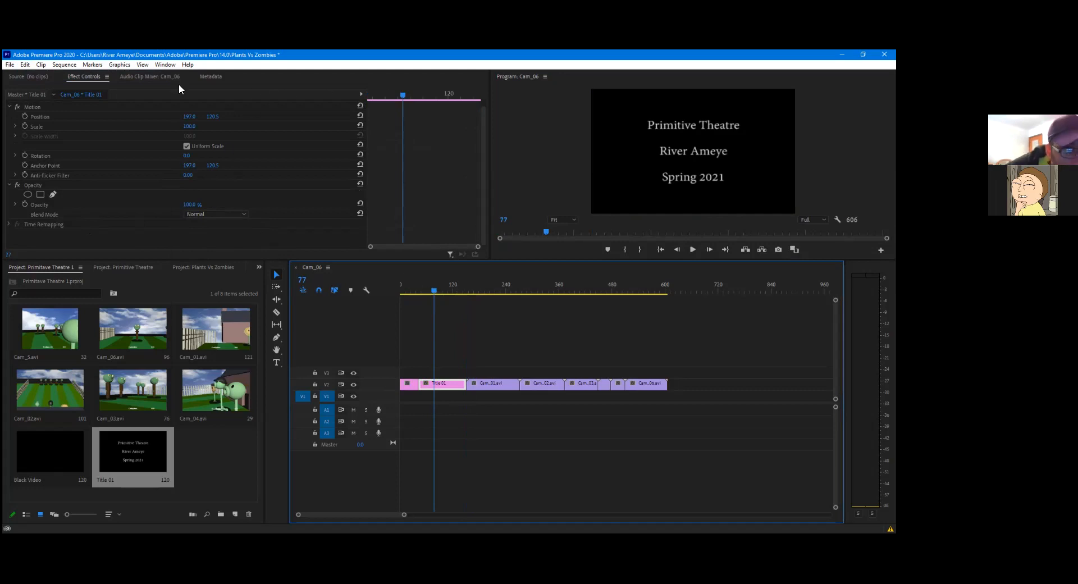
{"action": "left_click", "coordinate": [25, 65]}
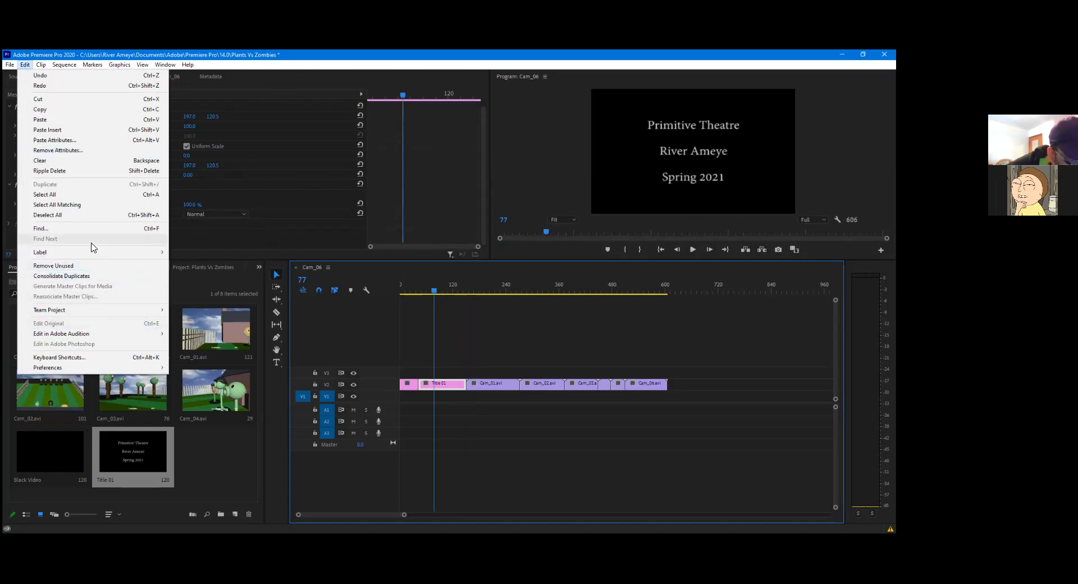
{"action": "left_click", "coordinate": [27, 66]}
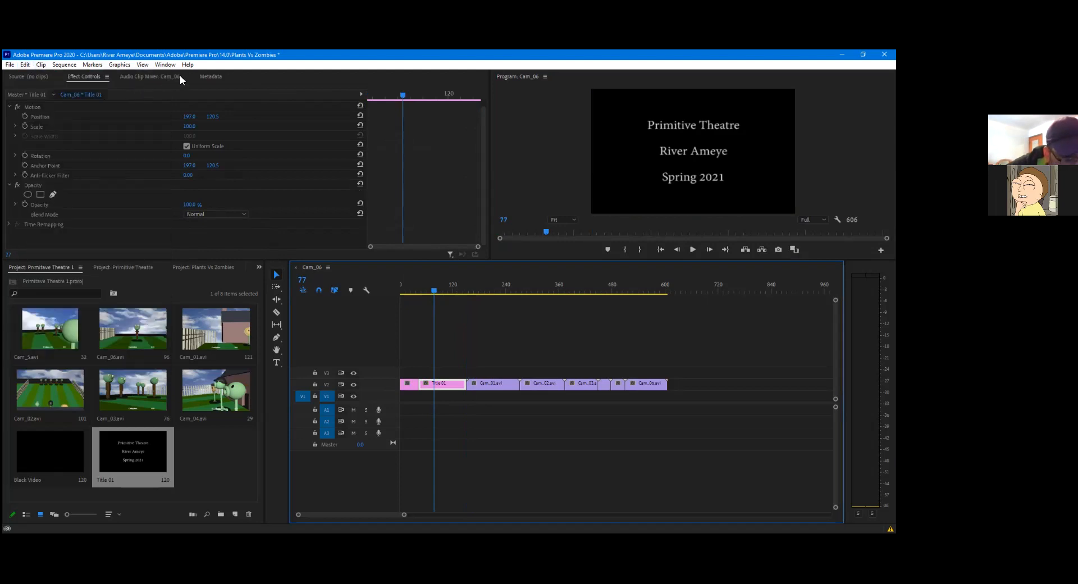
{"action": "left_click", "coordinate": [133, 267]}
{"action": "left_click", "coordinate": [54, 266]}
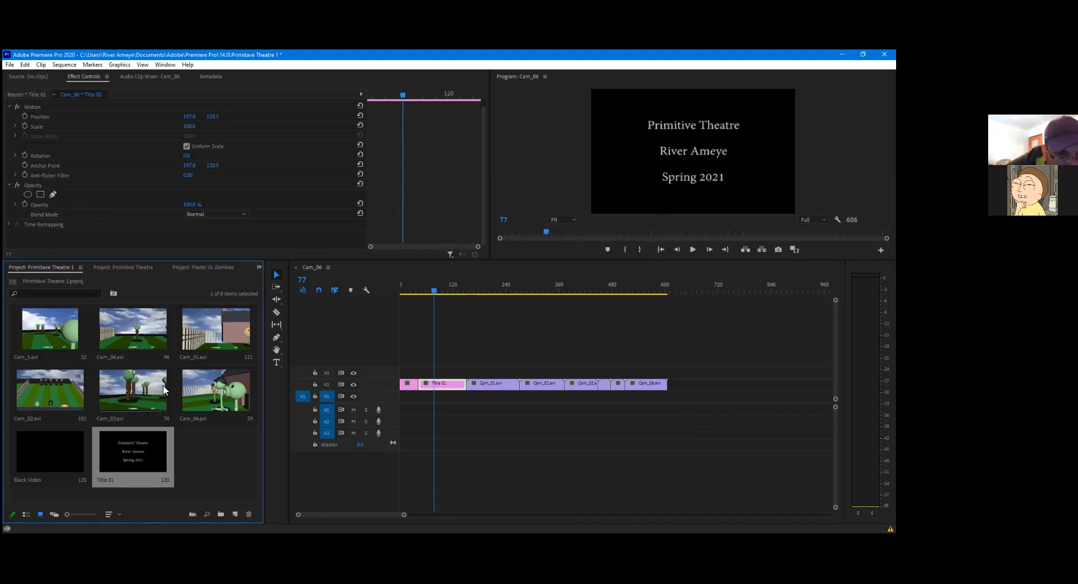
Open the effects library and look through the Transition, Transform and Video groups of the video effects for a dissolve
{"action": "left_click", "coordinate": [258, 267]}
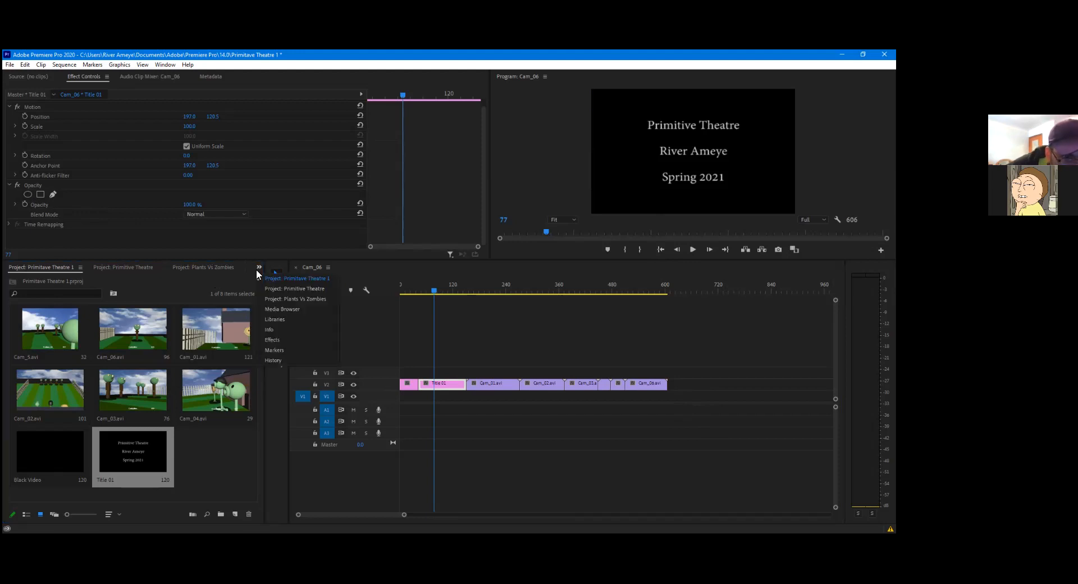
{"action": "left_click", "coordinate": [272, 339]}
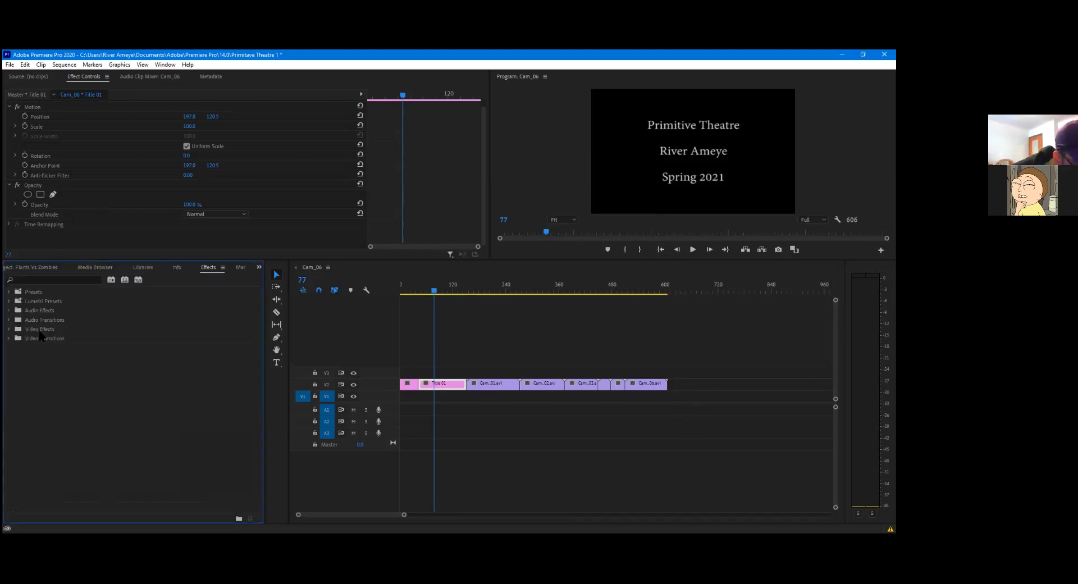
{"action": "left_click", "coordinate": [45, 329]}
{"action": "left_click", "coordinate": [10, 329]}
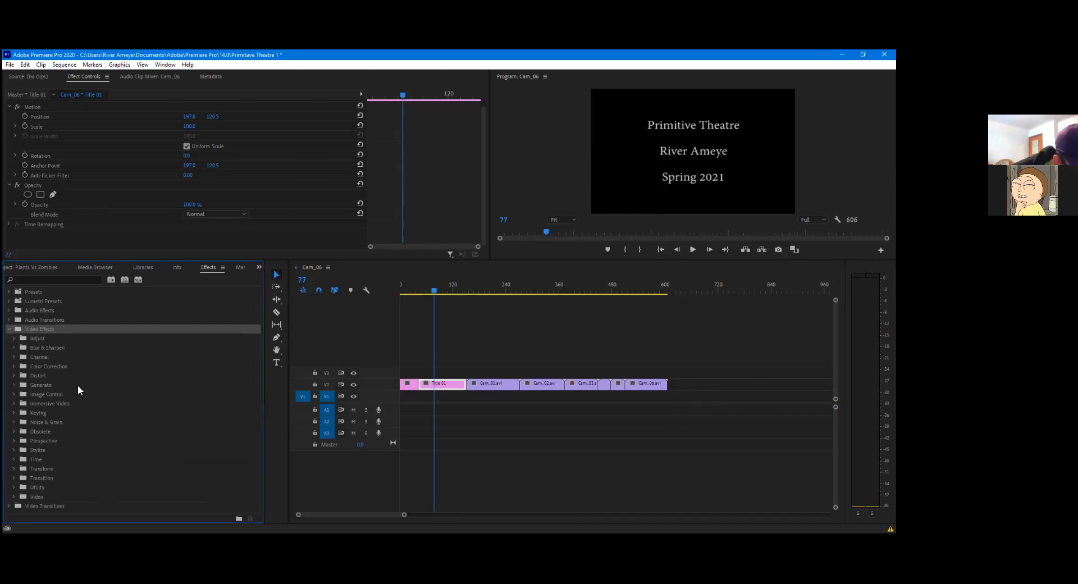
{"action": "left_click", "coordinate": [64, 478]}
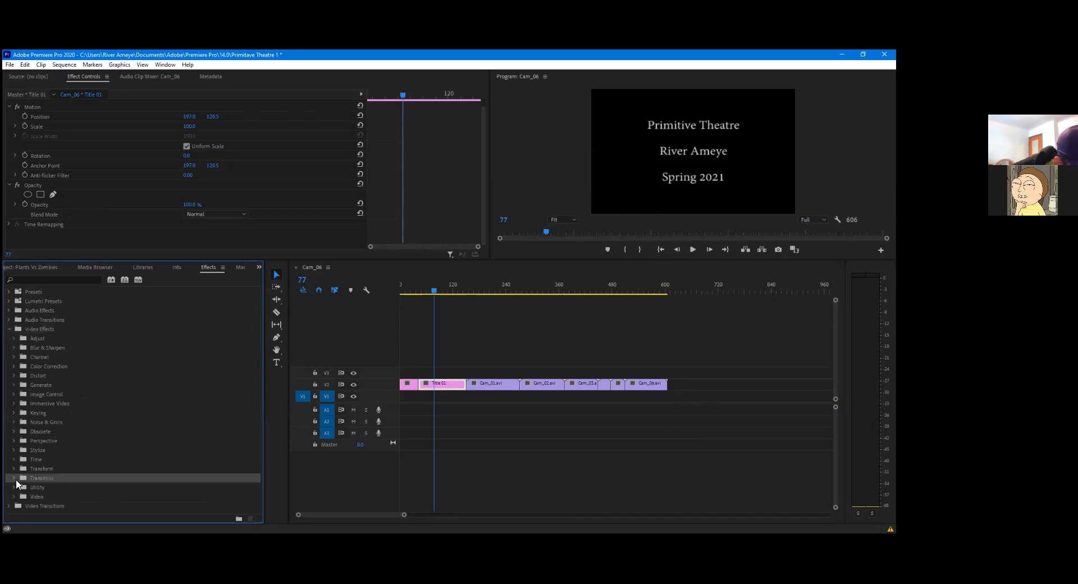
{"action": "left_click", "coordinate": [14, 478]}
{"action": "scroll", "coordinate": [69, 447], "scroll_direction": "down", "scroll_amount": 1}
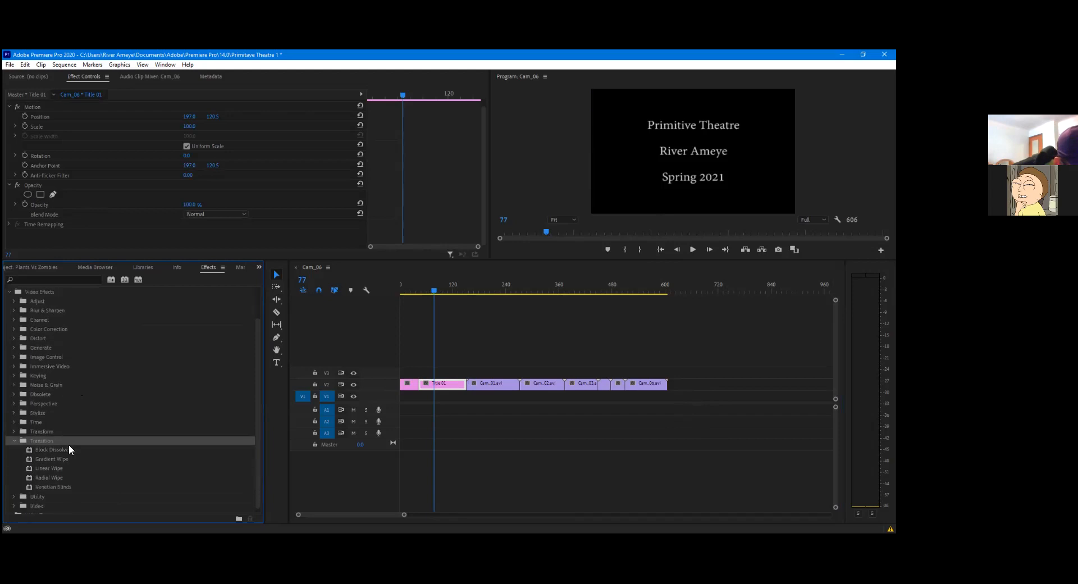
{"action": "scroll", "coordinate": [68, 444], "scroll_direction": "down", "scroll_amount": 3}
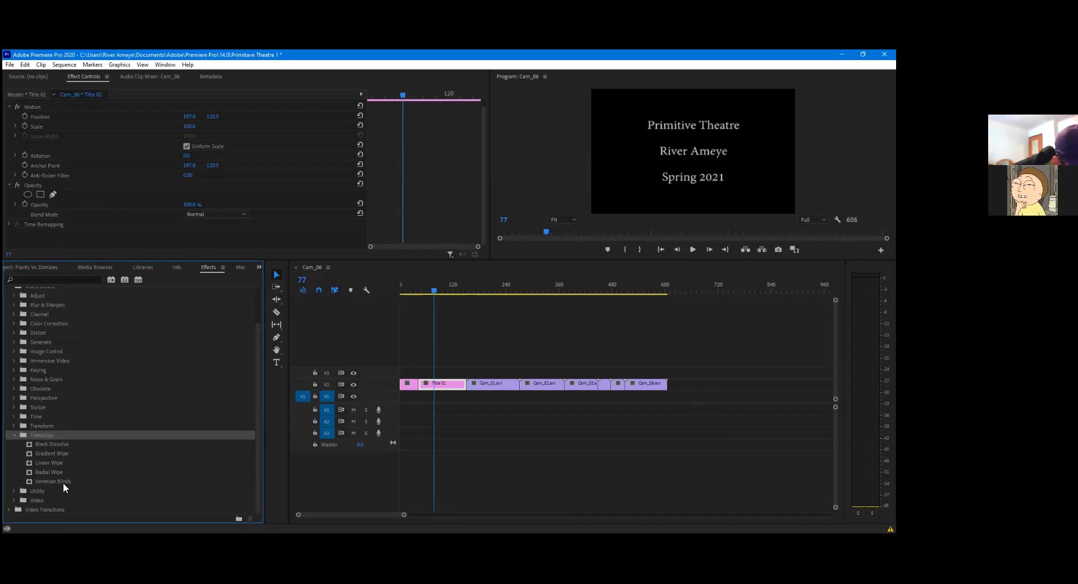
{"action": "left_click", "coordinate": [13, 426]}
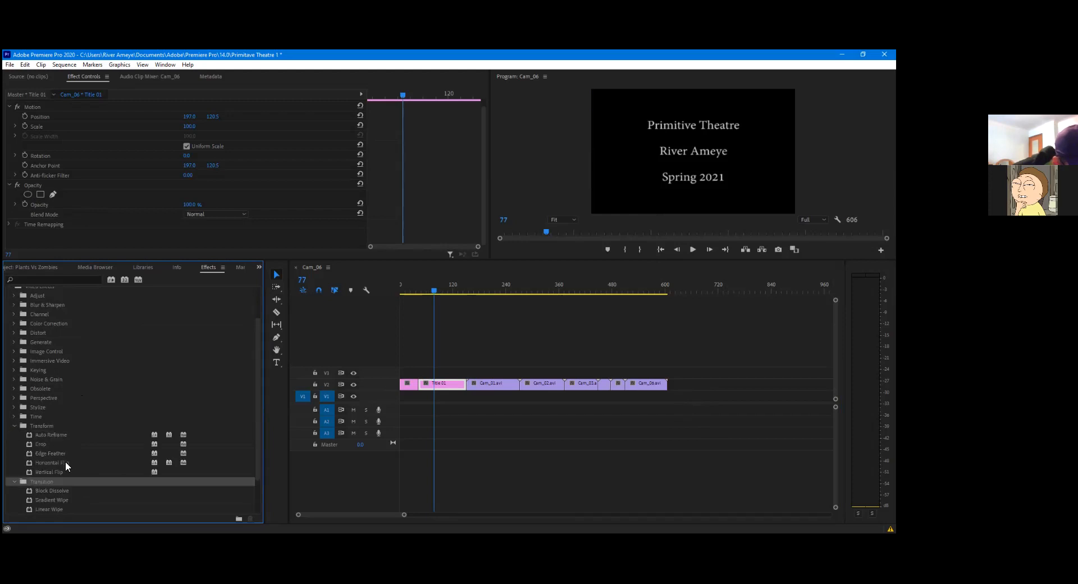
{"action": "left_click", "coordinate": [14, 426]}
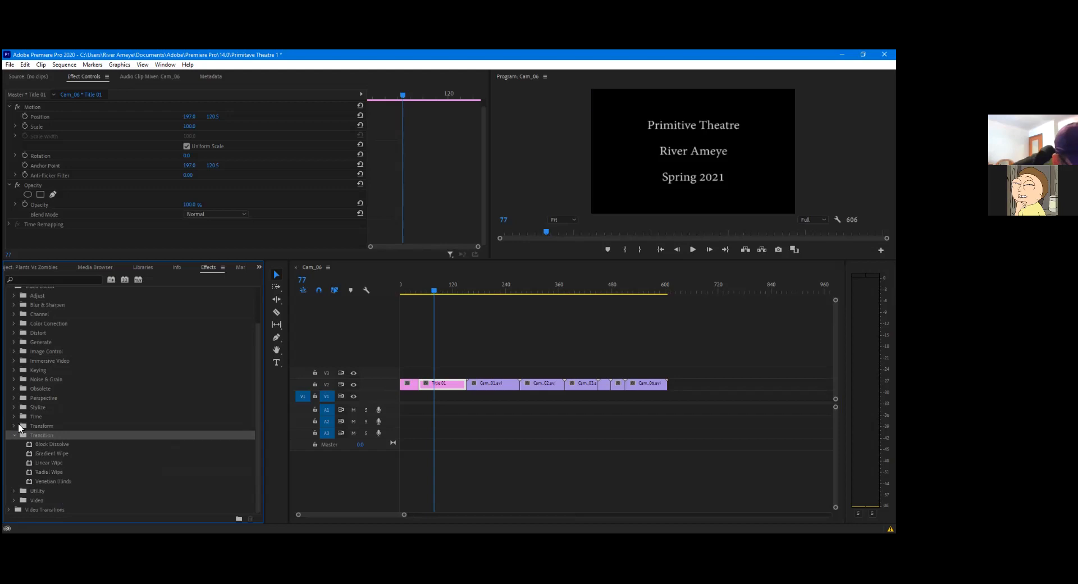
{"action": "left_click", "coordinate": [13, 501]}
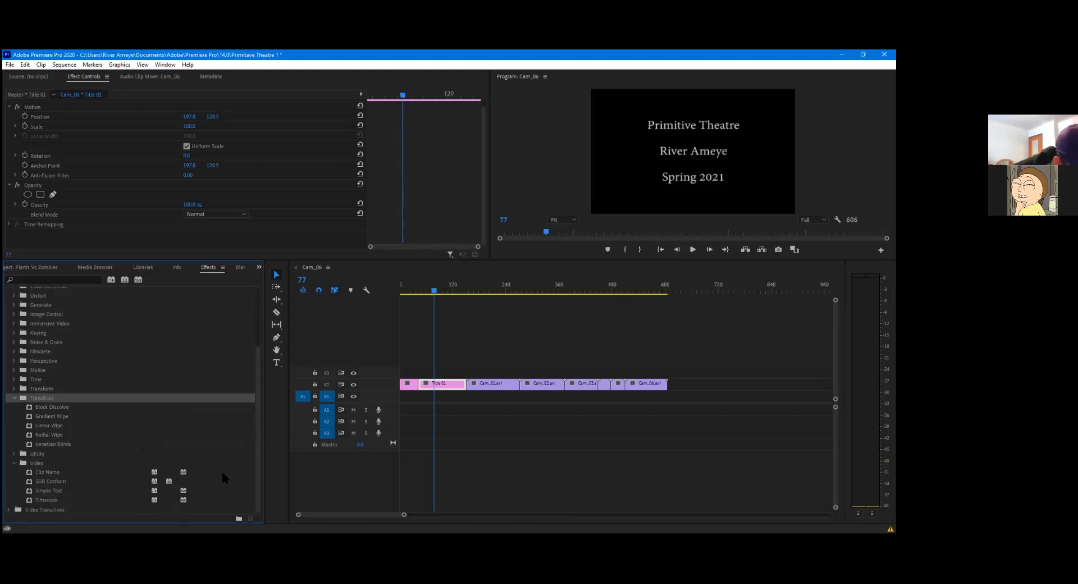
Enlarge the effects list and examine the Transform, Time and Transition video effects, including Block Dissolve
{"action": "left_click_drag", "start_coordinate": [264, 492], "coordinate": [383, 492]}
{"action": "left_click_drag", "start_coordinate": [230, 260], "coordinate": [231, 212]}
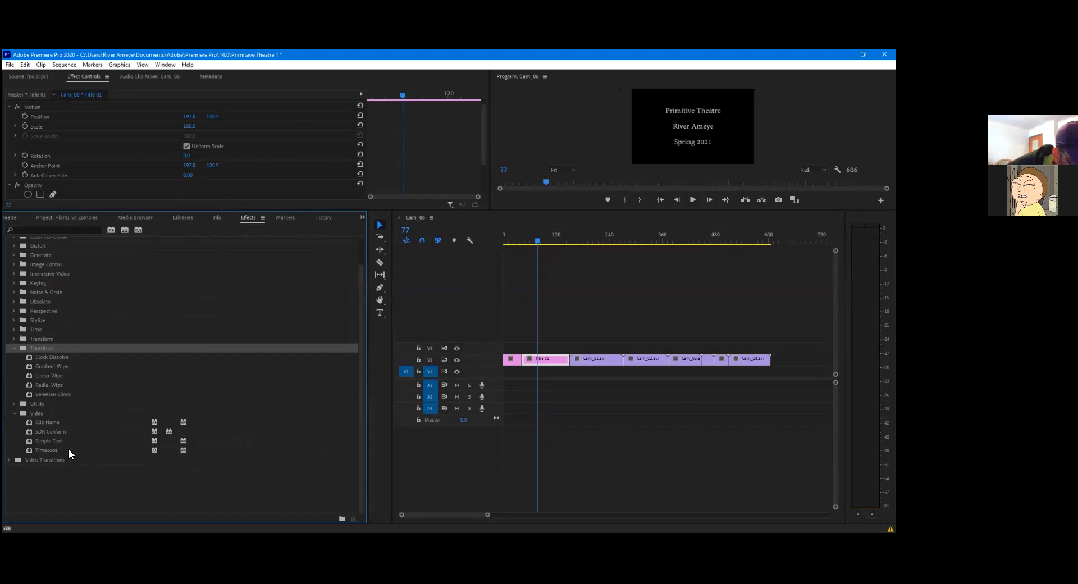
{"action": "left_click", "coordinate": [15, 349]}
{"action": "left_click", "coordinate": [14, 419]}
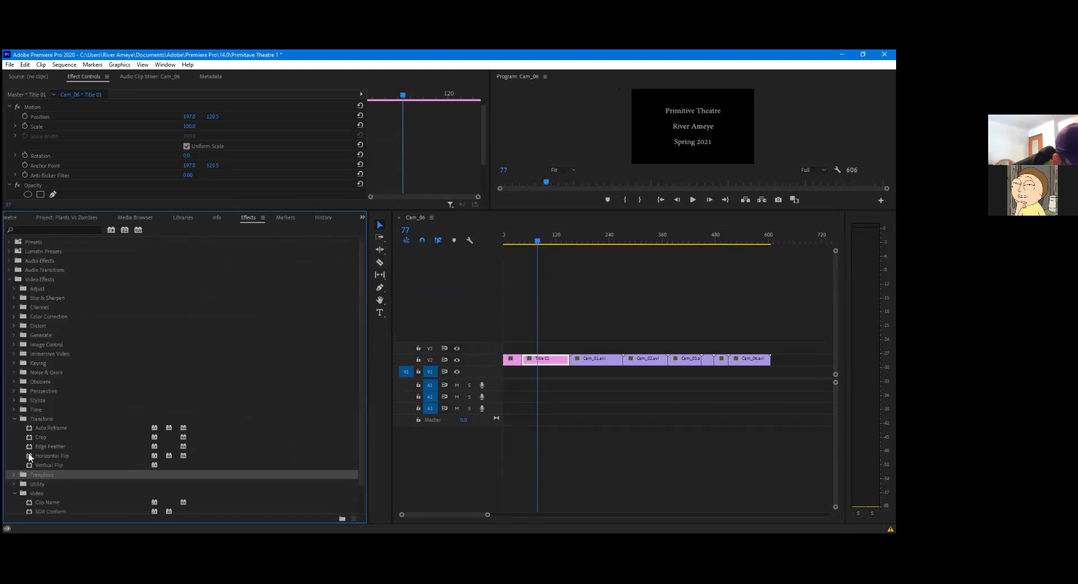
{"action": "left_click", "coordinate": [14, 410]}
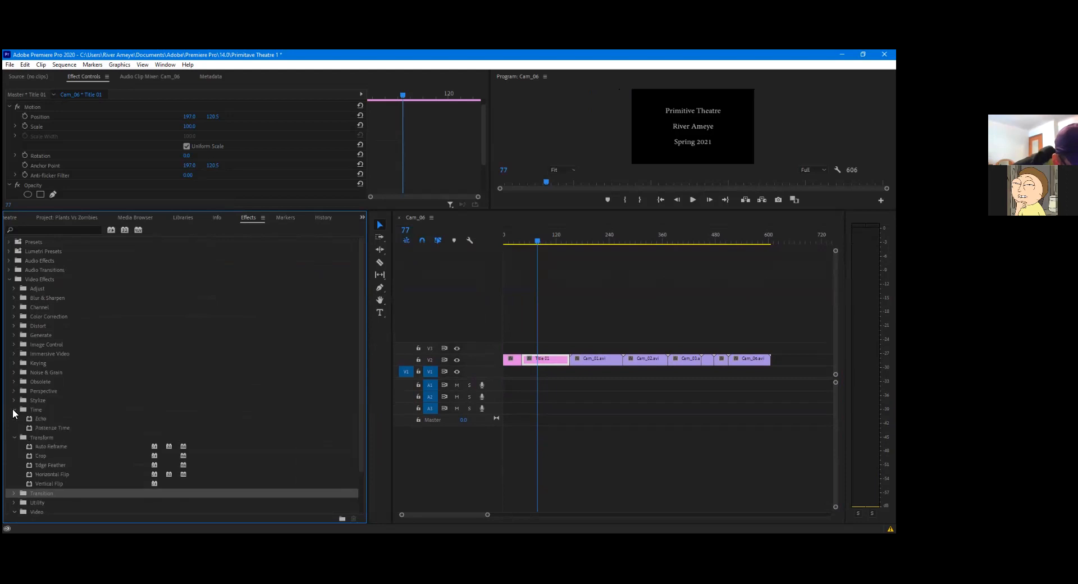
{"action": "left_click", "coordinate": [15, 410]}
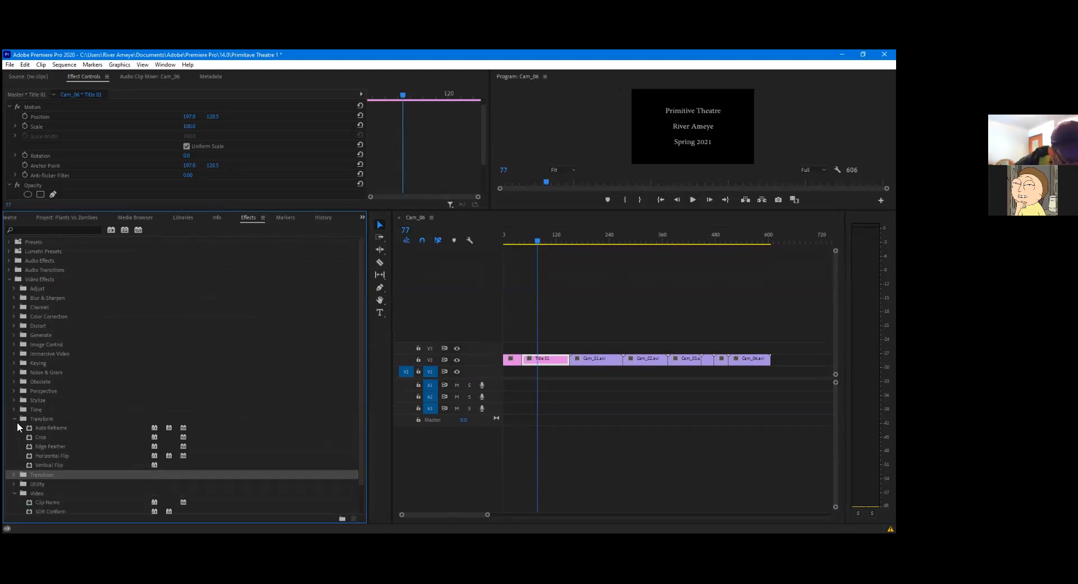
{"action": "left_click", "coordinate": [14, 475]}
{"action": "scroll", "coordinate": [39, 464], "scroll_direction": "down", "scroll_amount": 1}
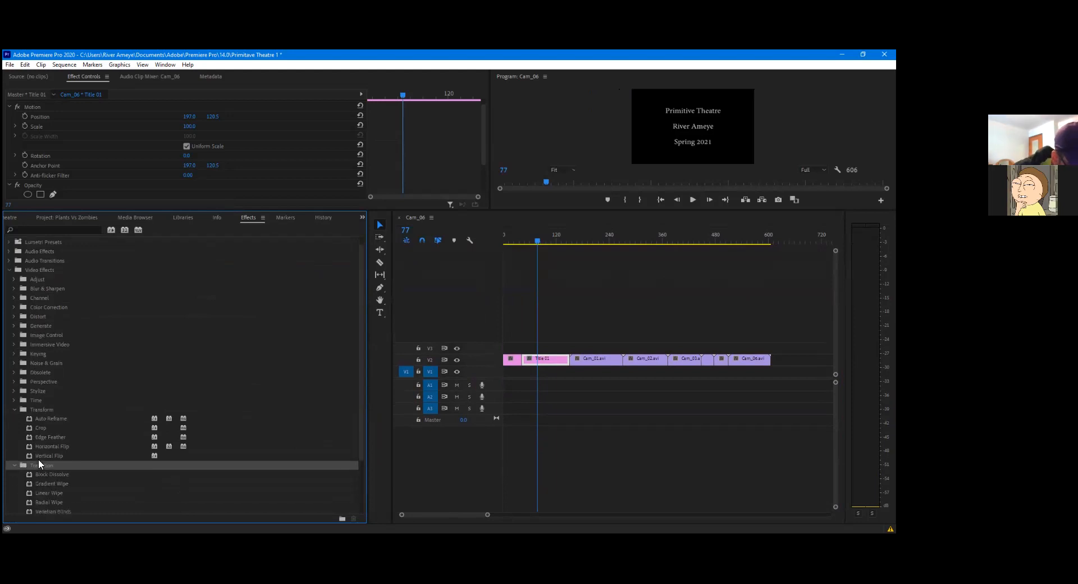
{"action": "scroll", "coordinate": [39, 464], "scroll_direction": "down", "scroll_amount": 1}
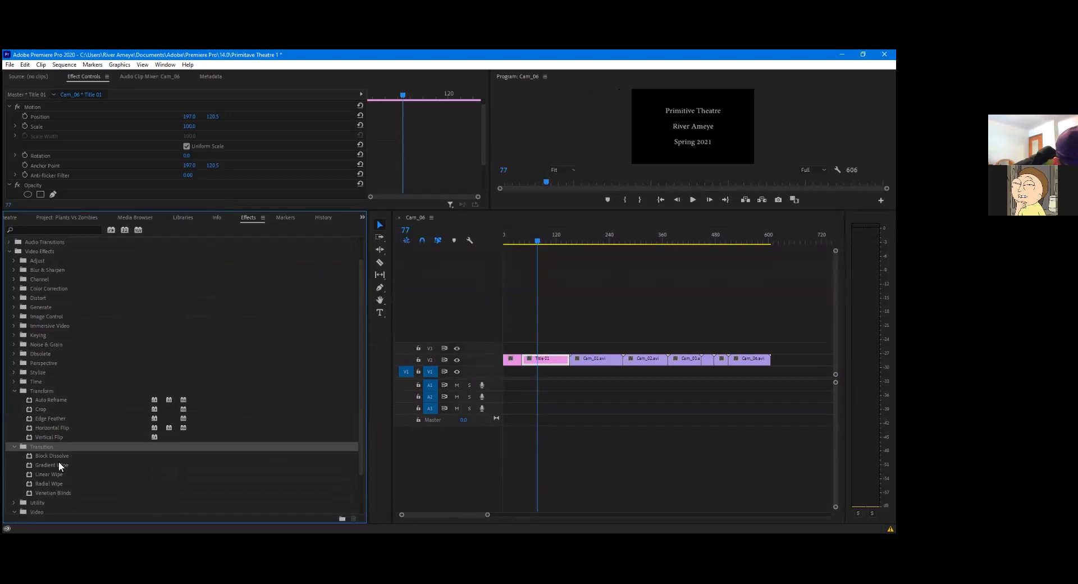
{"action": "left_click", "coordinate": [59, 455]}
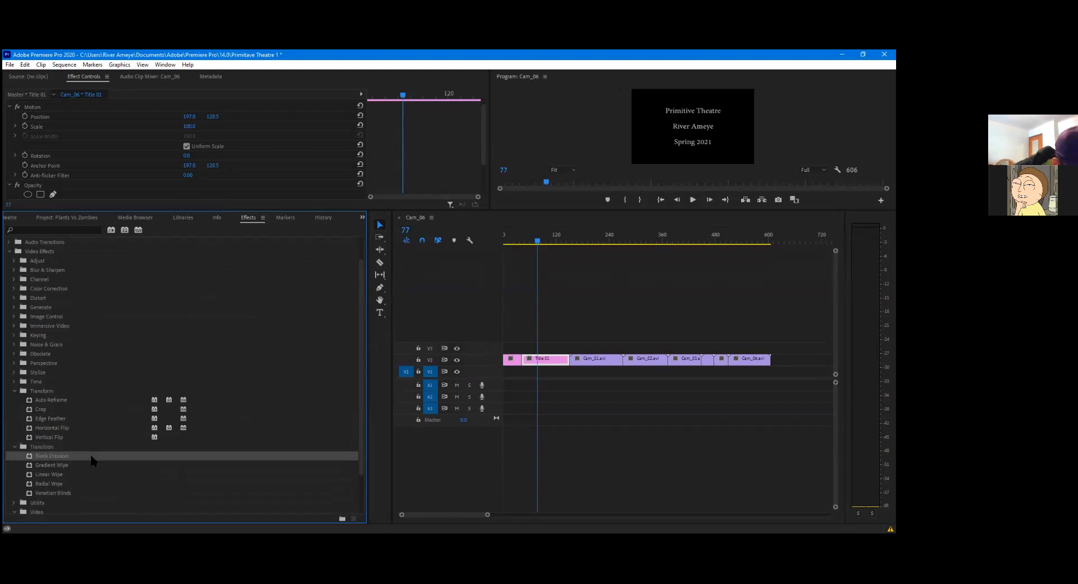
{"action": "scroll", "coordinate": [92, 461], "scroll_direction": "down", "scroll_amount": 3}
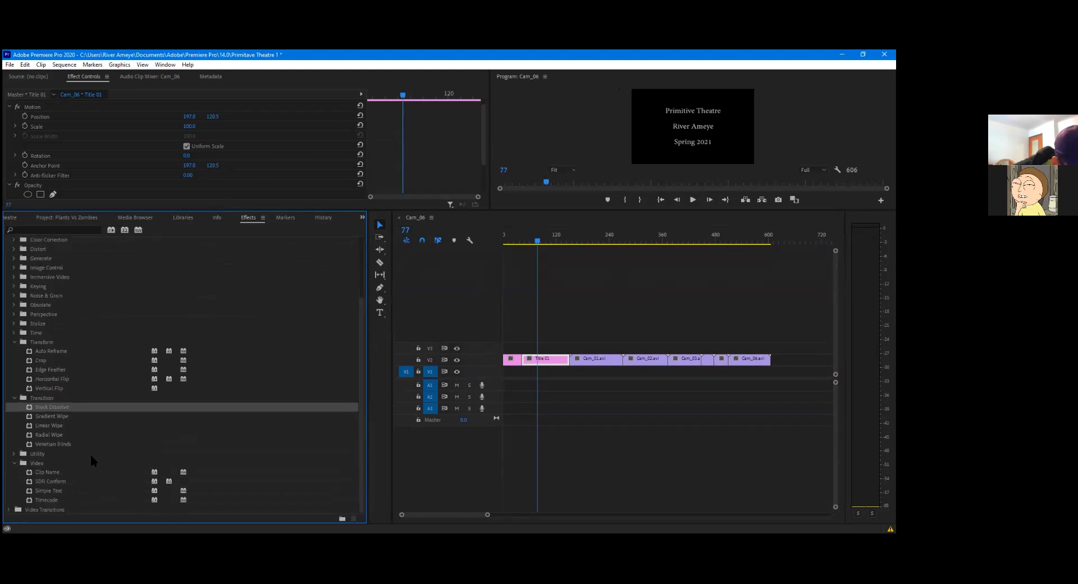
Apply the Cross Dissolve video transition at the cut between Title 01 and Cam_01.avi
{"action": "left_click", "coordinate": [10, 510]}
{"action": "scroll", "coordinate": [55, 469], "scroll_direction": "down", "scroll_amount": 5}
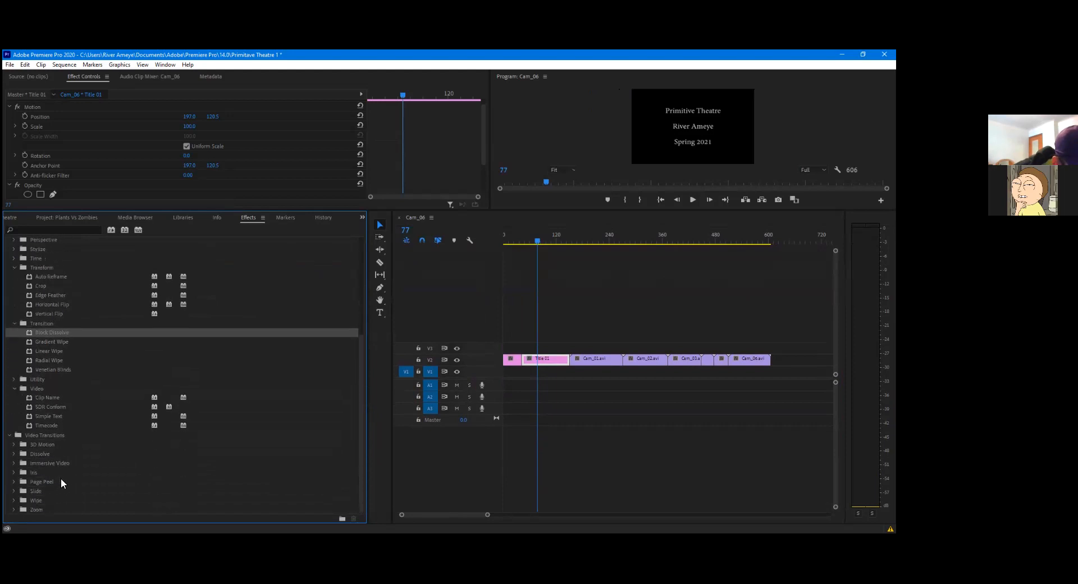
{"action": "left_click", "coordinate": [31, 453]}
{"action": "scroll", "coordinate": [52, 459], "scroll_direction": "down", "scroll_amount": 2}
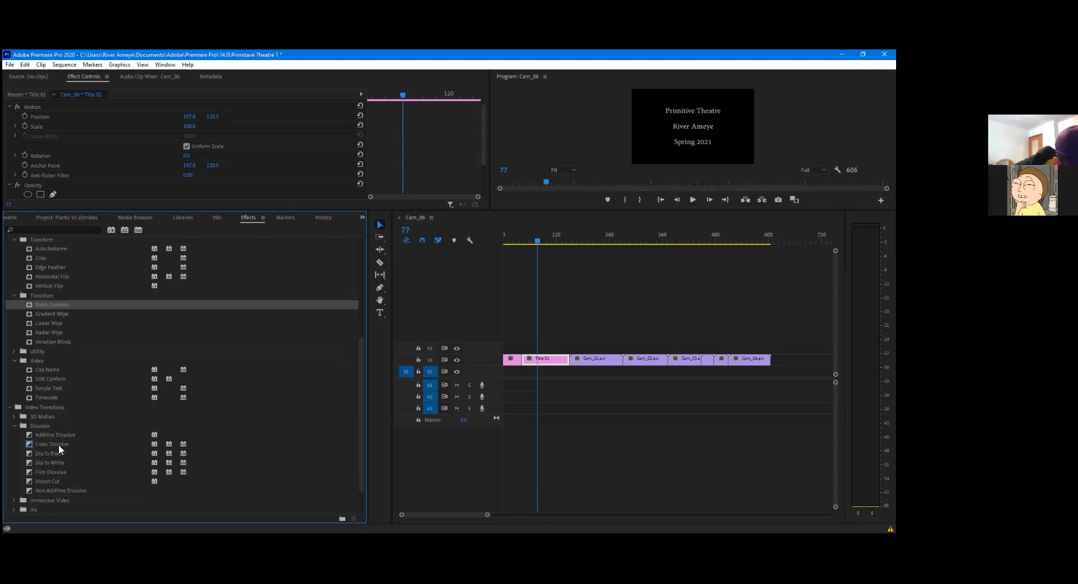
{"action": "left_click", "coordinate": [59, 444]}
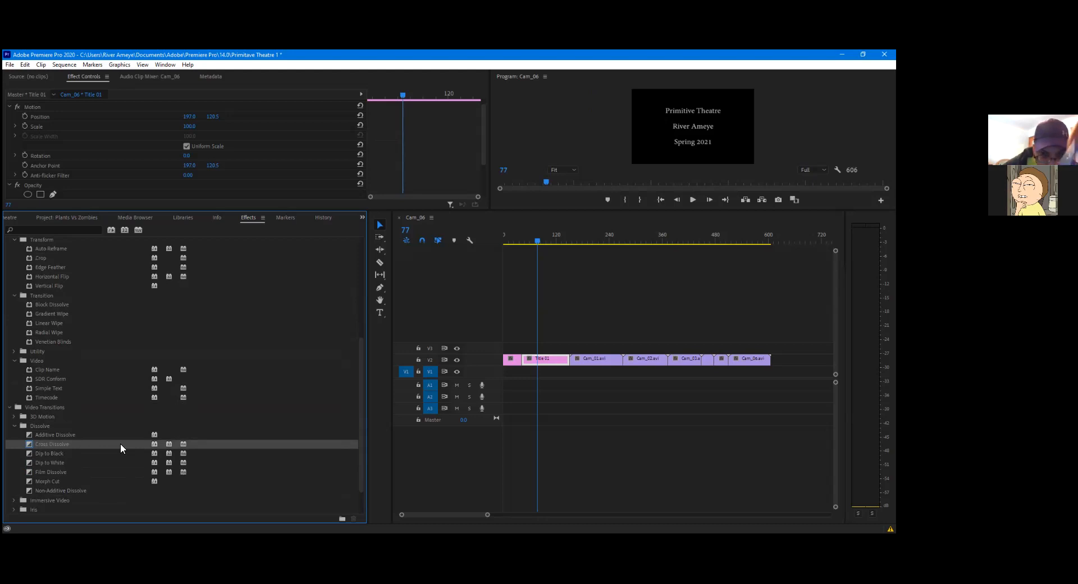
{"action": "left_click_drag", "start_coordinate": [120, 443], "coordinate": [573, 363]}
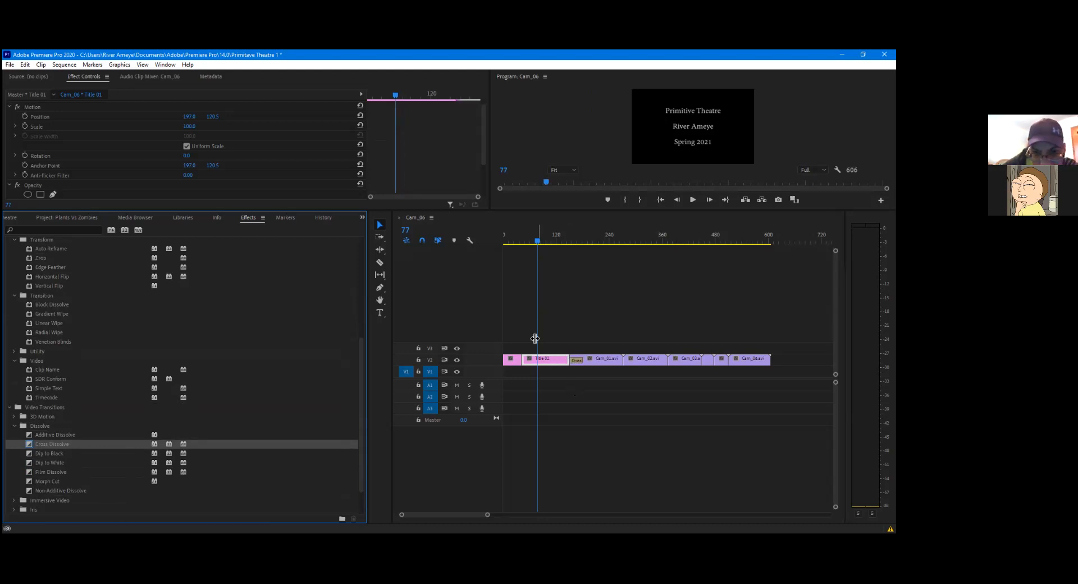
Enlarge the program preview, replay the cross dissolve from Title 01 into Cam_01.avi, and stop playback within Cam_01.avi
{"action": "left_click", "coordinate": [693, 200]}
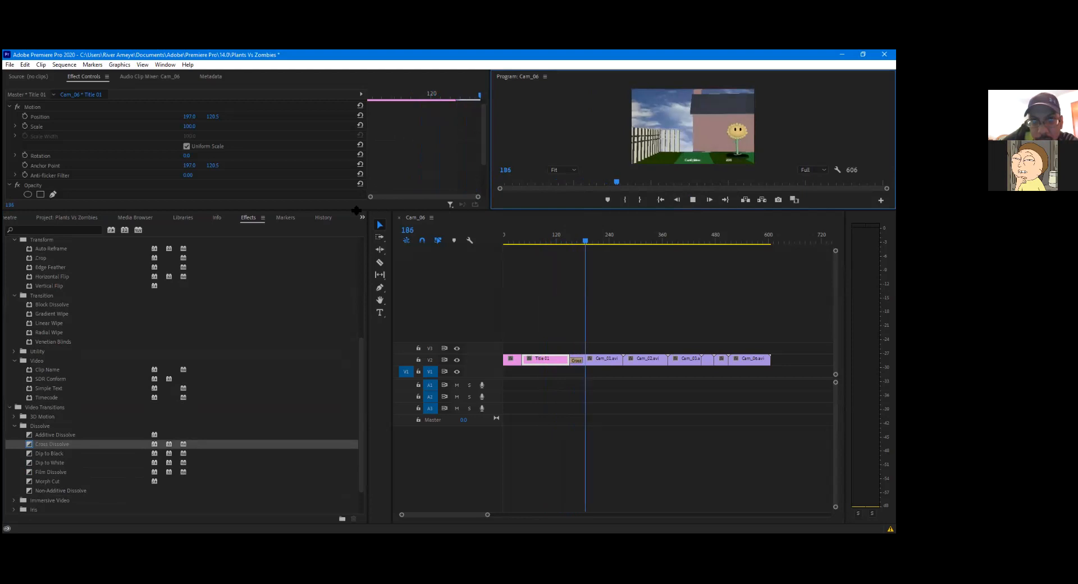
{"action": "left_click_drag", "start_coordinate": [356, 210], "coordinate": [338, 397]}
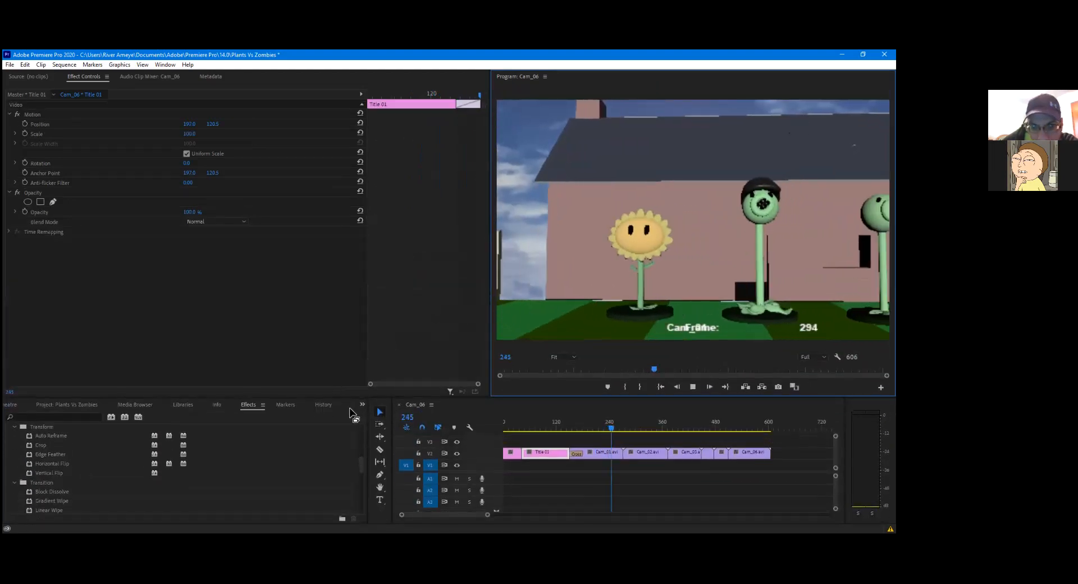
{"action": "left_click_drag", "start_coordinate": [617, 429], "coordinate": [541, 429]}
{"action": "left_click", "coordinate": [693, 386]}
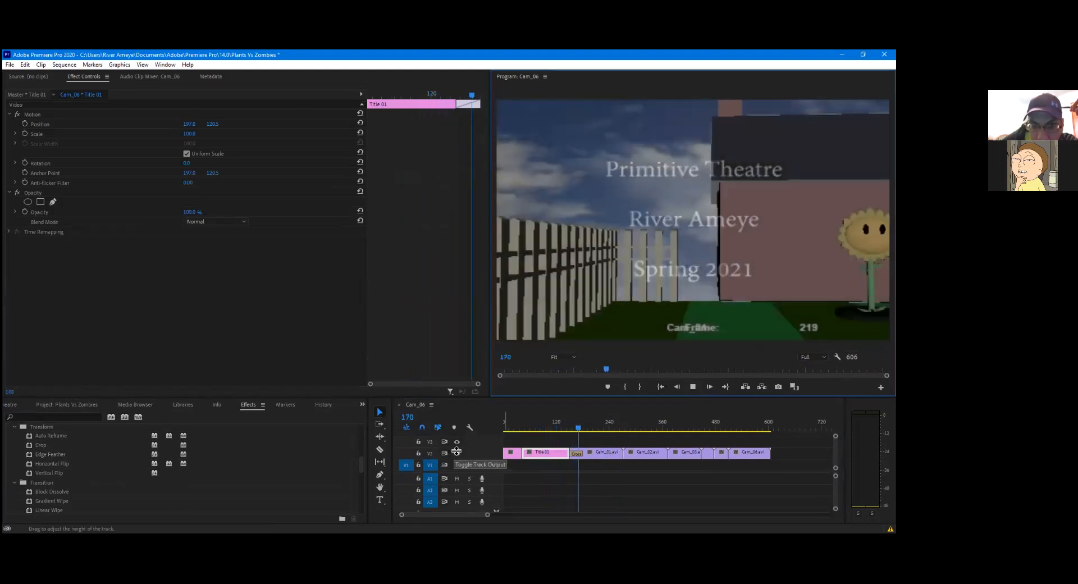
{"action": "left_click", "coordinate": [693, 387]}
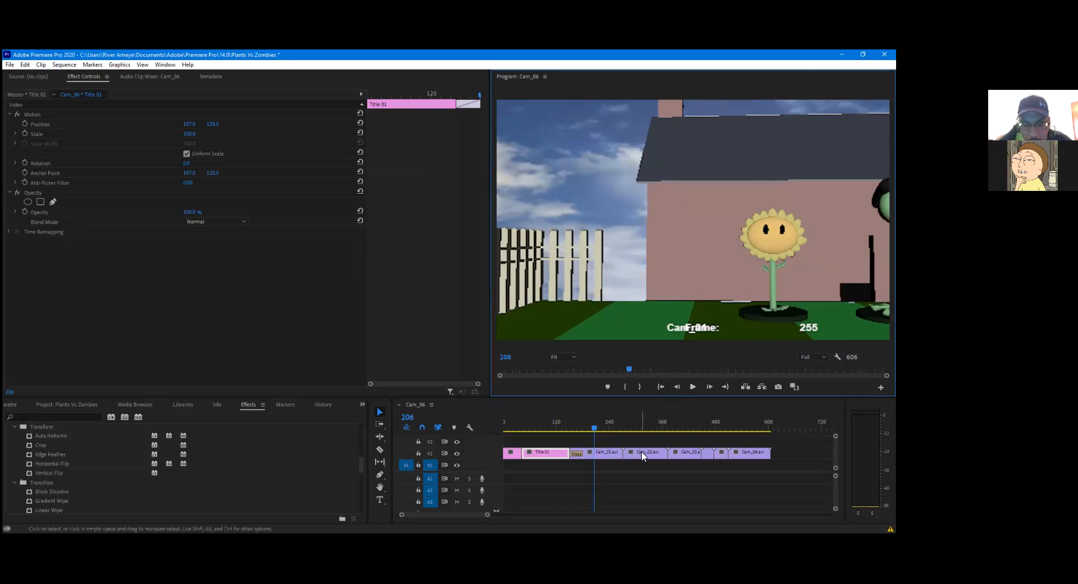
Play the sequence from the start of the cross dissolve through the last clip, and return the playhead to within Title 01
{"action": "left_click_drag", "start_coordinate": [595, 427], "coordinate": [635, 426]}
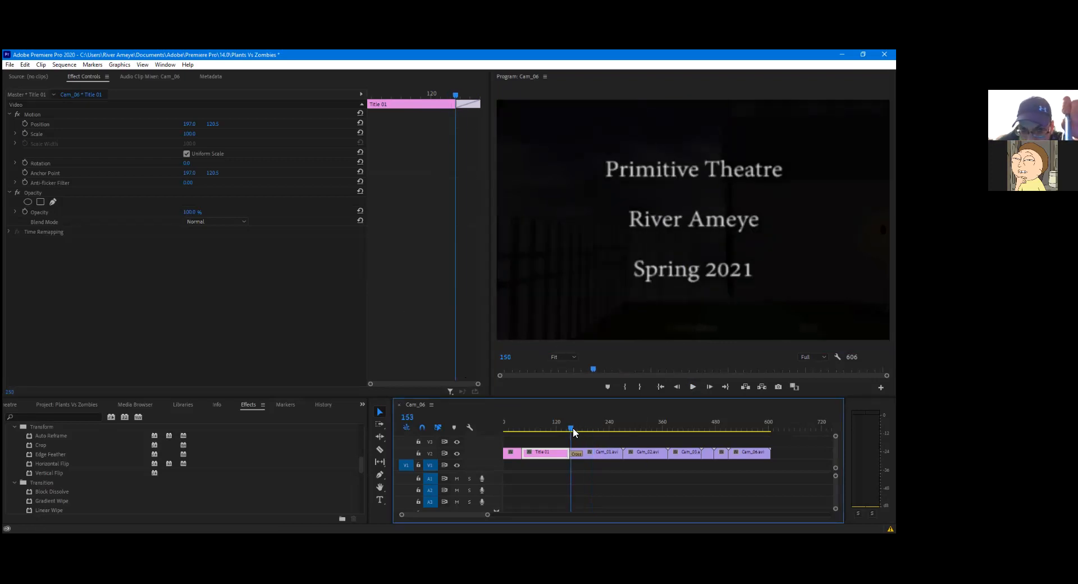
{"action": "key", "text": "space"}
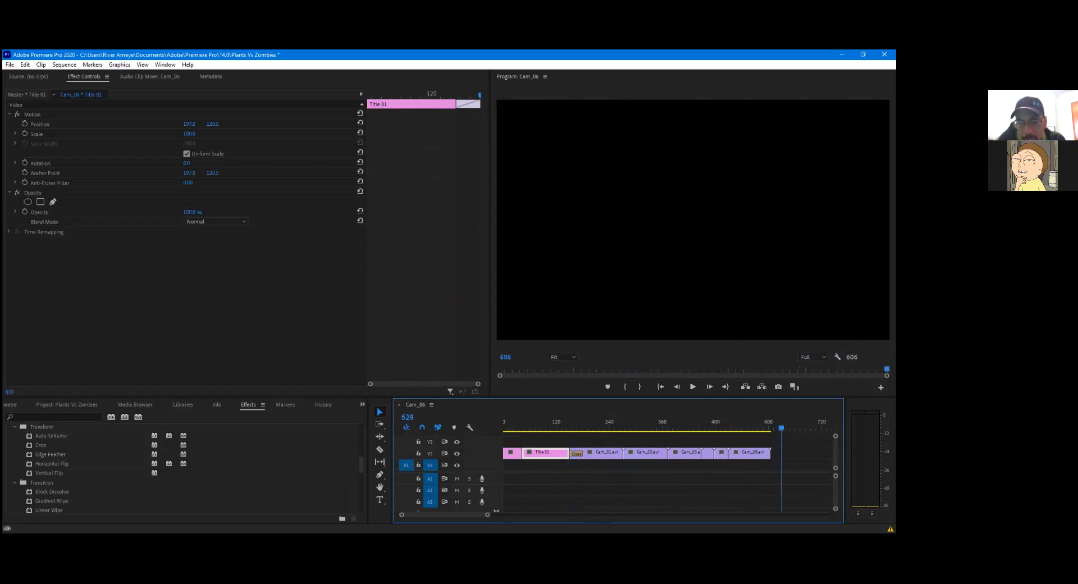
{"action": "left_click_drag", "start_coordinate": [539, 429], "coordinate": [560, 433]}
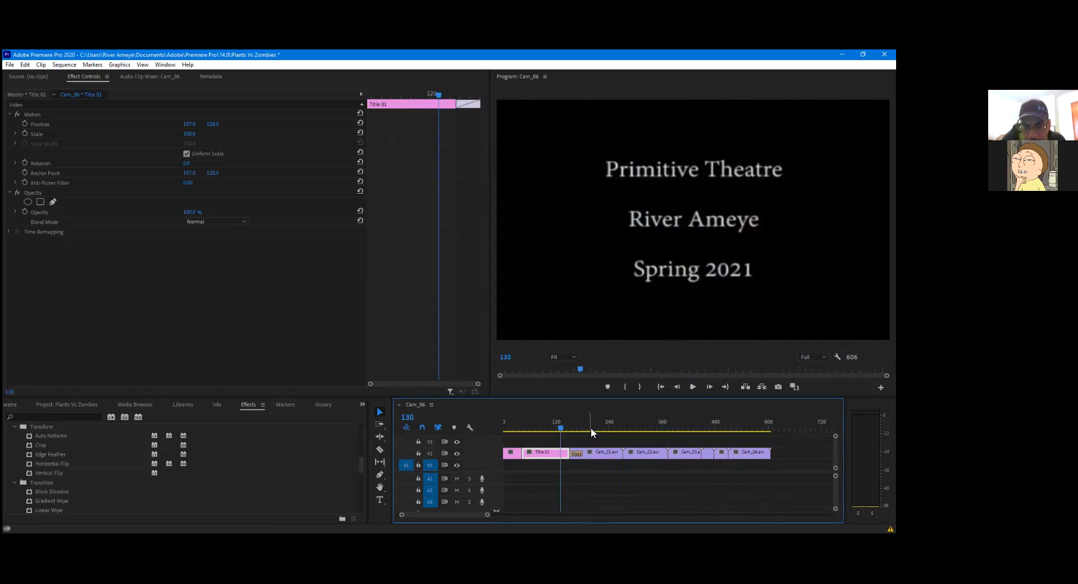
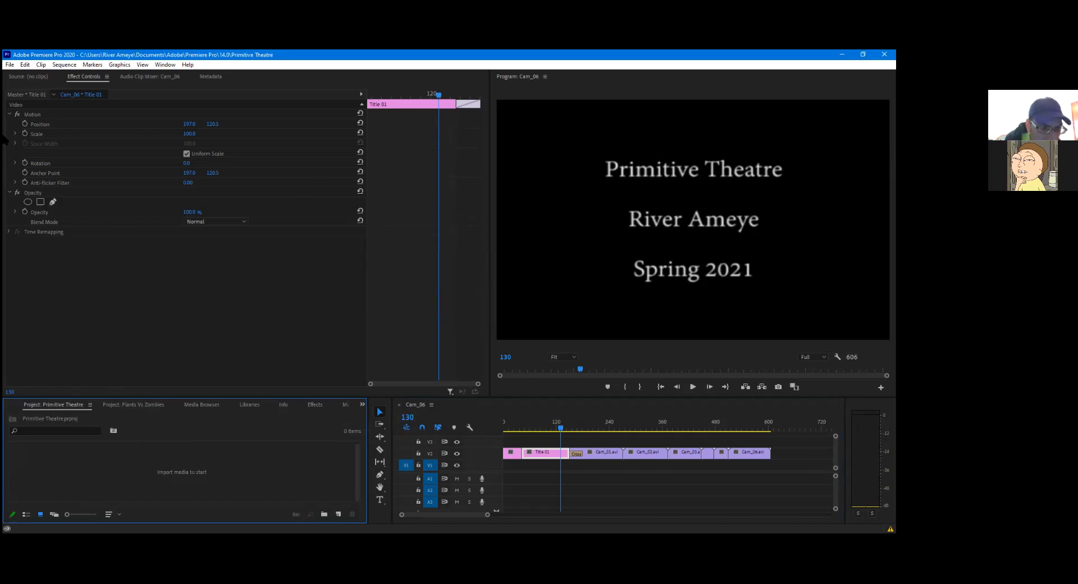
Create a new legacy title named Title 02, keeping the default video settings
{"action": "left_click", "coordinate": [11, 65]}
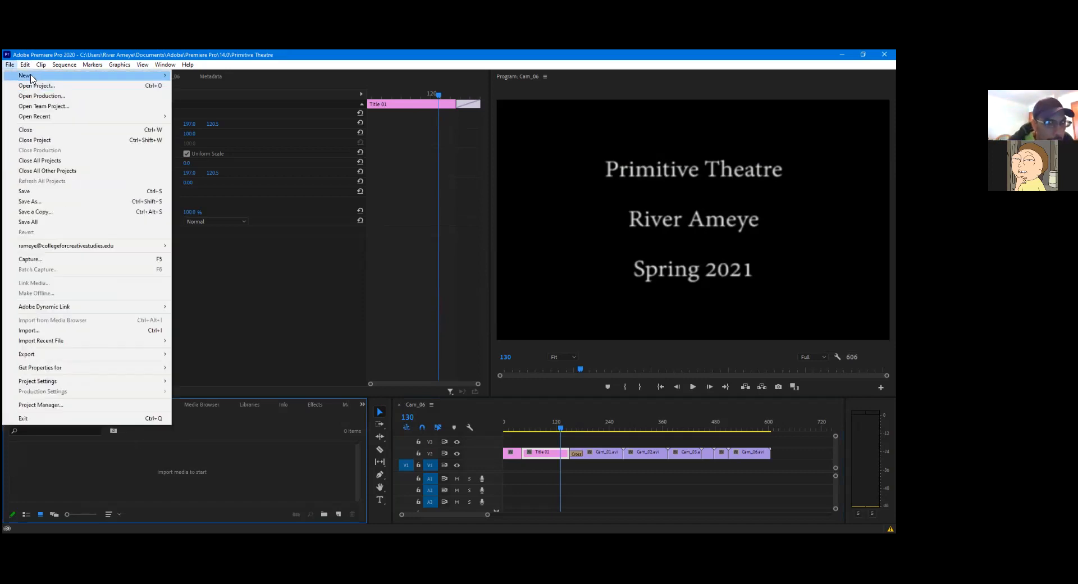
{"action": "mouse_move", "coordinate": [161, 75]}
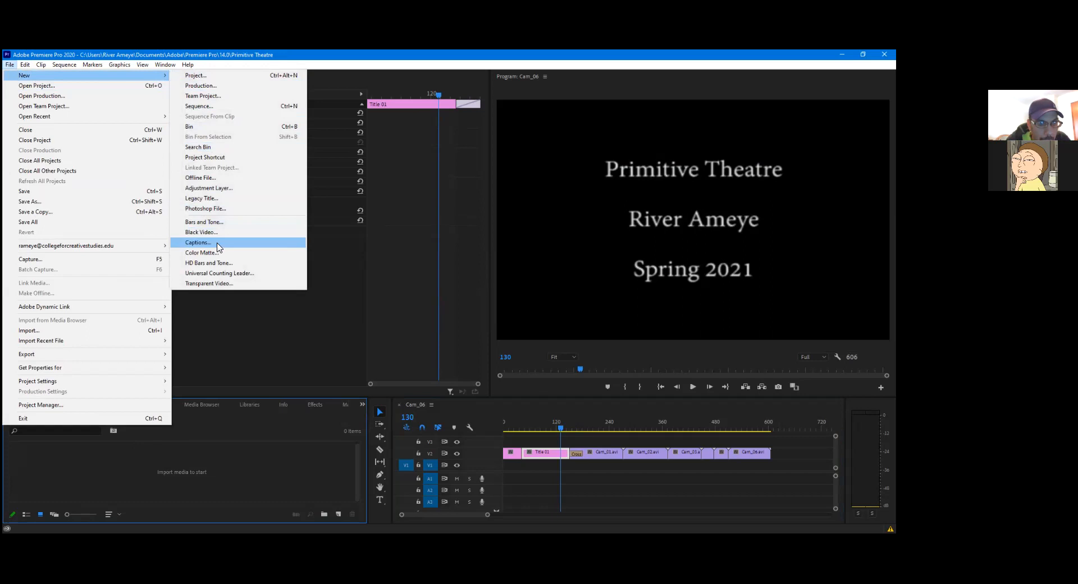
{"action": "left_click", "coordinate": [221, 199]}
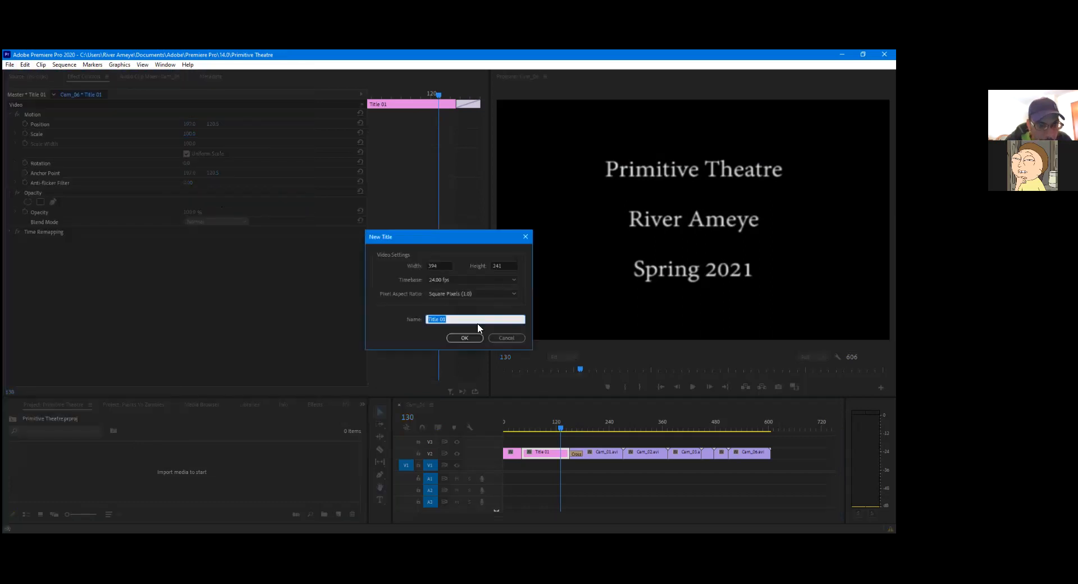
{"action": "left_click", "coordinate": [459, 321]}
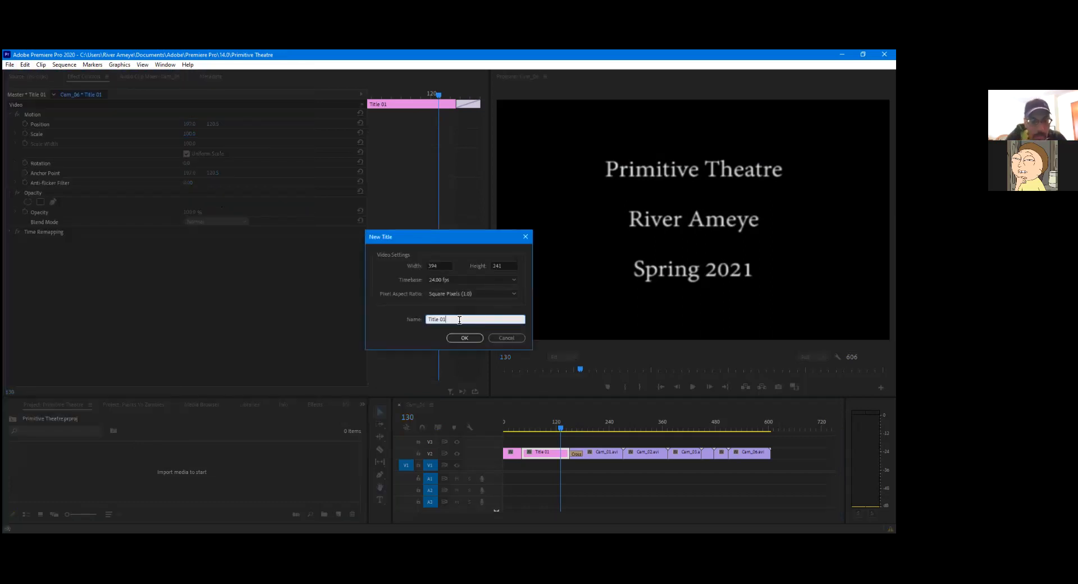
{"action": "key", "text": "BackSpace"}
{"action": "type", "text": "2"}
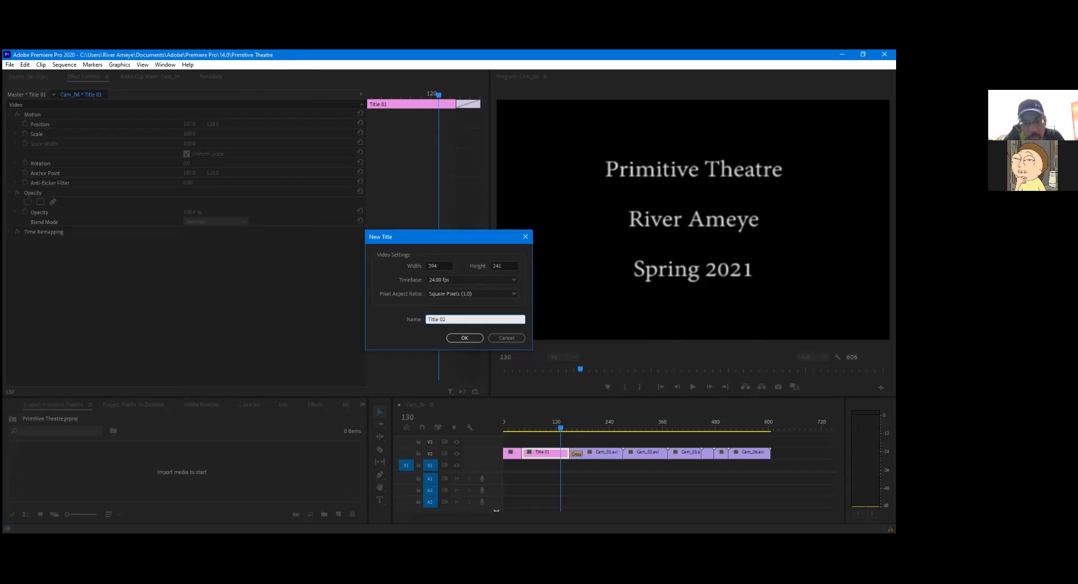
{"action": "left_click", "coordinate": [459, 340]}
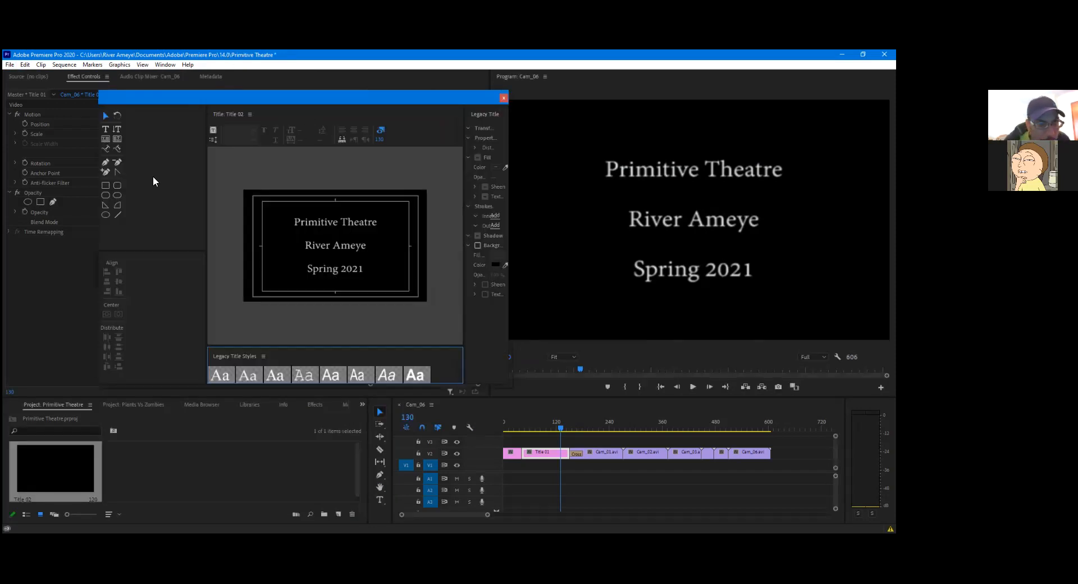
Start a text line in the upper part of Title 02, park the playhead past the last clip, and enlarge the title window
{"action": "left_click", "coordinate": [362, 271]}
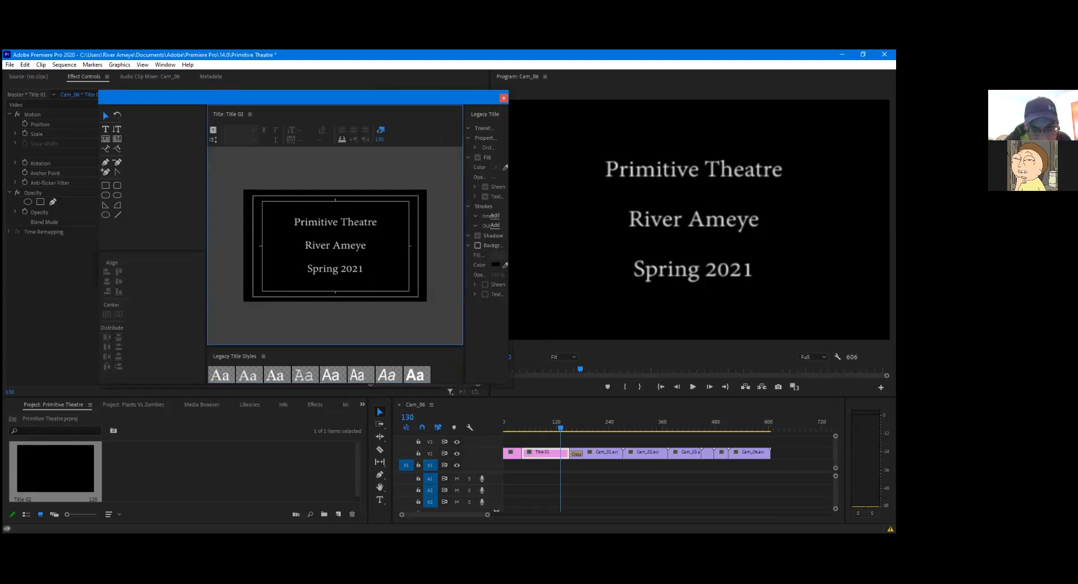
{"action": "left_click", "coordinate": [105, 130]}
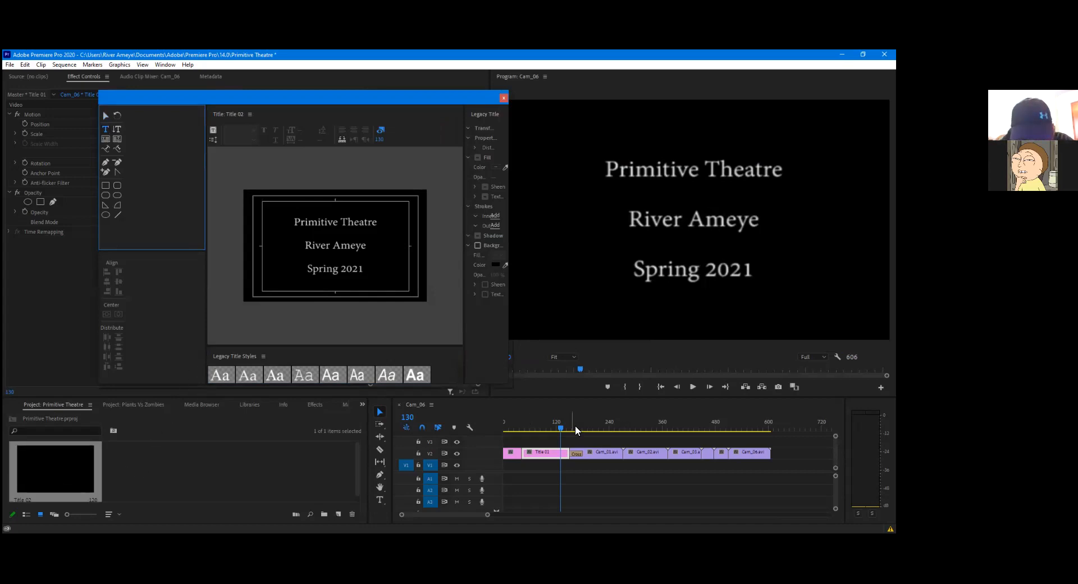
{"action": "left_click_drag", "start_coordinate": [561, 431], "coordinate": [772, 431]}
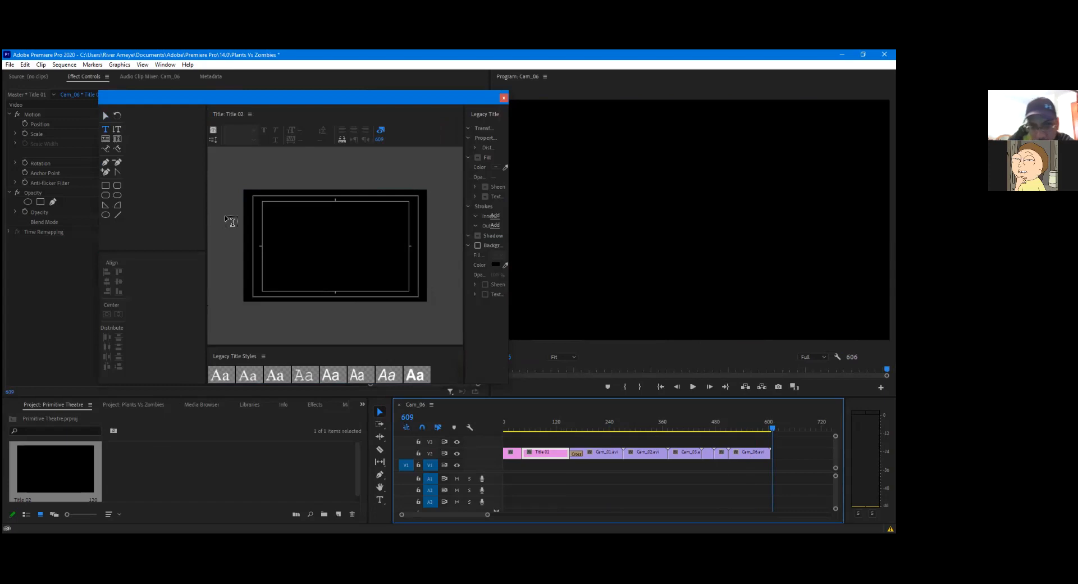
{"action": "left_click", "coordinate": [295, 231]}
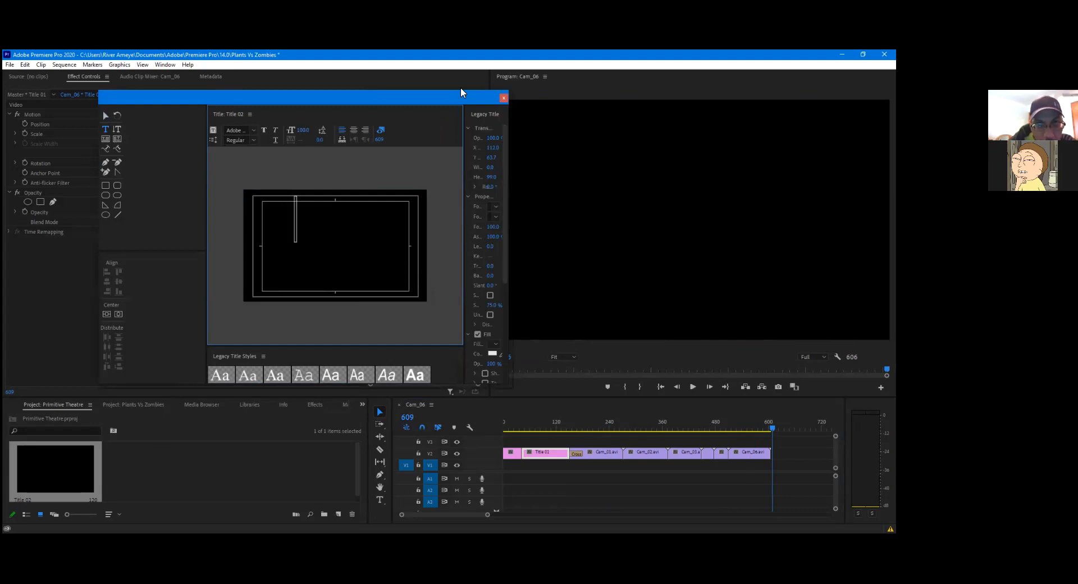
{"action": "left_click", "coordinate": [573, 430]}
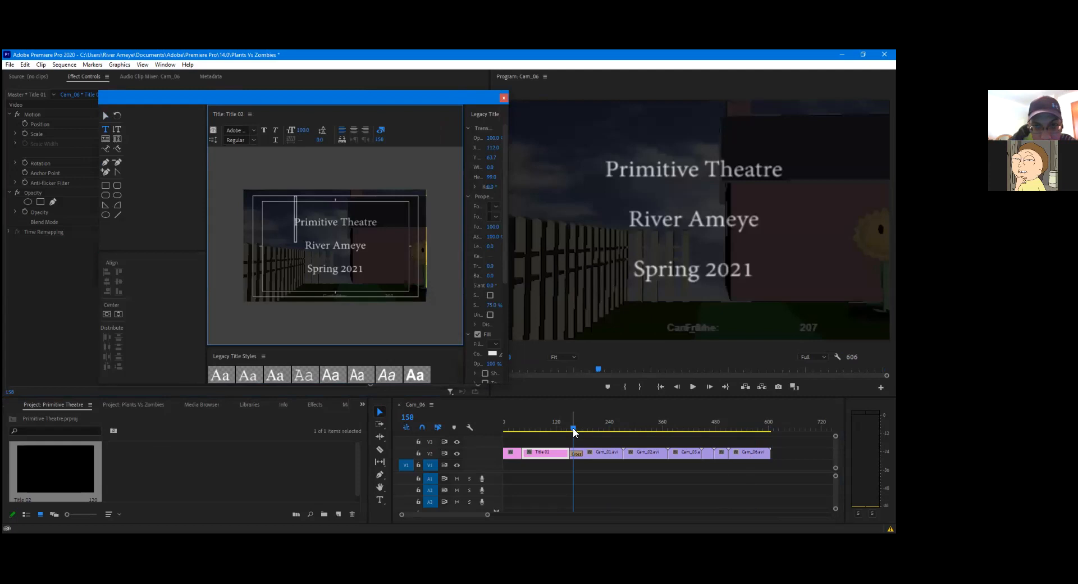
{"action": "left_click", "coordinate": [780, 428]}
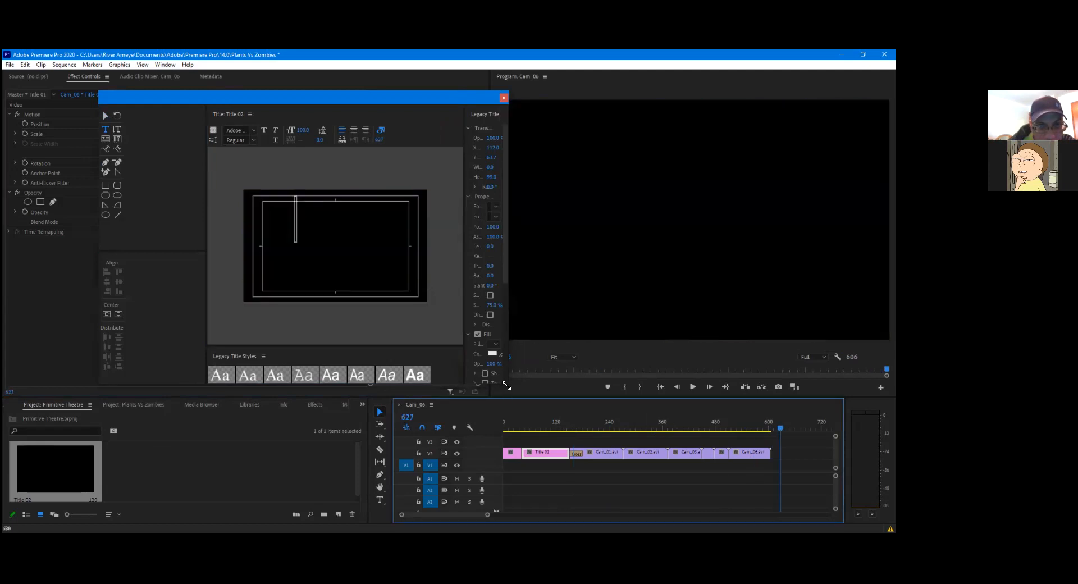
{"action": "left_click_drag", "start_coordinate": [610, 432], "coordinate": [635, 444]}
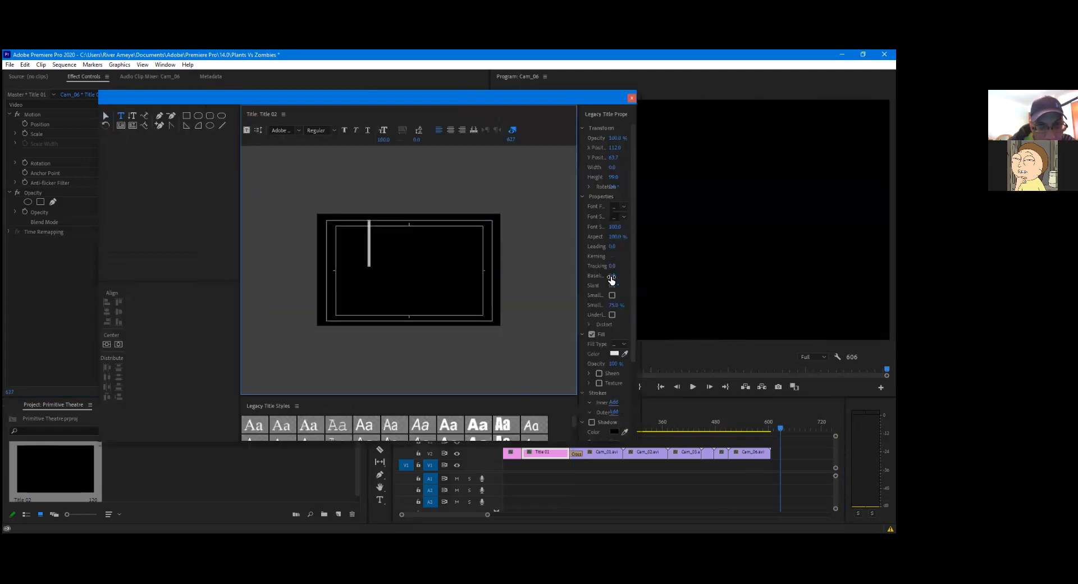
Set the font size of the new Title 02 text to 25
{"action": "left_click", "coordinate": [617, 226]}
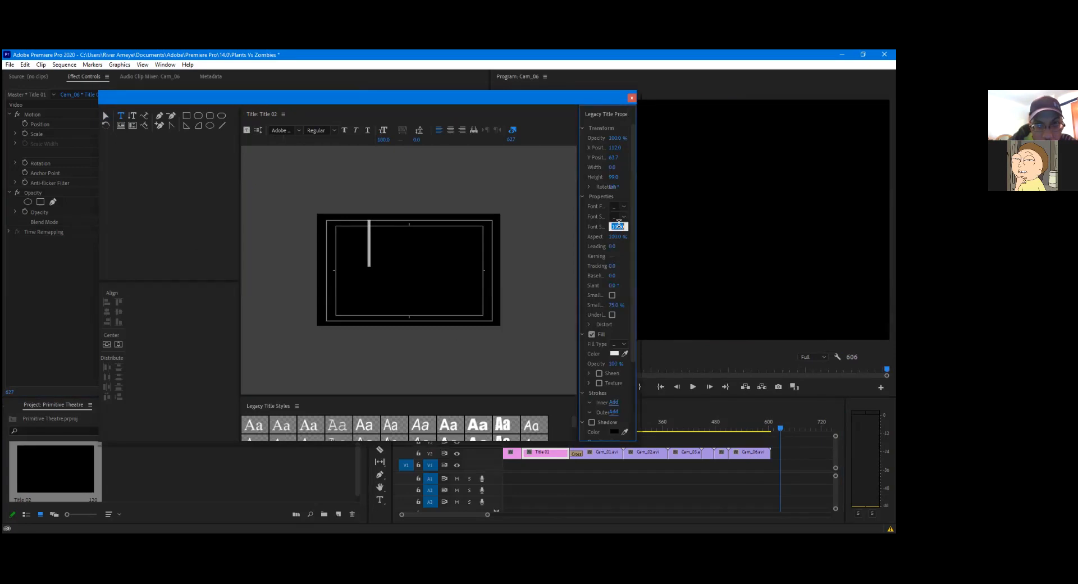
{"action": "type", "text": "25"}
{"action": "key", "text": "Return"}
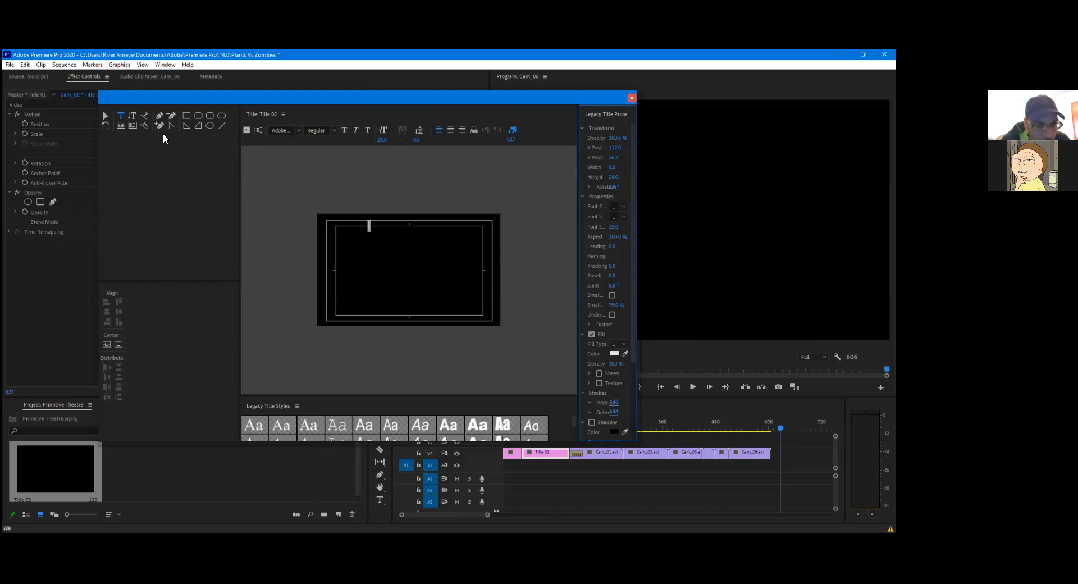
{"action": "left_click", "coordinate": [369, 226]}
{"action": "type", "text": "Fin"}
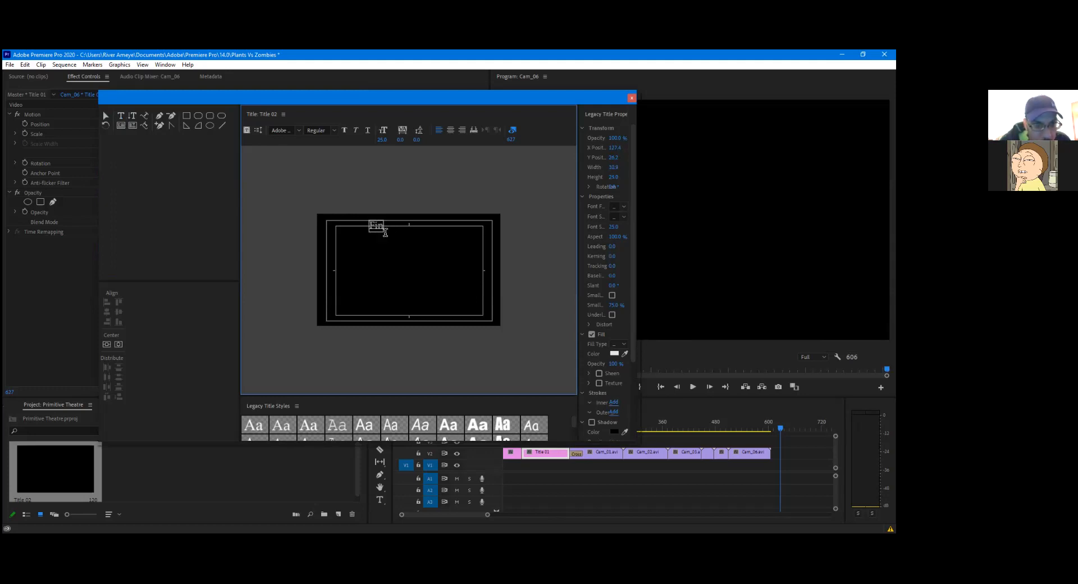
{"action": "key", "text": "Return"}
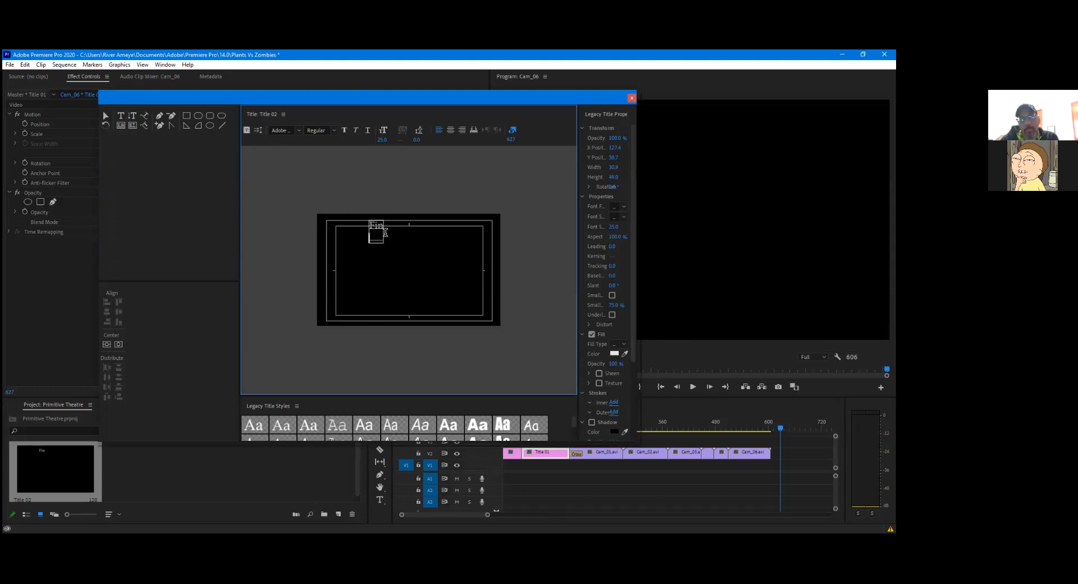
{"action": "type", "text": "Soft"}
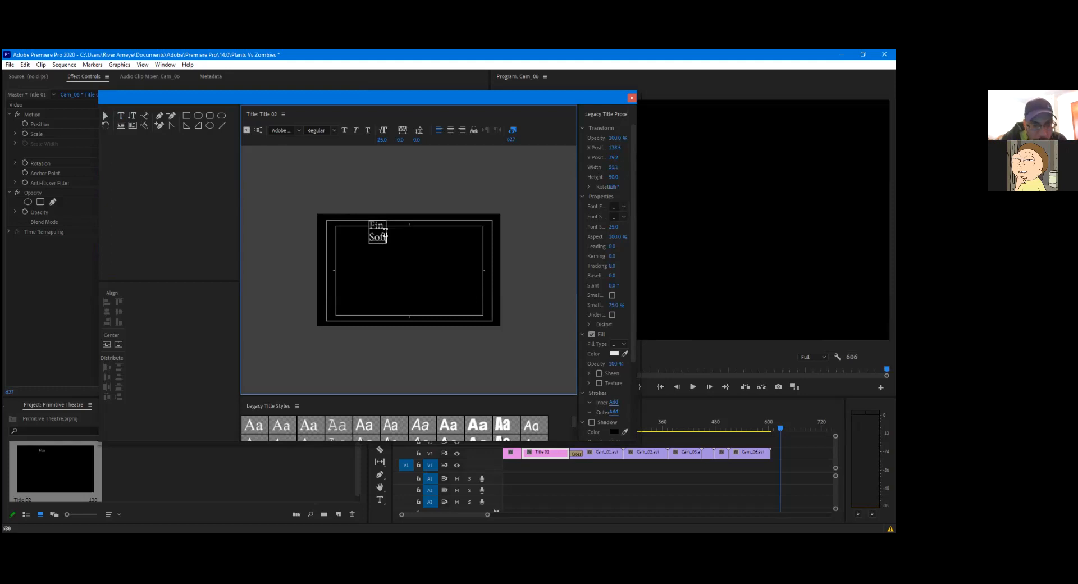
{"action": "type", "text": "ware used"}
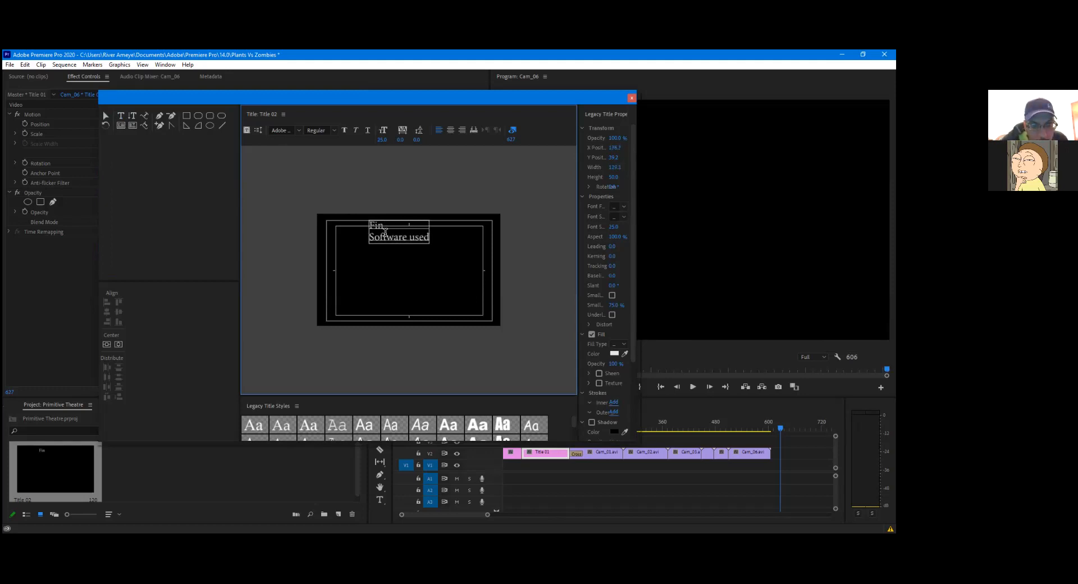
{"action": "key", "text": "Return"}
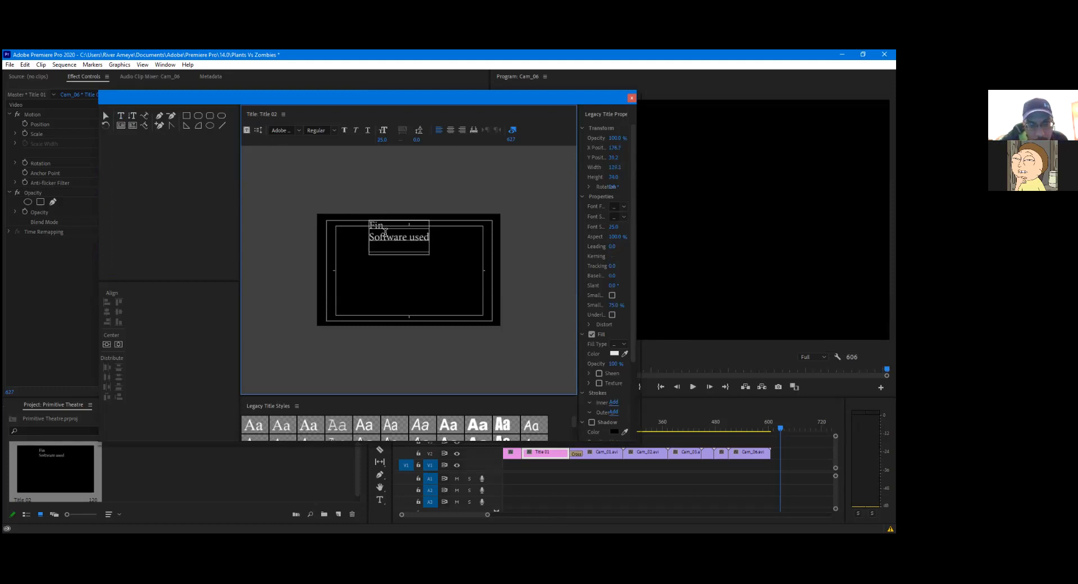
{"action": "type", "text": "Maya"}
{"action": "key", "text": "Return"}
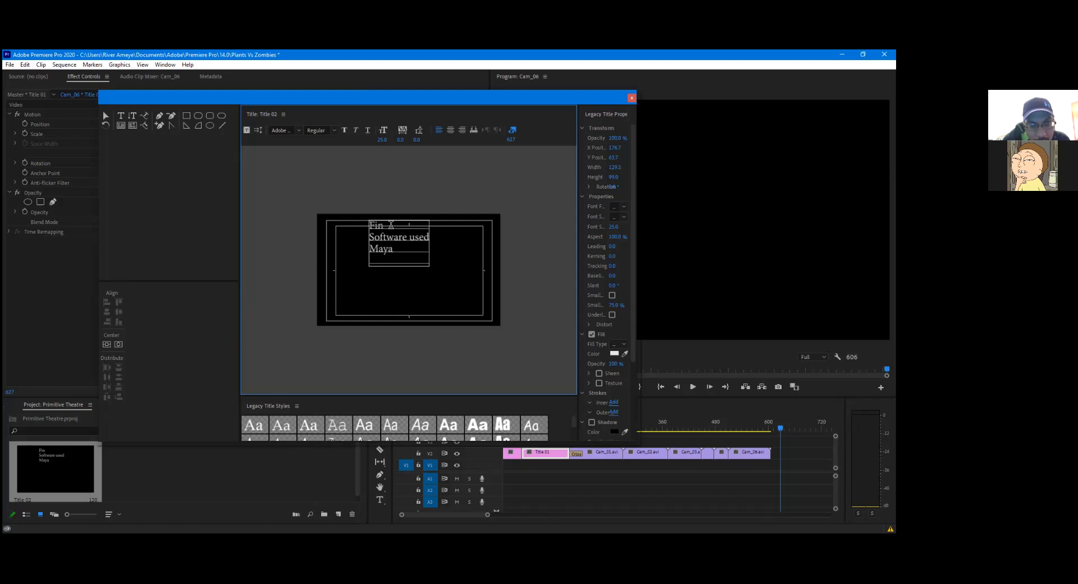
{"action": "key", "text": "BackSpace"}
{"action": "key", "text": "BackSpace"}
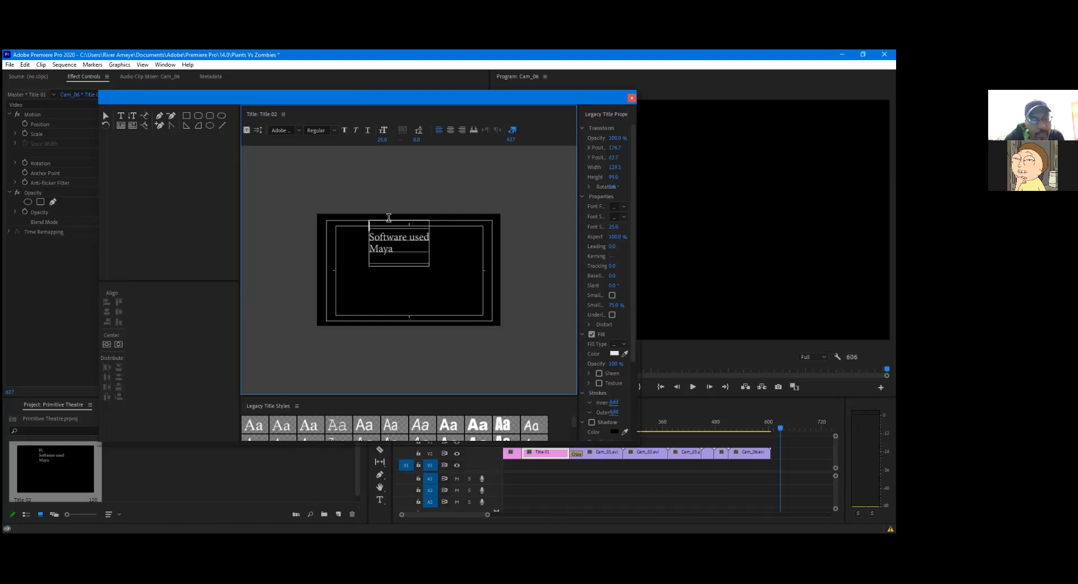
{"action": "left_click_drag", "start_coordinate": [400, 252], "coordinate": [365, 229]}
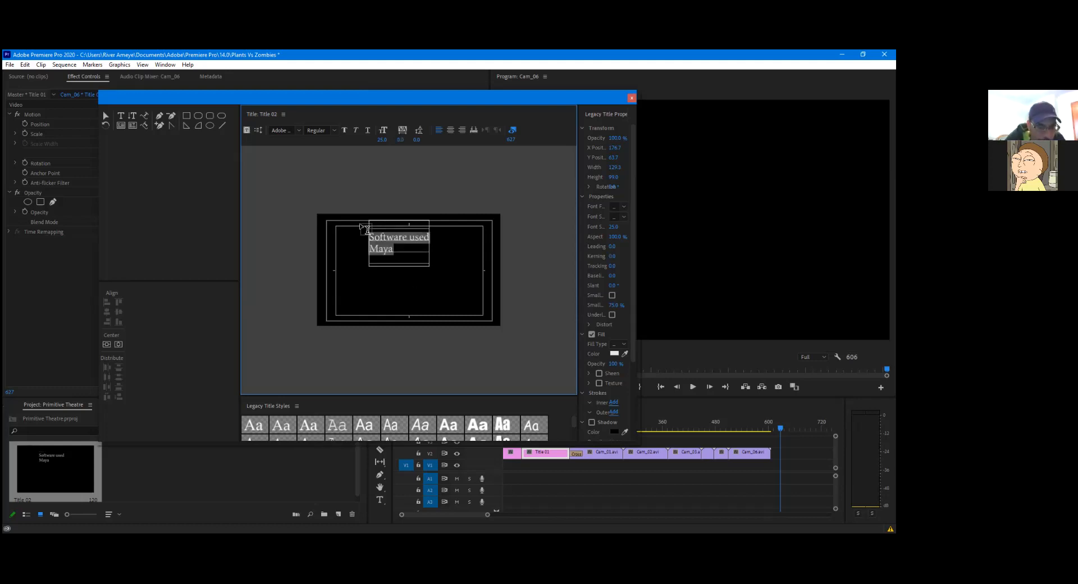
{"action": "key", "text": "BackSpace"}
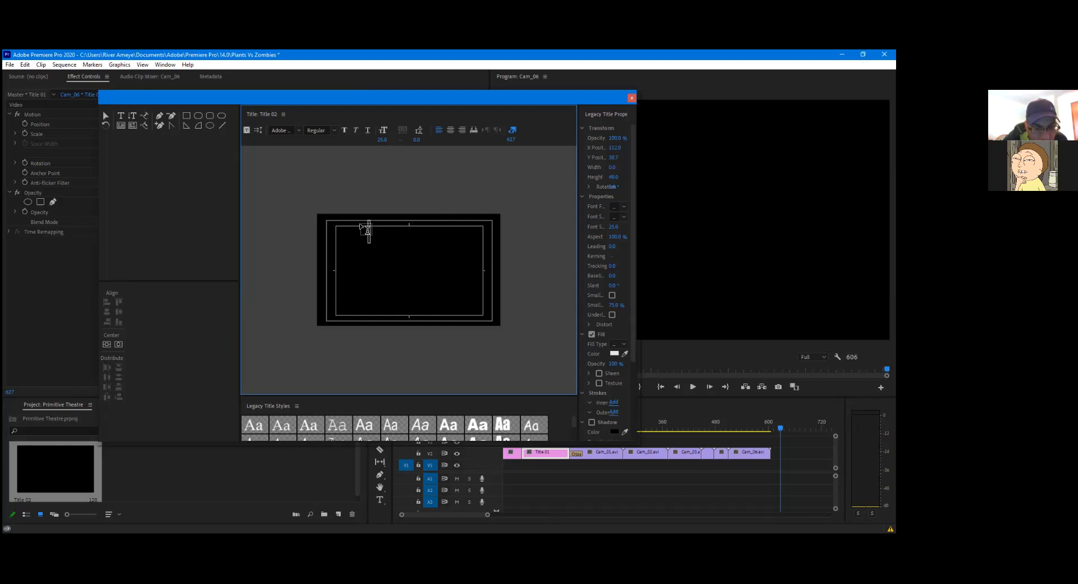
Enter "Fin" as the text of Title 02 and center it vertically and horizontally in the frame
{"action": "type", "text": "Fin"}
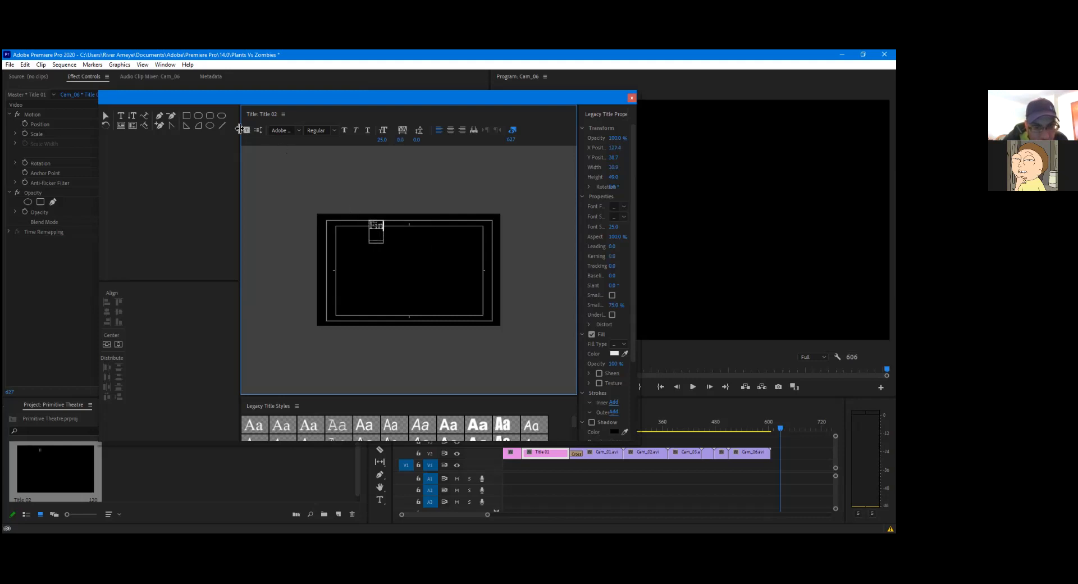
{"action": "left_click", "coordinate": [123, 118]}
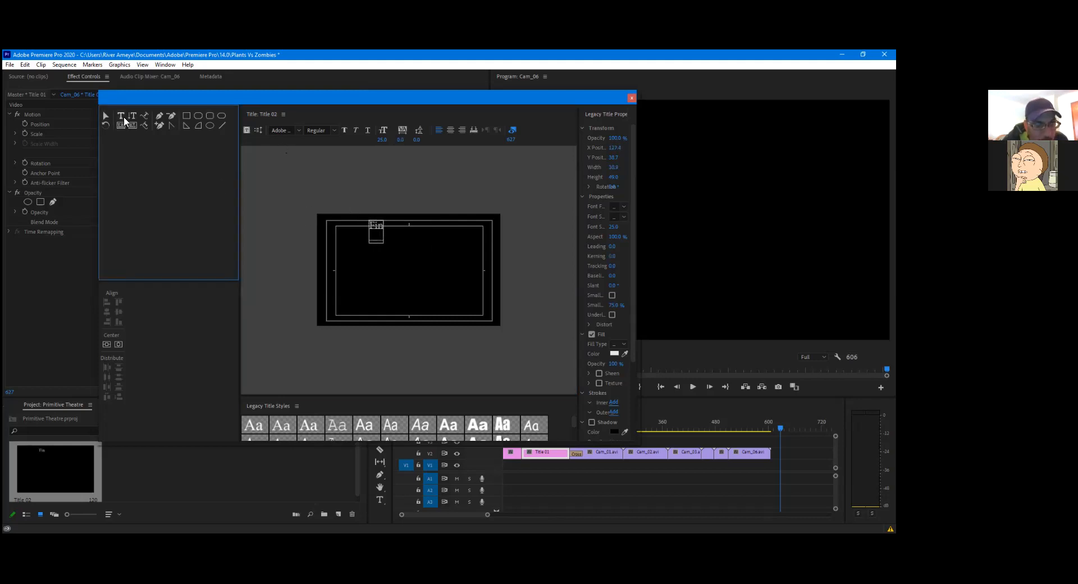
{"action": "left_click", "coordinate": [106, 344]}
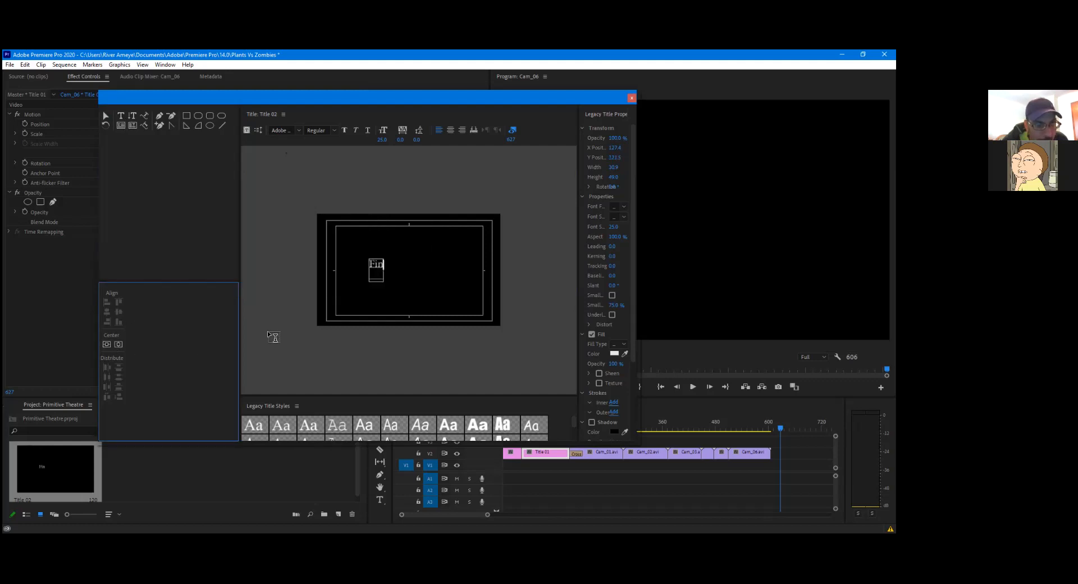
{"action": "left_click", "coordinate": [118, 344]}
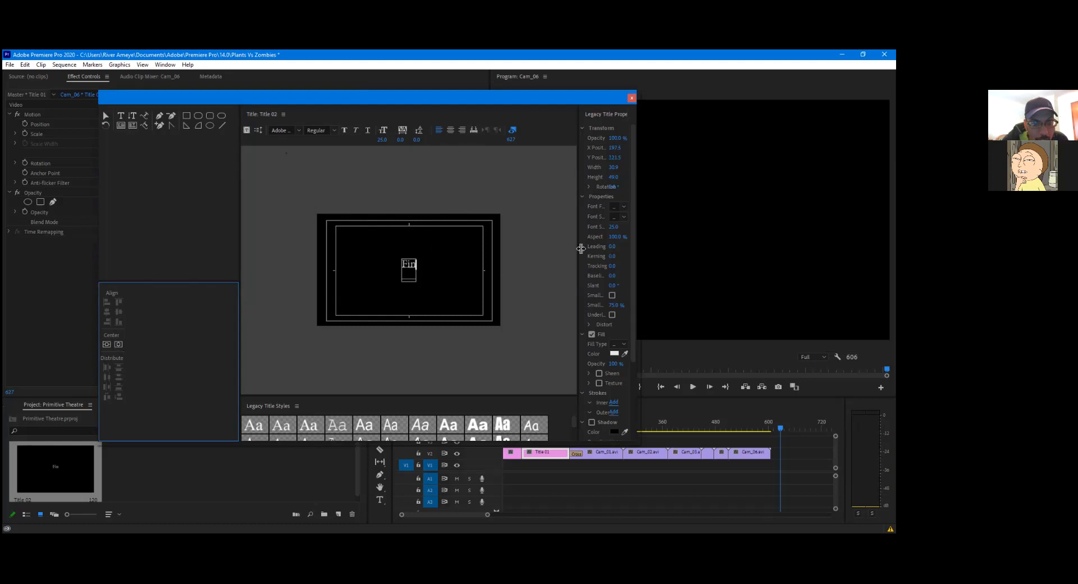
Center-align the "Fin" text, delete the empty line beneath it, and select the word
{"action": "left_click", "coordinate": [413, 274]}
{"action": "left_click_drag", "start_coordinate": [413, 274], "coordinate": [404, 262]}
{"action": "left_click", "coordinate": [451, 131]}
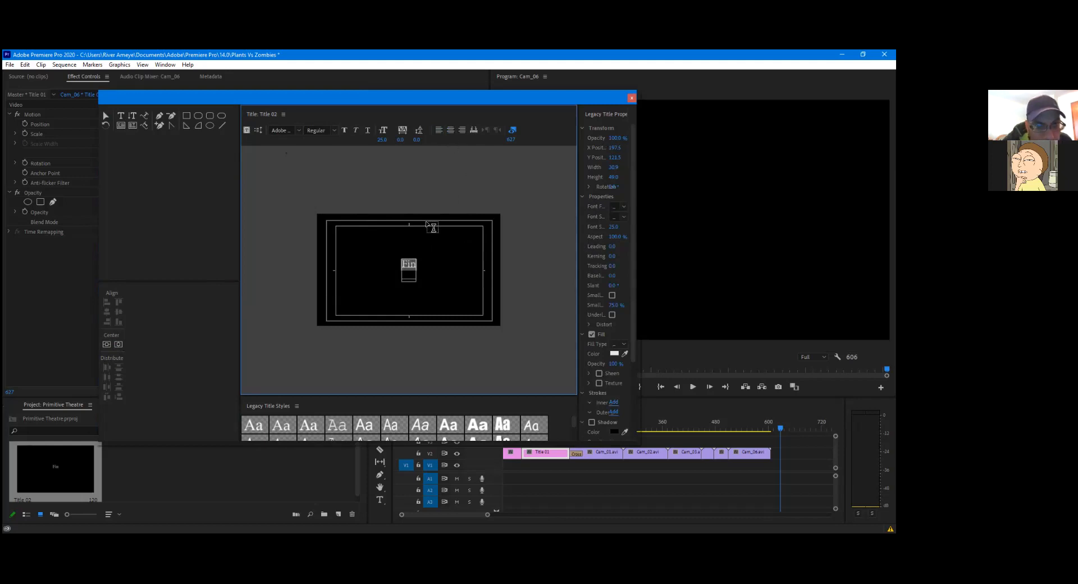
{"action": "left_click", "coordinate": [409, 275]}
{"action": "key", "text": "BackSpace"}
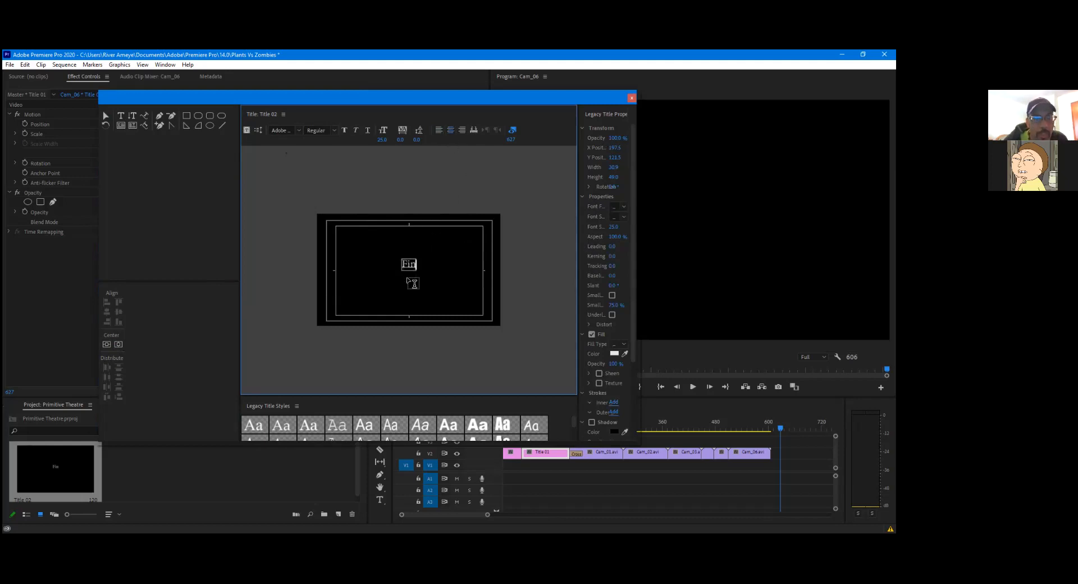
{"action": "left_click_drag", "start_coordinate": [414, 265], "coordinate": [396, 265]}
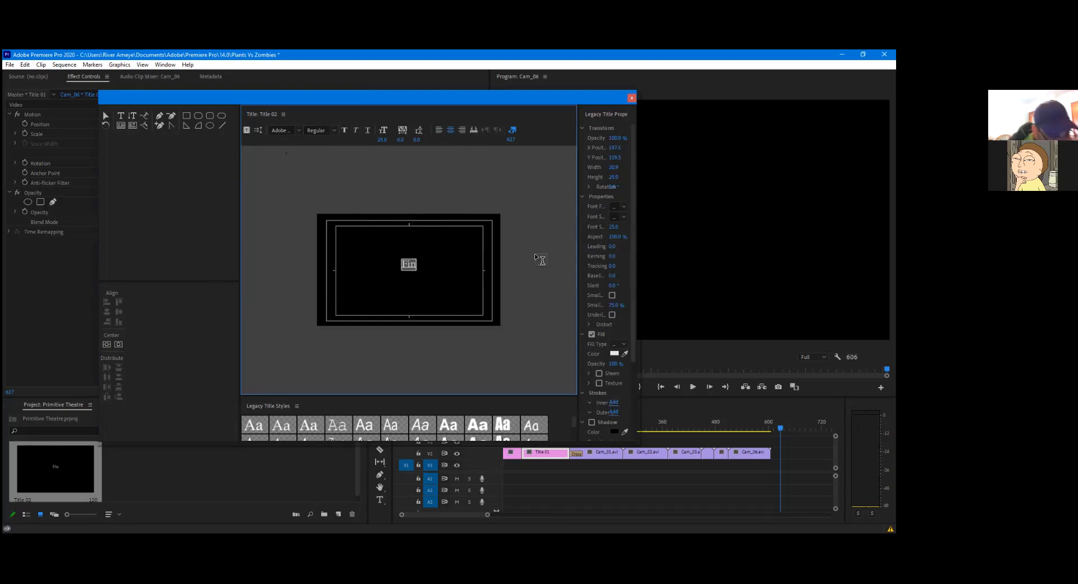
Enlarge the "Fin" text in Title 02 to a font size of about 35 and close the title editor
{"action": "left_click", "coordinate": [615, 229]}
{"action": "left_click_drag", "start_coordinate": [617, 227], "coordinate": [624, 227]}
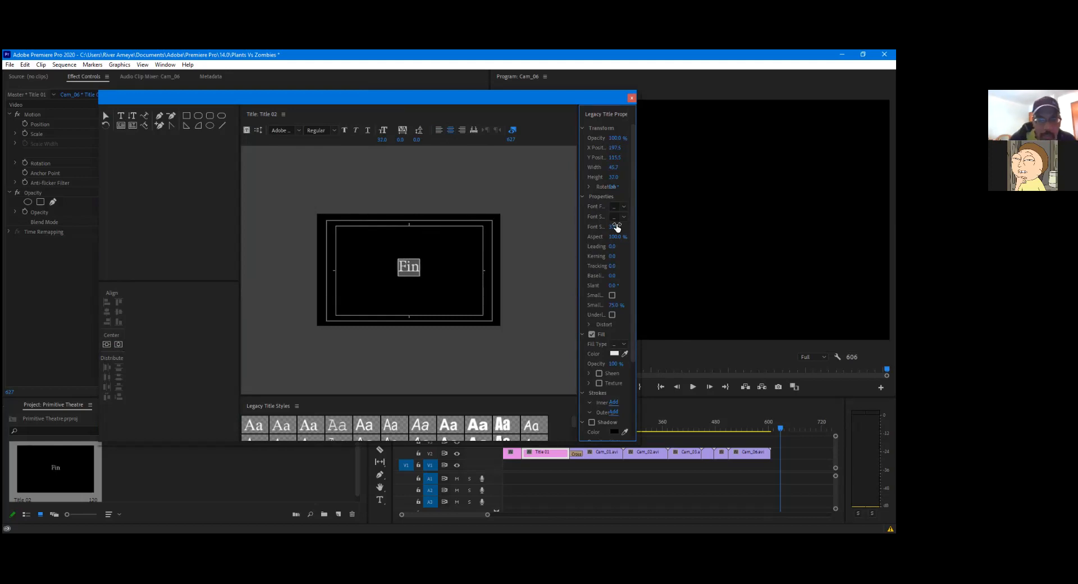
{"action": "left_click", "coordinate": [522, 266]}
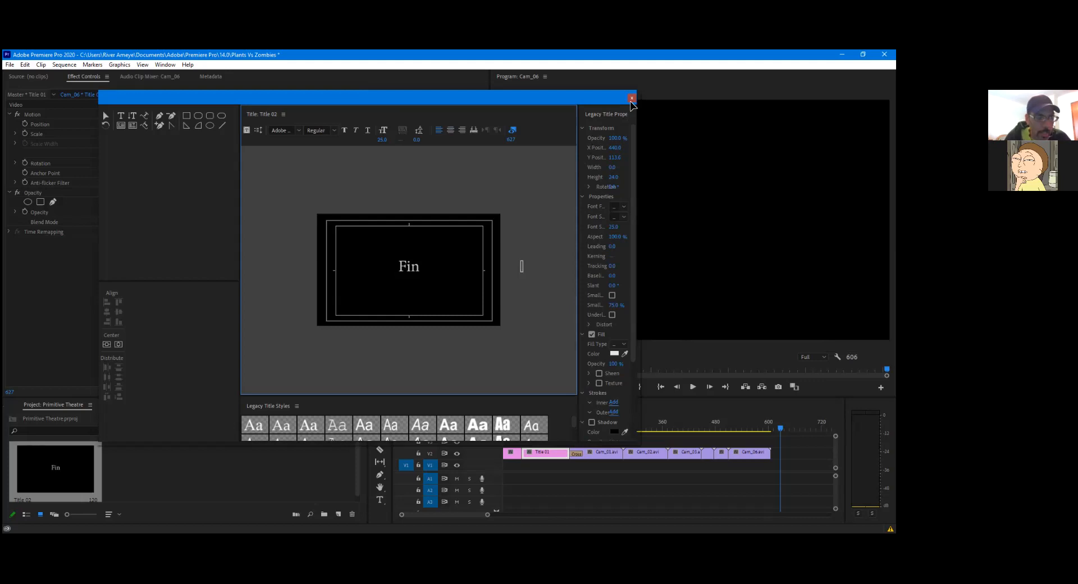
{"action": "left_click", "coordinate": [632, 98]}
Shorten the closing Title 02 clip on the timeline so it ends at frame 661, and play back the ending
{"action": "left_click", "coordinate": [760, 429]}
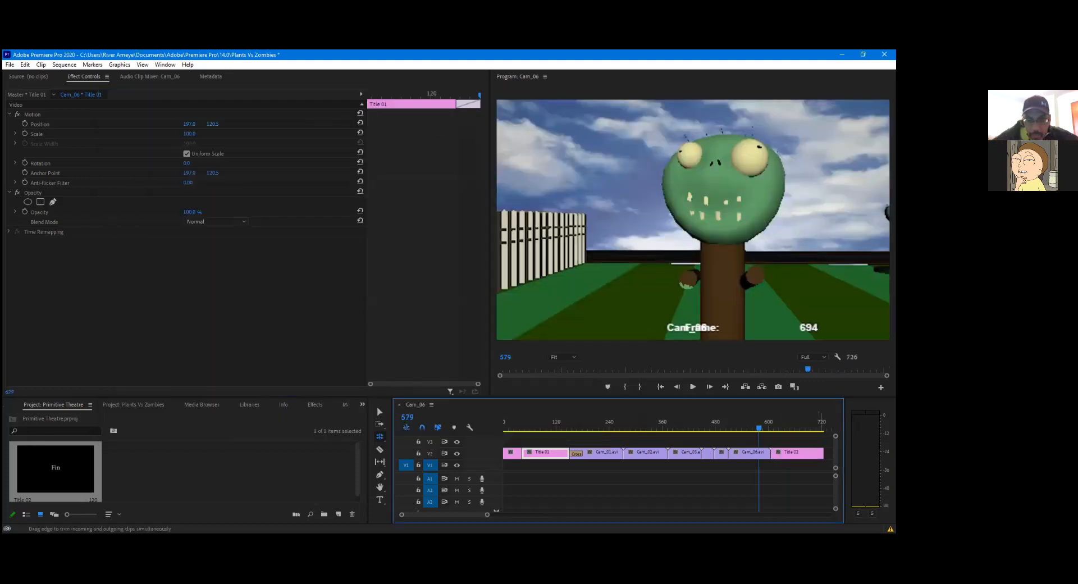
{"action": "left_click_drag", "start_coordinate": [824, 452], "coordinate": [795, 452]}
{"action": "left_click", "coordinate": [693, 386]}
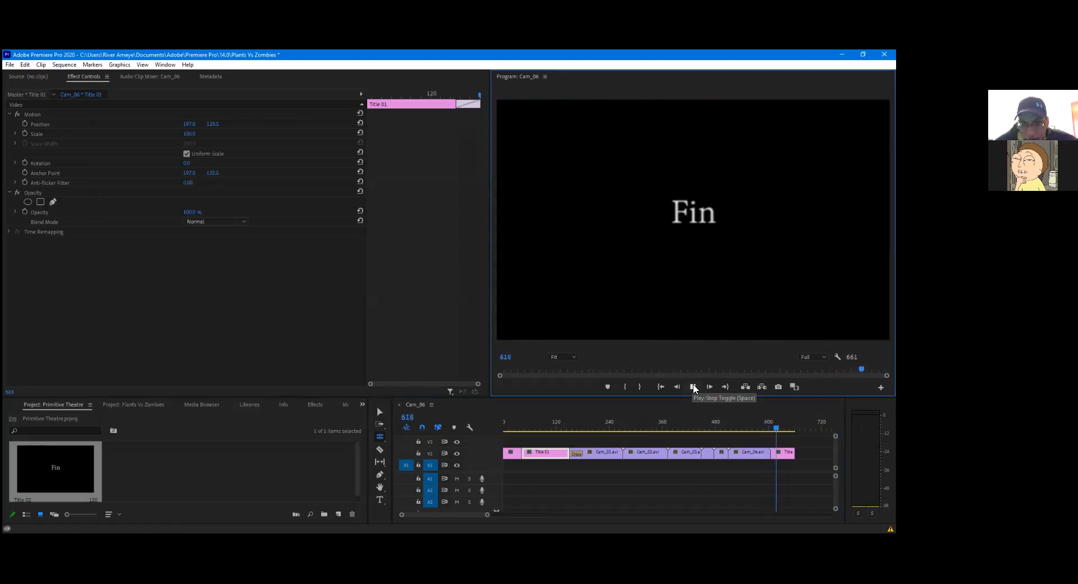
{"action": "left_click", "coordinate": [693, 387]}
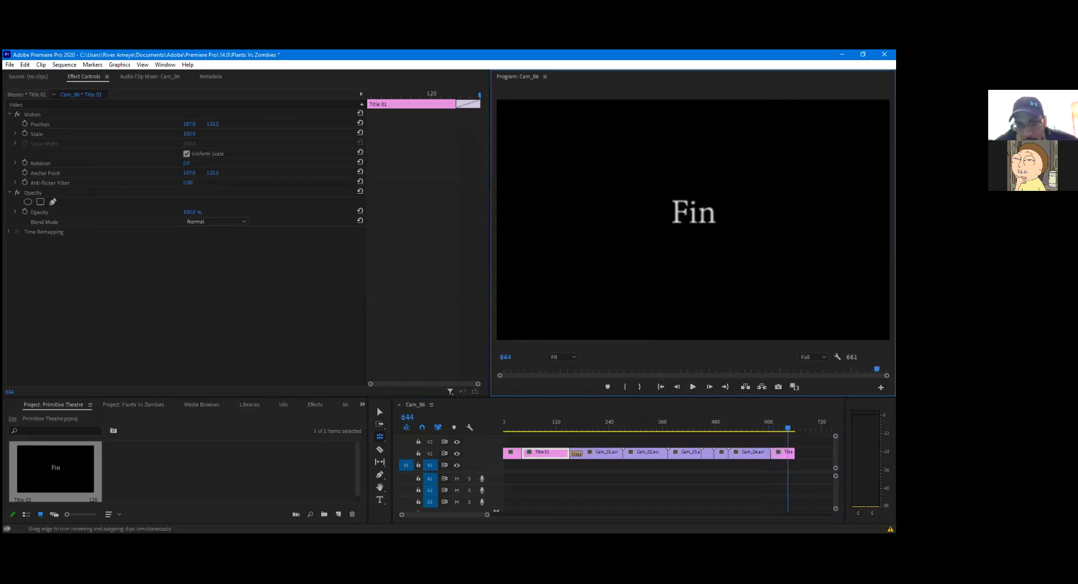
Apply a Dip to Black transition at the end of the last Cam clip, before Title 02, and play it back
{"action": "left_click", "coordinate": [785, 453]}
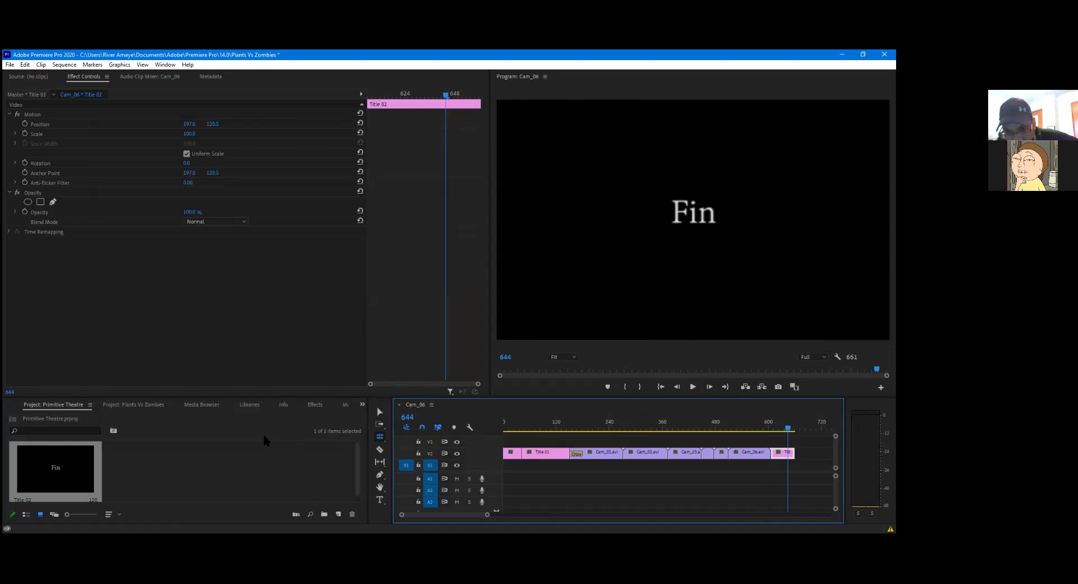
{"action": "left_click", "coordinate": [316, 405]}
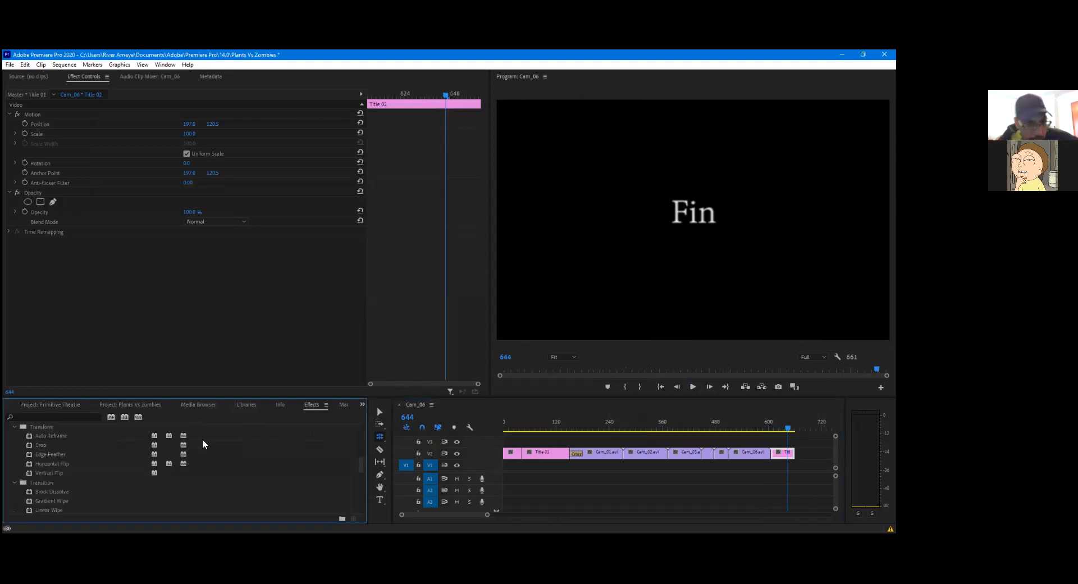
{"action": "scroll", "coordinate": [62, 493], "scroll_direction": "down", "scroll_amount": 5}
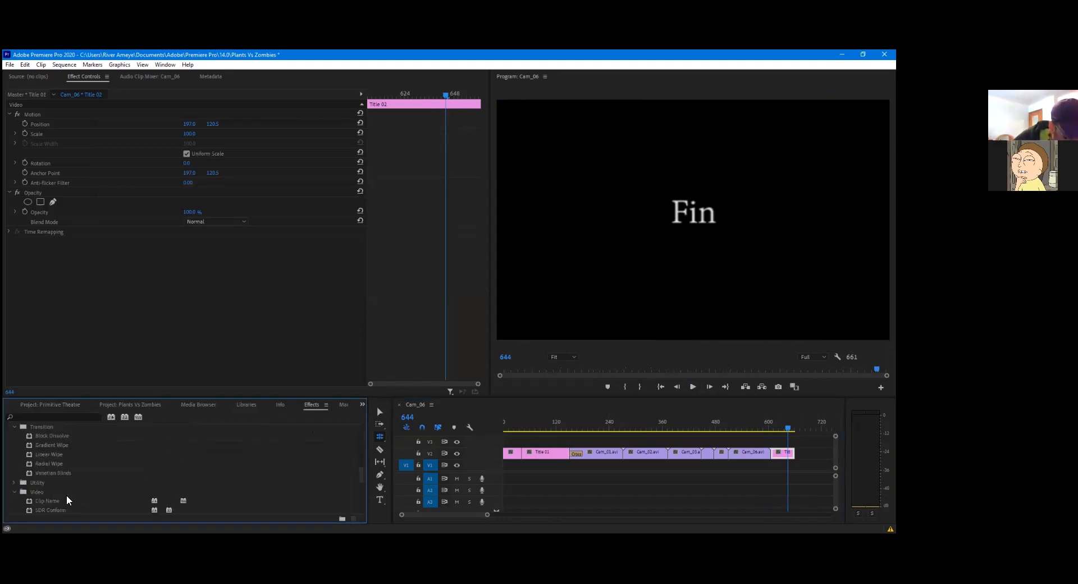
{"action": "scroll", "coordinate": [66, 492], "scroll_direction": "down", "scroll_amount": 3}
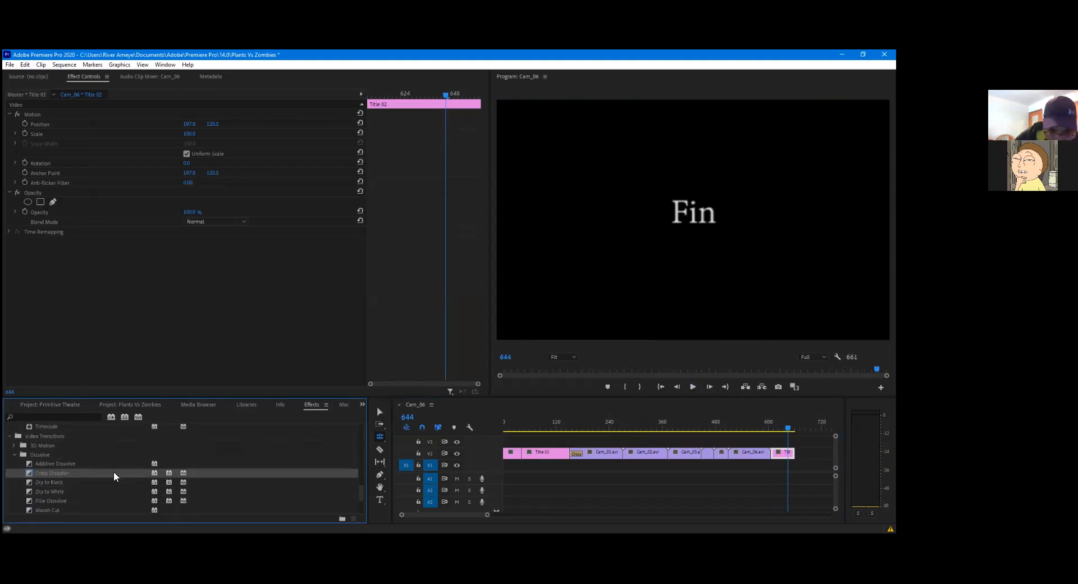
{"action": "left_click_drag", "start_coordinate": [114, 473], "coordinate": [769, 453]}
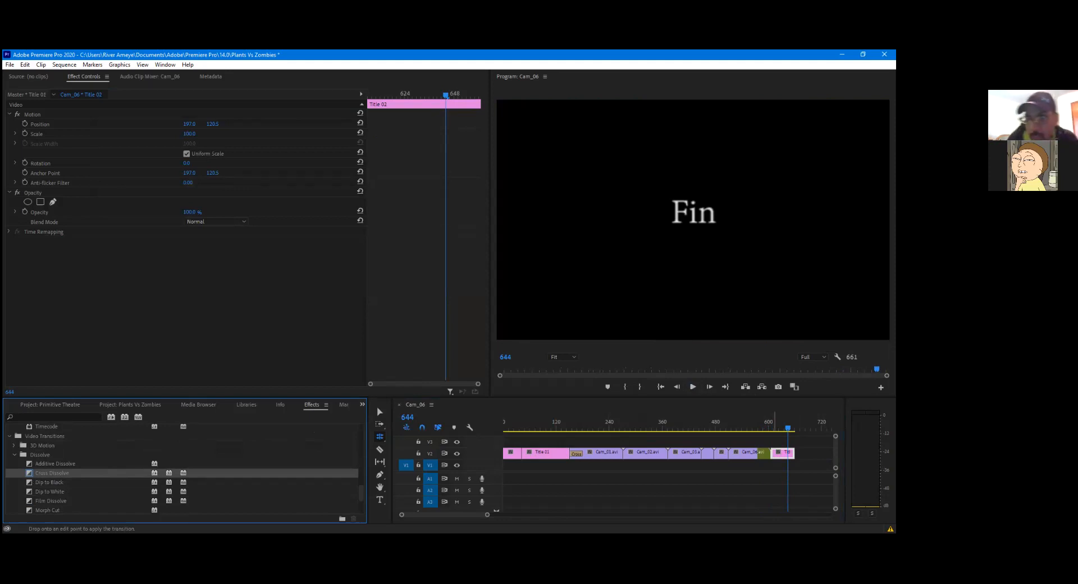
{"action": "scroll", "coordinate": [95, 488], "scroll_direction": "down", "scroll_amount": 1}
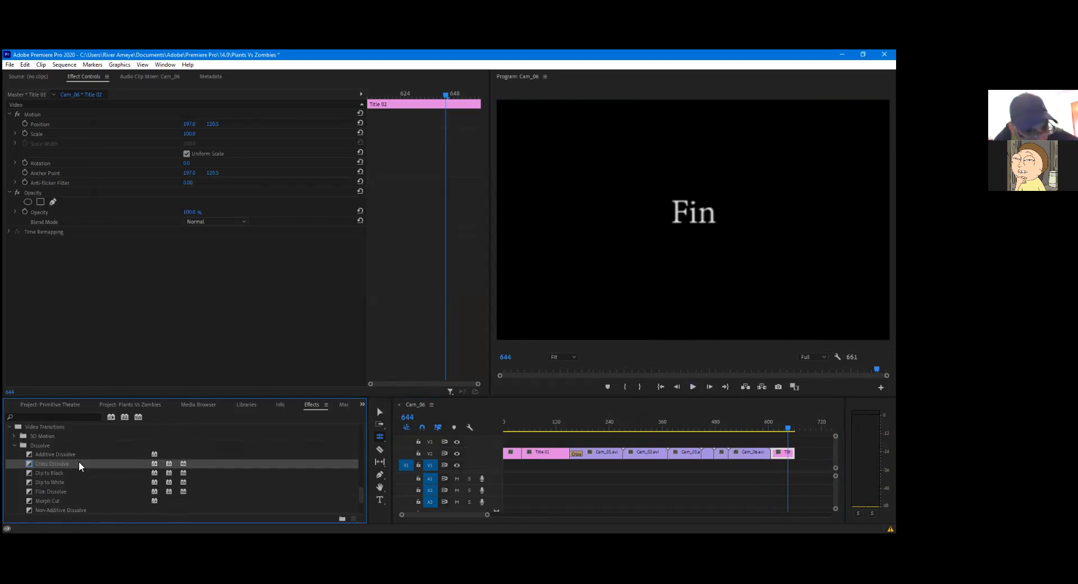
{"action": "left_click", "coordinate": [56, 473]}
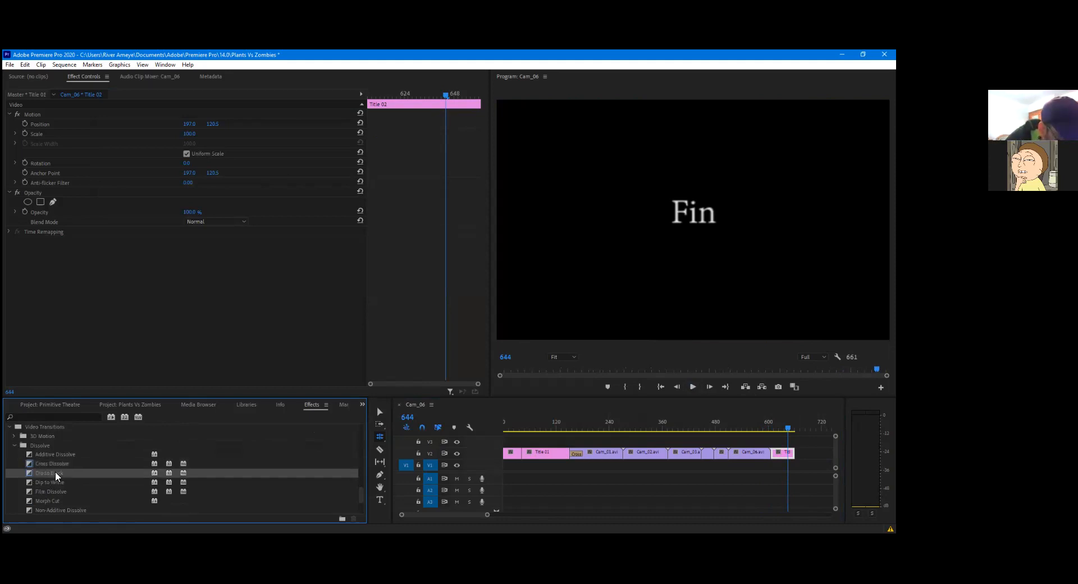
{"action": "left_click_drag", "start_coordinate": [55, 471], "coordinate": [767, 452]}
{"action": "left_click", "coordinate": [693, 386]}
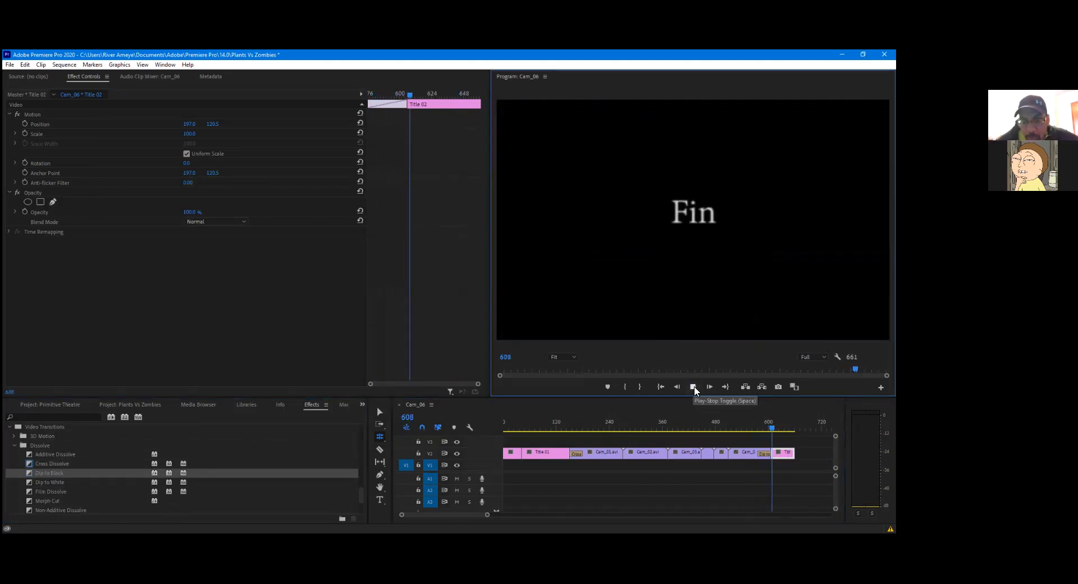
{"action": "left_click", "coordinate": [694, 387]}
Park the playhead past the end of the closing title and save the Plants Vs Zombies project
{"action": "left_click", "coordinate": [794, 428]}
{"action": "left_click", "coordinate": [11, 64]}
{"action": "mouse_move", "coordinate": [38, 77]}
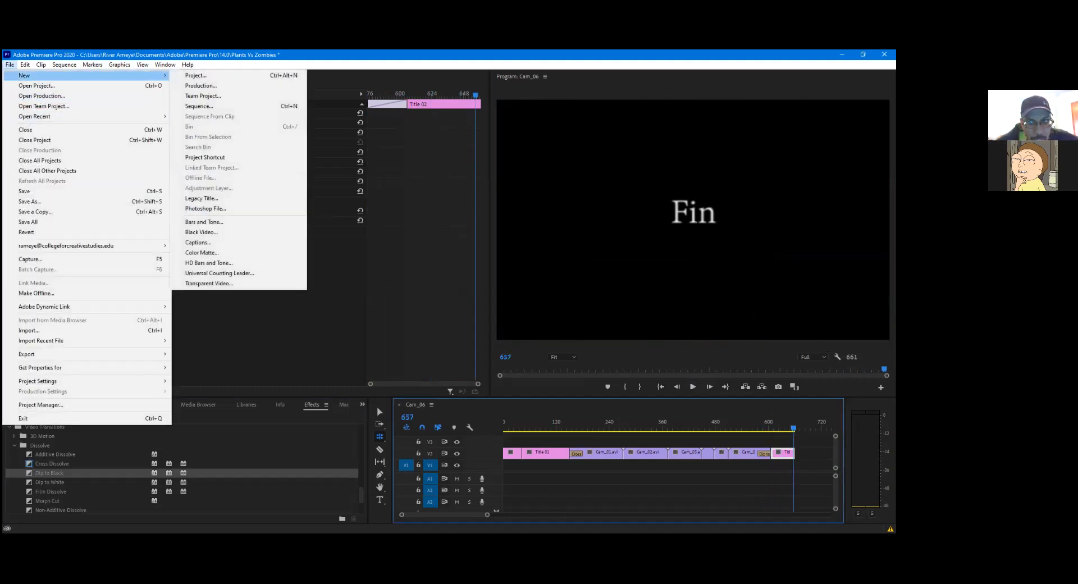
{"action": "left_click", "coordinate": [802, 428]}
{"action": "left_click", "coordinate": [11, 64]}
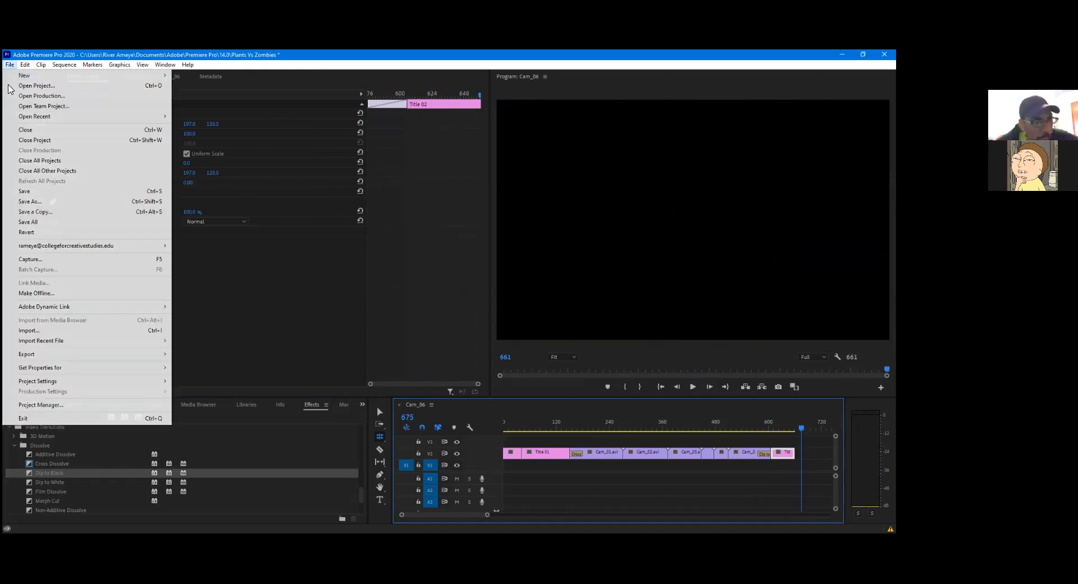
{"action": "left_click", "coordinate": [35, 192]}
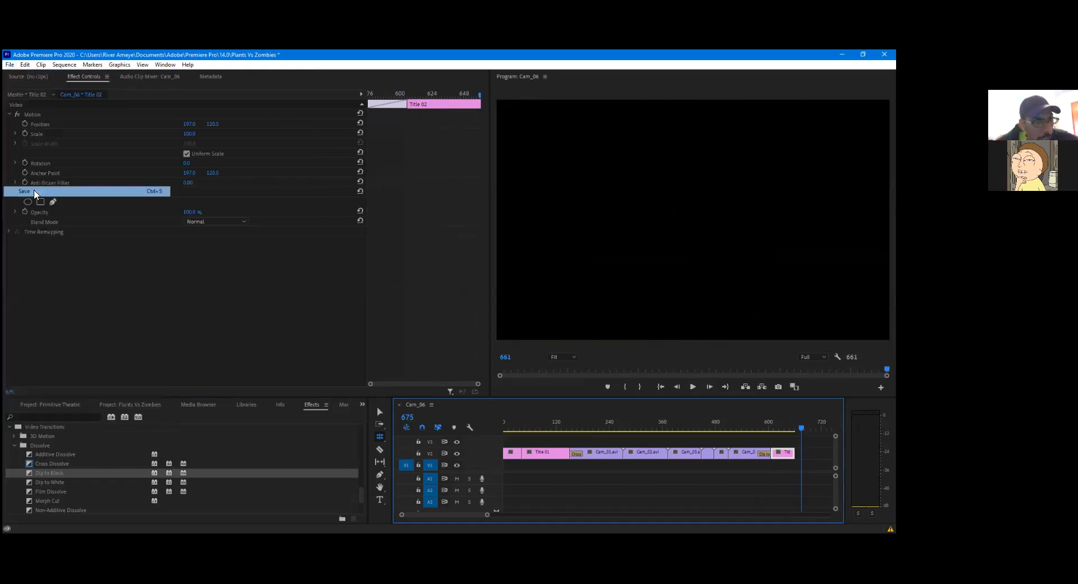
Play the edited sequence from its beginning through the opening title and the first Cam clips
{"action": "left_click", "coordinate": [16, 77]}
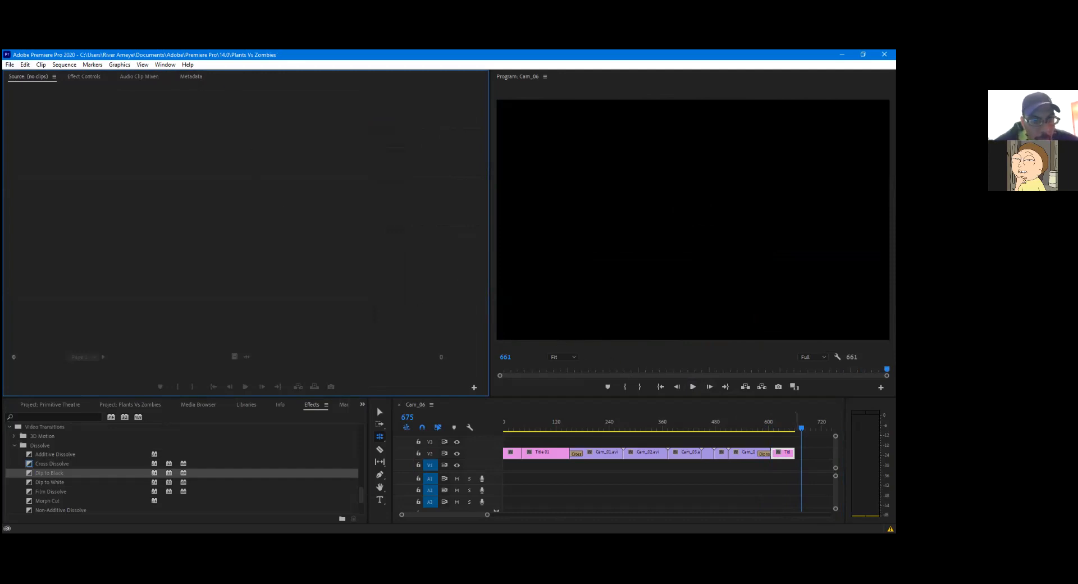
{"action": "left_click", "coordinate": [662, 389]}
{"action": "left_click", "coordinate": [691, 388]}
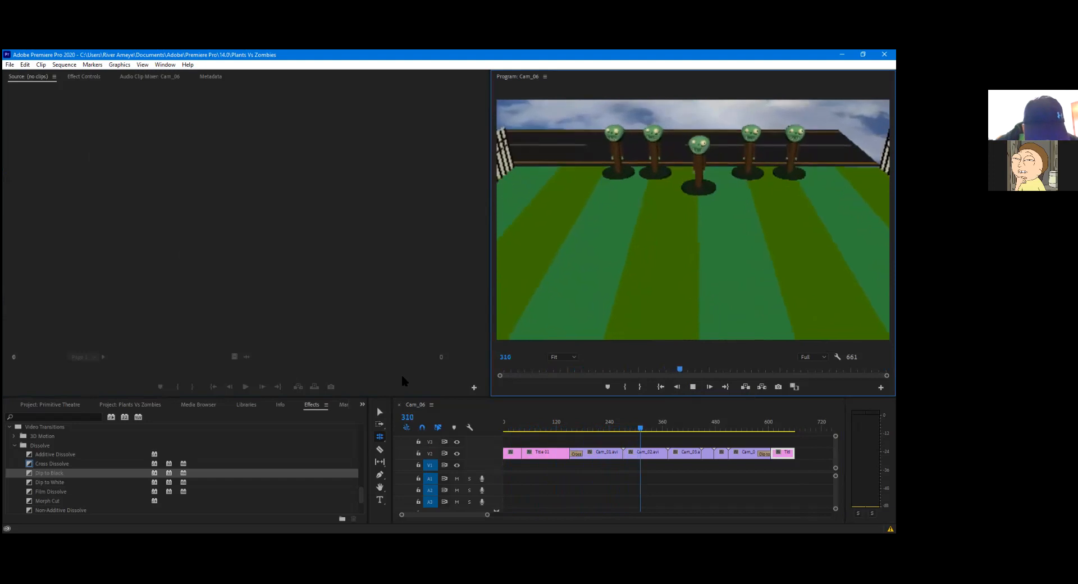
{"action": "left_click", "coordinate": [694, 389]}
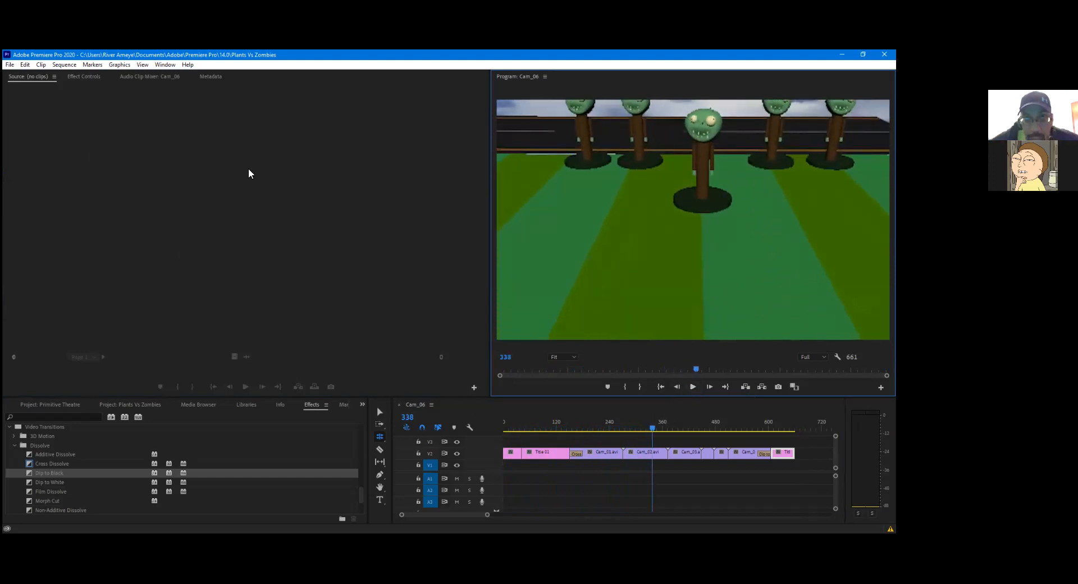
Try to open the media export settings while the Plants Vs Zombies project is active
{"action": "left_click", "coordinate": [141, 76]}
{"action": "left_click", "coordinate": [88, 74]}
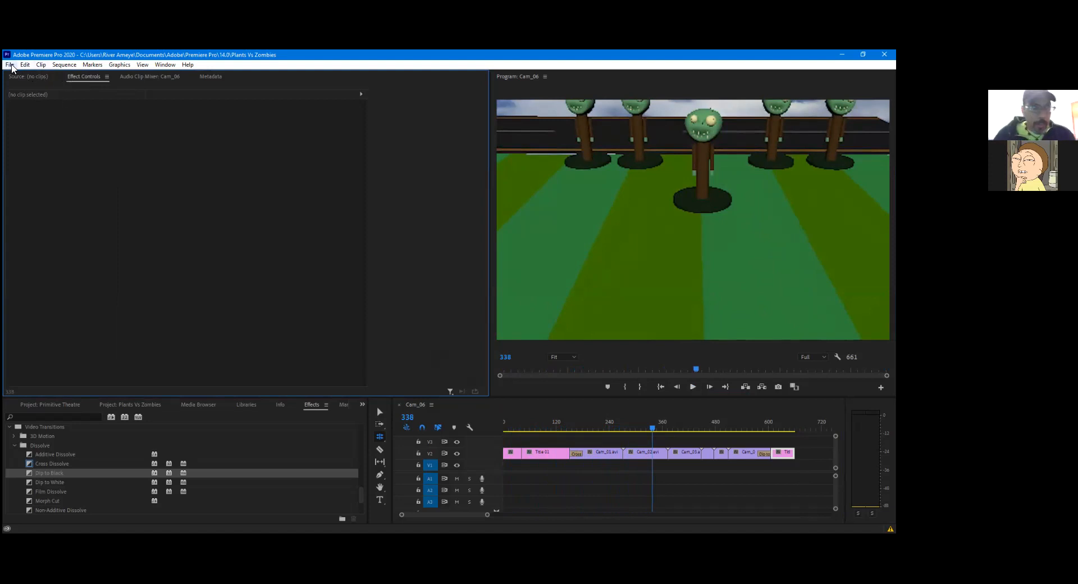
{"action": "left_click", "coordinate": [11, 66]}
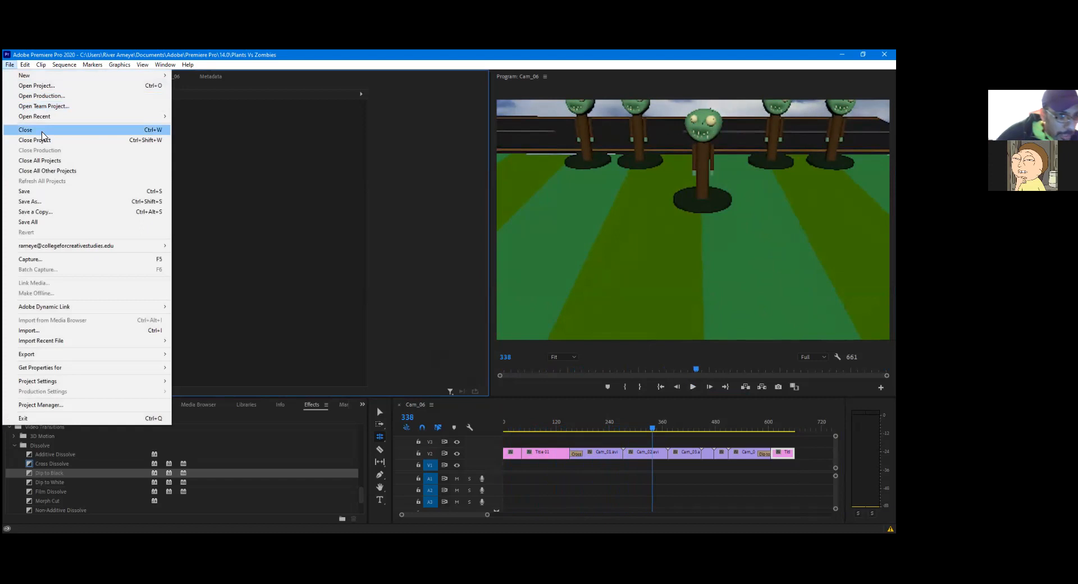
{"action": "mouse_move", "coordinate": [52, 353]}
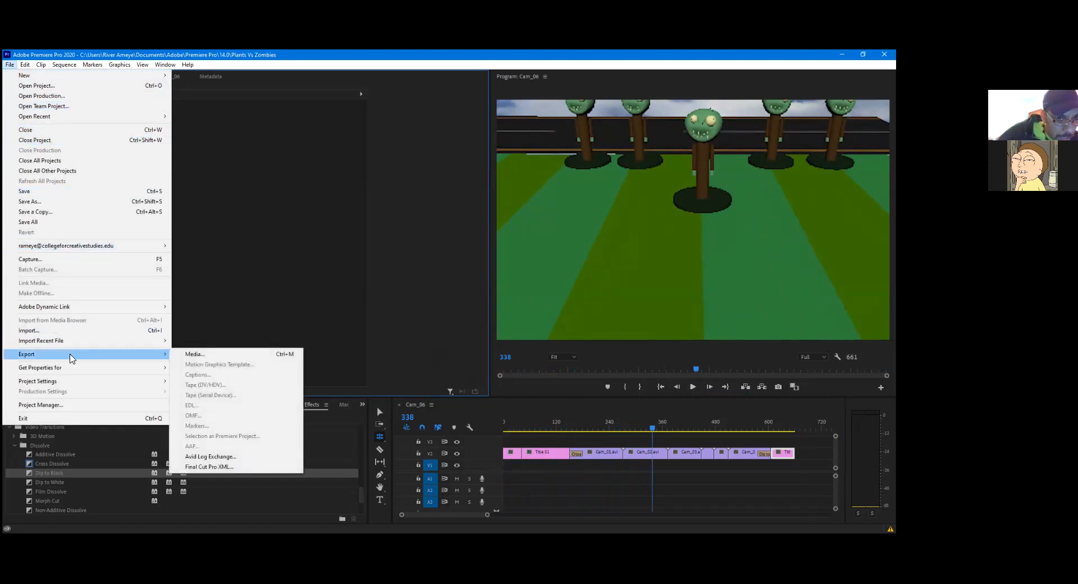
{"action": "left_click", "coordinate": [219, 356]}
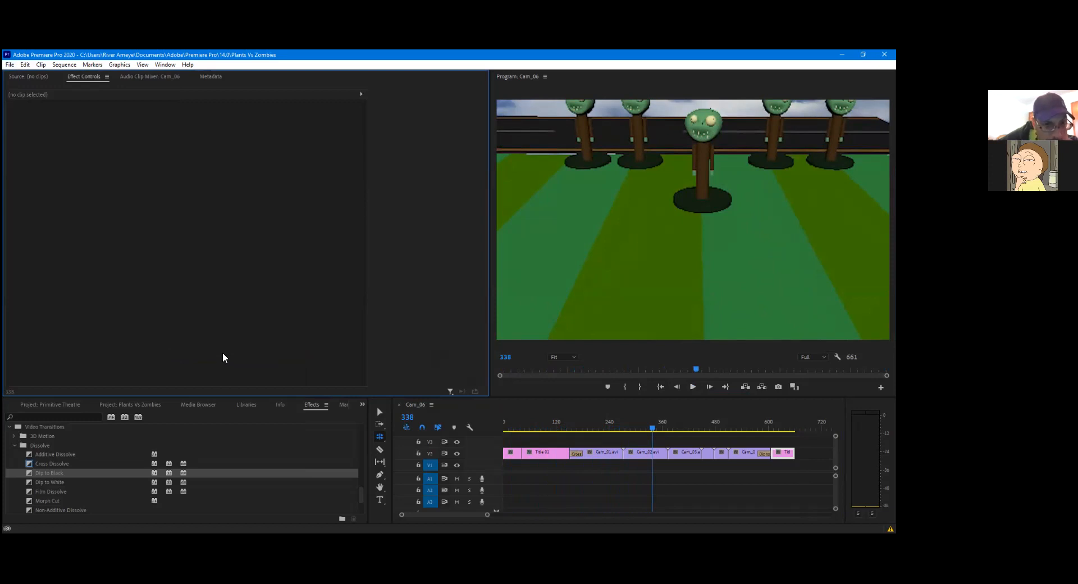
{"action": "left_click", "coordinate": [10, 65]}
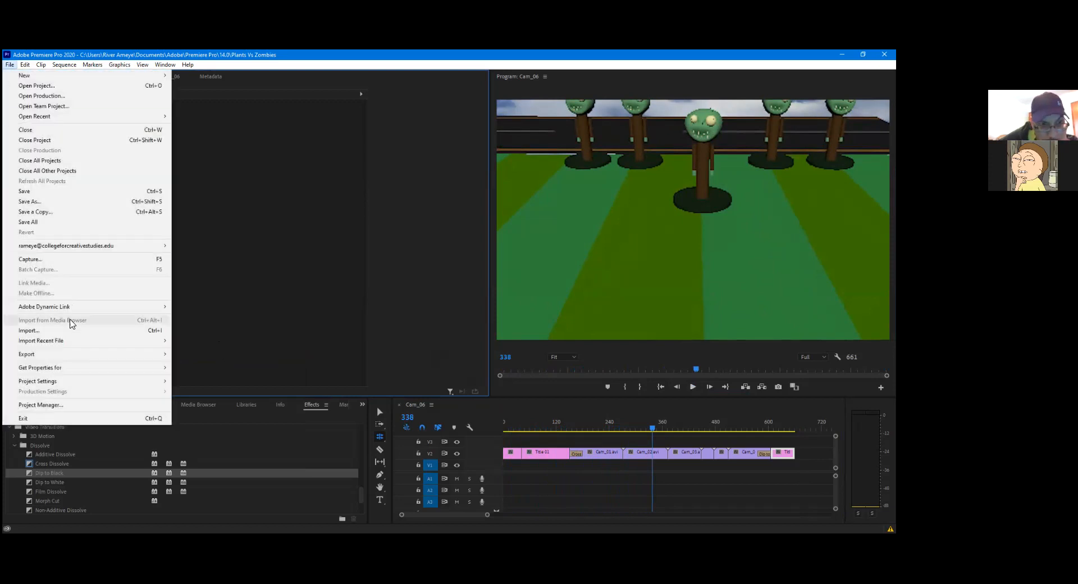
{"action": "mouse_move", "coordinate": [127, 354]}
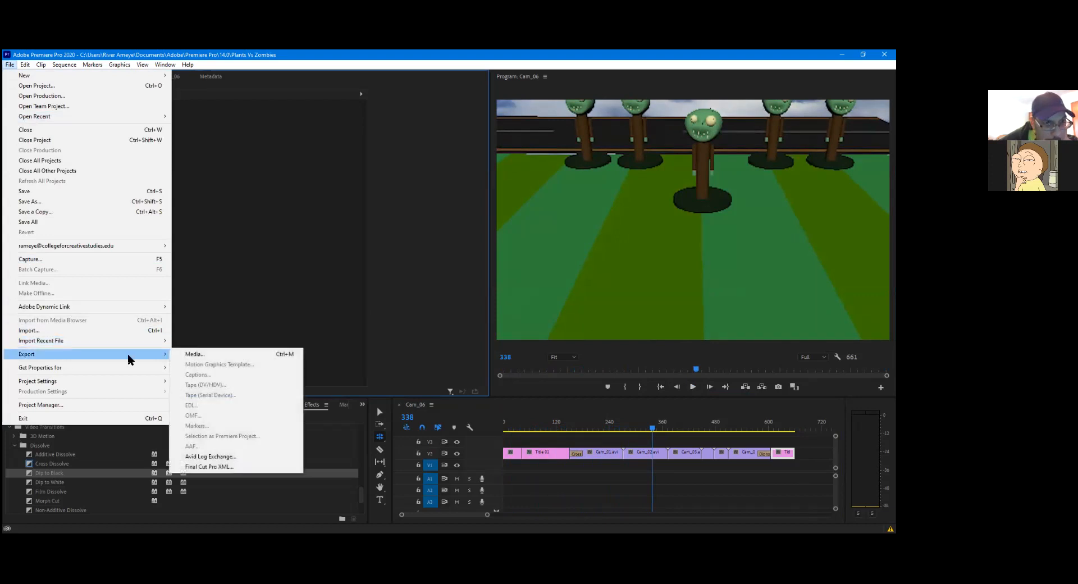
{"action": "left_click", "coordinate": [212, 355]}
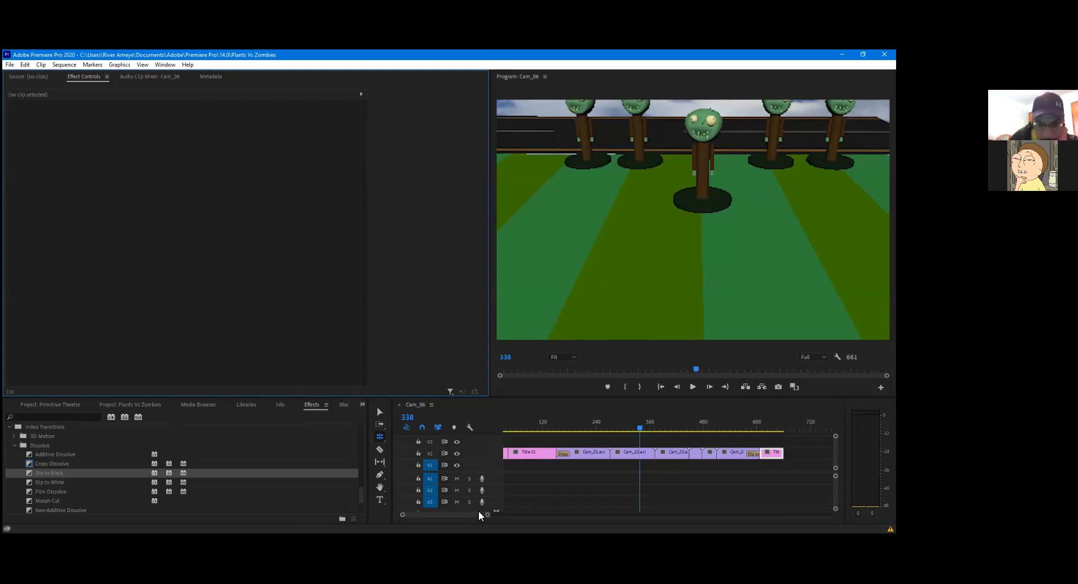
Switch to the Primitive Theatre project and open its media export settings
{"action": "left_click", "coordinate": [76, 405]}
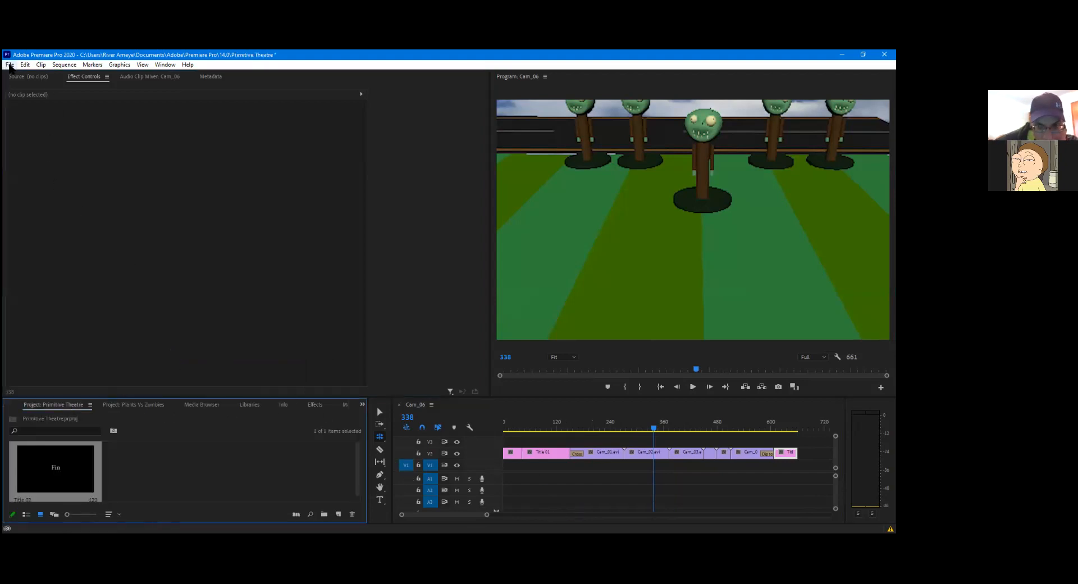
{"action": "left_click", "coordinate": [10, 65]}
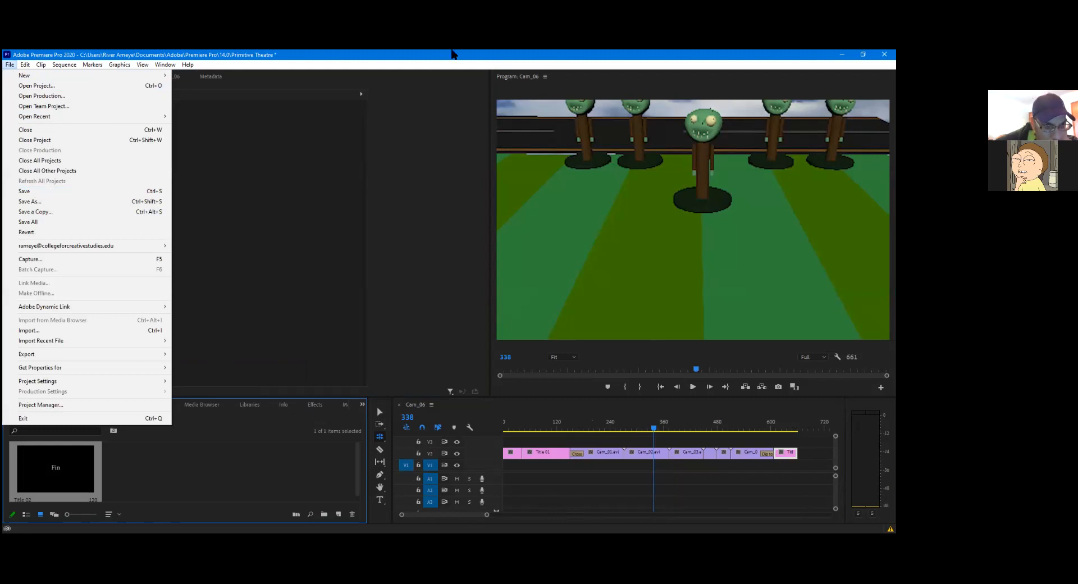
{"action": "left_click", "coordinate": [465, 60]}
{"action": "double_click", "coordinate": [465, 60]}
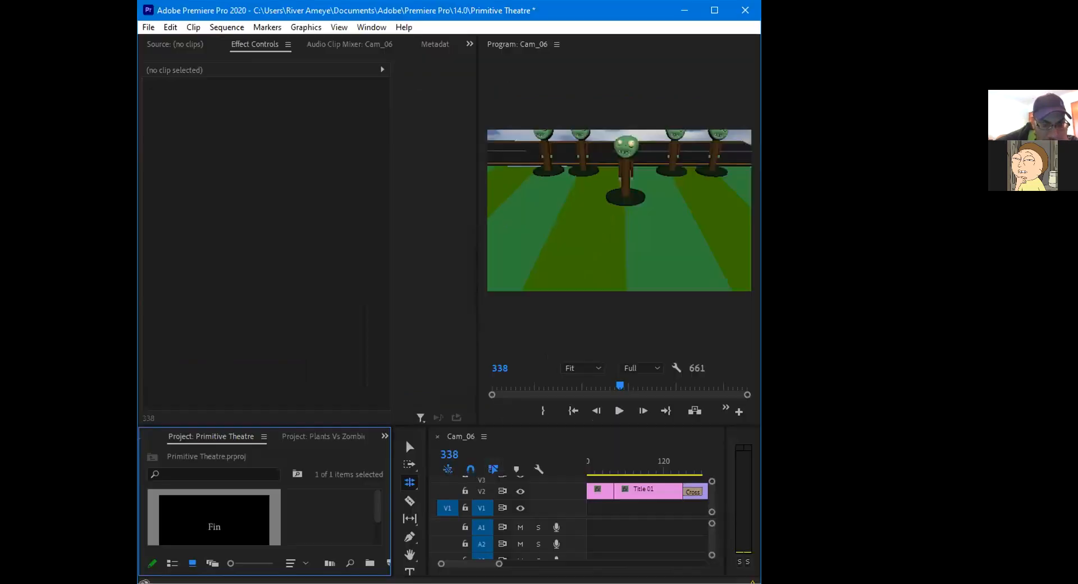
{"action": "left_click", "coordinate": [715, 10]}
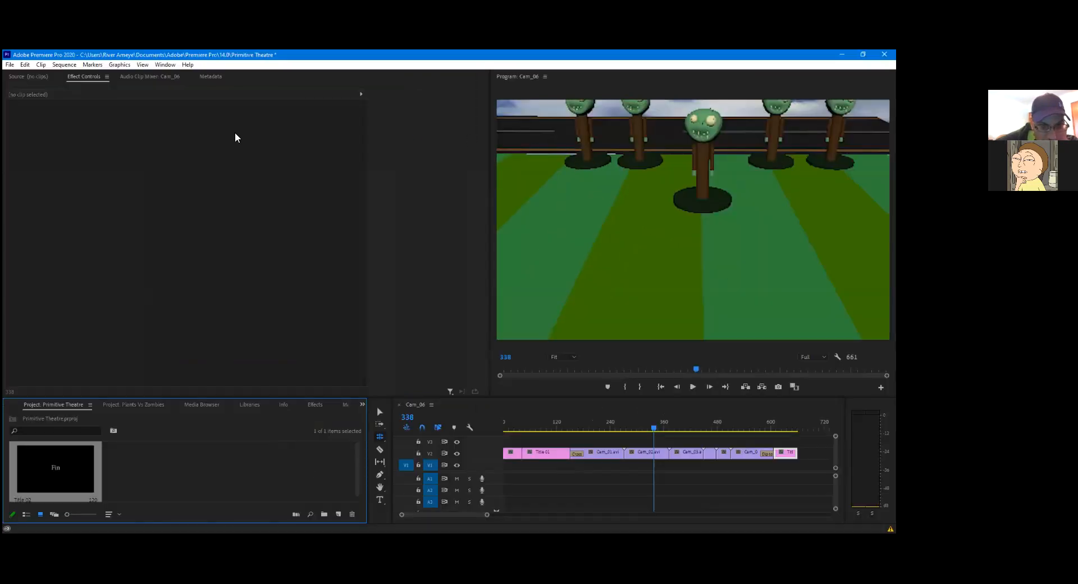
{"action": "left_click", "coordinate": [9, 66]}
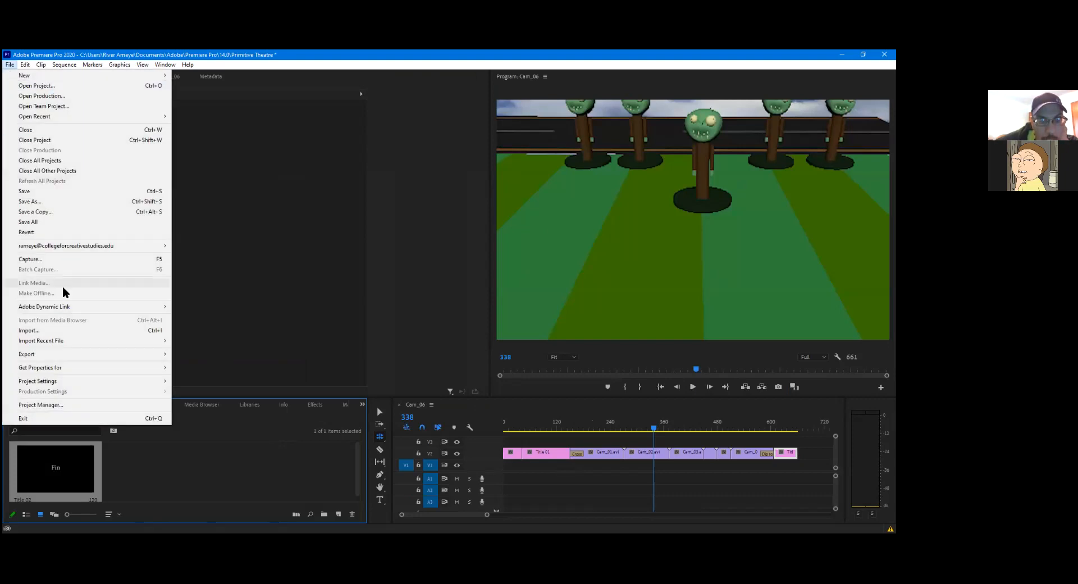
{"action": "mouse_move", "coordinate": [77, 358]}
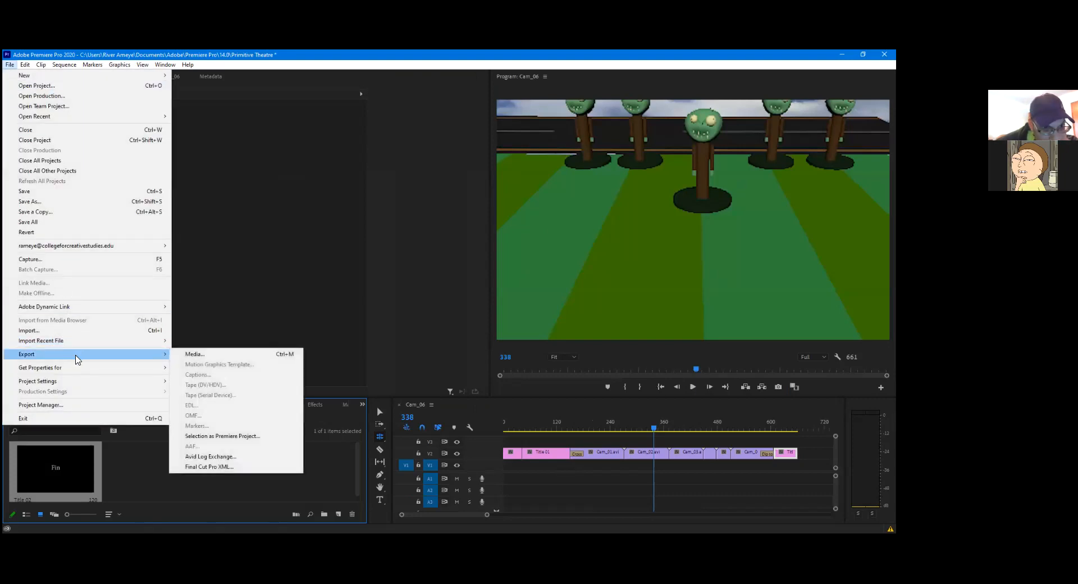
{"action": "left_click", "coordinate": [196, 356]}
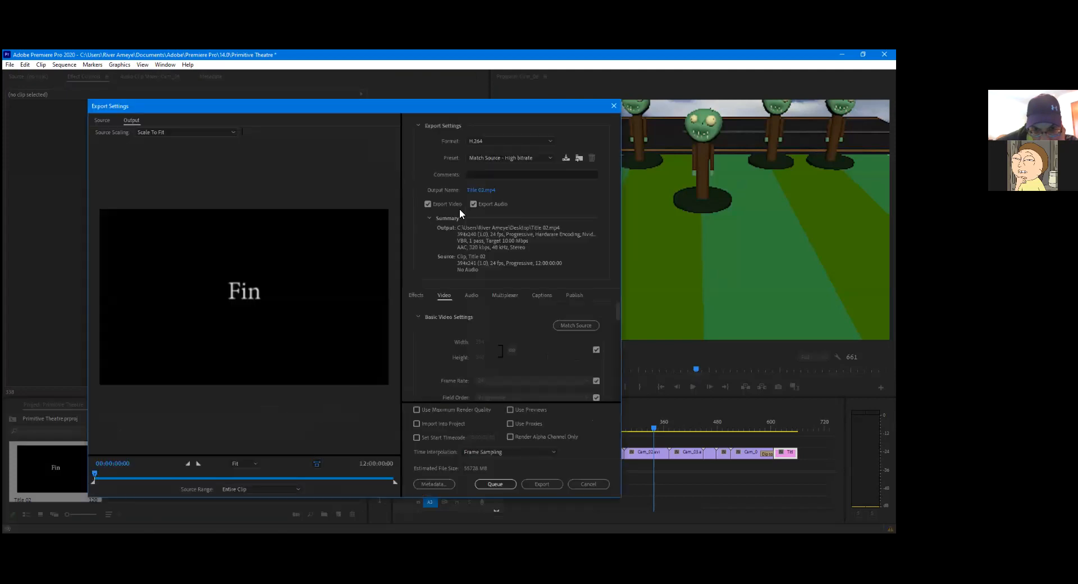
Keep H.264 as the export format and name the output file with the author's username followed by _PrimitiveTheatre
{"action": "left_click", "coordinate": [539, 143]}
{"action": "left_click", "coordinate": [534, 265]}
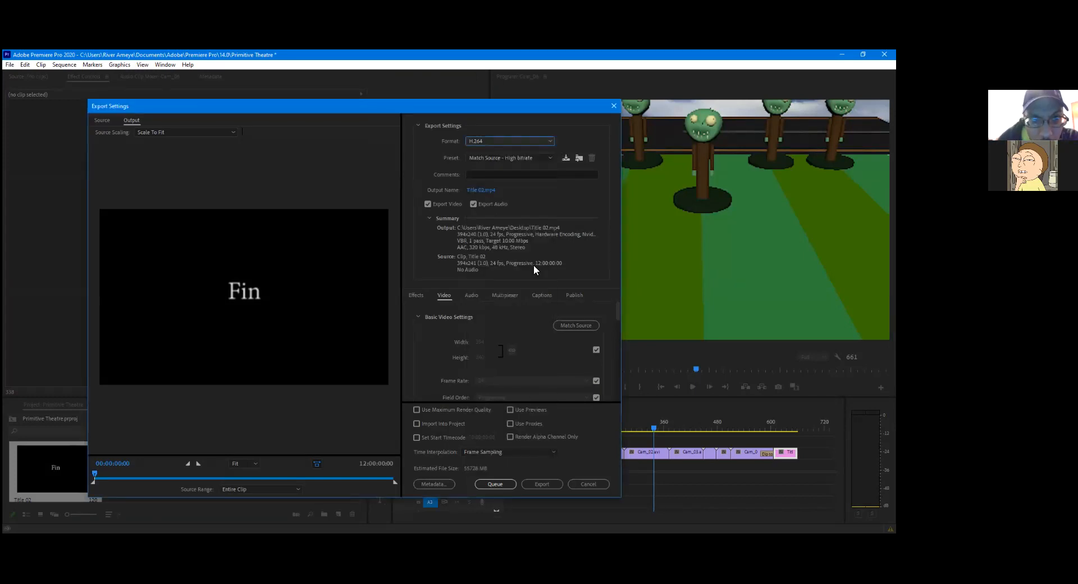
{"action": "left_click", "coordinate": [479, 190]}
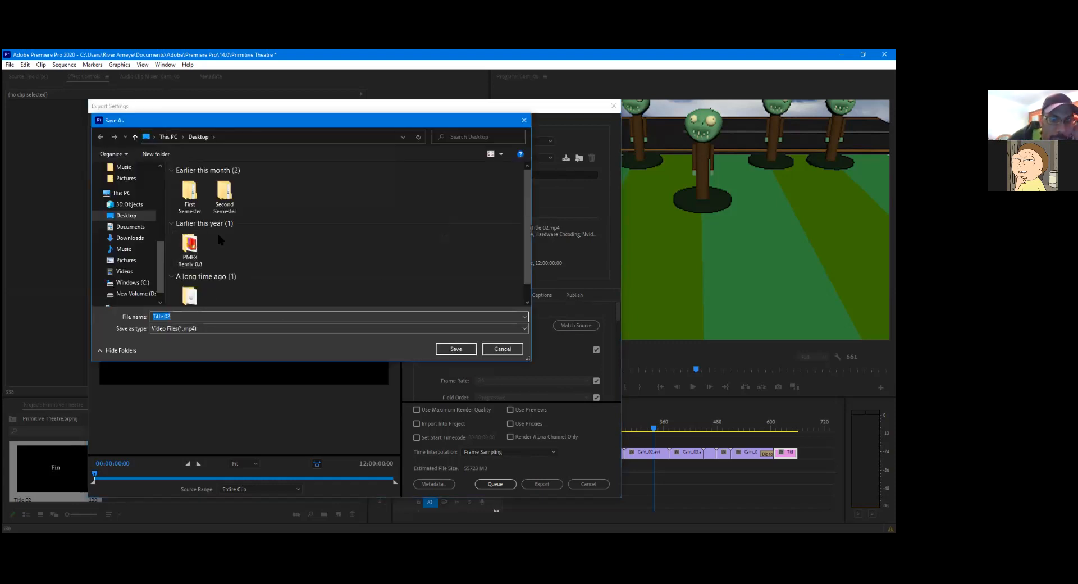
{"action": "scroll", "coordinate": [153, 224], "scroll_direction": "up", "scroll_amount": 3}
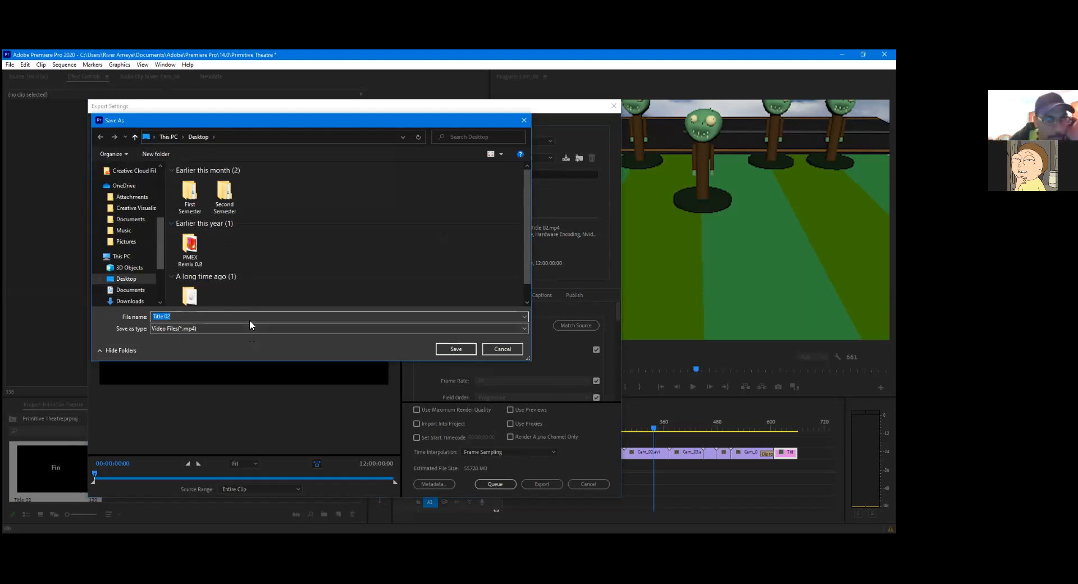
{"action": "type", "text": "rameye"}
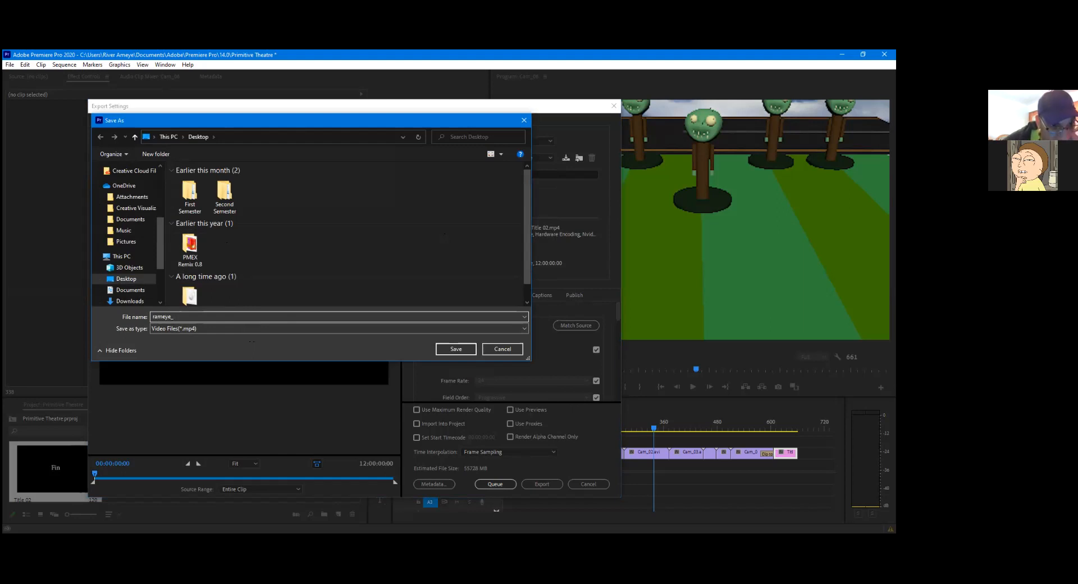
{"action": "type", "text": "_primitiveTheatre"}
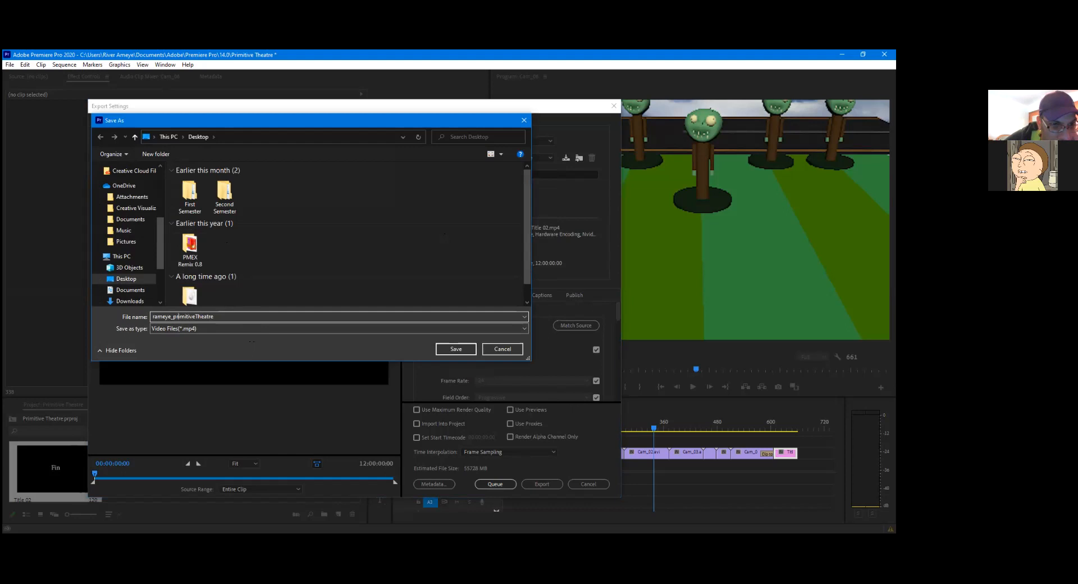
{"action": "key", "text": "BackSpace"}
{"action": "type", "text": "P"}
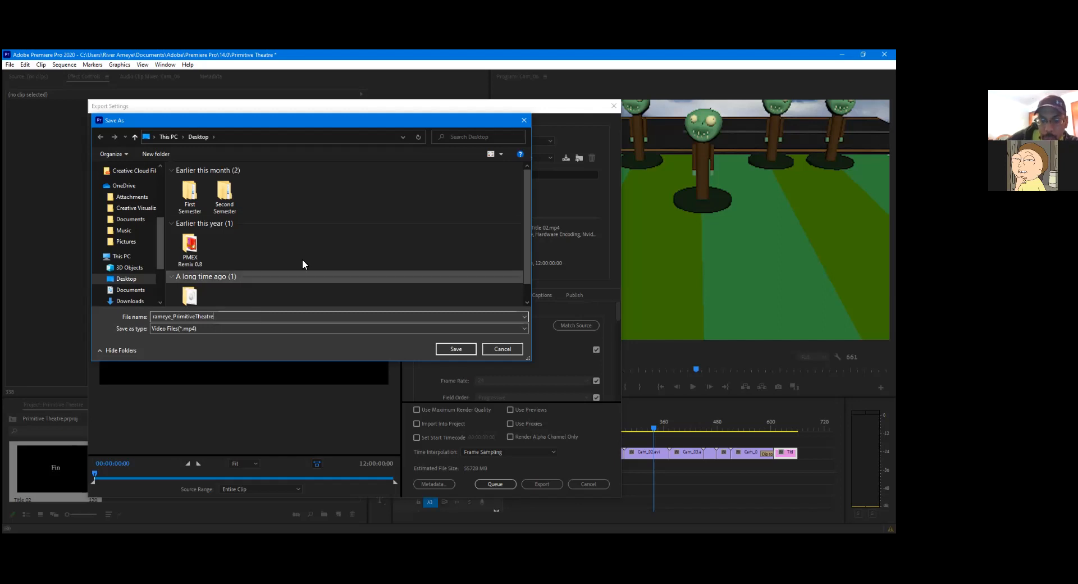
Set the video's save location to the movies folder under Documents, maya, projects, PrimitiveTheatre
{"action": "scroll", "coordinate": [119, 231], "scroll_direction": "up", "scroll_amount": 5}
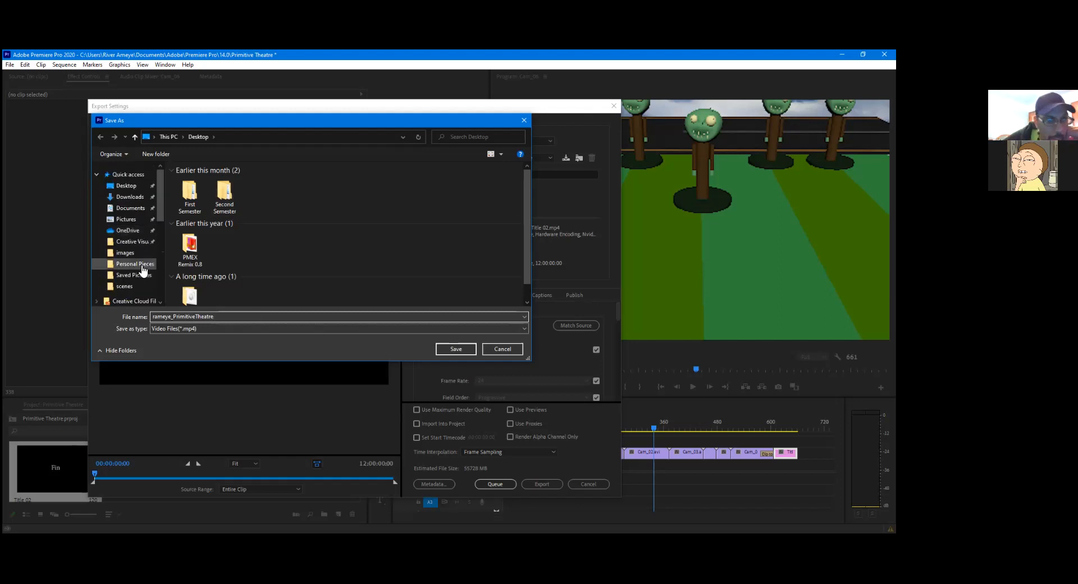
{"action": "left_click", "coordinate": [123, 209]}
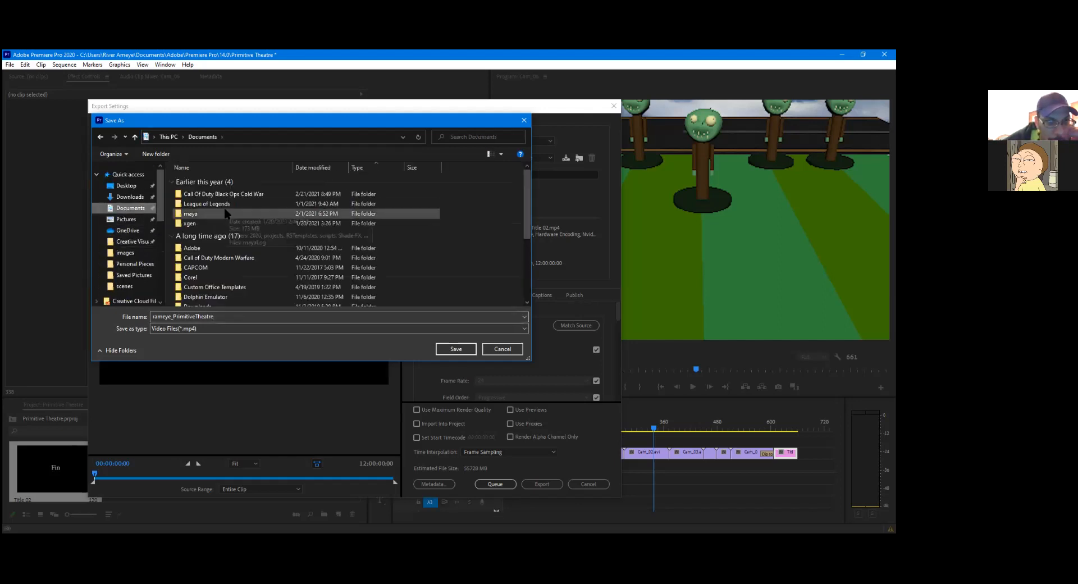
{"action": "double_click", "coordinate": [217, 213]}
{"action": "double_click", "coordinate": [203, 194]}
{"action": "double_click", "coordinate": [203, 191]}
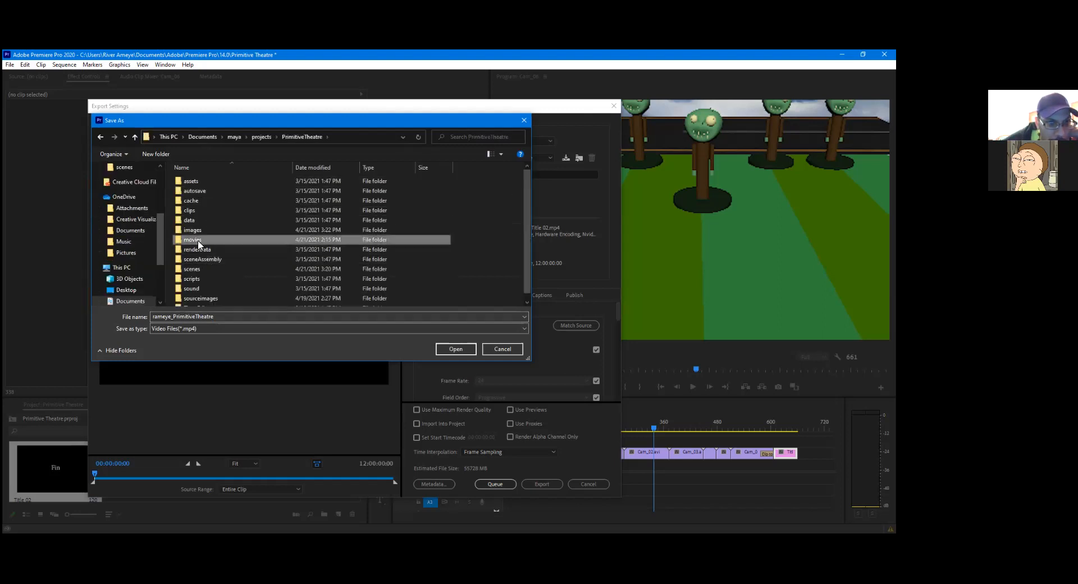
{"action": "double_click", "coordinate": [204, 241]}
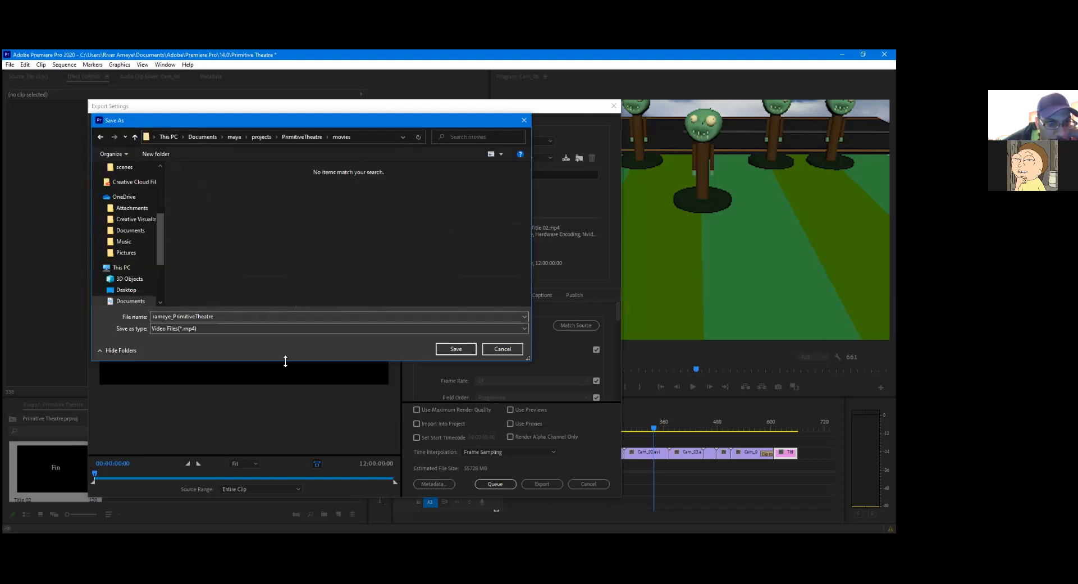
{"action": "left_click", "coordinate": [454, 329]}
{"action": "left_click", "coordinate": [447, 340]}
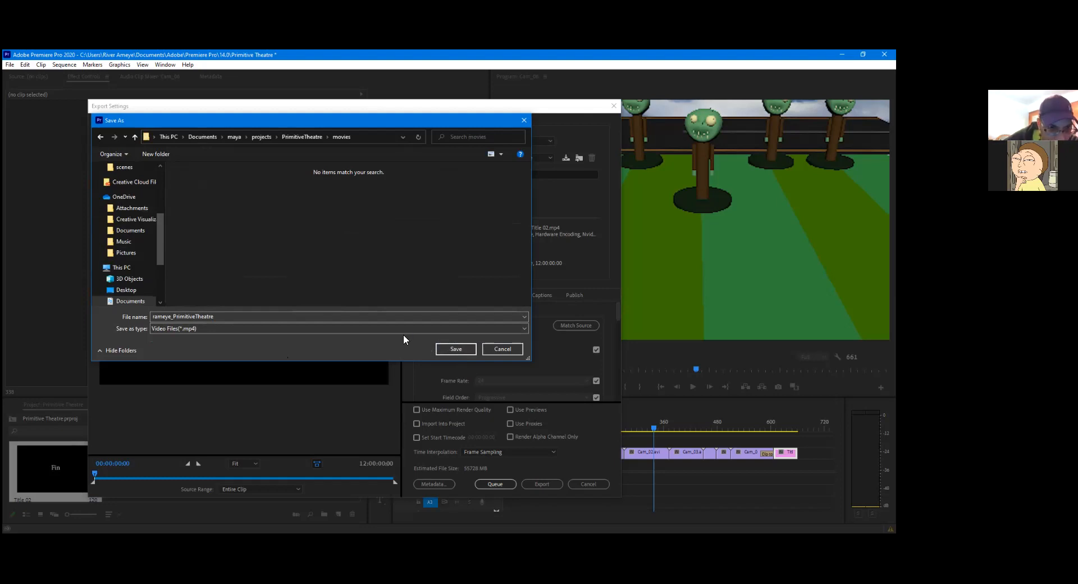
{"action": "left_click", "coordinate": [449, 353]}
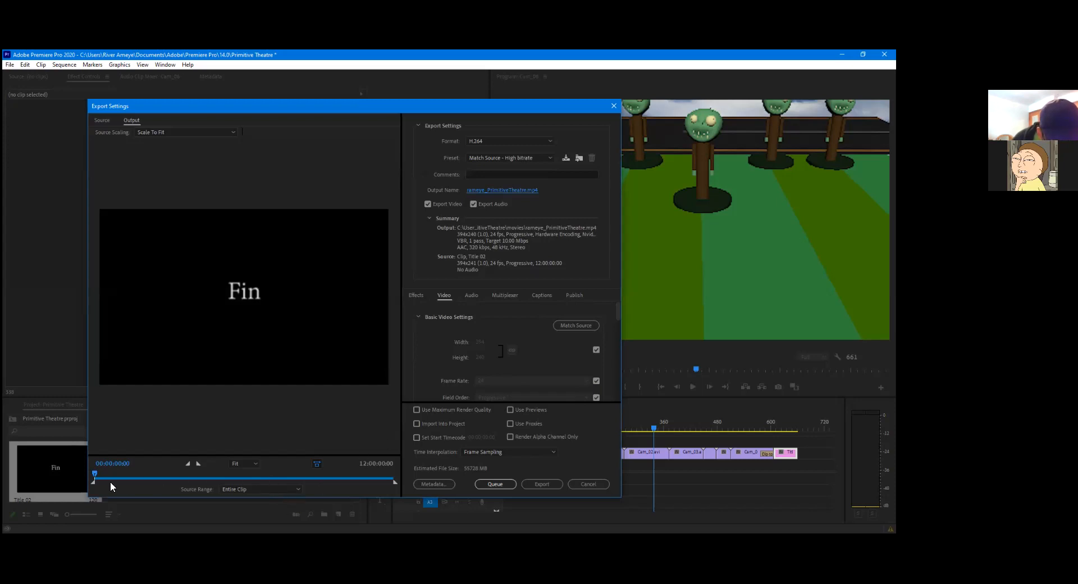
Try the Clip In/Out source range for the export and cancel the export settings
{"action": "left_click", "coordinate": [242, 490]}
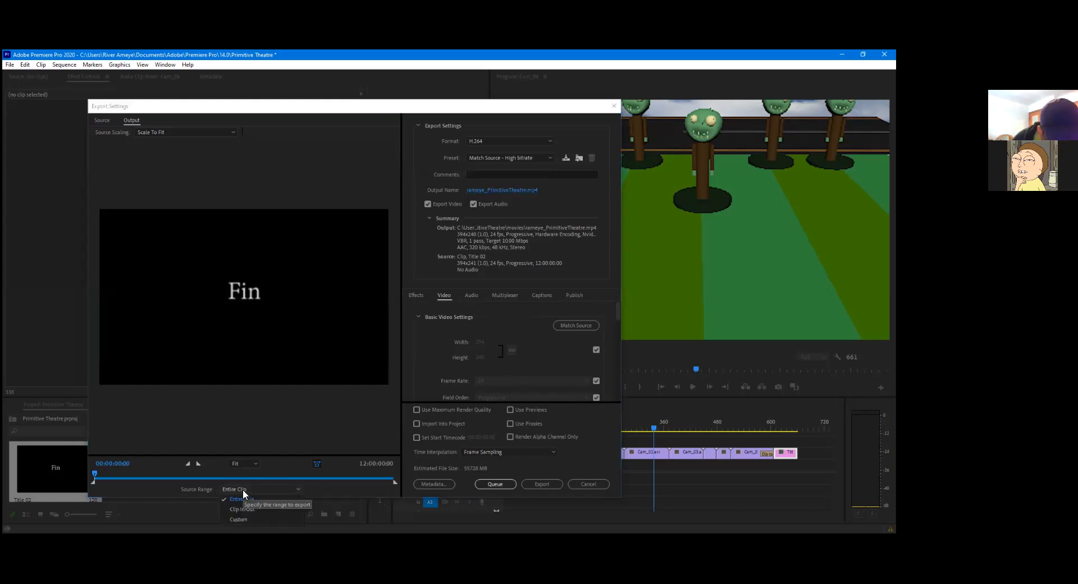
{"action": "left_click", "coordinate": [269, 509]}
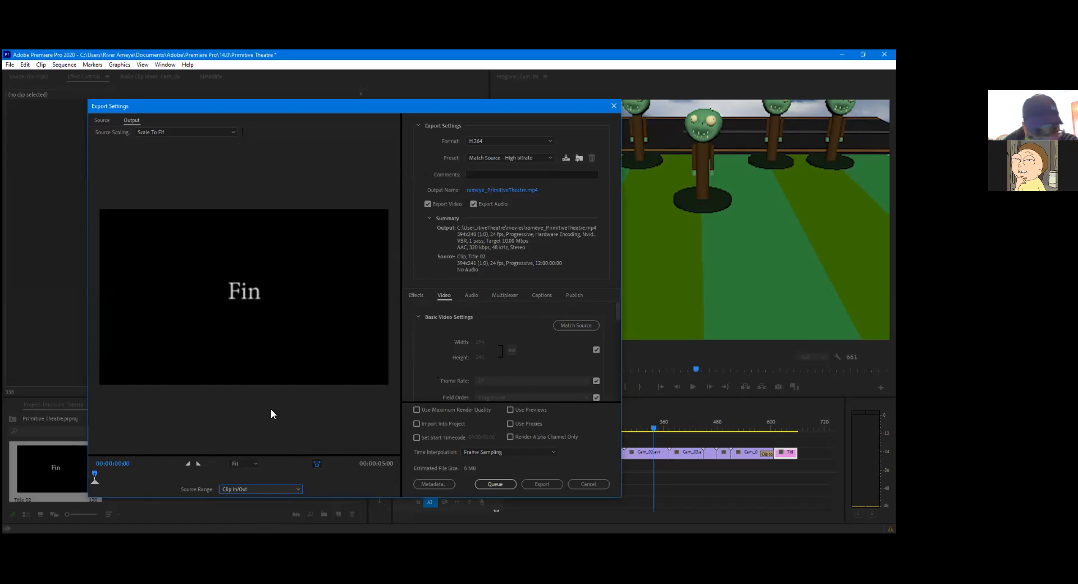
{"action": "left_click", "coordinate": [596, 487]}
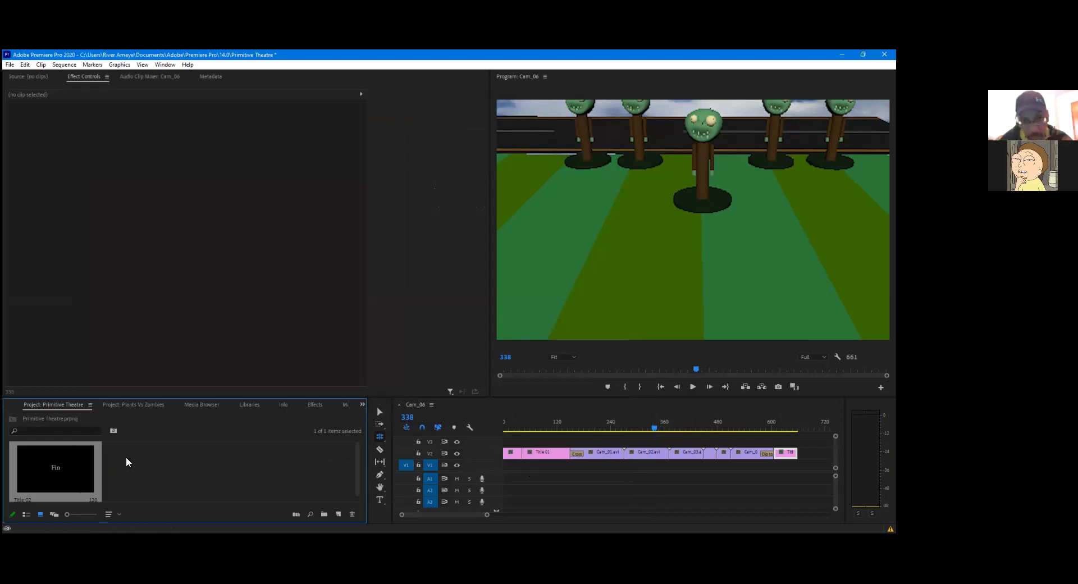
Reopen the media export settings and enter the author's username followed by _PrimitiveTheatre as the output file name
{"action": "left_click", "coordinate": [10, 65]}
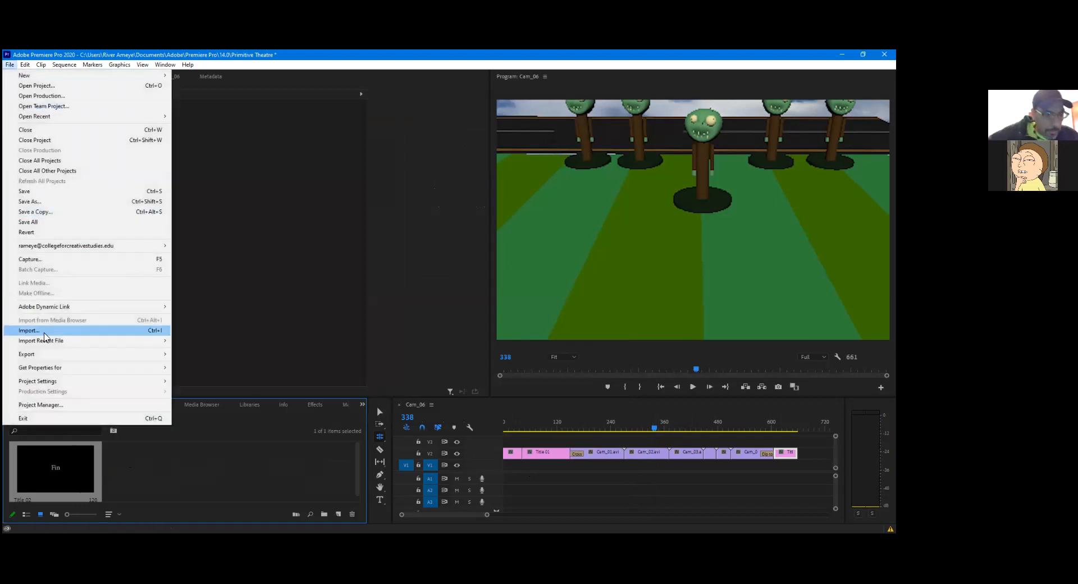
{"action": "mouse_move", "coordinate": [89, 360]}
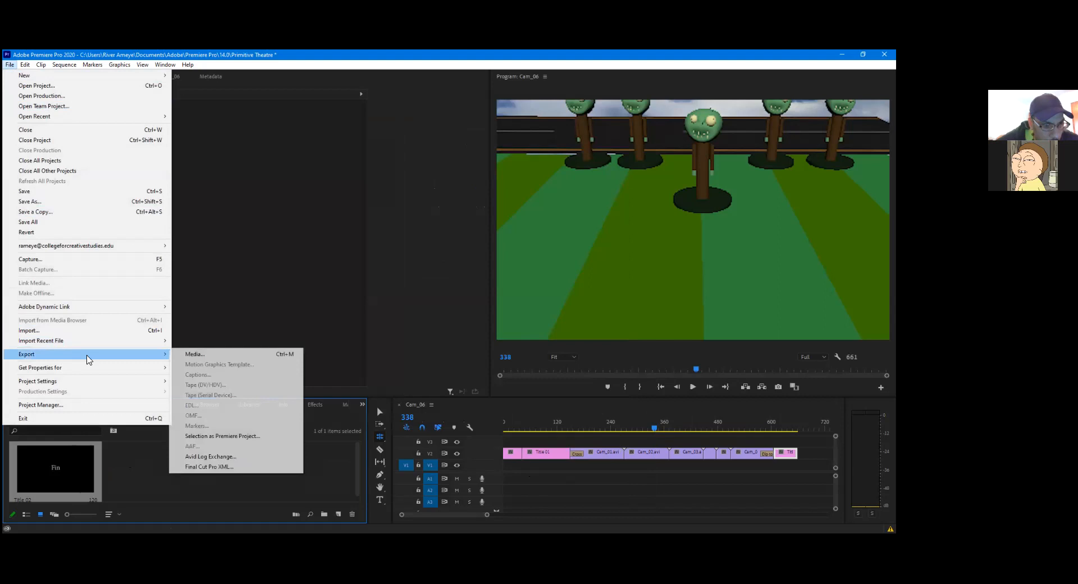
{"action": "left_click", "coordinate": [219, 356]}
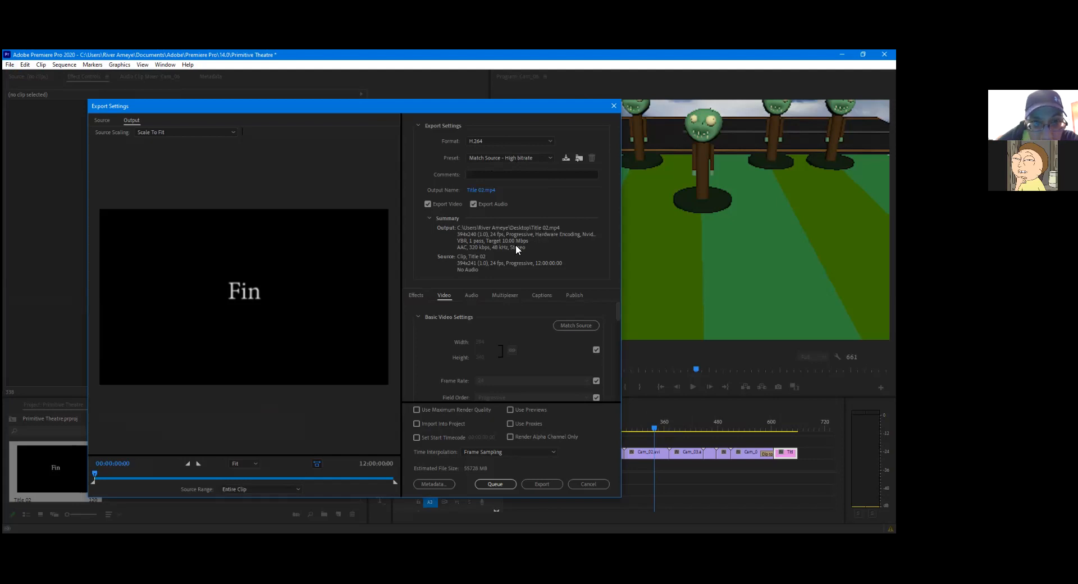
{"action": "left_click", "coordinate": [490, 192]}
{"action": "type", "text": "rameye"}
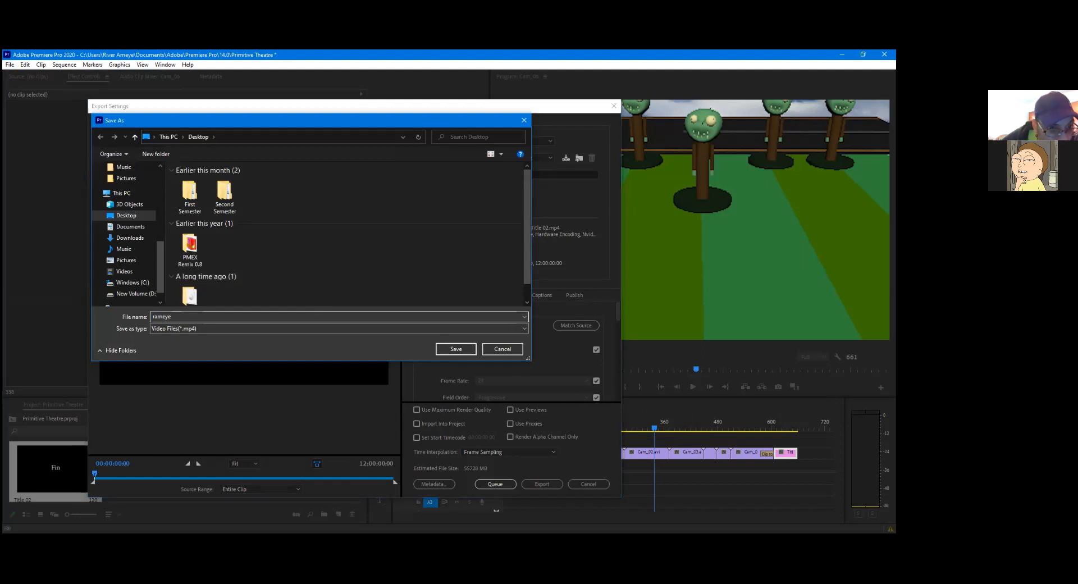
{"action": "type", "text": "_PrimitiveTheatre"}
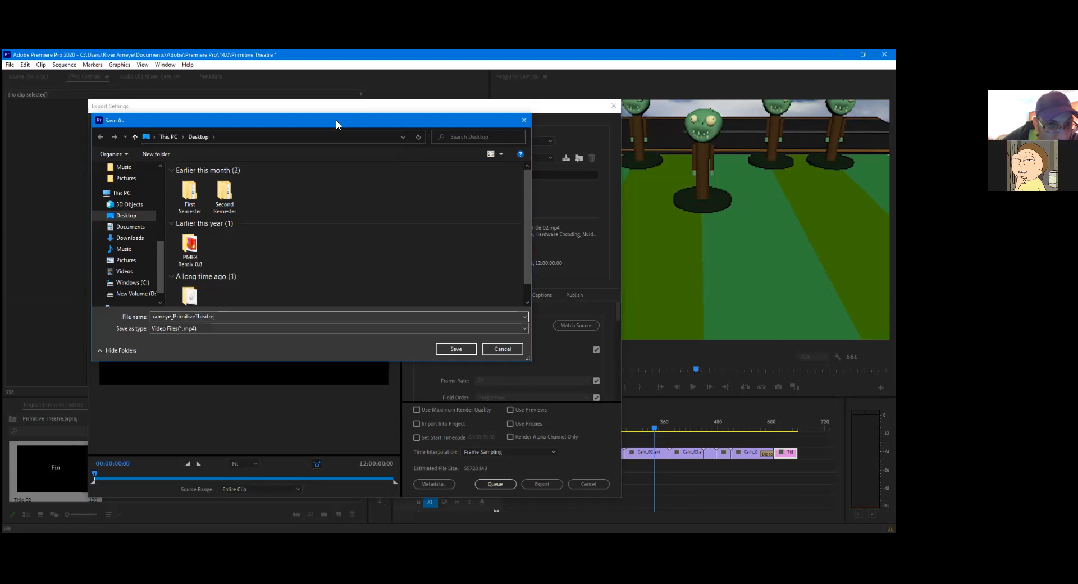
Choose the PrimitiveTheatre project's movies folder within Documents, maya, projects as the output location and save it
{"action": "scroll", "coordinate": [134, 225], "scroll_direction": "up", "scroll_amount": 2}
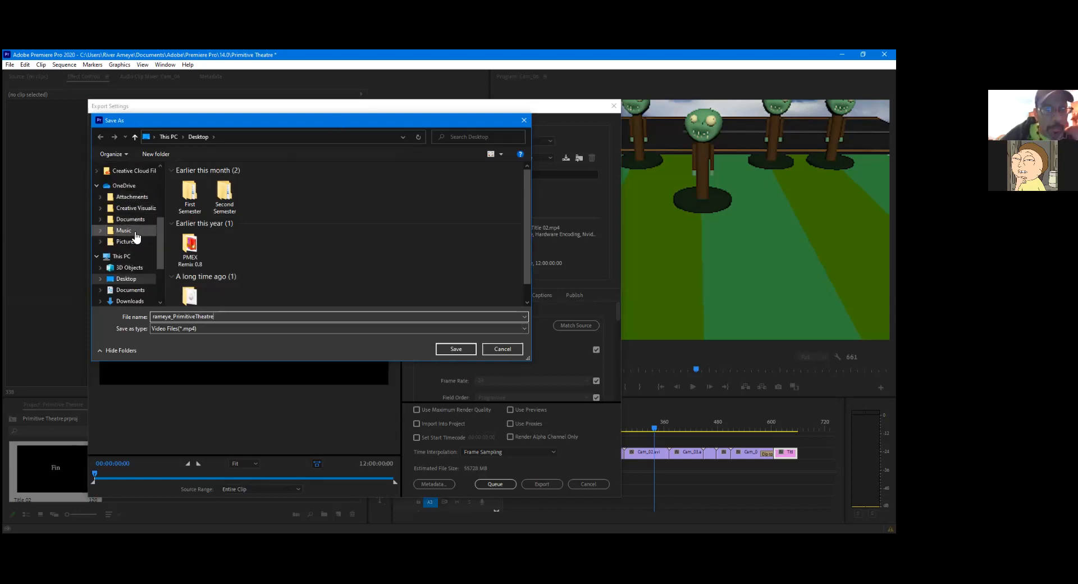
{"action": "scroll", "coordinate": [135, 230], "scroll_direction": "up", "scroll_amount": 3}
{"action": "left_click", "coordinate": [134, 225]}
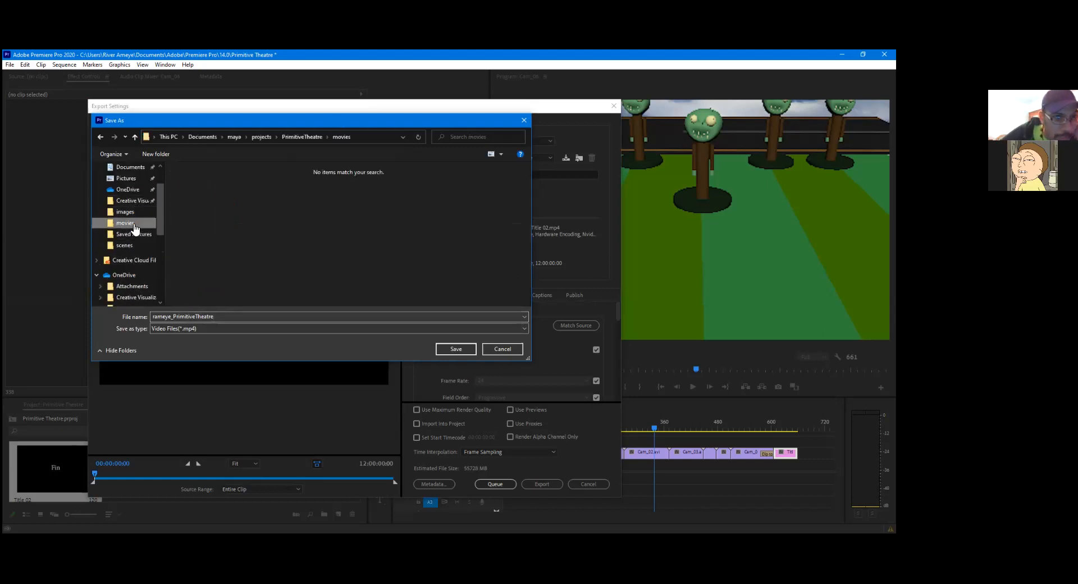
{"action": "scroll", "coordinate": [137, 216], "scroll_direction": "up", "scroll_amount": 3}
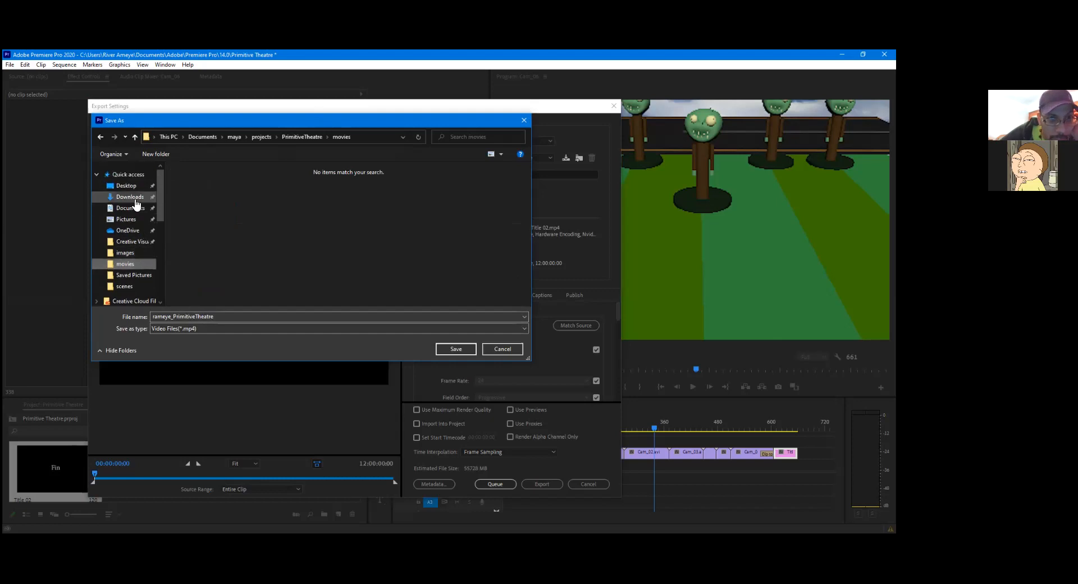
{"action": "left_click", "coordinate": [134, 210]}
{"action": "double_click", "coordinate": [210, 210]}
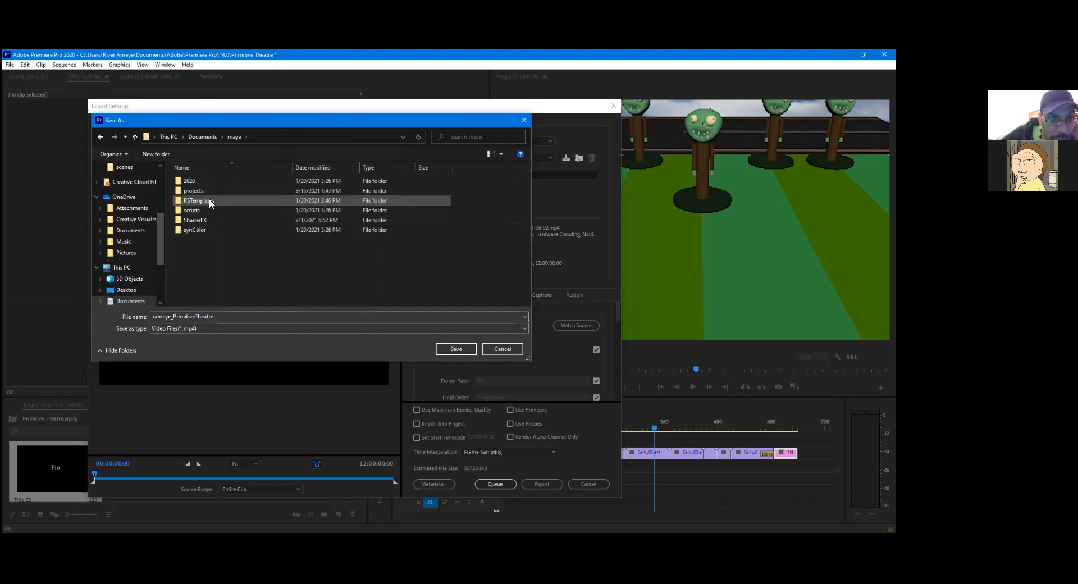
{"action": "double_click", "coordinate": [205, 190]}
{"action": "double_click", "coordinate": [206, 190]}
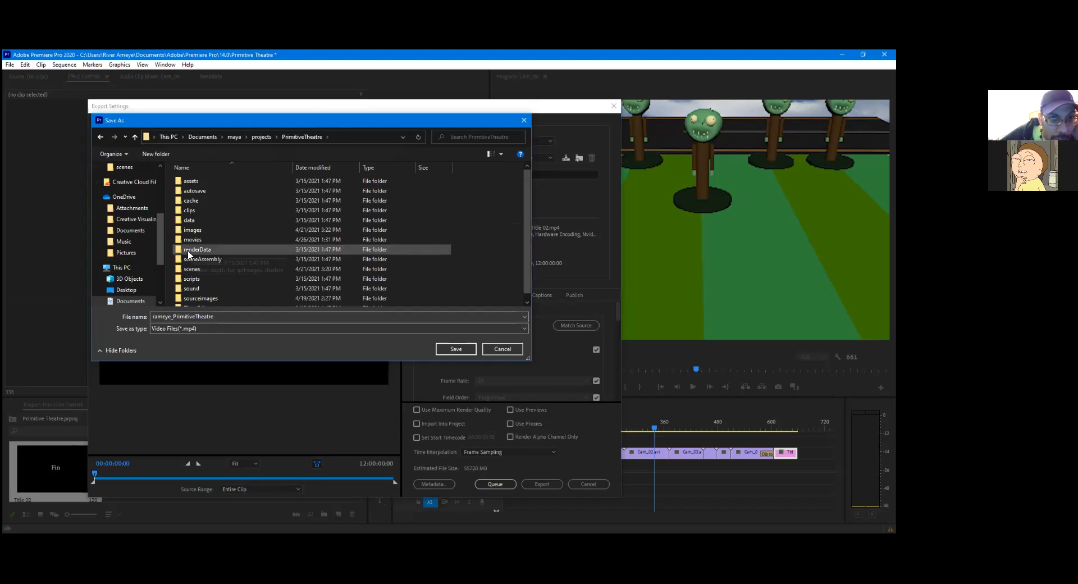
{"action": "double_click", "coordinate": [193, 240]}
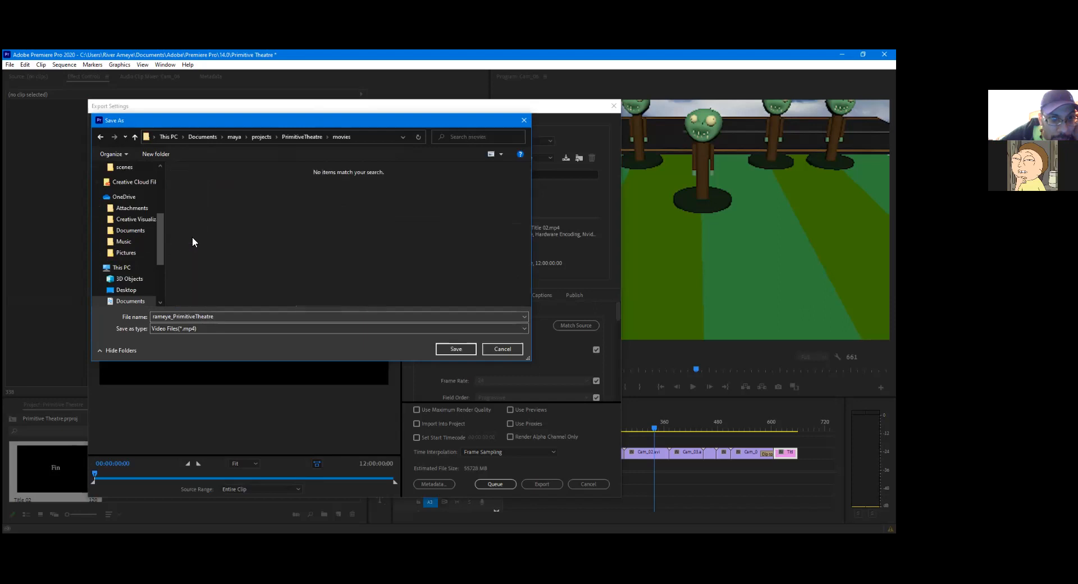
{"action": "left_click", "coordinate": [466, 351]}
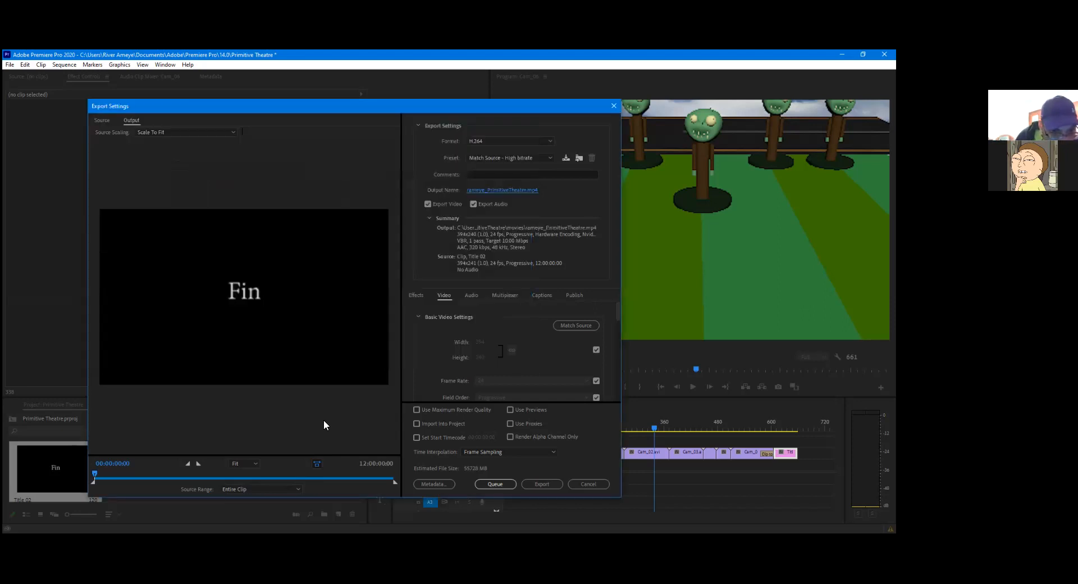
Set the export's source range to Clip In/Out and its target bitrate to 10.83 Mbps
{"action": "left_click", "coordinate": [259, 488]}
{"action": "left_click", "coordinate": [261, 509]}
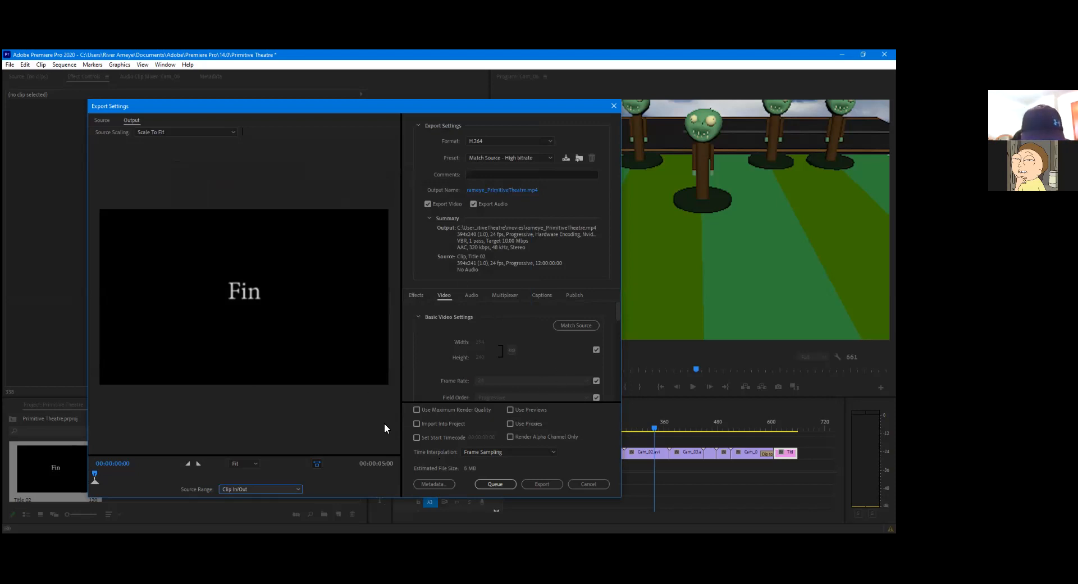
{"action": "scroll", "coordinate": [532, 370], "scroll_direction": "down", "scroll_amount": 5}
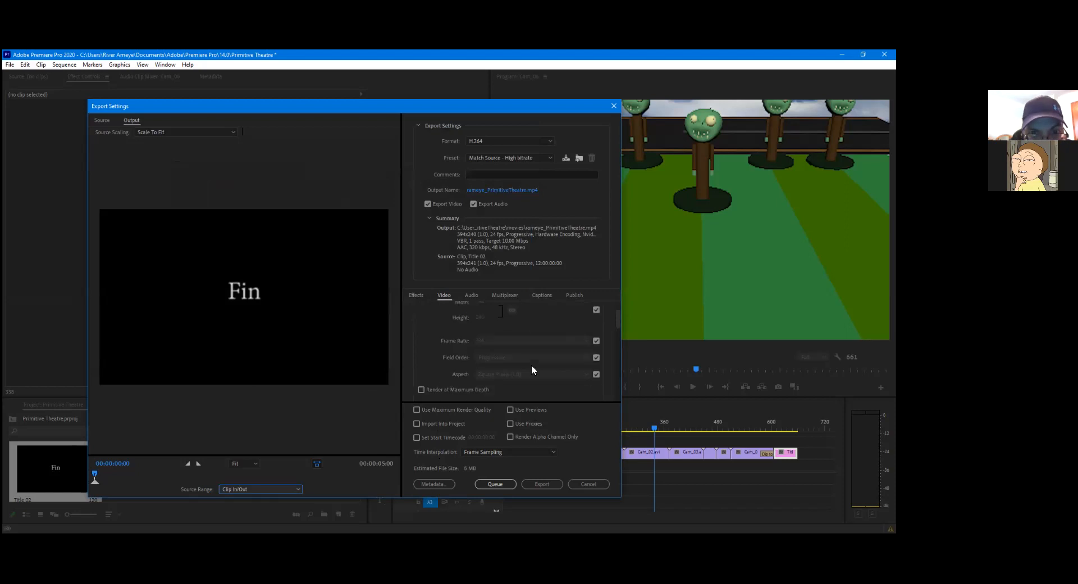
{"action": "scroll", "coordinate": [497, 369], "scroll_direction": "down", "scroll_amount": 3}
{"action": "scroll", "coordinate": [514, 373], "scroll_direction": "down", "scroll_amount": 8}
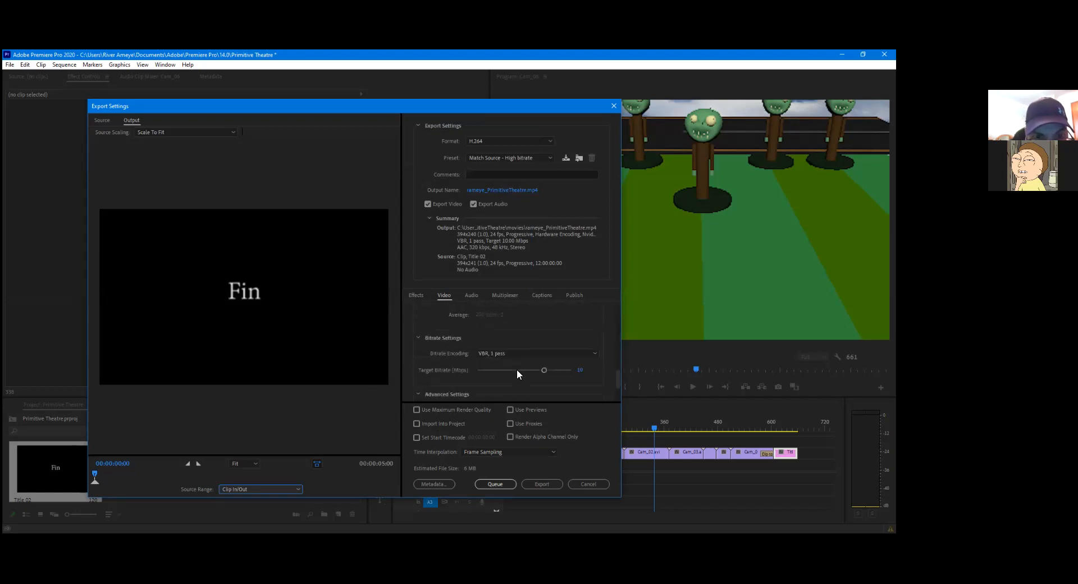
Examine the time interpolation choices, the remaining video options, and the multiplexer, captions and publish settings of the export
{"action": "left_click", "coordinate": [509, 451]}
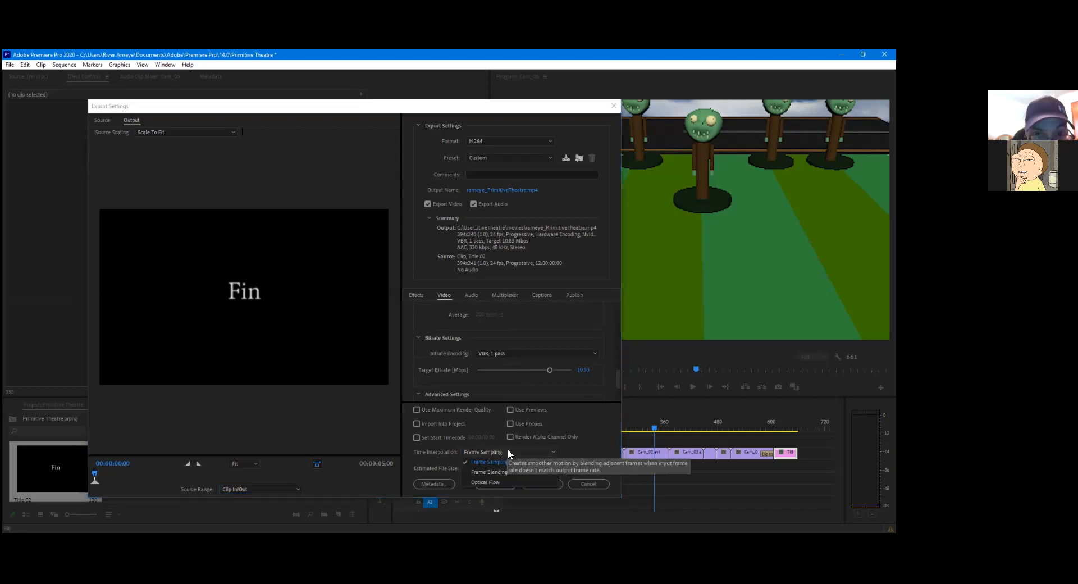
{"action": "left_click", "coordinate": [430, 465]}
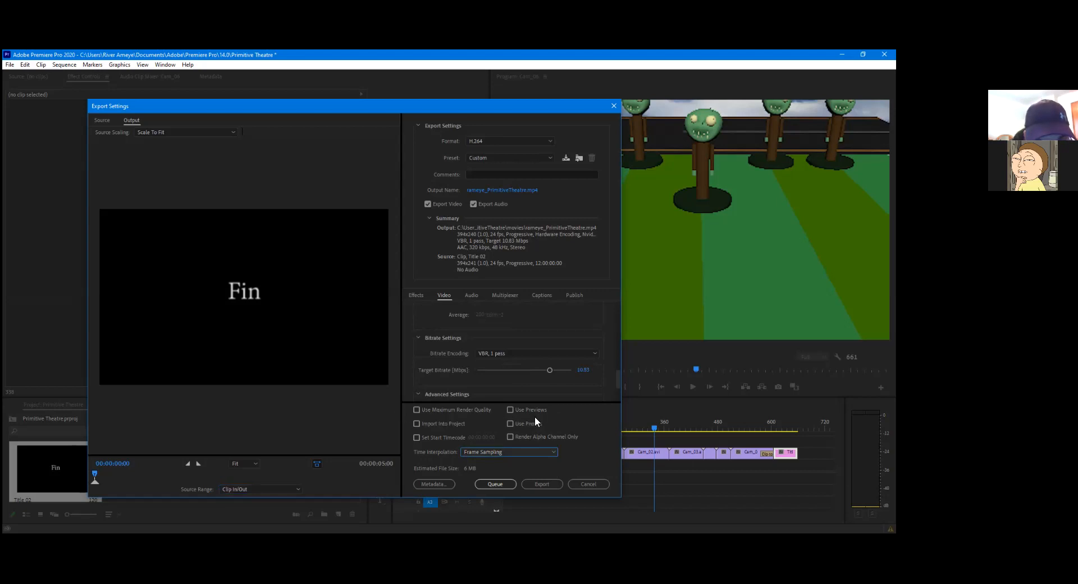
{"action": "scroll", "coordinate": [607, 379], "scroll_direction": "down", "scroll_amount": 3}
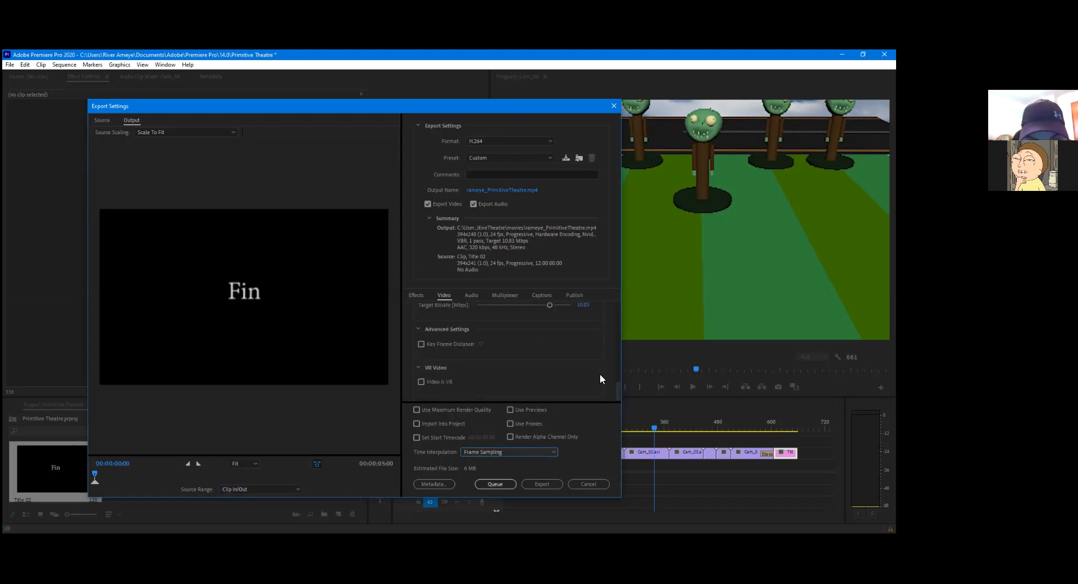
{"action": "left_click", "coordinate": [497, 295]}
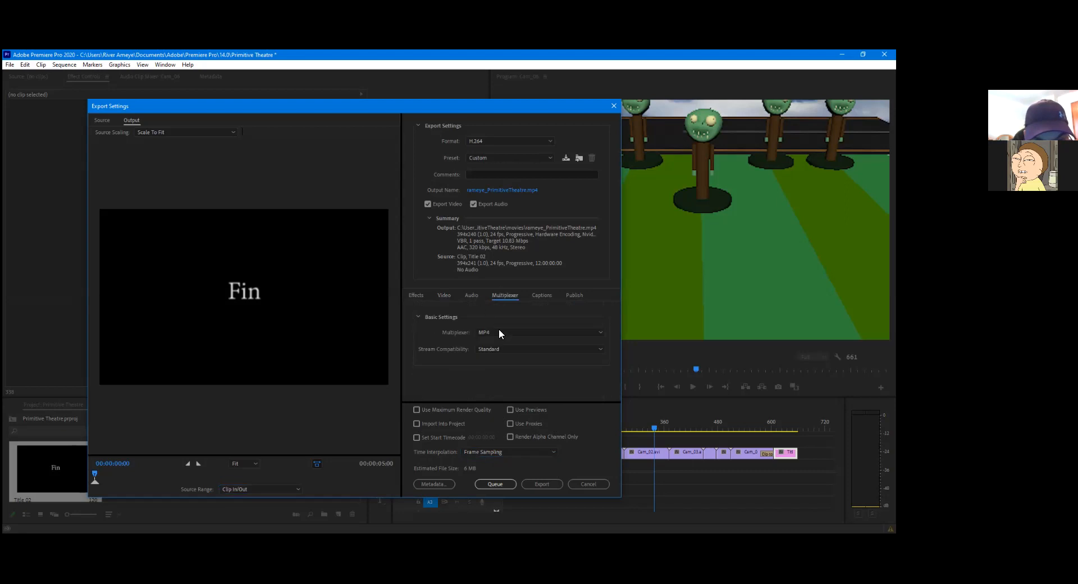
{"action": "left_click", "coordinate": [500, 331]}
{"action": "left_click", "coordinate": [472, 303]}
{"action": "left_click", "coordinate": [541, 297]}
{"action": "left_click", "coordinate": [576, 297]}
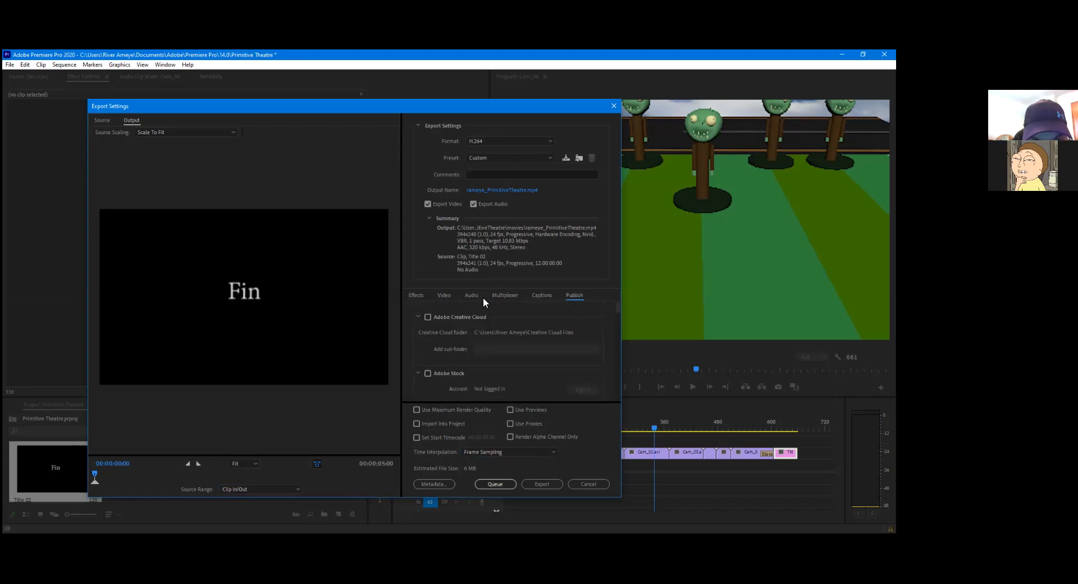
Examine the export's effects options and its basic video, encoding and bitrate settings
{"action": "scroll", "coordinate": [488, 373], "scroll_direction": "down", "scroll_amount": 2}
{"action": "left_click", "coordinate": [415, 298]}
{"action": "scroll", "coordinate": [469, 376], "scroll_direction": "down", "scroll_amount": 8}
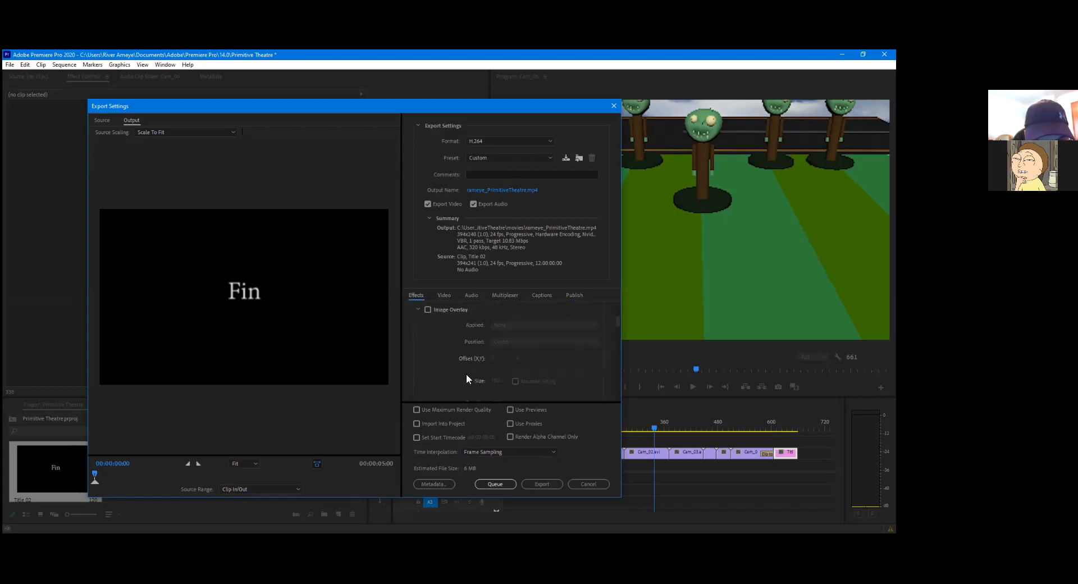
{"action": "scroll", "coordinate": [475, 378], "scroll_direction": "down", "scroll_amount": 6}
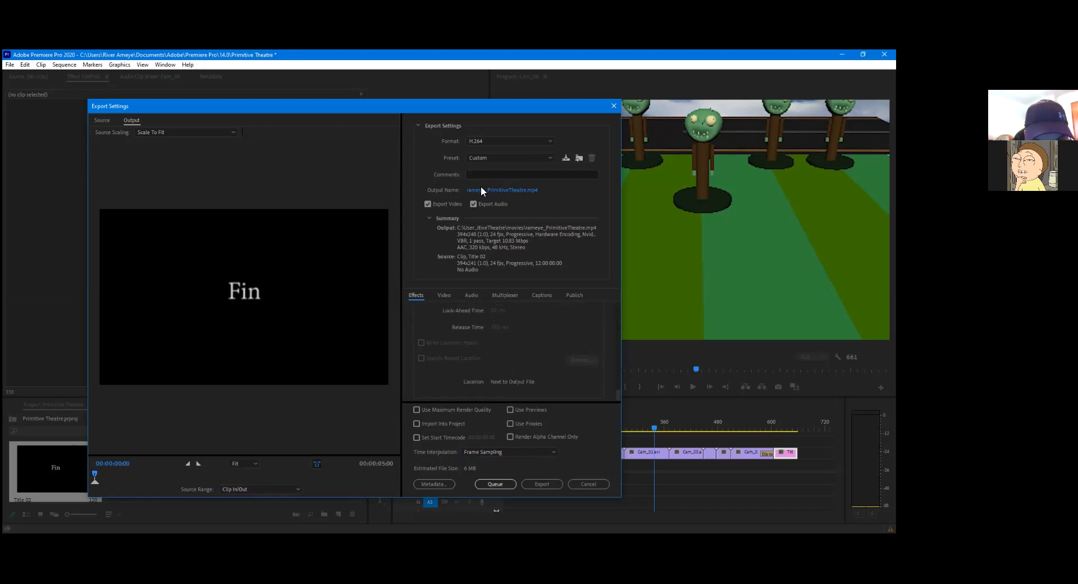
{"action": "left_click", "coordinate": [444, 295]}
{"action": "scroll", "coordinate": [480, 354], "scroll_direction": "up", "scroll_amount": 3}
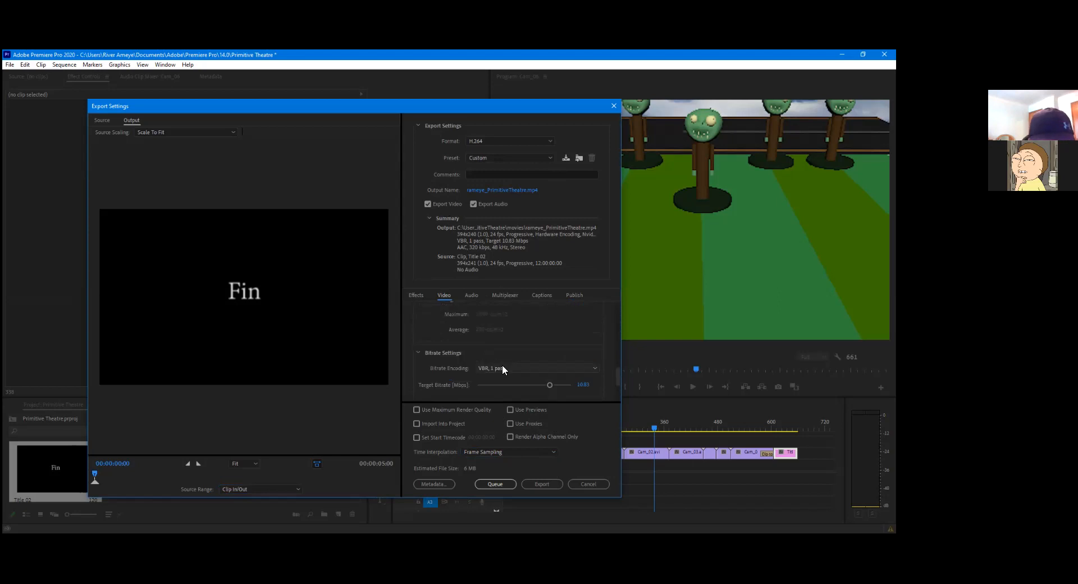
{"action": "scroll", "coordinate": [500, 349], "scroll_direction": "up", "scroll_amount": 5}
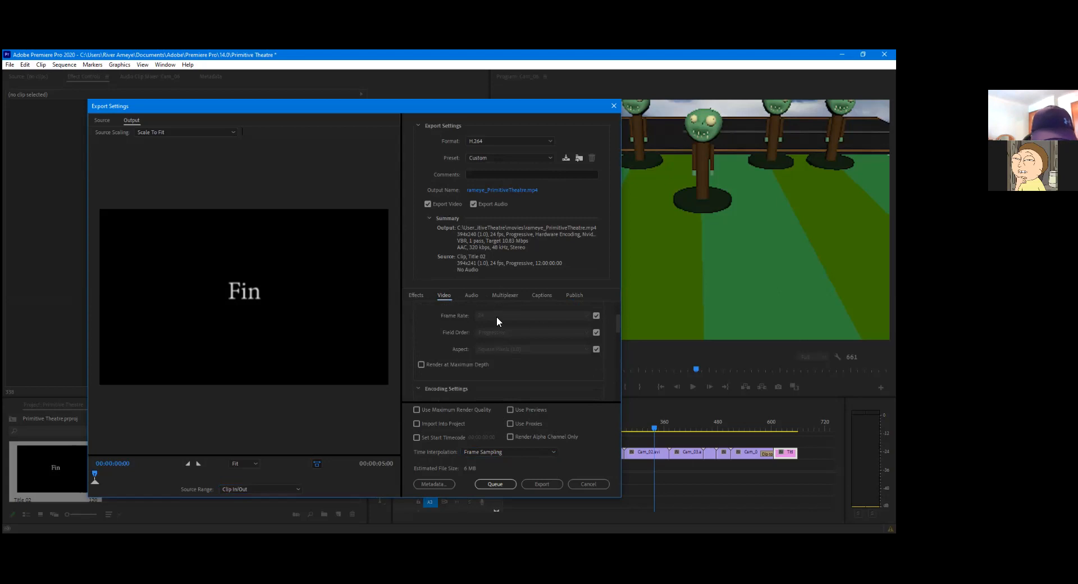
{"action": "scroll", "coordinate": [480, 317], "scroll_direction": "up", "scroll_amount": 2}
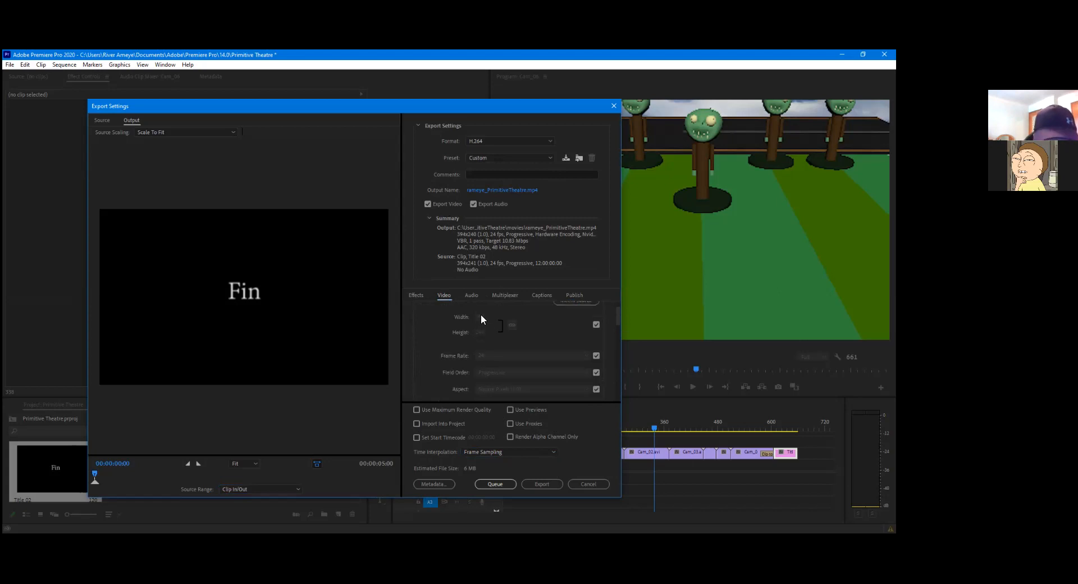
Check the pixel aspect ratio choices by unlinking the aspect from the source, and match it to the source again
{"action": "left_click", "coordinate": [596, 388]}
{"action": "left_click", "coordinate": [586, 389]}
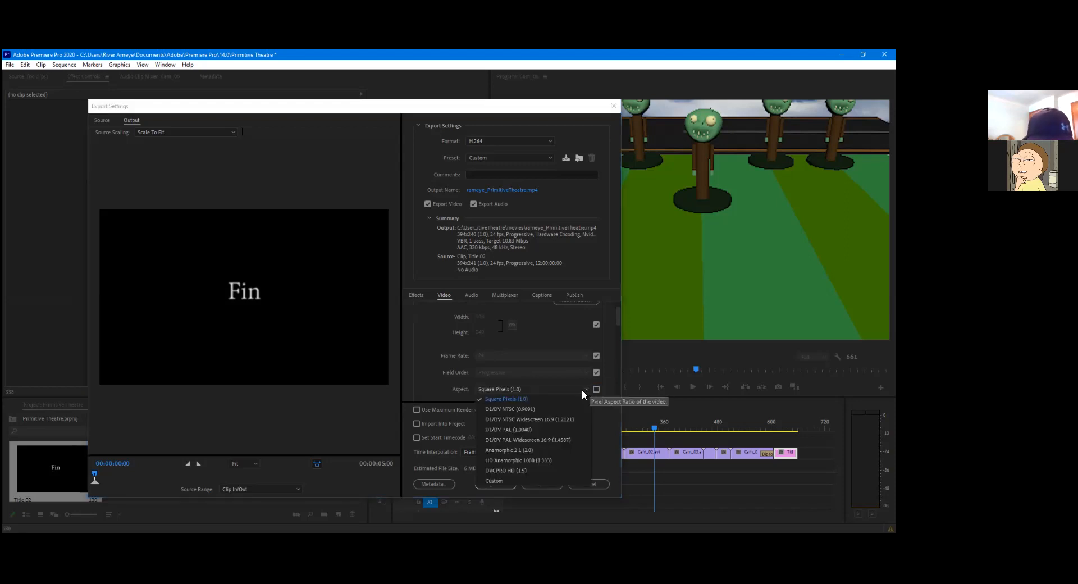
{"action": "left_click", "coordinate": [584, 391]}
{"action": "left_click", "coordinate": [596, 389]}
Check the remaining encoding, bitrate and advanced video settings, and export the H.264 video
{"action": "scroll", "coordinate": [464, 359], "scroll_direction": "down", "scroll_amount": 1}
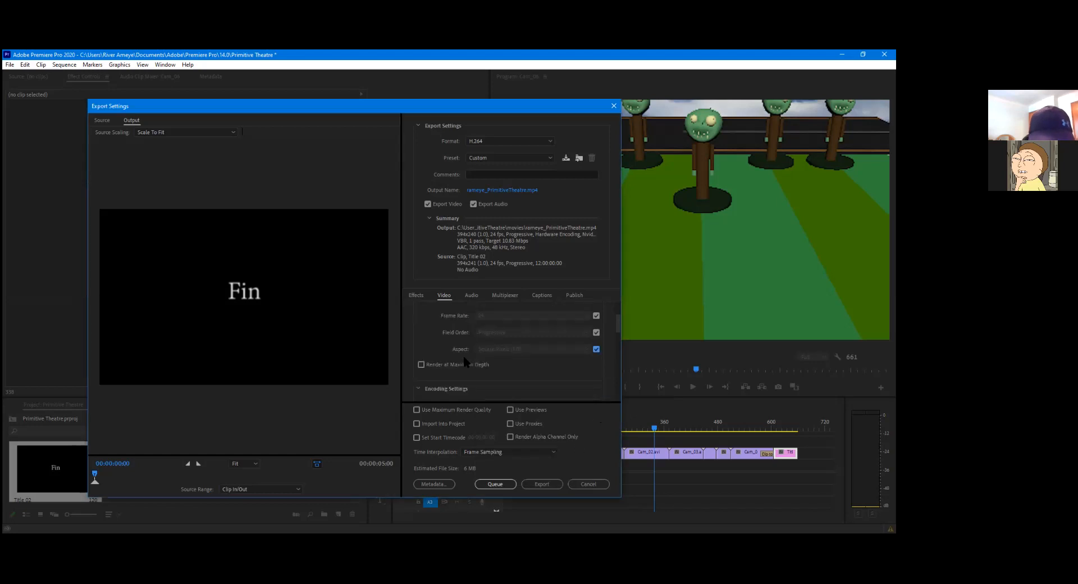
{"action": "scroll", "coordinate": [464, 360], "scroll_direction": "down", "scroll_amount": 1}
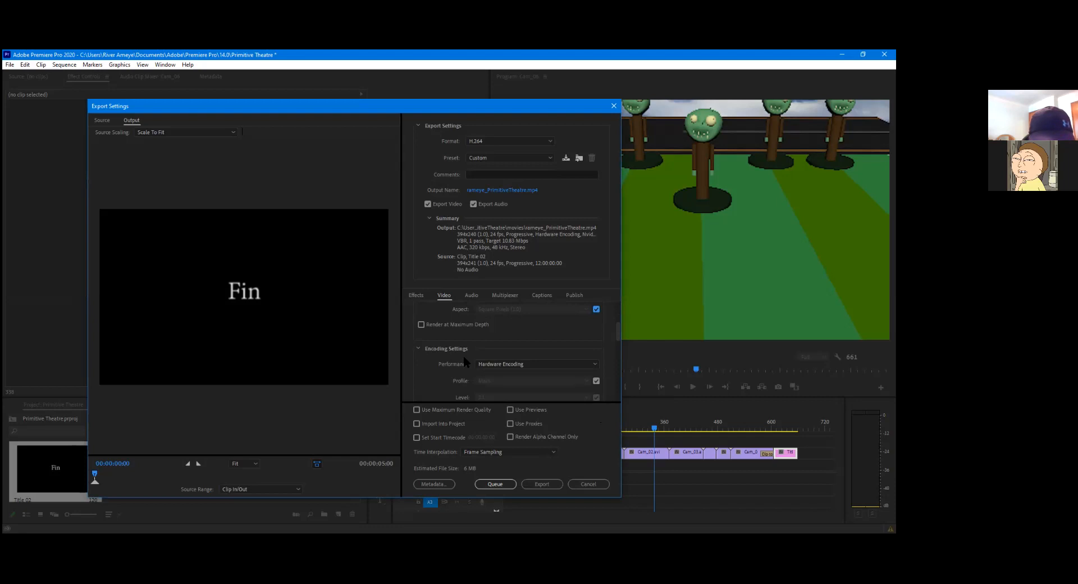
{"action": "scroll", "coordinate": [466, 361], "scroll_direction": "down", "scroll_amount": 1}
{"action": "scroll", "coordinate": [465, 361], "scroll_direction": "down", "scroll_amount": 1}
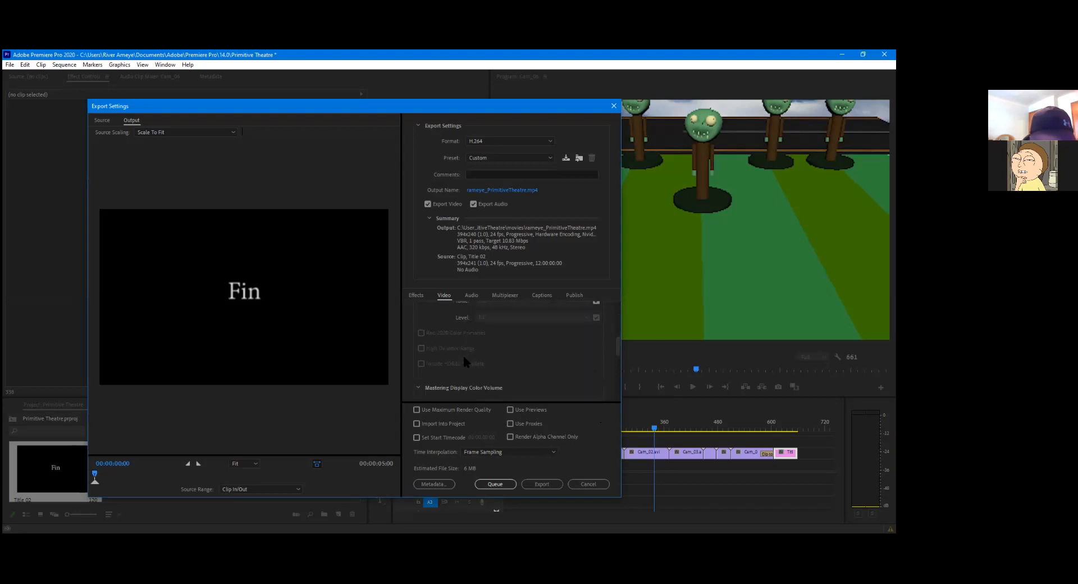
{"action": "scroll", "coordinate": [464, 362], "scroll_direction": "down", "scroll_amount": 3}
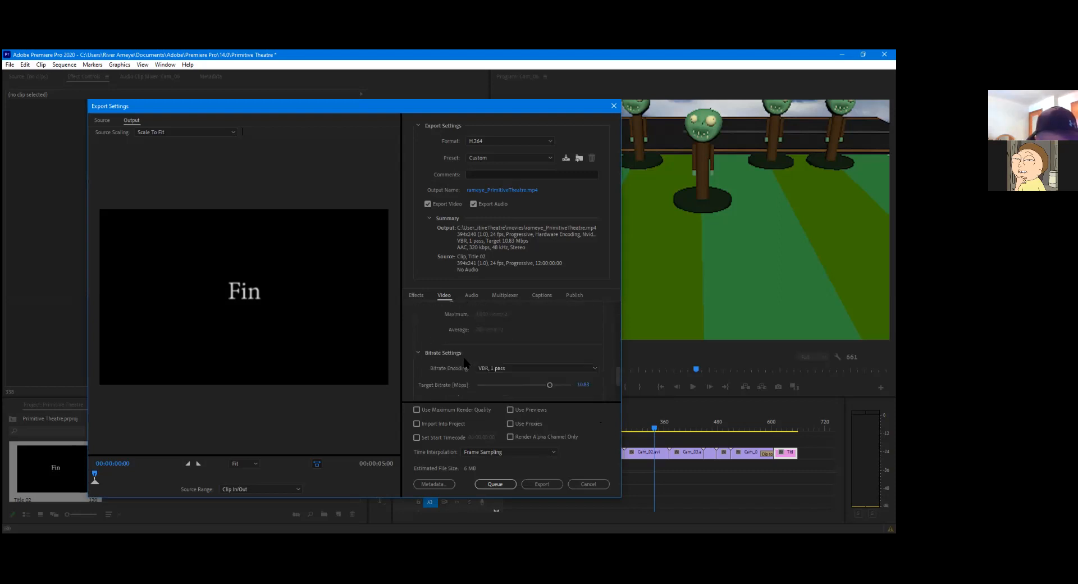
{"action": "scroll", "coordinate": [466, 364], "scroll_direction": "down", "scroll_amount": 2}
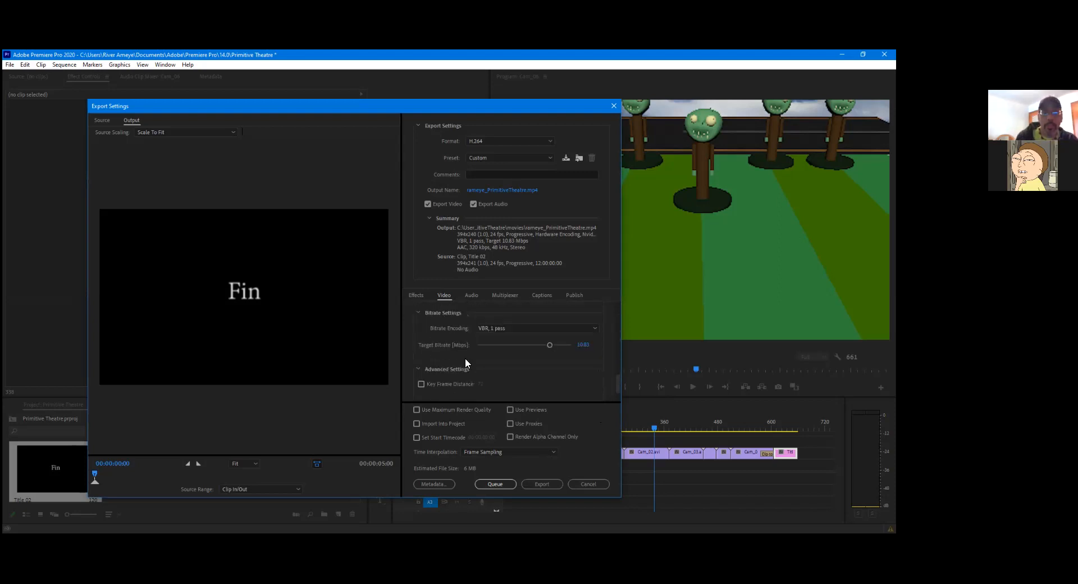
{"action": "left_click", "coordinate": [543, 486]}
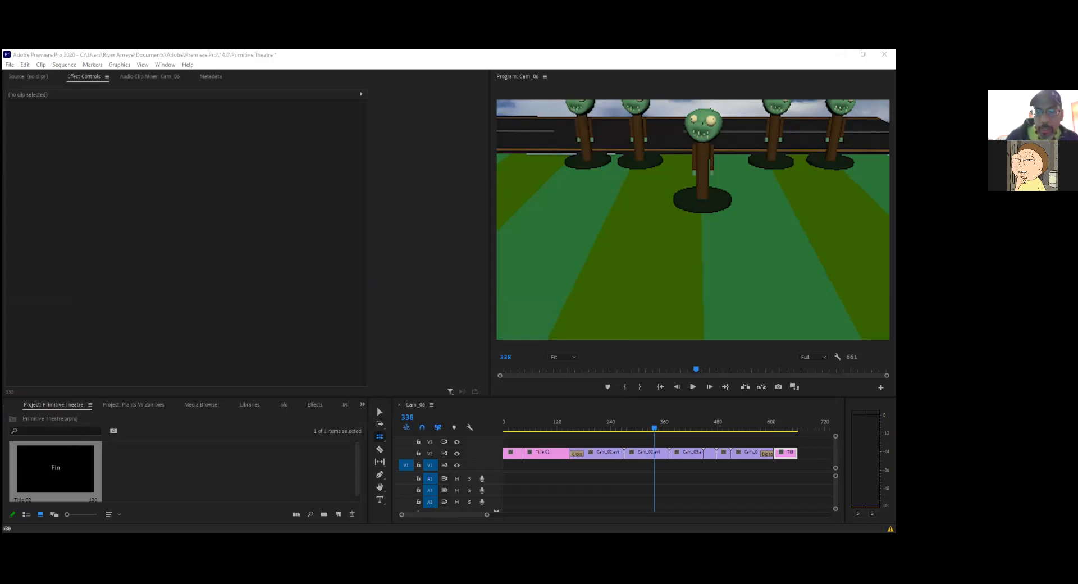
Activate the Selection tool, deselect the timeline clips and move the playhead to frame 0
{"action": "left_click", "coordinate": [379, 412]}
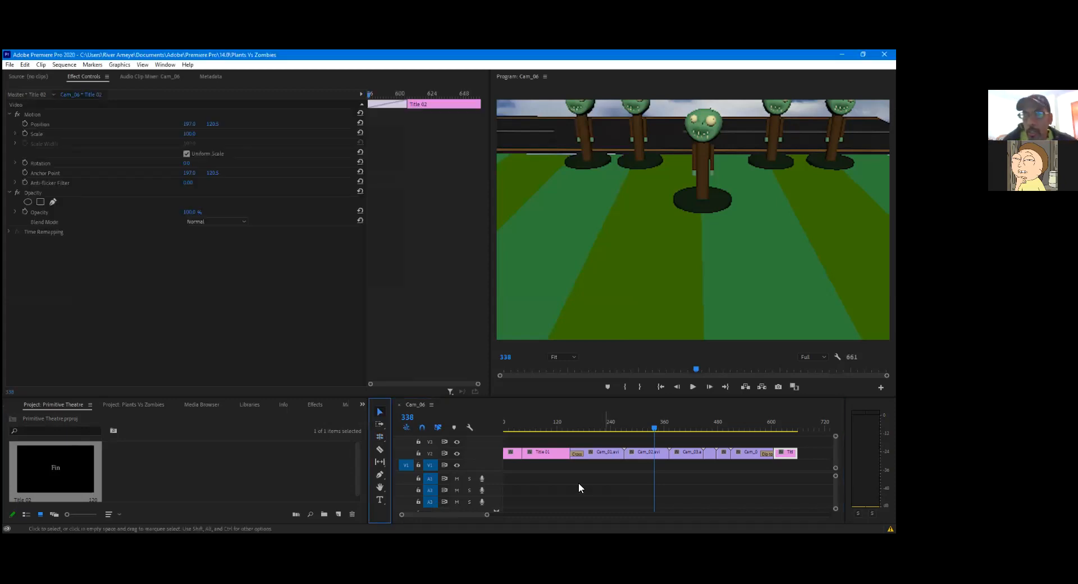
{"action": "left_click", "coordinate": [625, 487]}
{"action": "left_click_drag", "start_coordinate": [650, 431], "coordinate": [489, 438]}
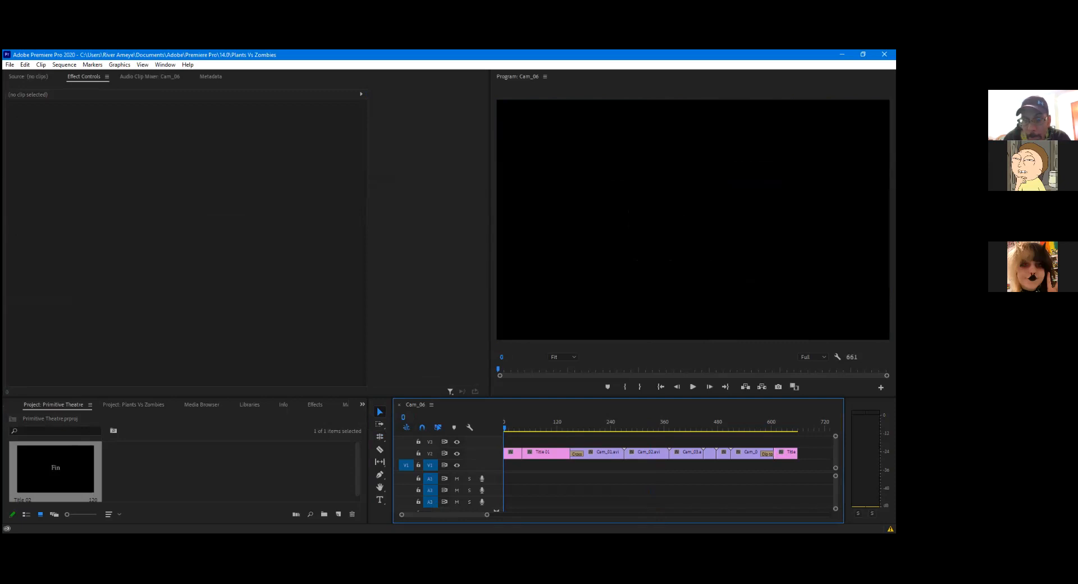
Deselect the Fin title in the Primitive Theatre project and show the contents of the Plants Vs Zombies project
{"action": "left_click", "coordinate": [192, 491]}
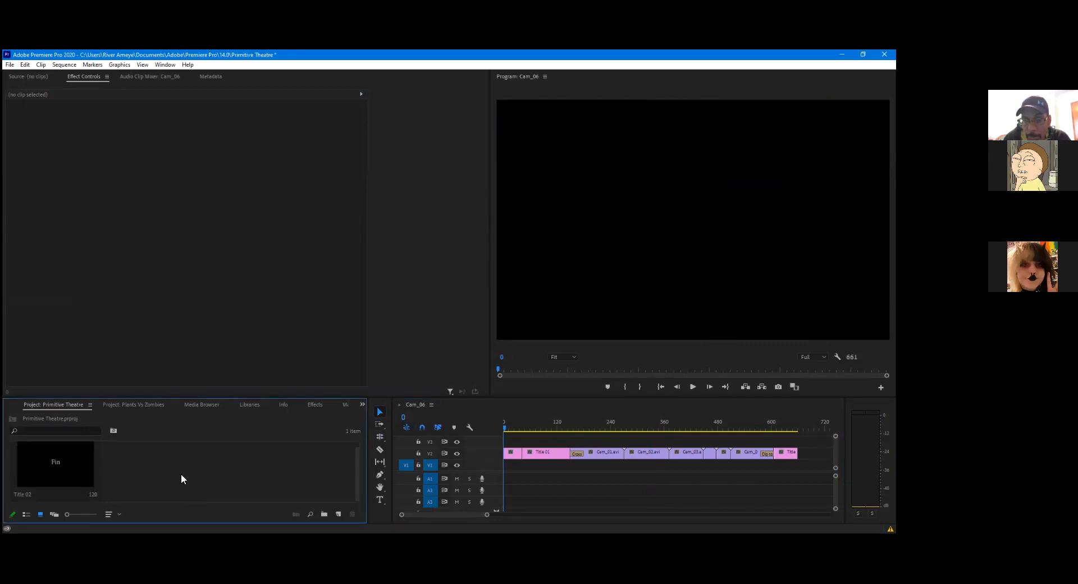
{"action": "left_click", "coordinate": [134, 404]}
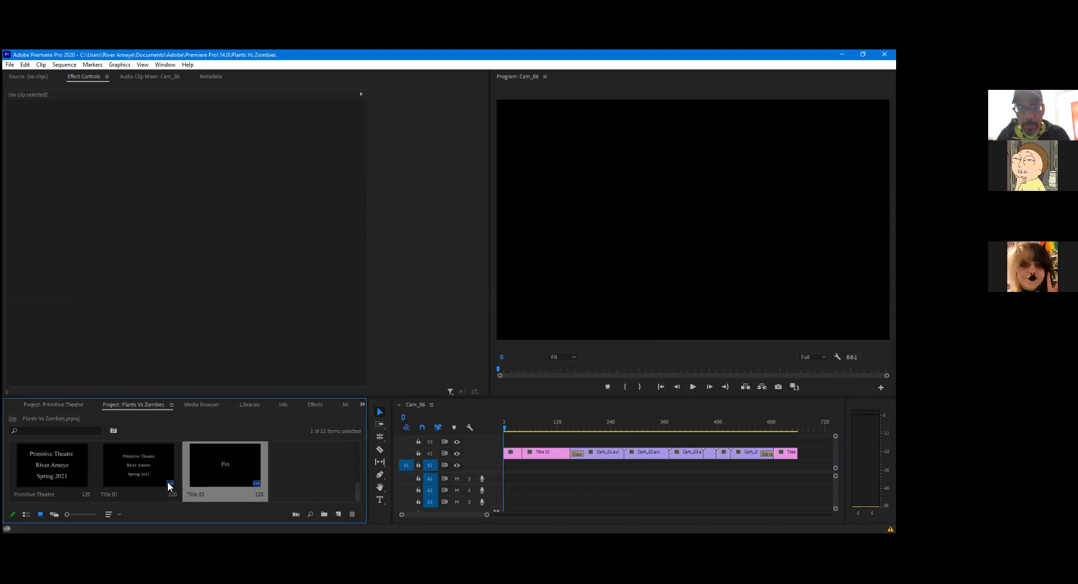